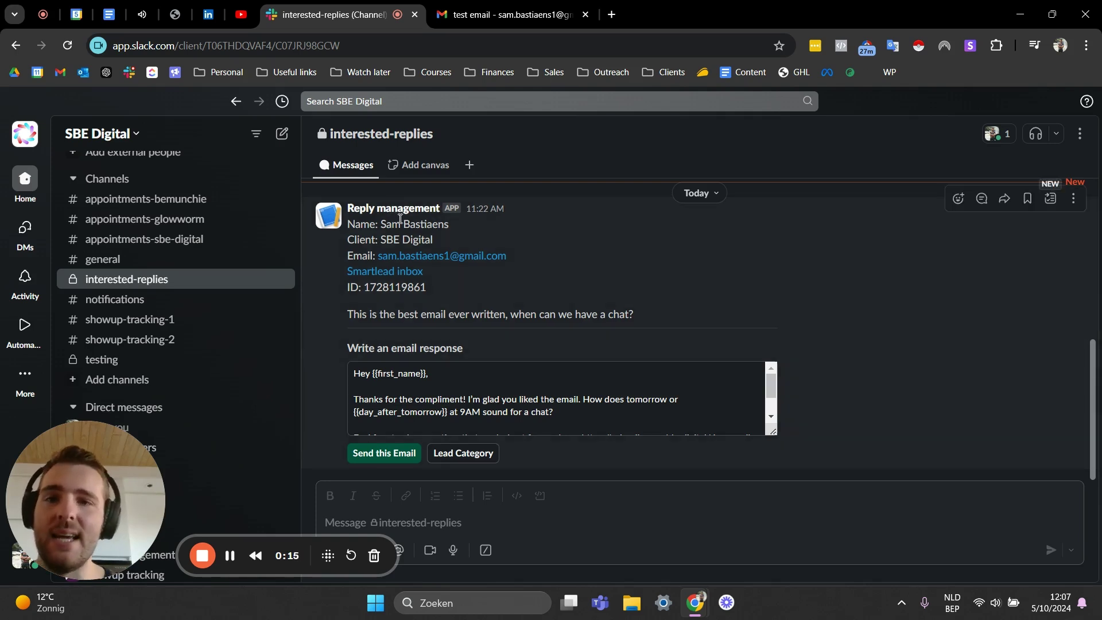
Step: Review the lead details and read through the drafted email response in the interested-replies channel
left_click_drag(350, 224, 442, 291)
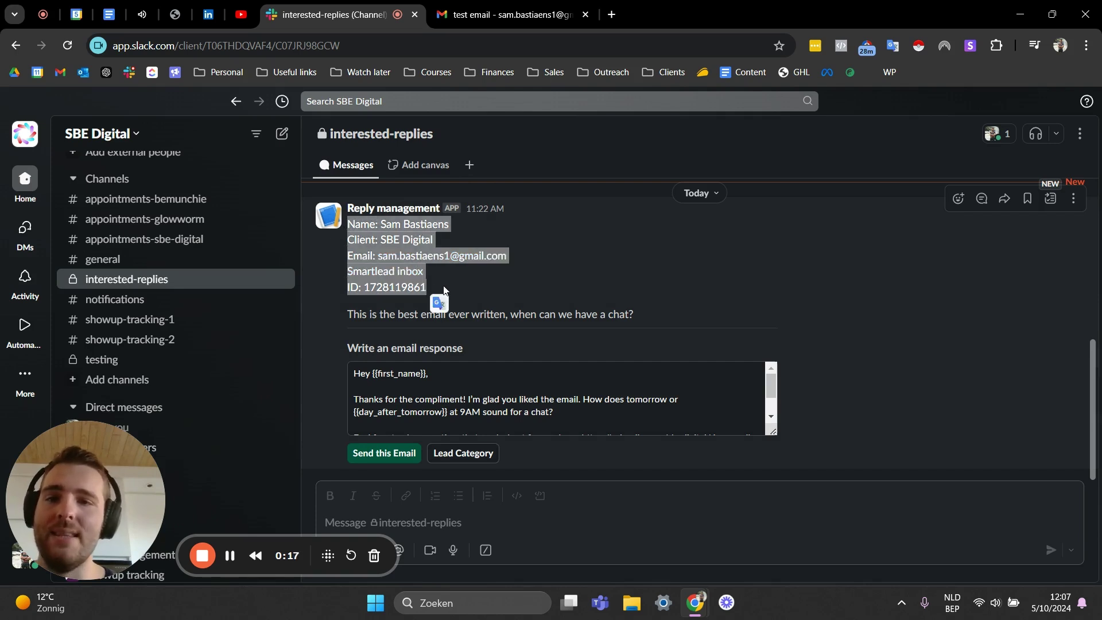
left_click(498, 284)
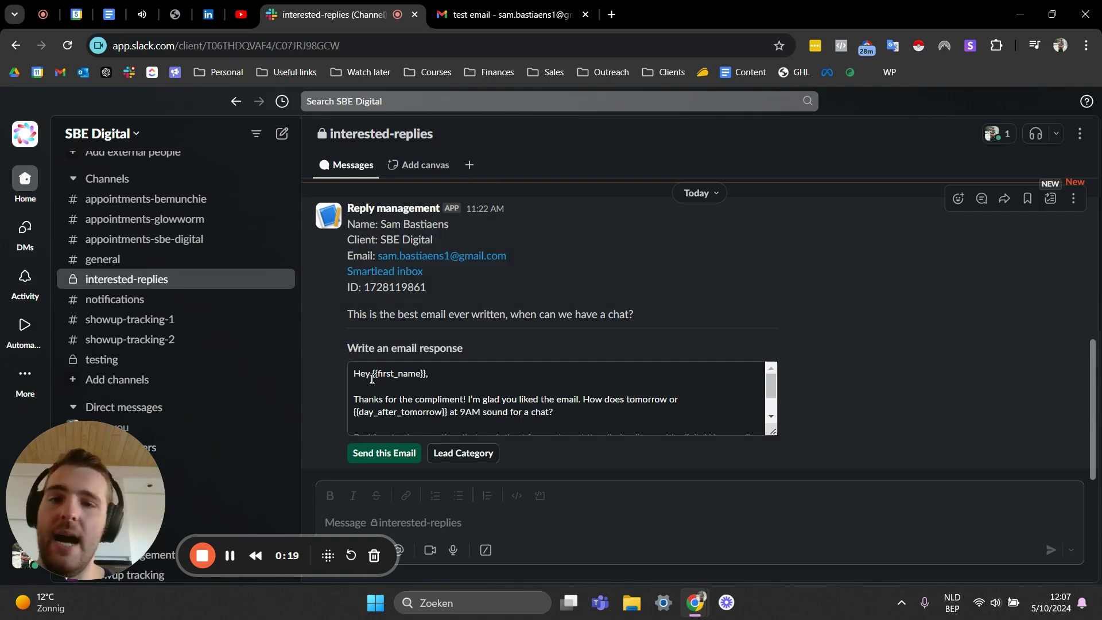
scroll(484, 388, "down", 2)
scroll(509, 391, "up", 2)
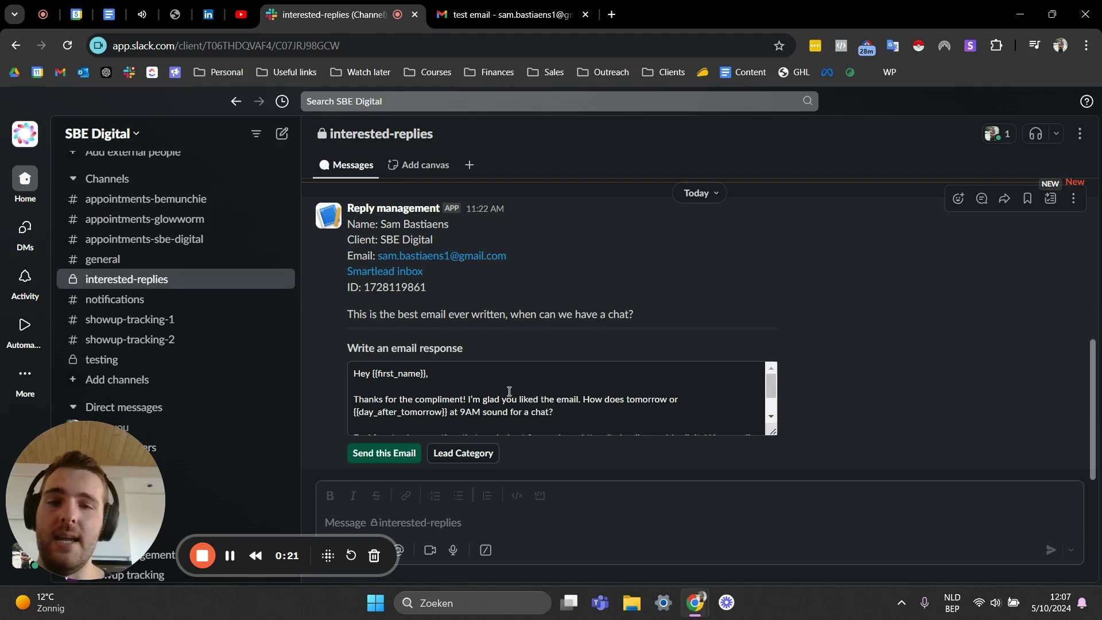
scroll(482, 415, "down", 2)
scroll(489, 411, "up", 2)
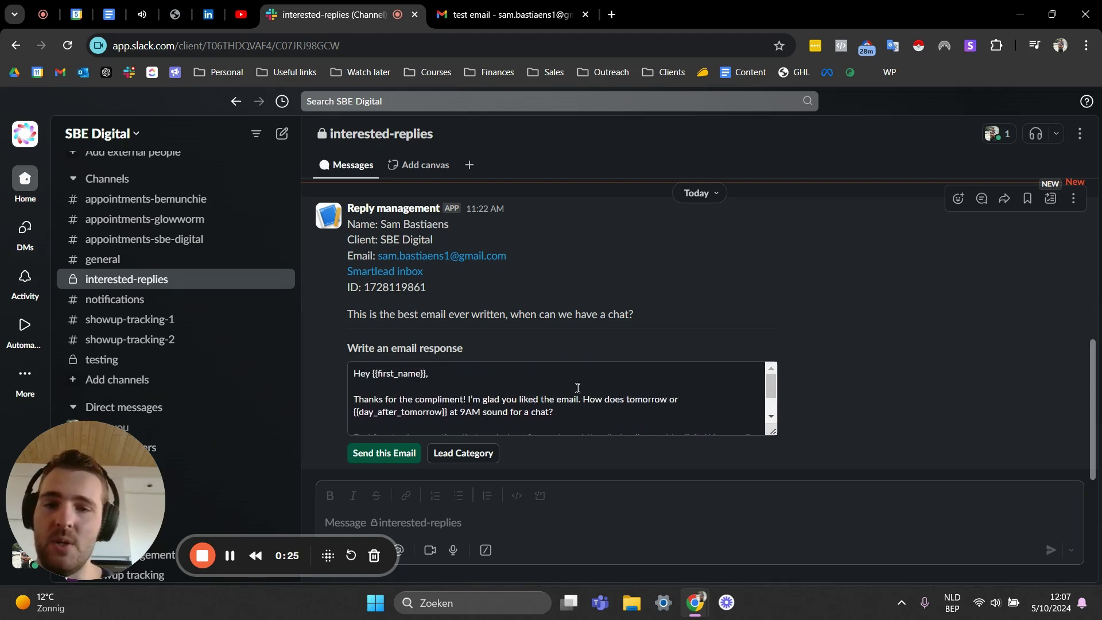
scroll(629, 417, "down", 2)
scroll(607, 402, "up", 2)
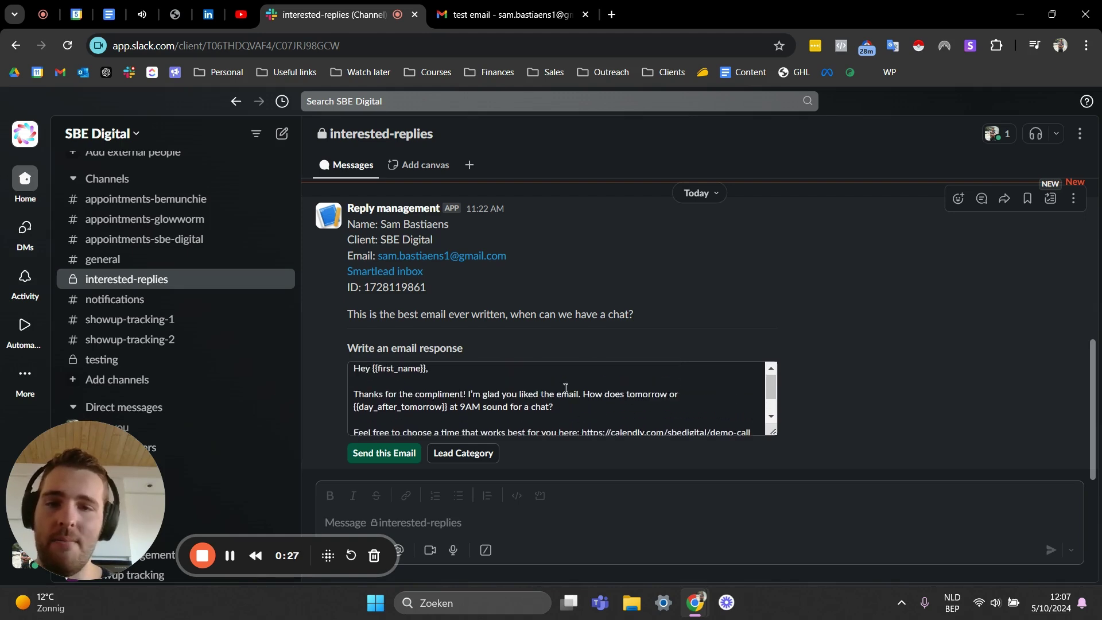
scroll(503, 400, "down", 2)
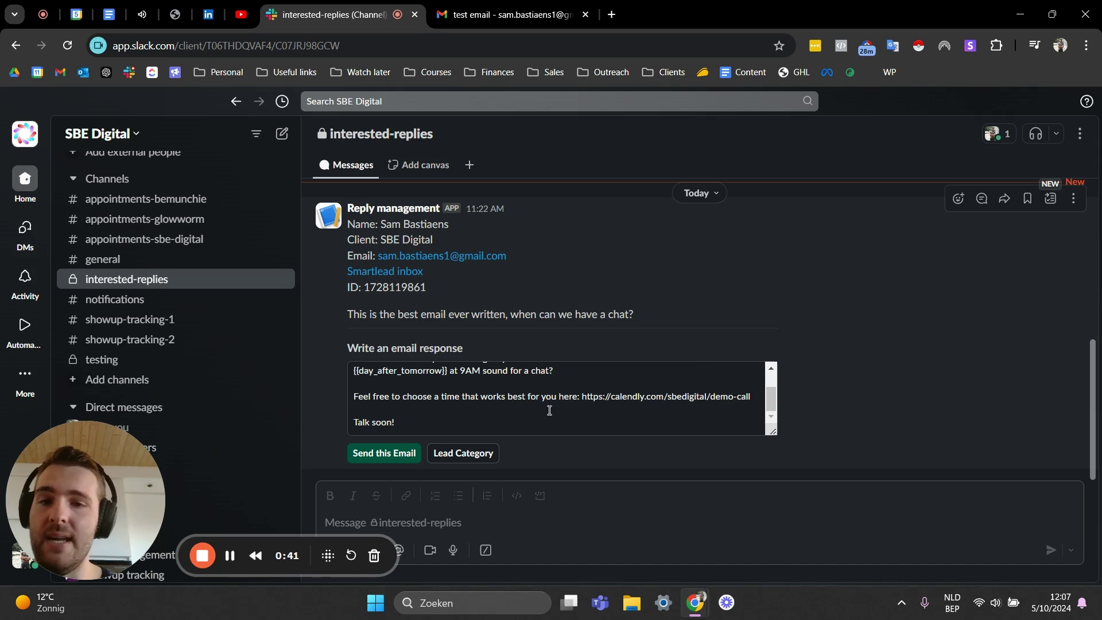
scroll(543, 413, "up", 3)
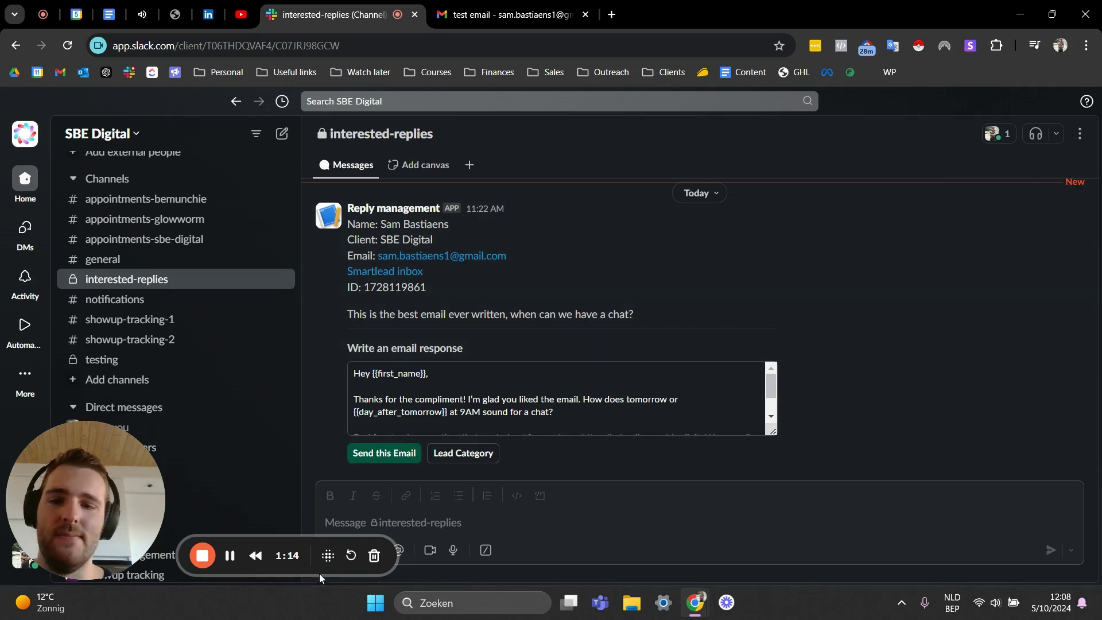
left_click(200, 555)
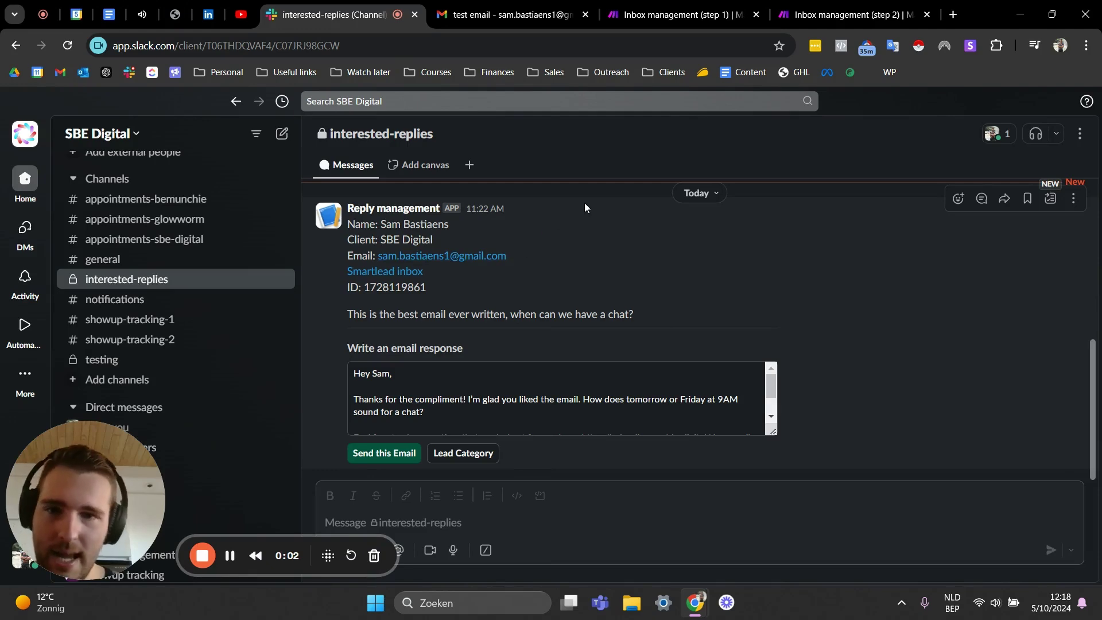
Step: Switch to Gmail and examine the prospect's reply in the test email thread
left_click(514, 18)
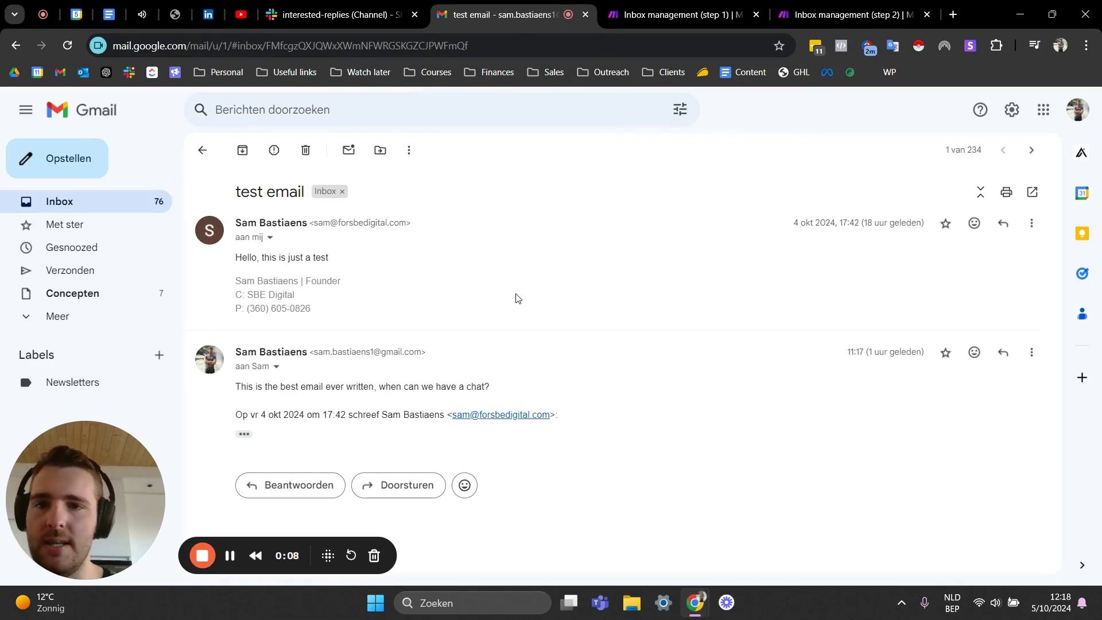
triple_click(242, 390)
left_click_drag(242, 391, 518, 402)
left_click(519, 402)
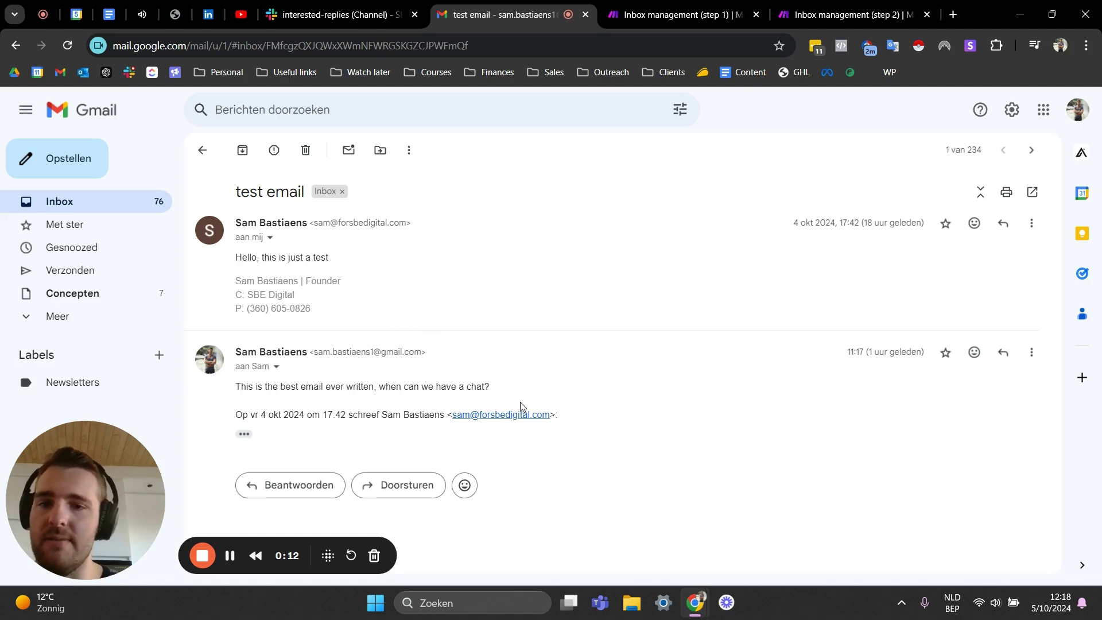
Step: Return to Slack and review the lead's name, client and email details in the Reply management message
left_click(338, 14)
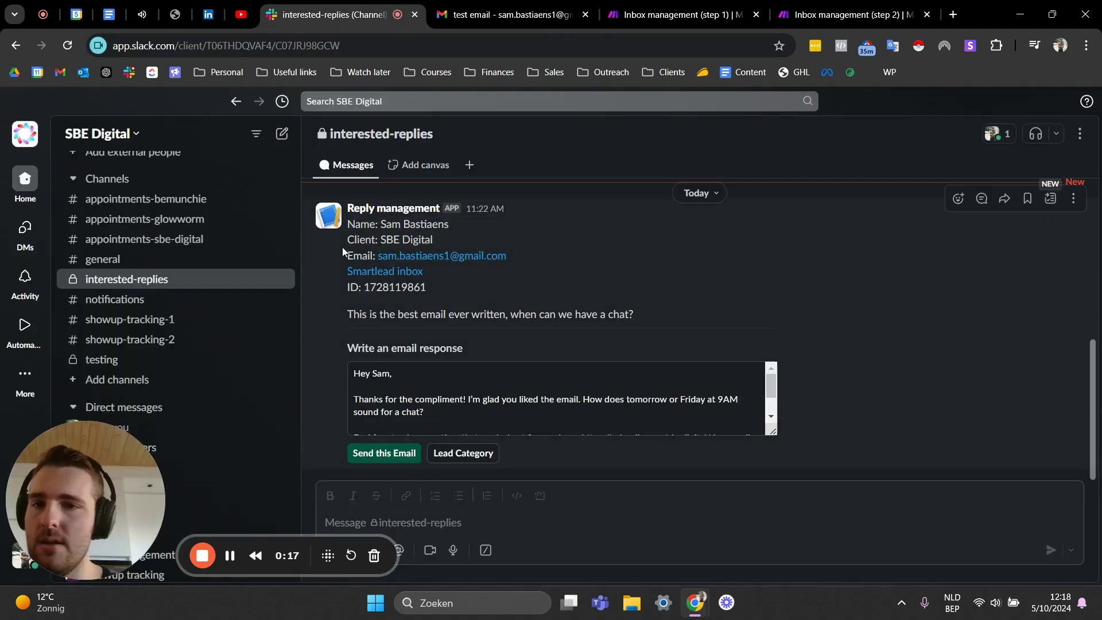
left_click_drag(351, 224, 440, 292)
left_click(468, 285)
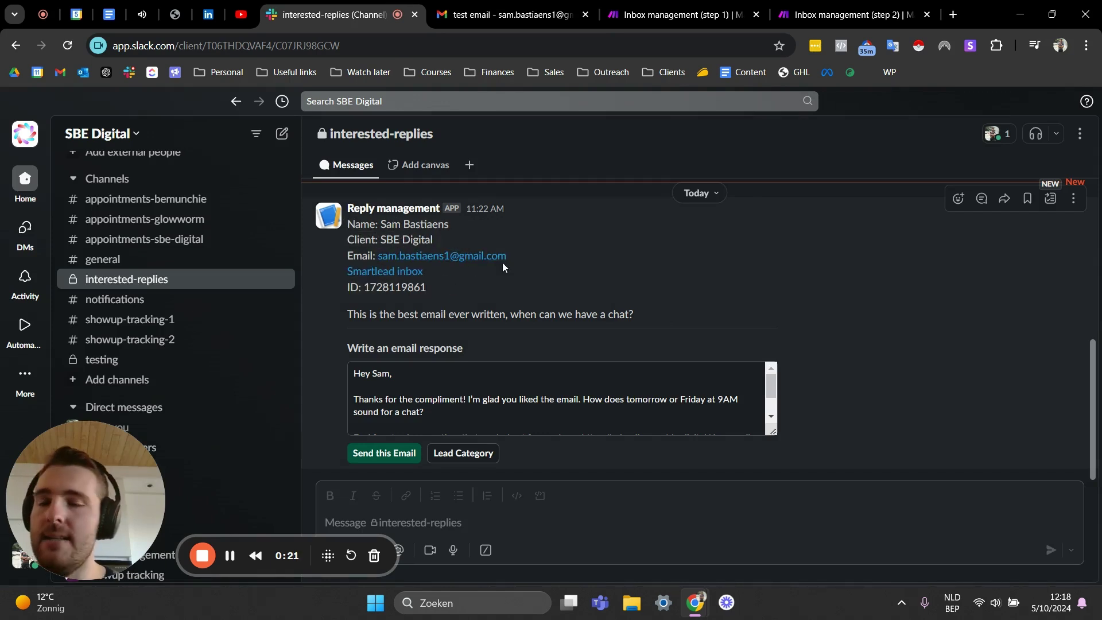
left_click_drag(436, 240, 350, 251)
left_click(424, 237)
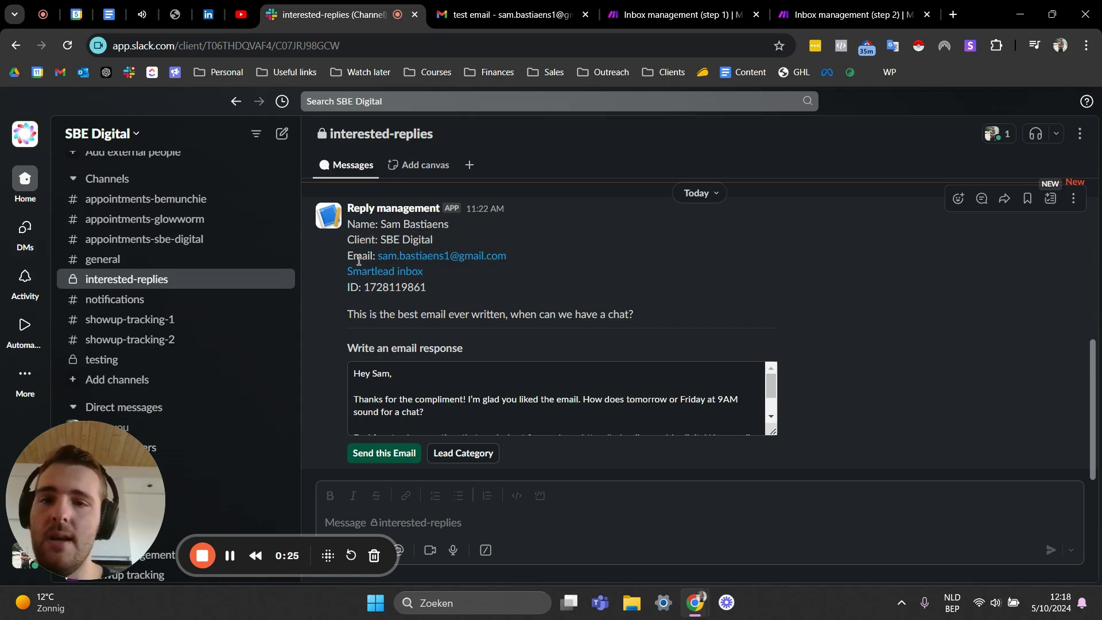
Step: Open the lead's Smartlead inbox link to view the master inbox, and close it to return to Slack
left_click(385, 273)
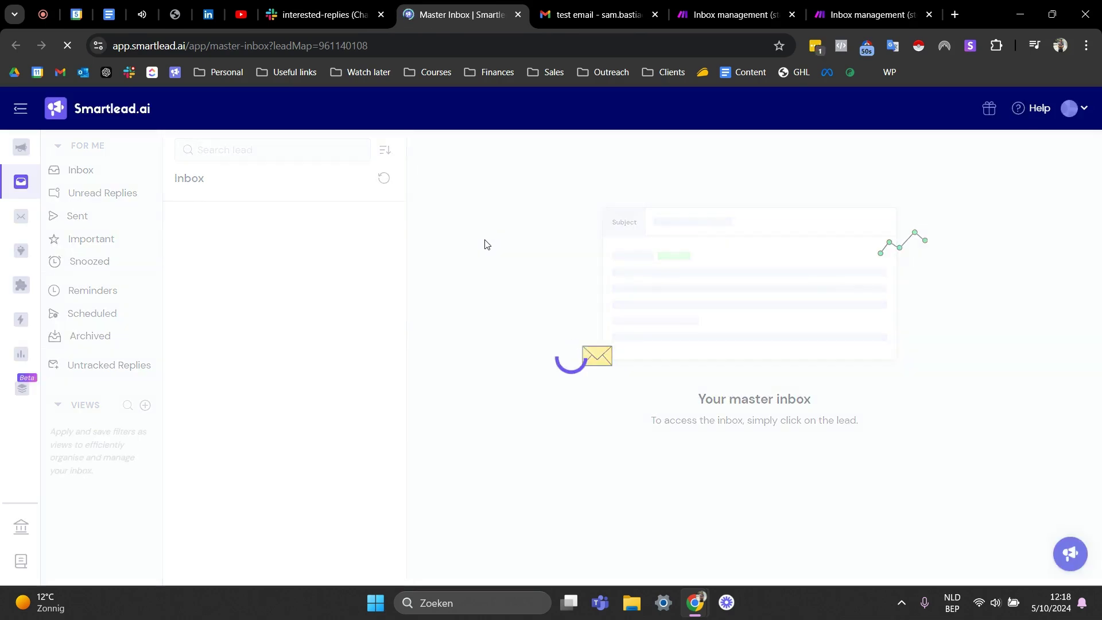
scroll(600, 344, "down", 2)
scroll(601, 355, "up", 2)
left_click(518, 14)
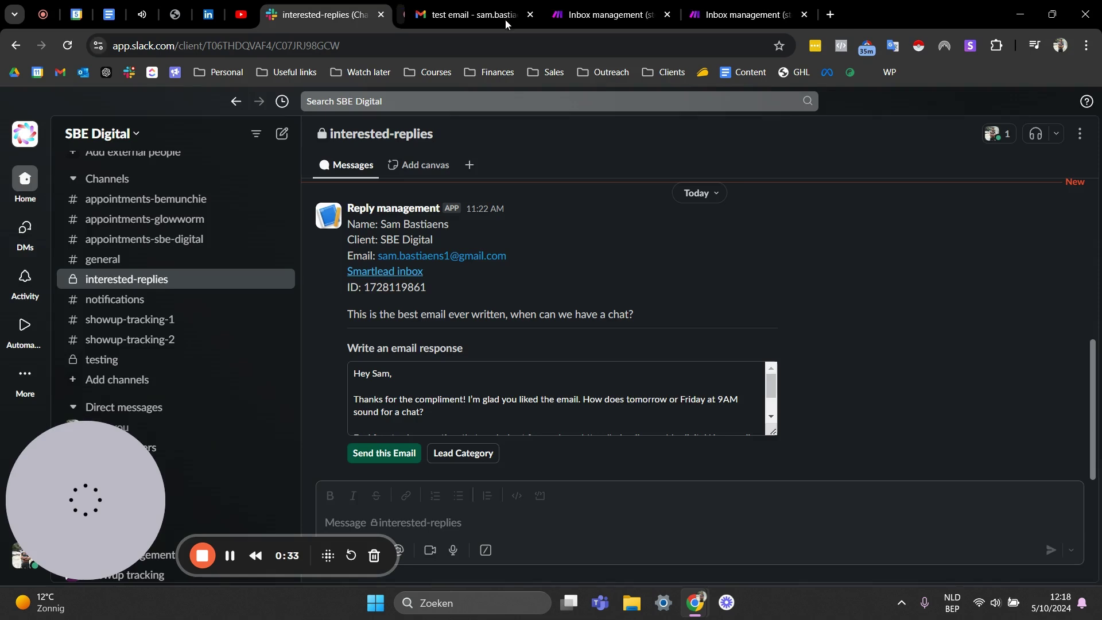
Step: Check the ID line of the lead message, and view the Inbox management step 1 and step 2 scenarios in Make
left_click_drag(348, 287, 428, 287)
left_click(456, 278)
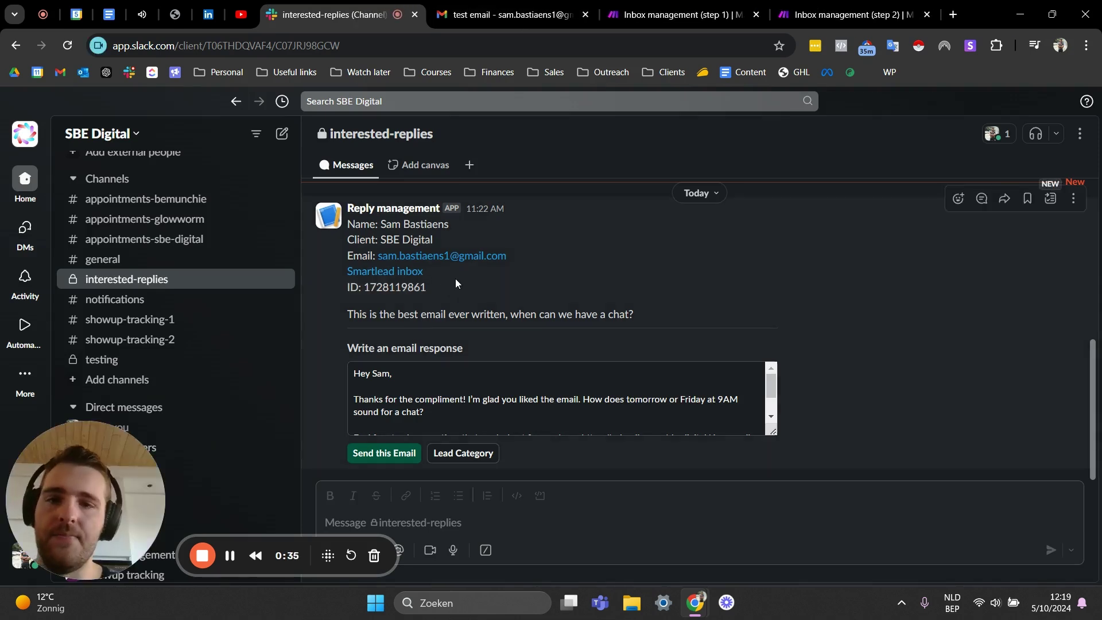
left_click(677, 15)
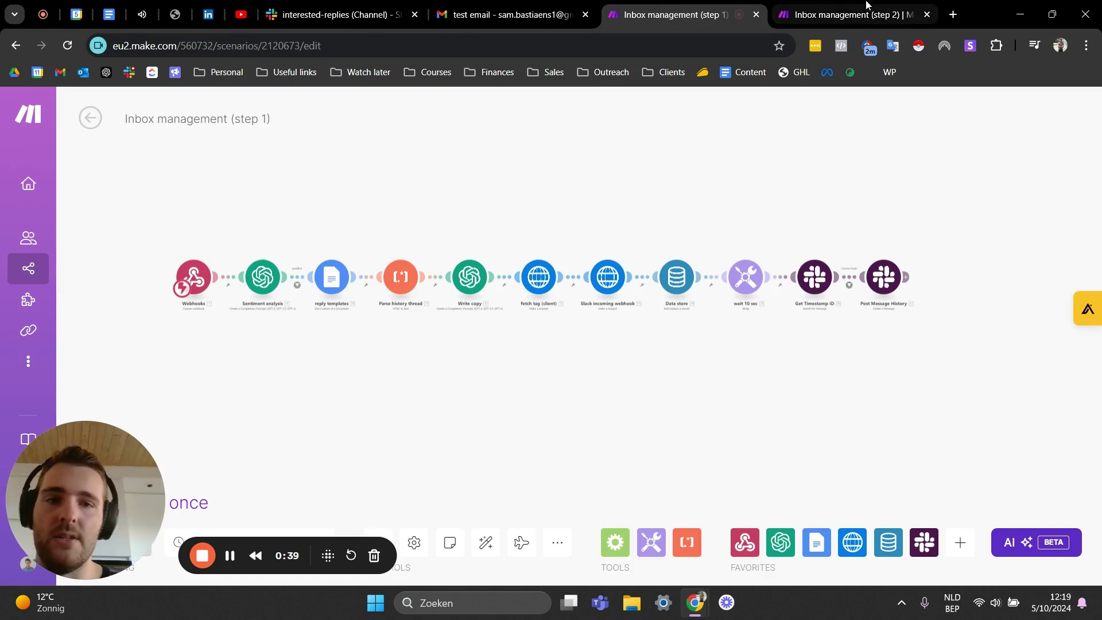
left_click(833, 12)
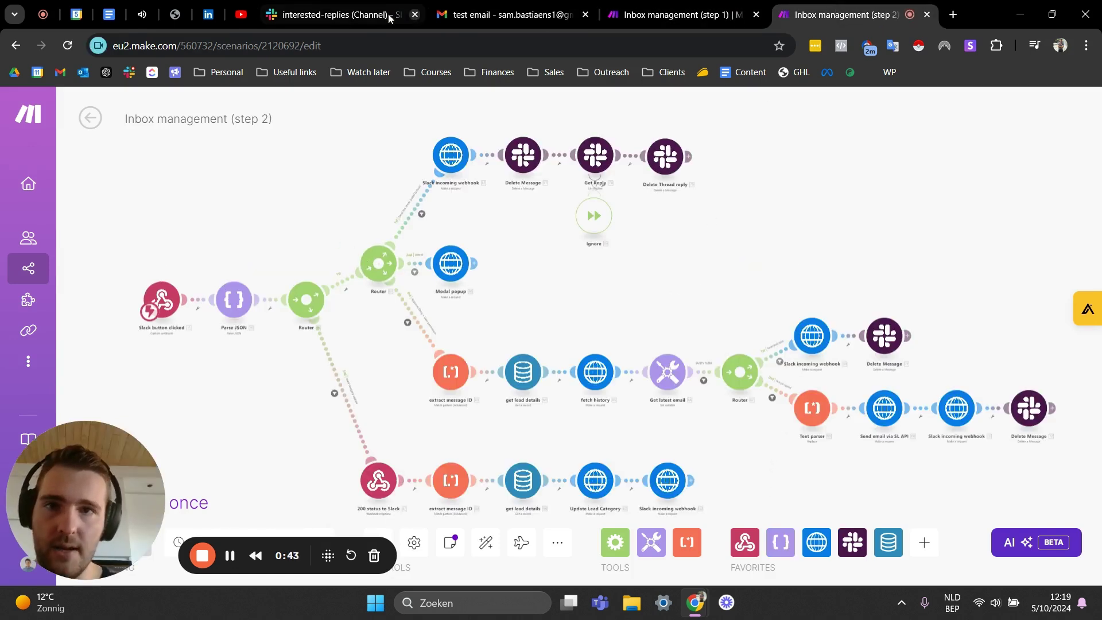
Step: Compare the prospect's reply quoted in the Slack message with the original in Gmail, ending back in Slack
left_click(338, 14)
left_click_drag(340, 317, 636, 314)
left_click(505, 15)
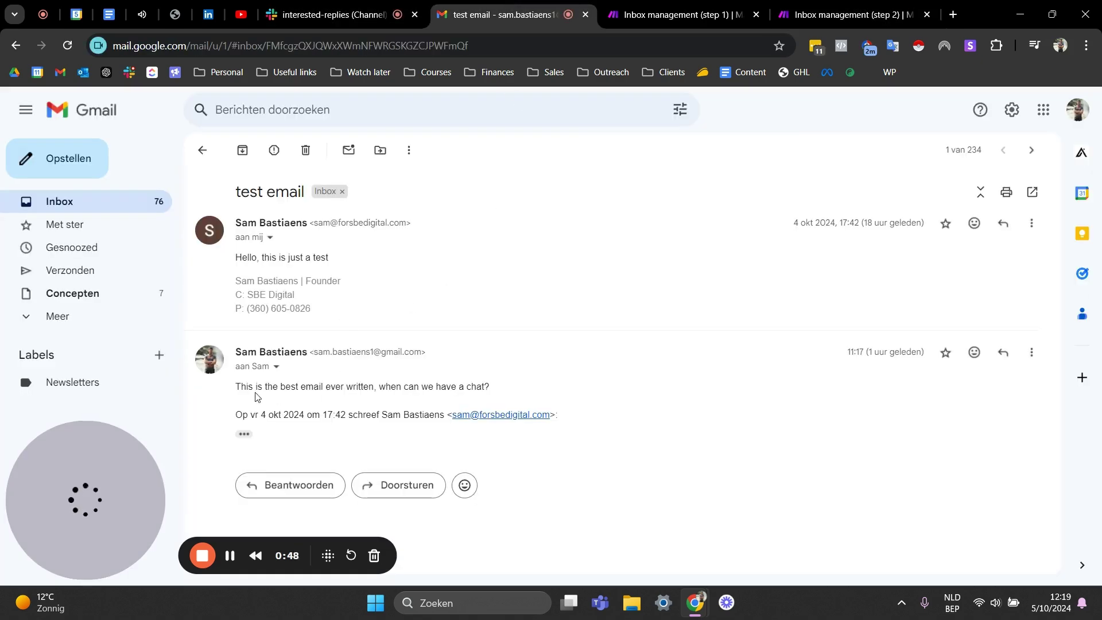
left_click(338, 14)
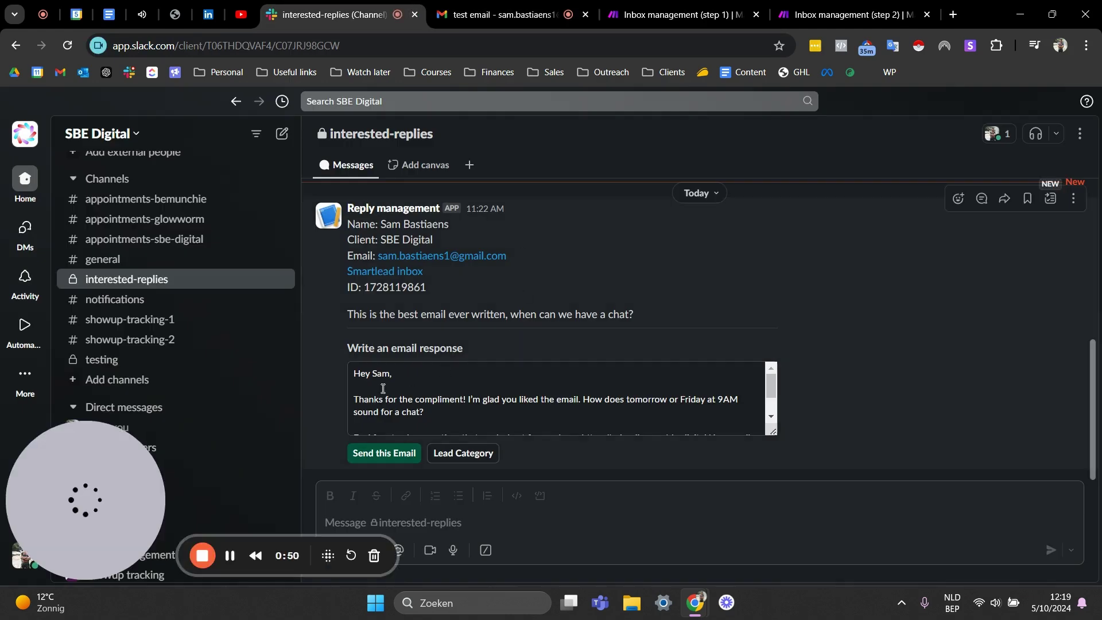
Step: Read through the personalized email response, from the greeting to the Calendly link and sign-off
scroll(361, 390, "down", 2)
scroll(361, 387, "up", 2)
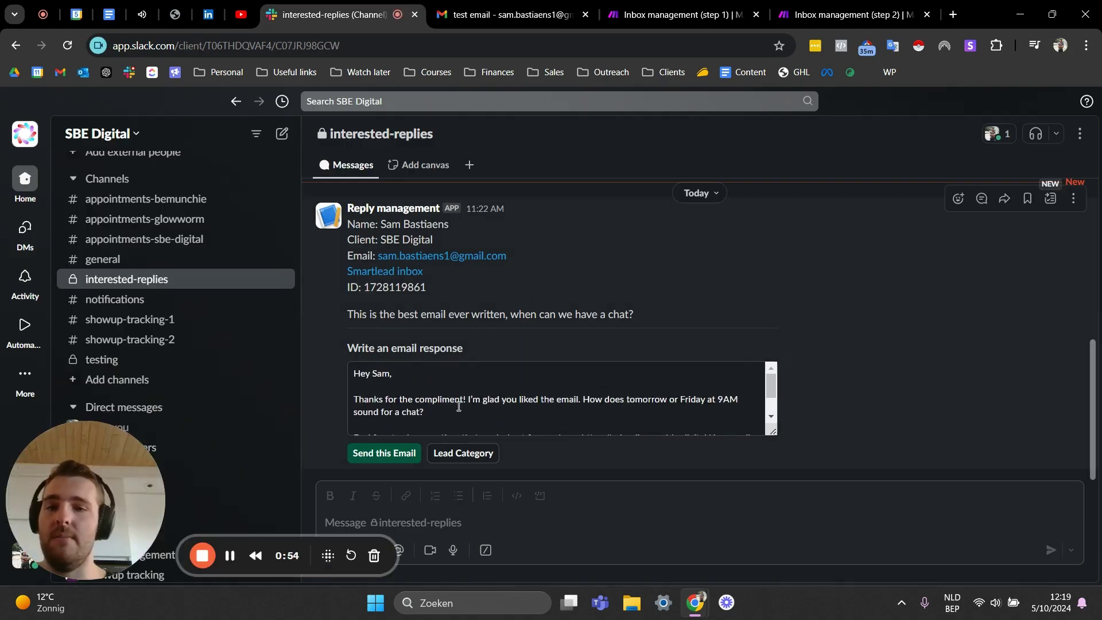
scroll(545, 407, "down", 2)
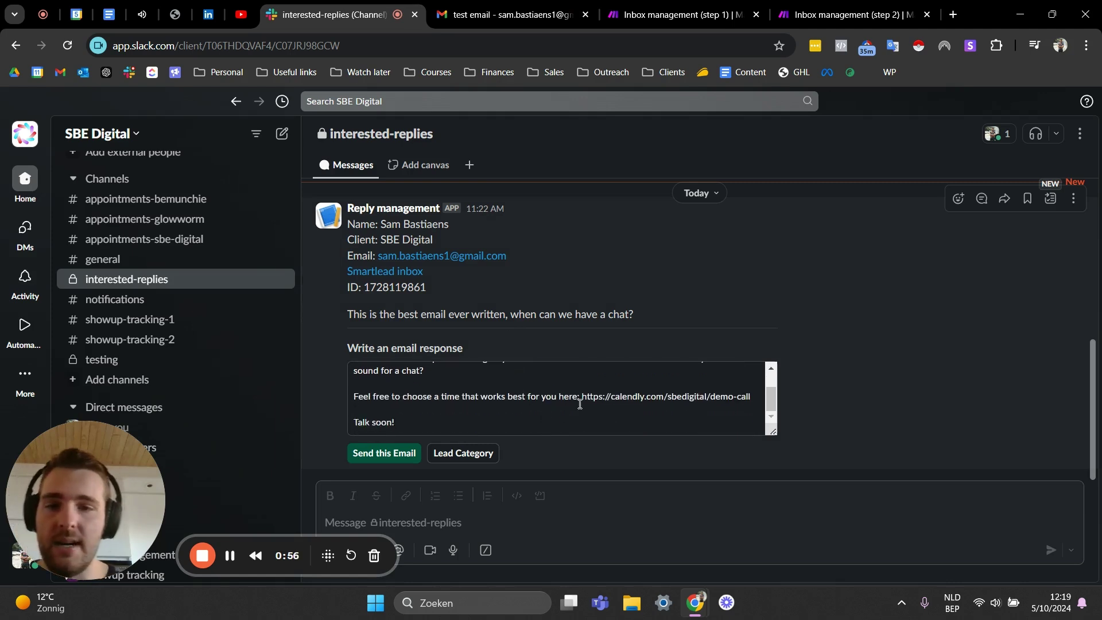
scroll(580, 403, "up", 2)
left_click(720, 398)
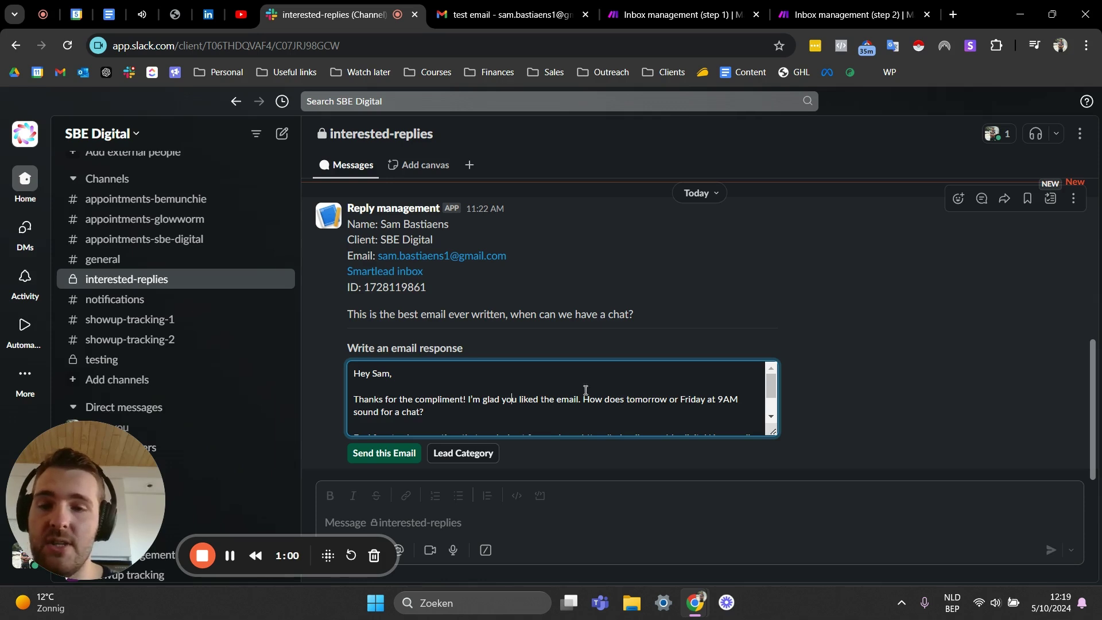
scroll(553, 417, "down", 2)
scroll(644, 420, "up", 2)
Step: Change the proposed meeting time in the email response from Friday to Thursday at 10AM and review the edited text
left_click(719, 406)
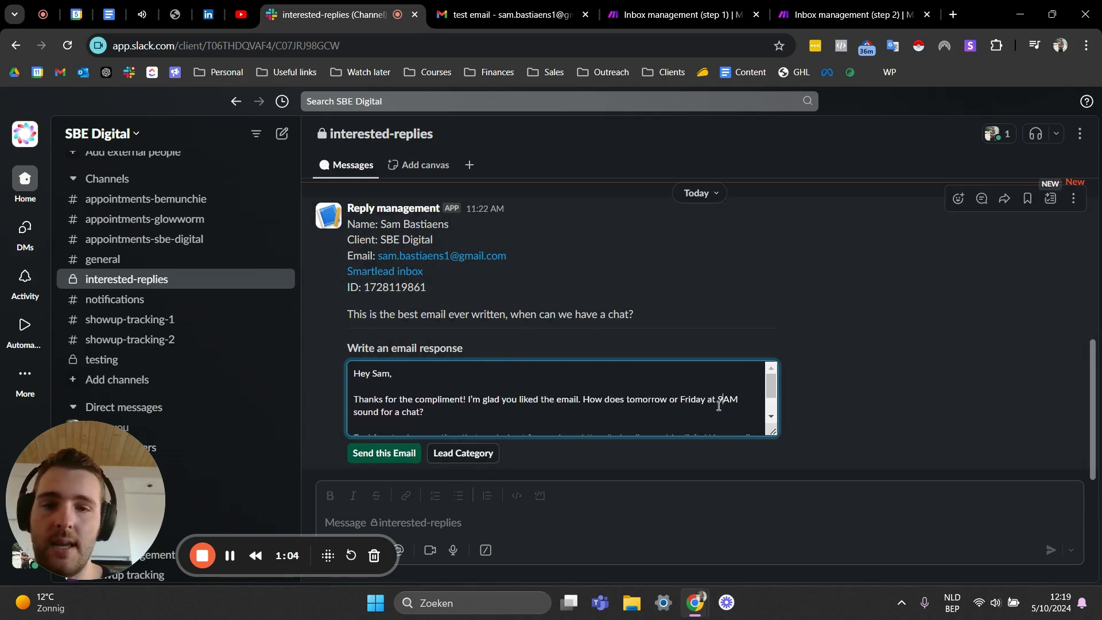
left_click_drag(681, 400, 706, 401)
type("Thursday")
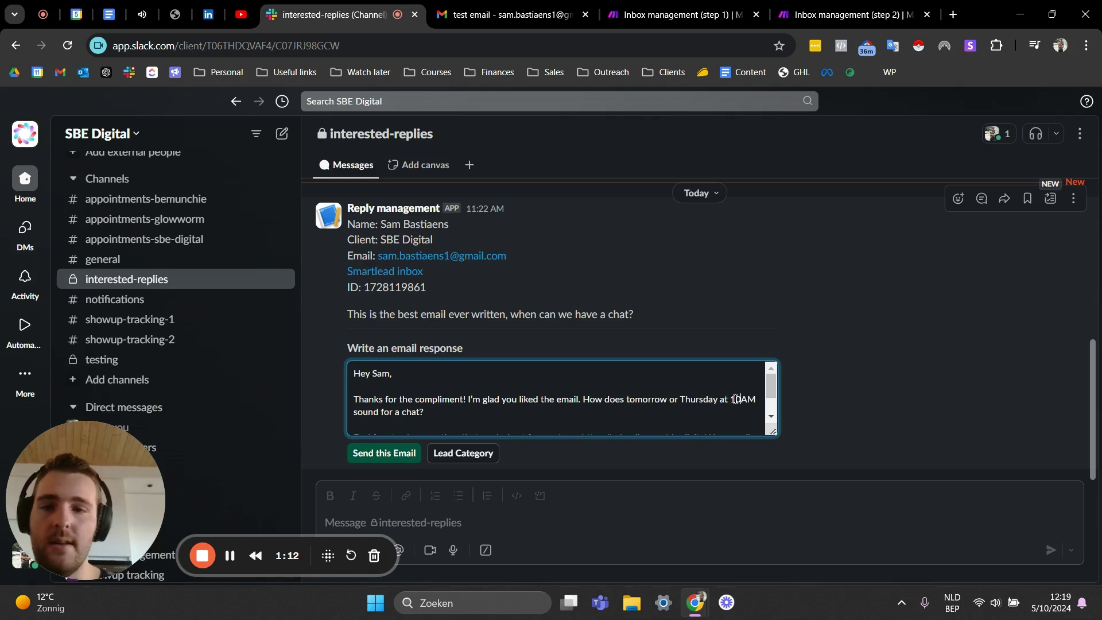
scroll(506, 399, "down", 2)
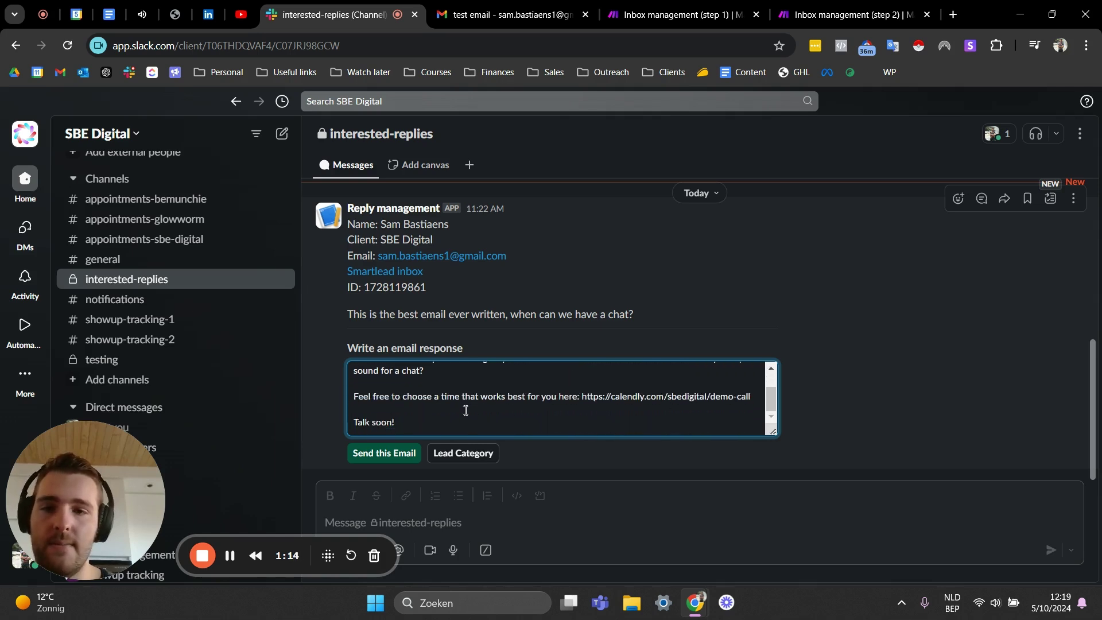
scroll(454, 417, "up", 3)
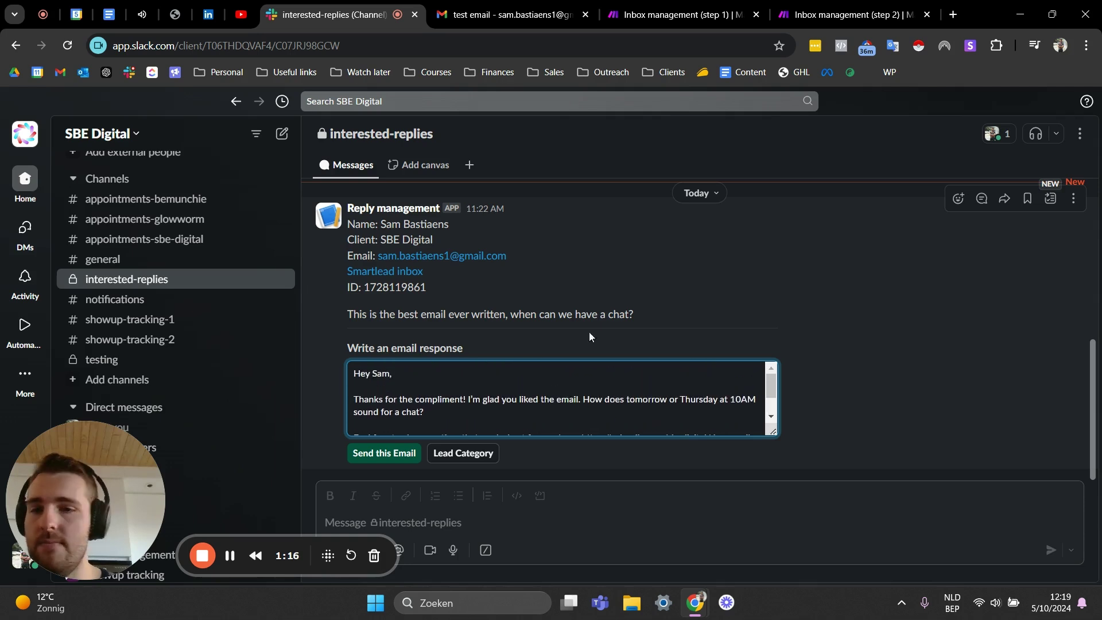
scroll(523, 381, "down", 2)
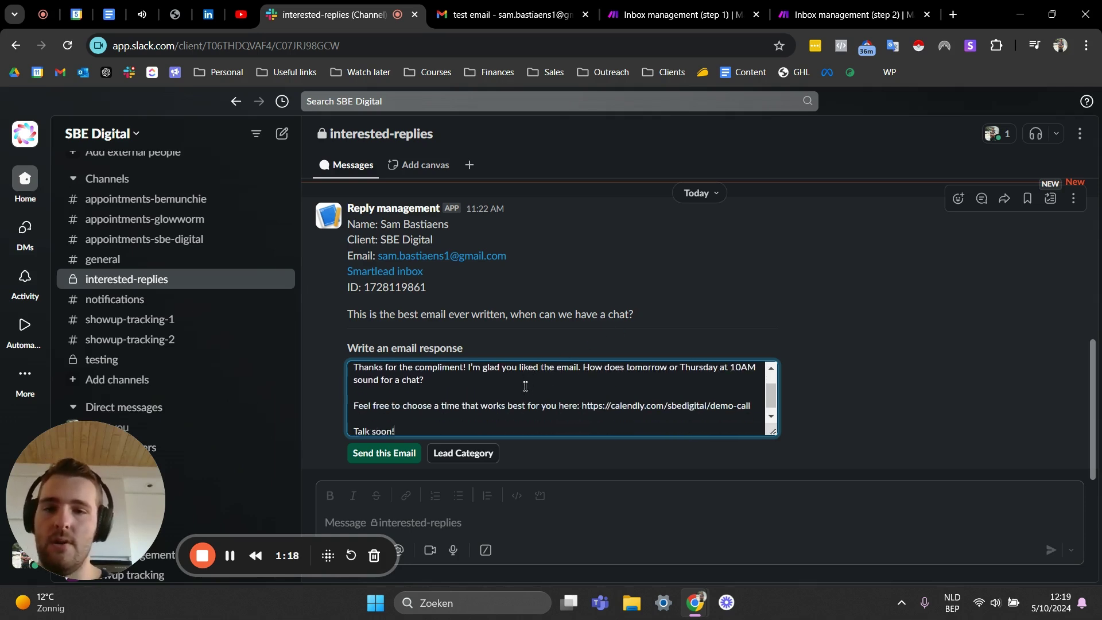
Step: Open the Update Lead Category dialog and look through the available lead categories, from Referral to Pricing Question
left_click(469, 457)
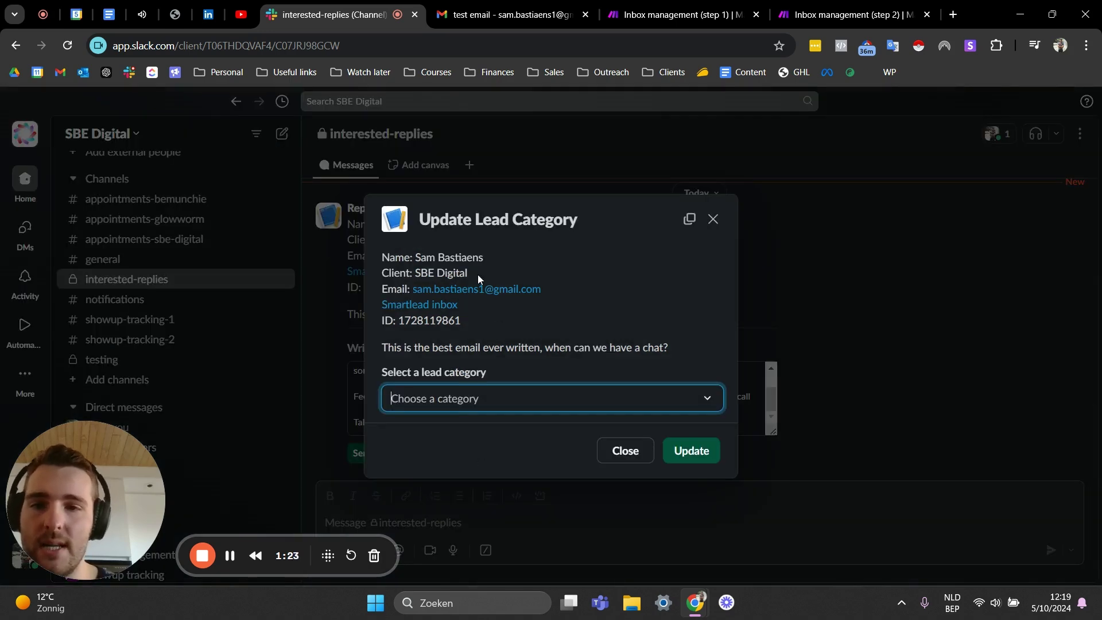
left_click(709, 401)
scroll(529, 447, "down", 3)
scroll(555, 445, "up", 3)
scroll(540, 486, "down", 3)
scroll(579, 482, "up", 3)
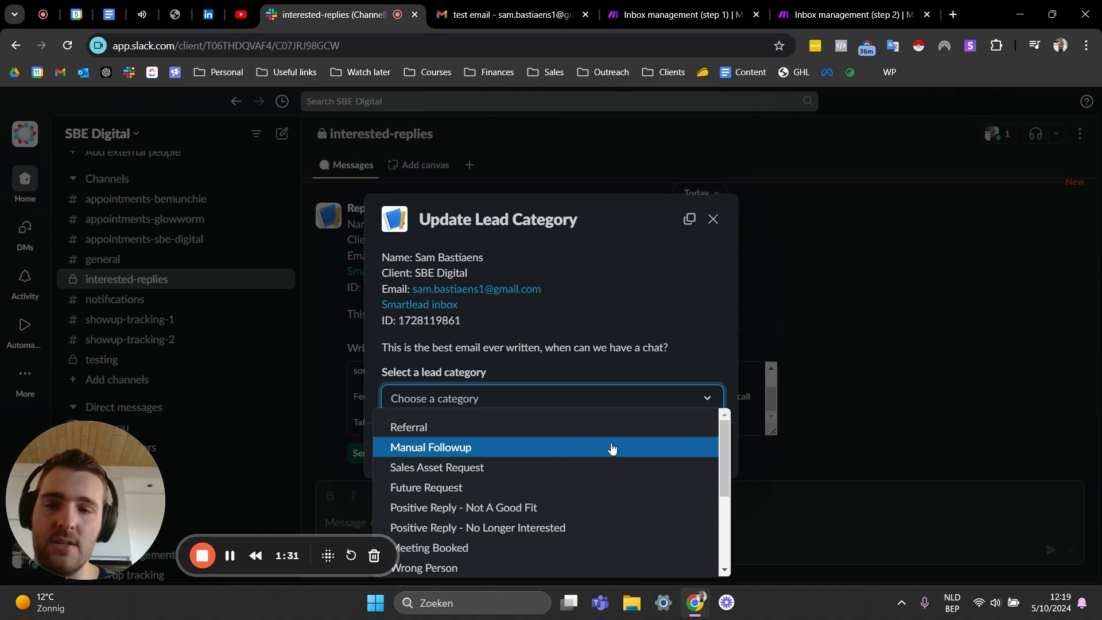
scroll(614, 456, "down", 3)
scroll(597, 445, "up", 3)
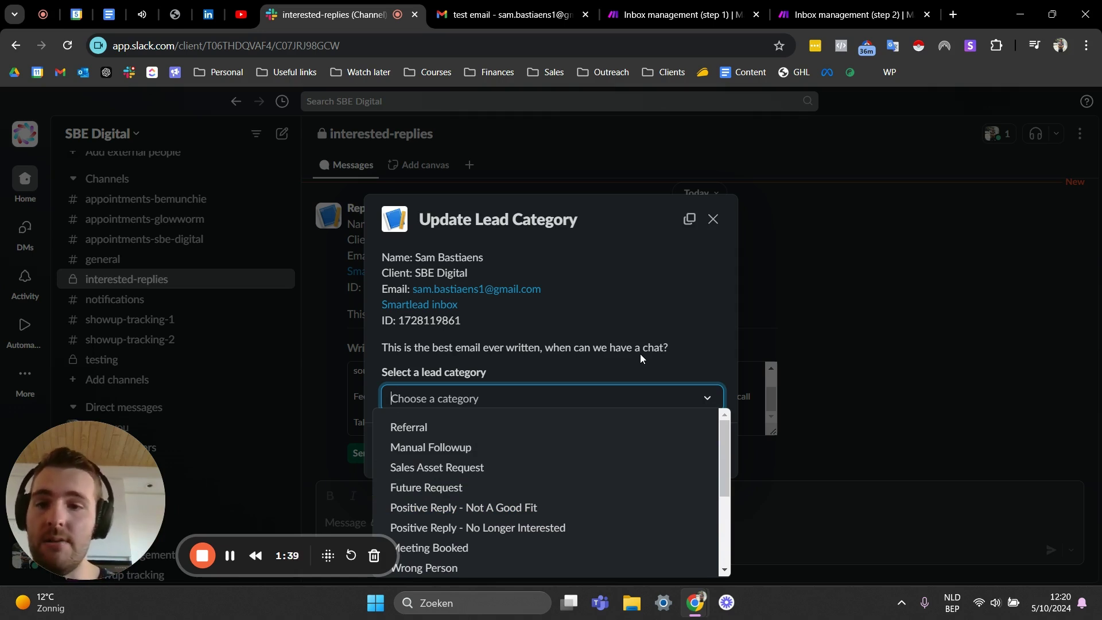
scroll(583, 498, "down", 5)
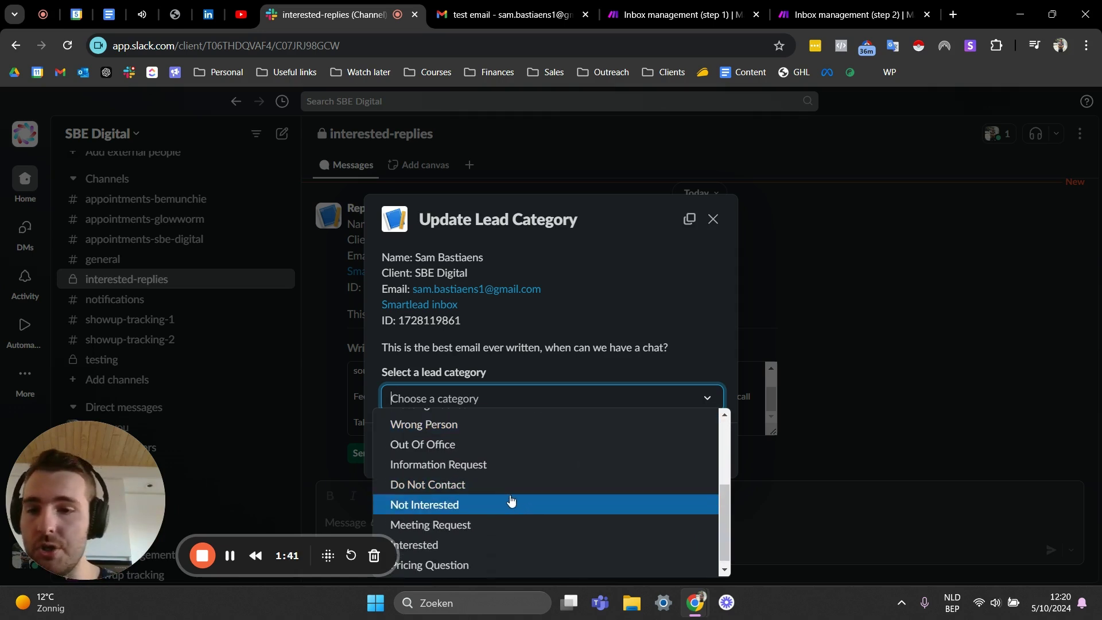
scroll(539, 505, "down", 1)
scroll(545, 494, "up", 1)
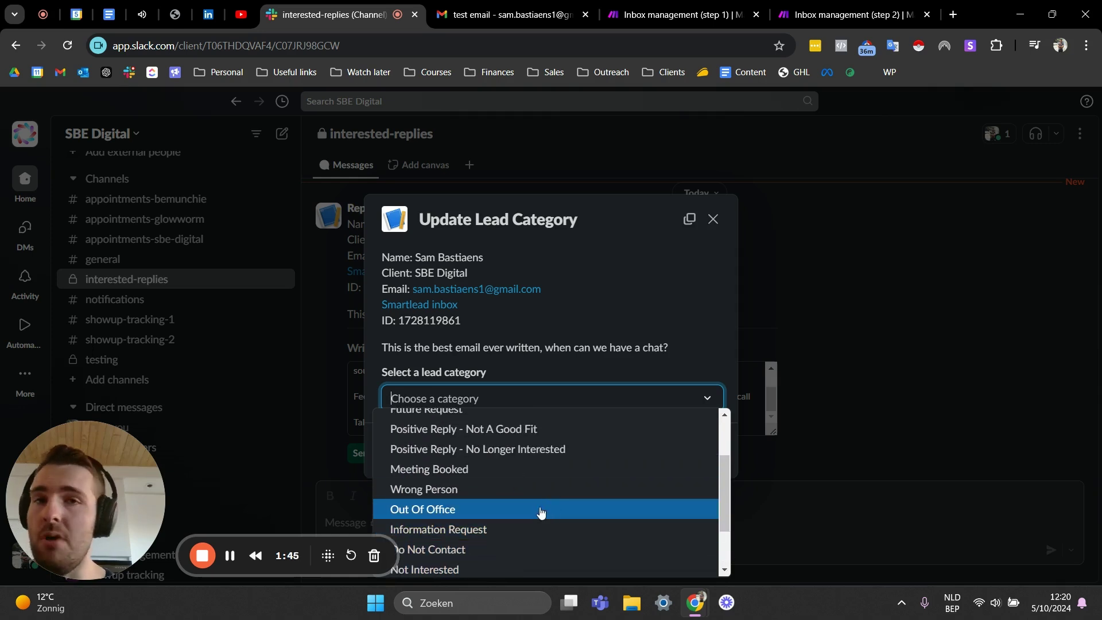
scroll(586, 482, "up", 1)
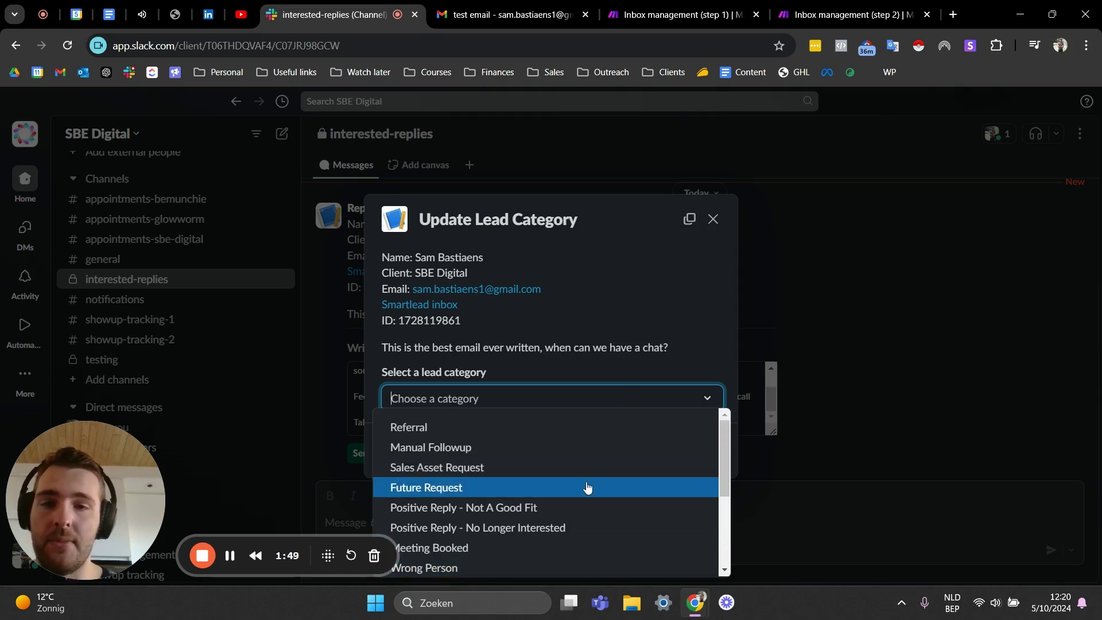
scroll(590, 484, "down", 2)
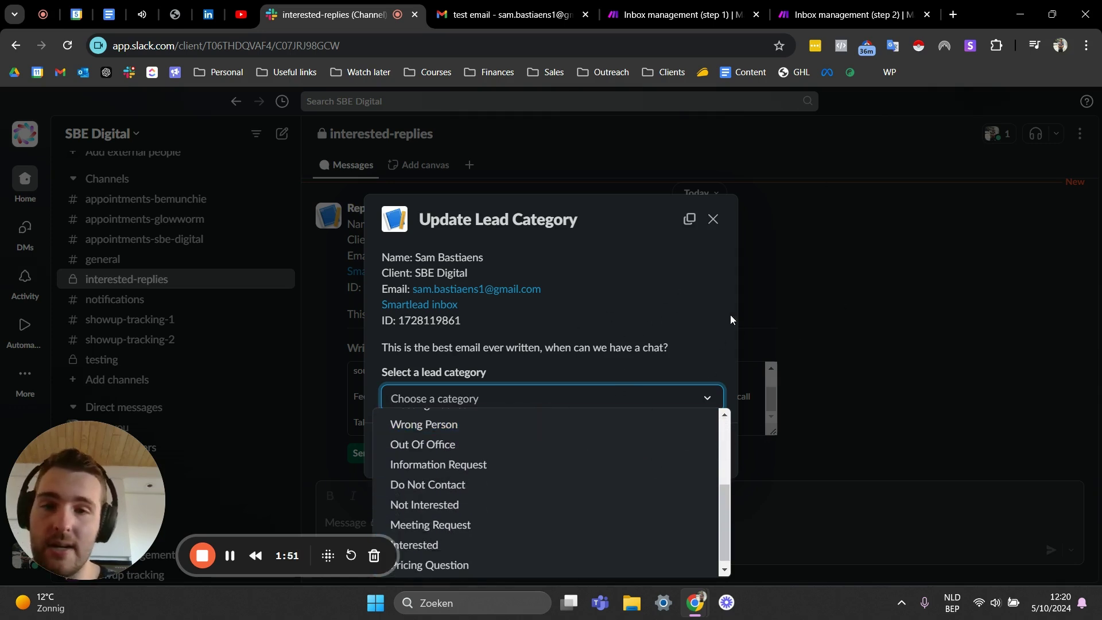
Step: Choose Meeting Request as the lead category and submit the update
scroll(628, 474, "down", 1)
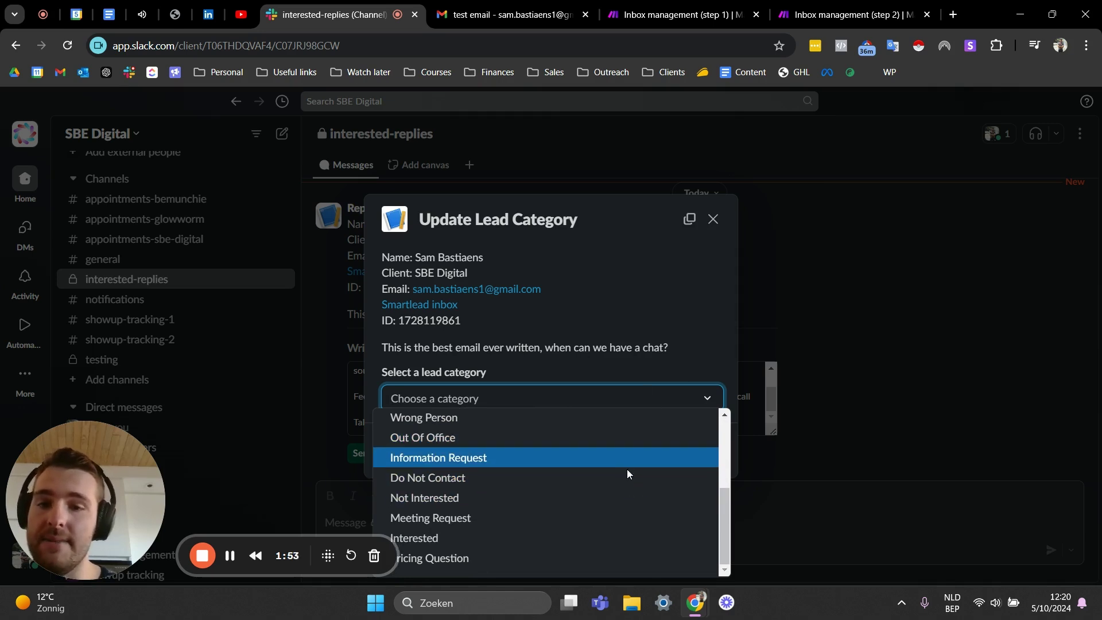
scroll(617, 467, "up", 2)
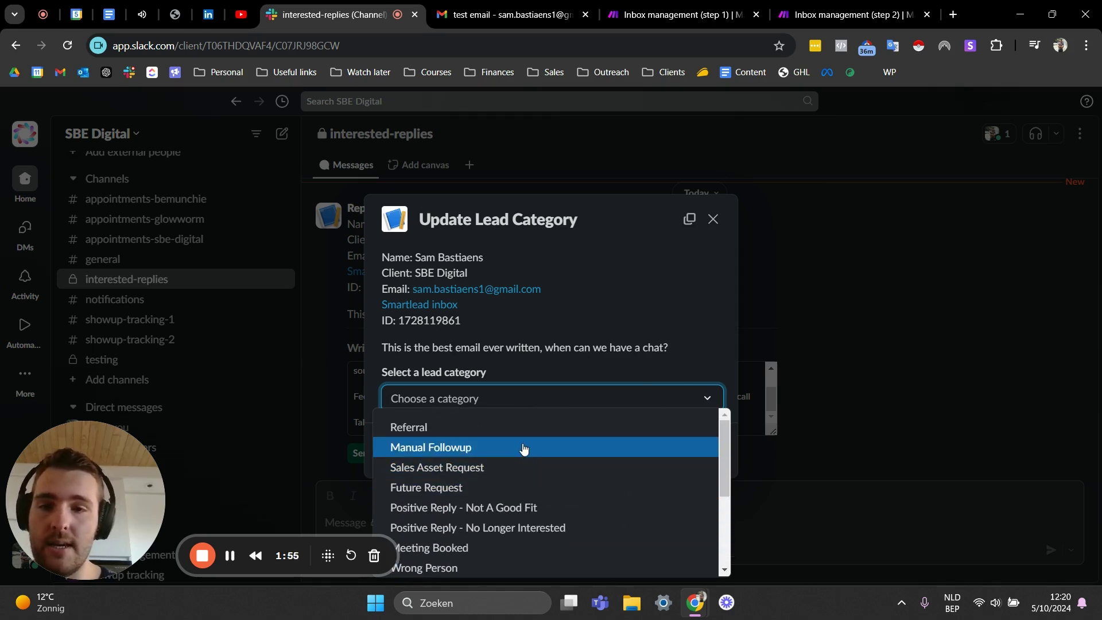
scroll(489, 468, "down", 3)
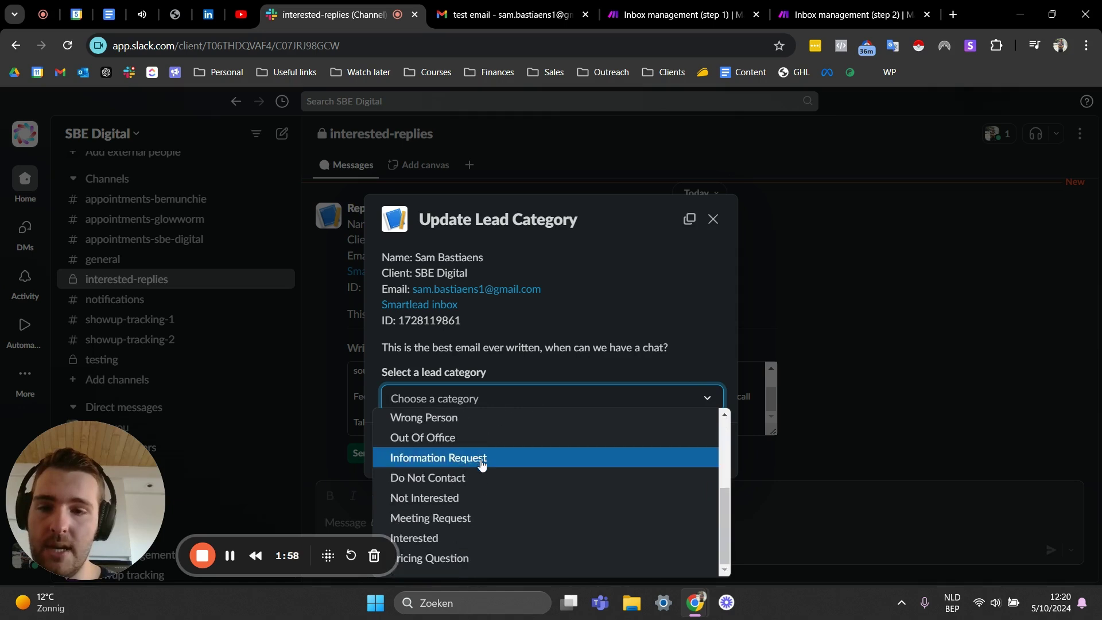
left_click(482, 517)
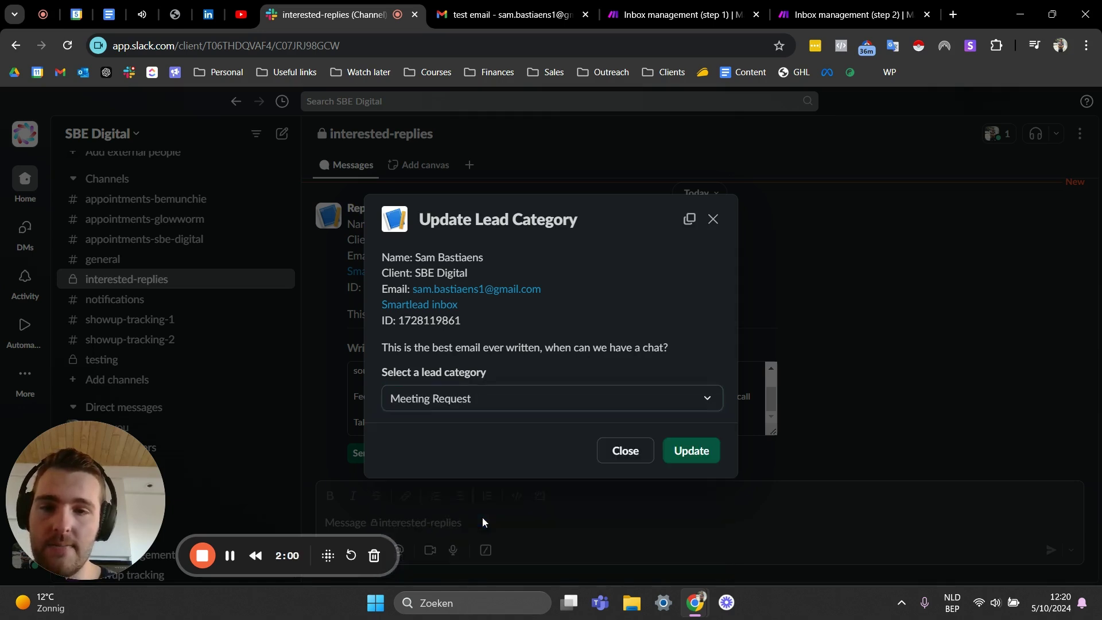
left_click(691, 450)
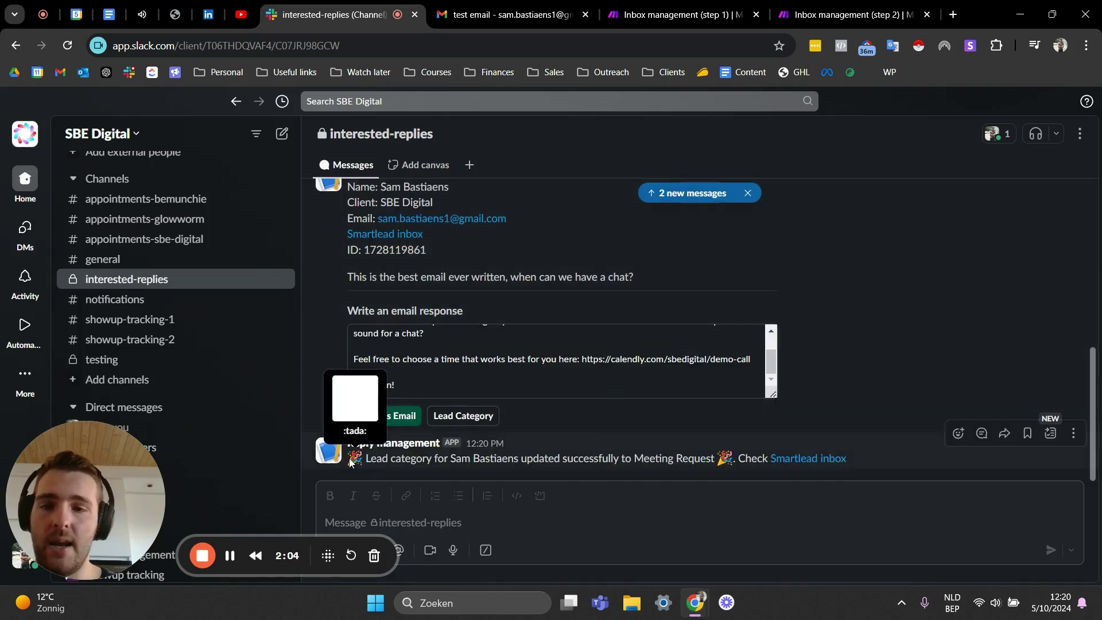
Step: Check the lead's category in the Smartlead inbox linked from the update message, and return to Slack
left_click(792, 462)
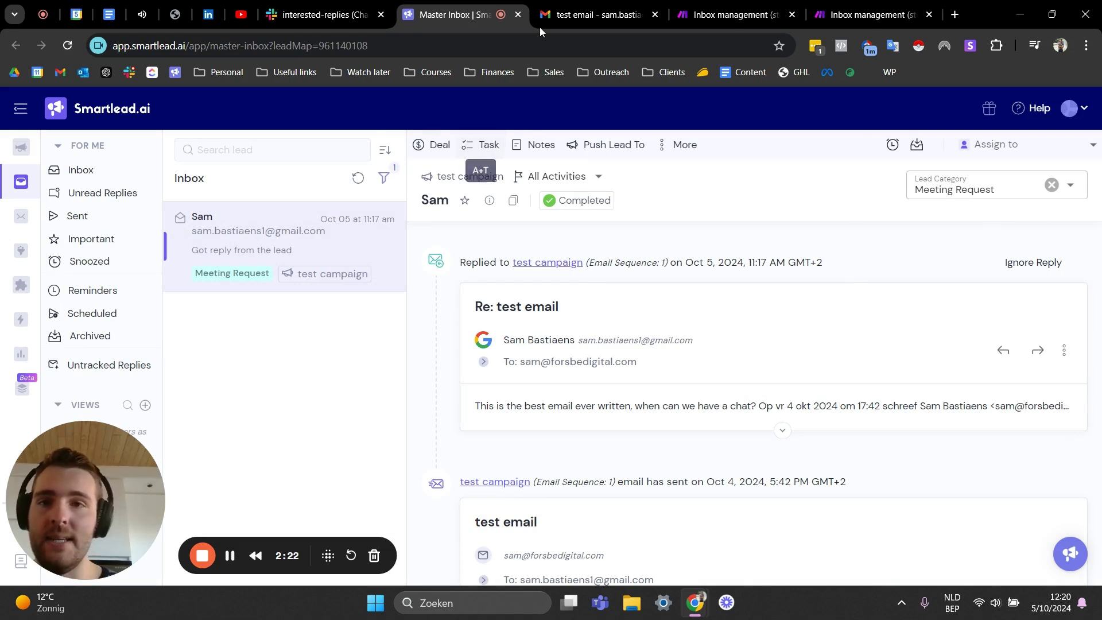
left_click(518, 15)
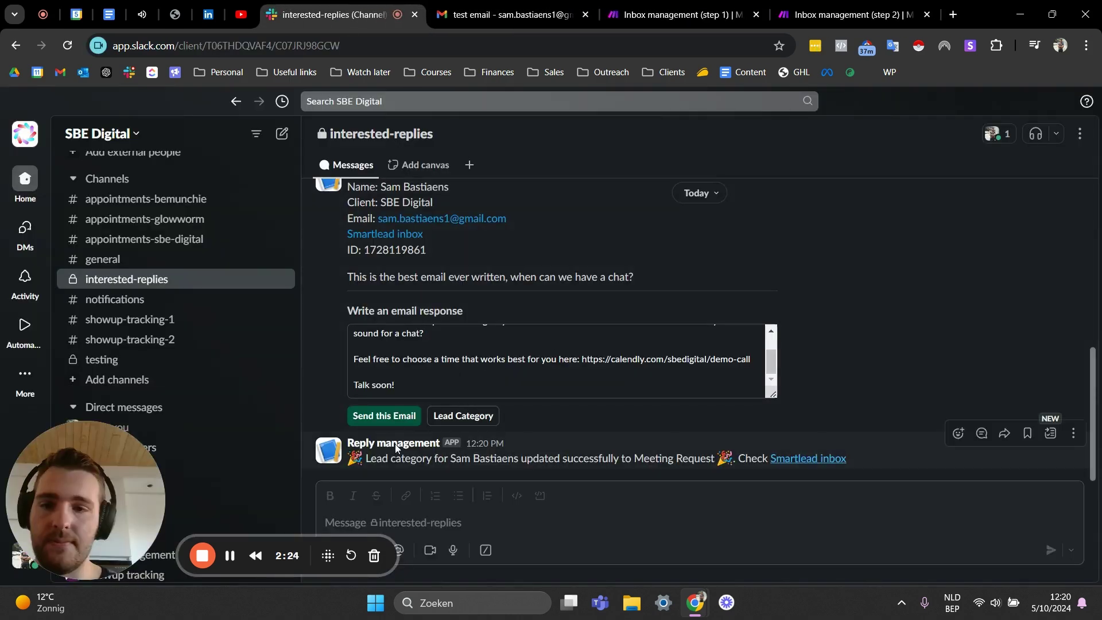
Step: Look over the written email response once more and submit it for approval
left_click(421, 377)
scroll(448, 383, "up", 3)
scroll(448, 383, "down", 3)
left_click(384, 415)
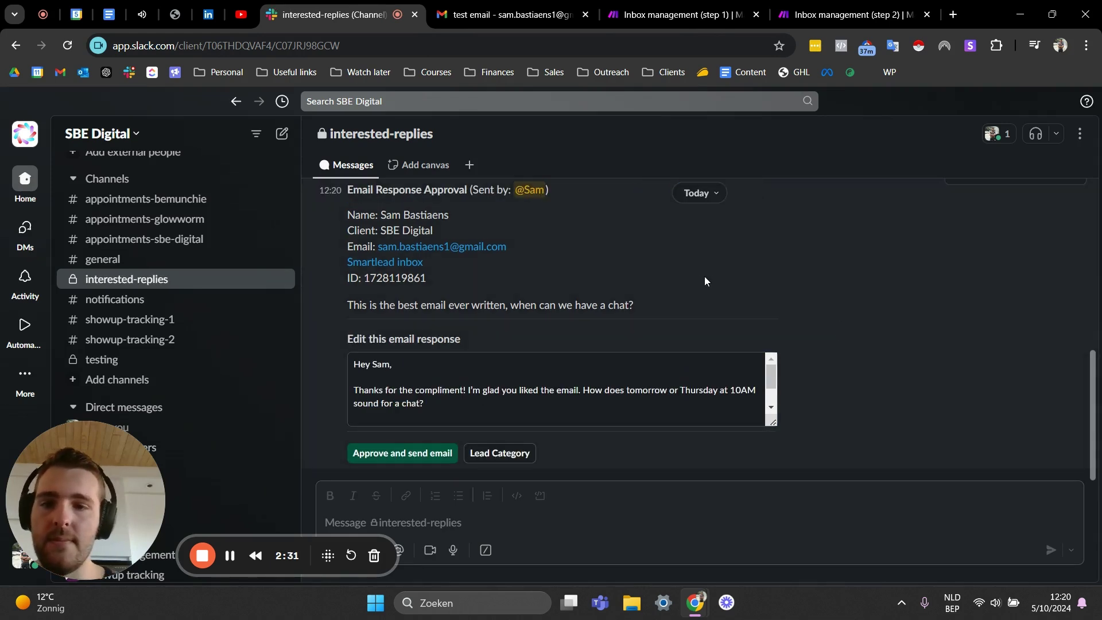
Step: Examine the Email Response Approval message, including its sender, the lead details, the prospect's reply and the editable email response
scroll(659, 284, "up", 1)
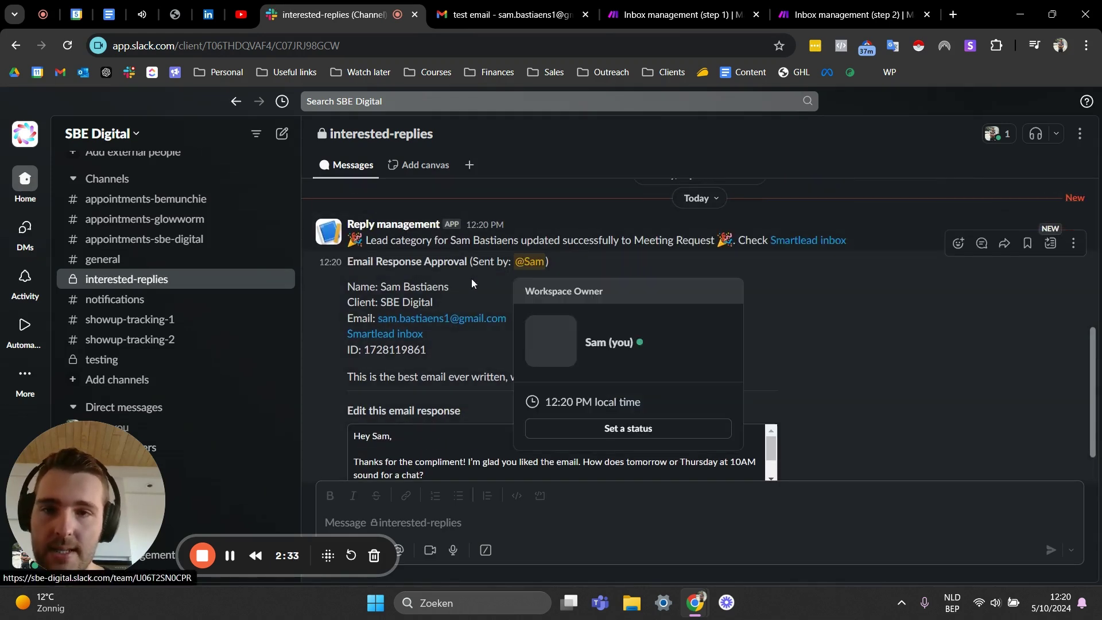
scroll(702, 308, "down", 1)
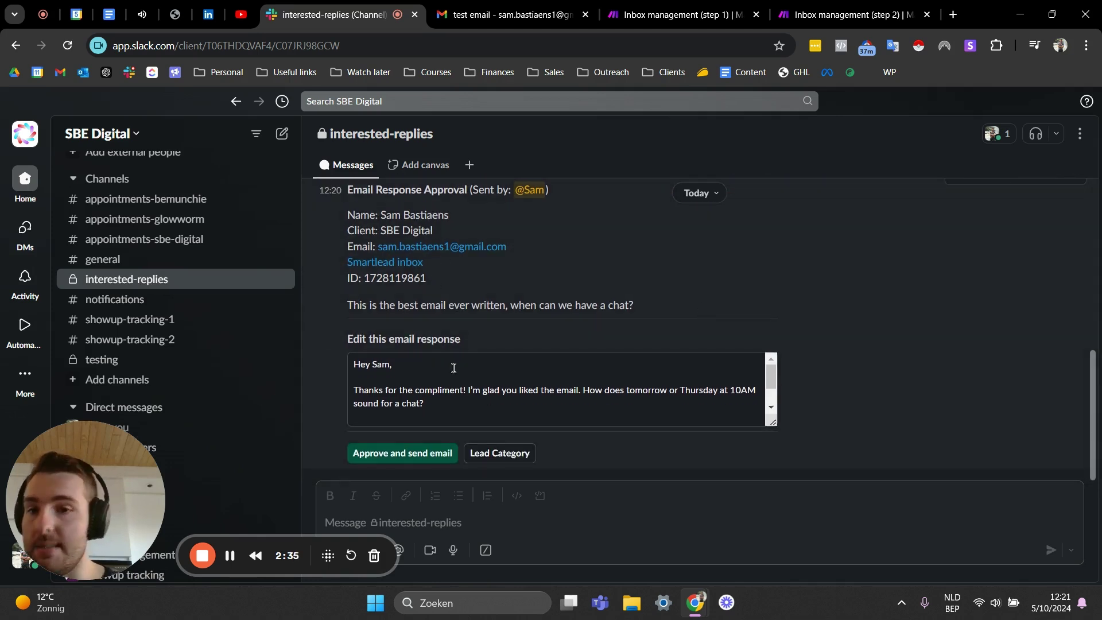
scroll(363, 212, "up", 1)
scroll(443, 284, "down", 1)
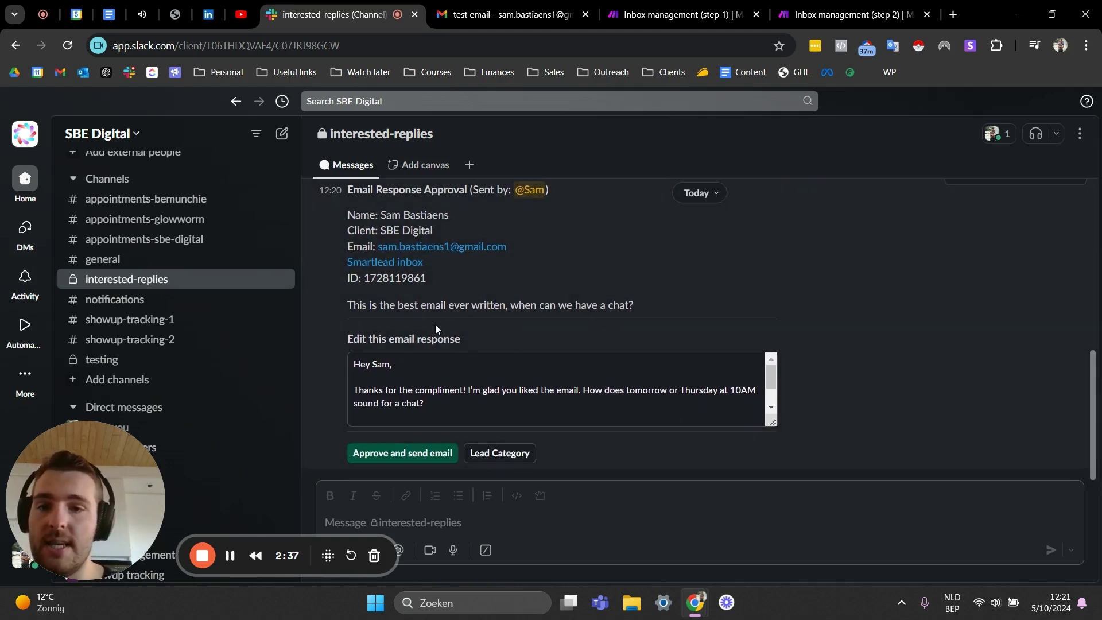
scroll(492, 399, "down", 1)
scroll(492, 396, "up", 1)
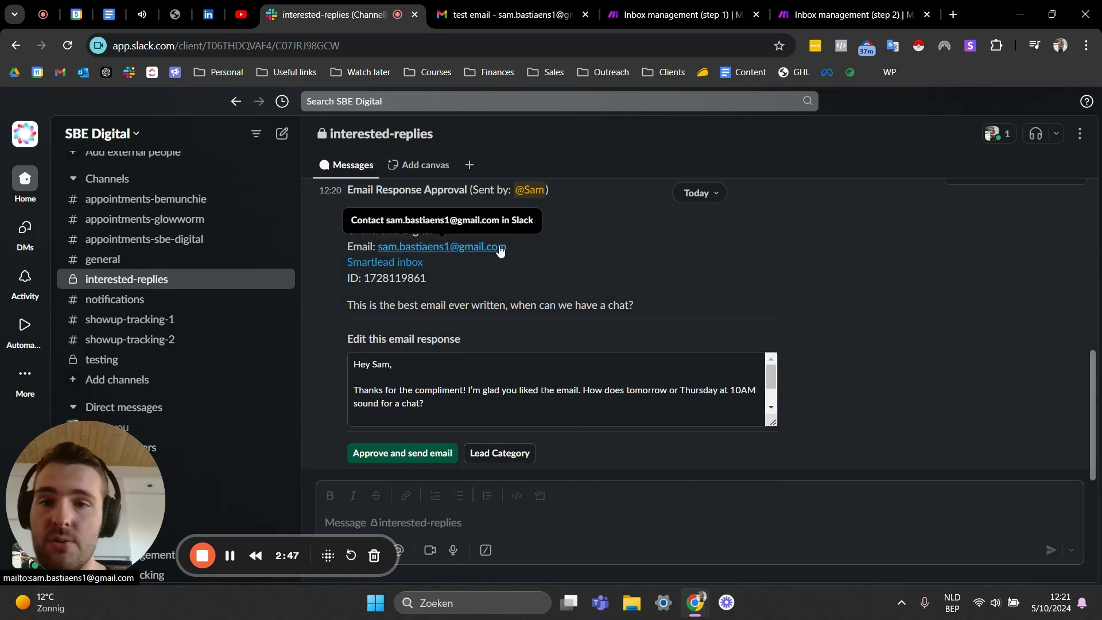
scroll(446, 413, "down", 2)
scroll(516, 412, "up", 2)
scroll(631, 289, "up", 1)
scroll(629, 291, "down", 1)
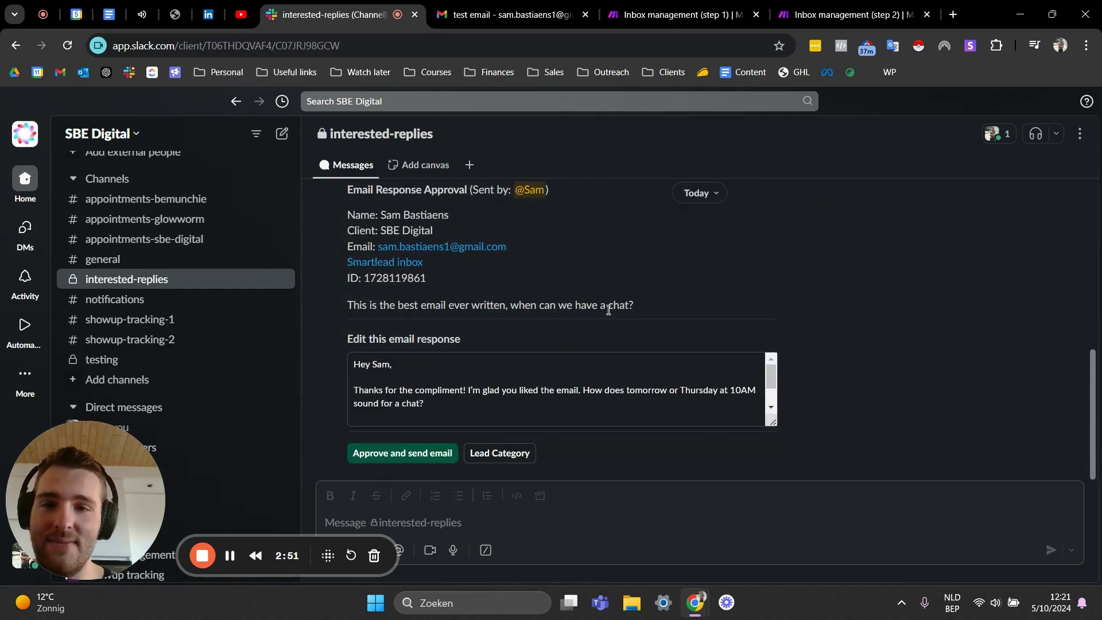
scroll(610, 271, "up", 1)
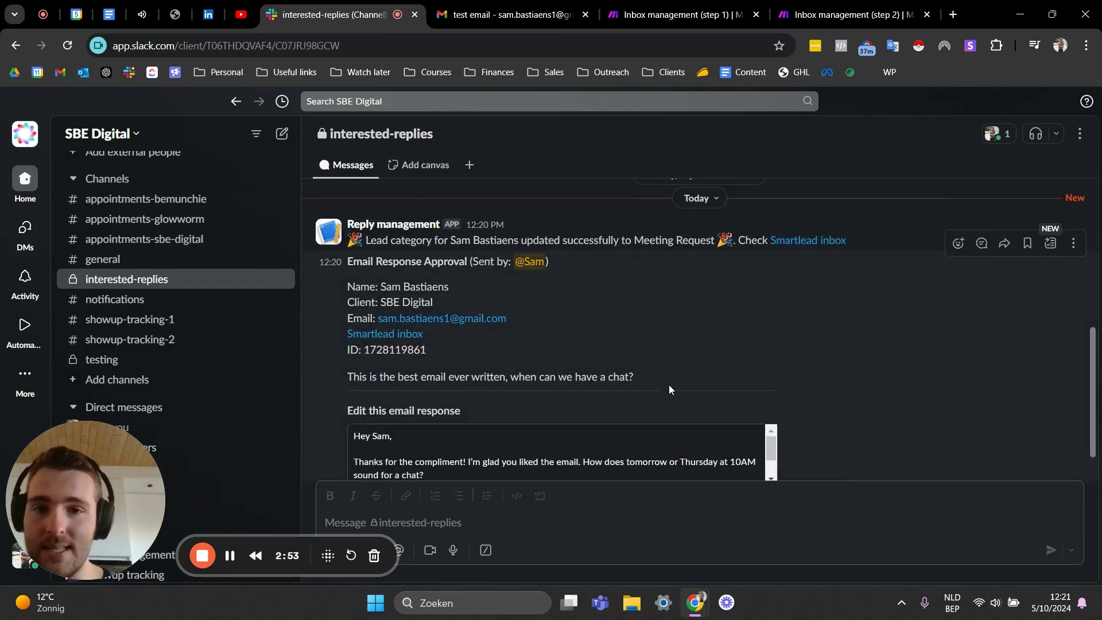
scroll(639, 343, "down", 1)
scroll(358, 280, "up", 1)
left_click_drag(347, 263, 585, 288)
left_click(585, 289)
scroll(590, 267, "down", 1)
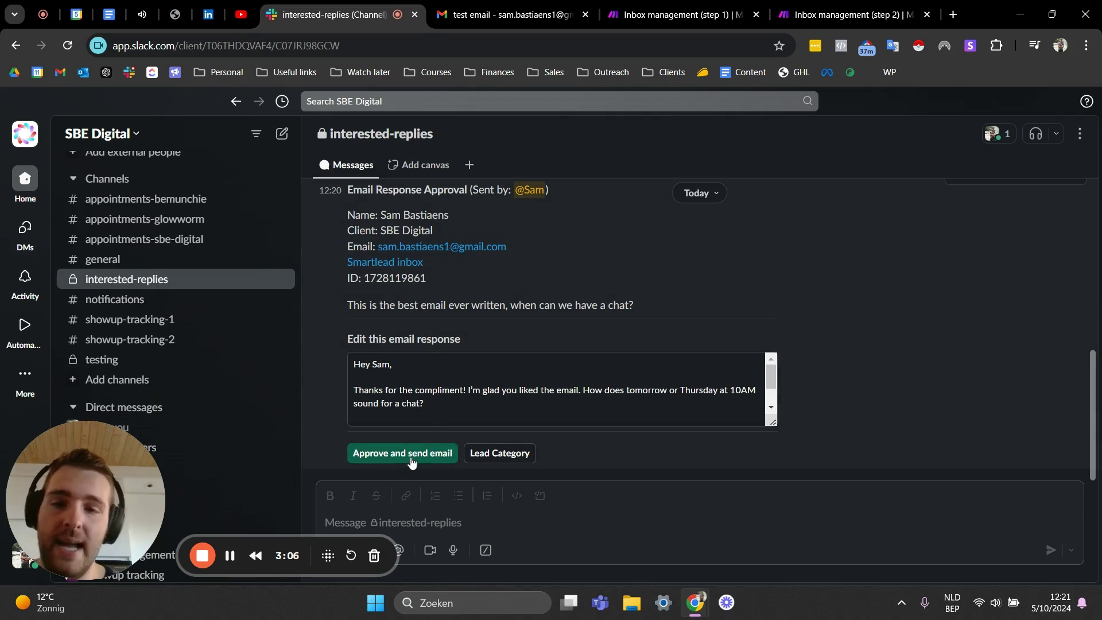
Step: Approve and send the email response, and read the full outgoing email in the linked Smartlead inbox
left_click(415, 458)
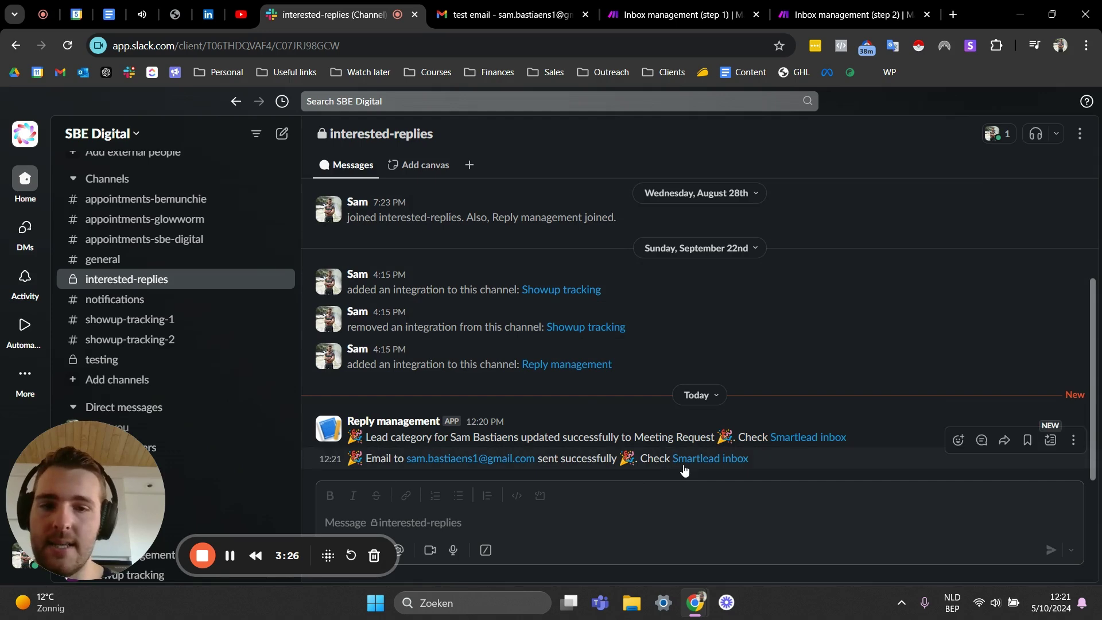
left_click(694, 462)
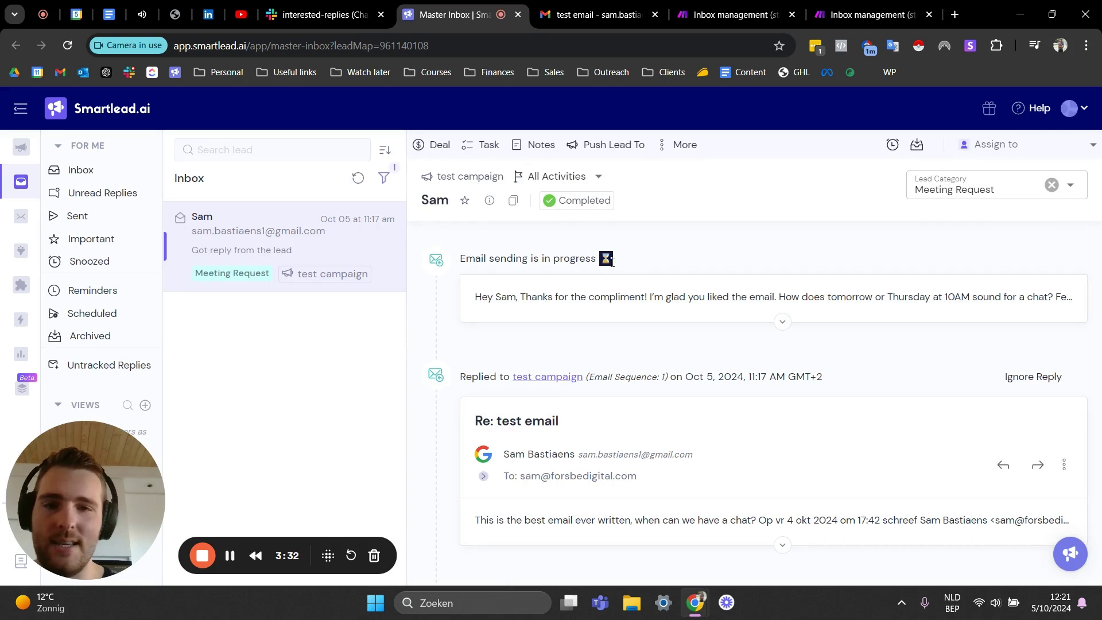
left_click_drag(460, 258, 599, 258)
left_click(674, 265)
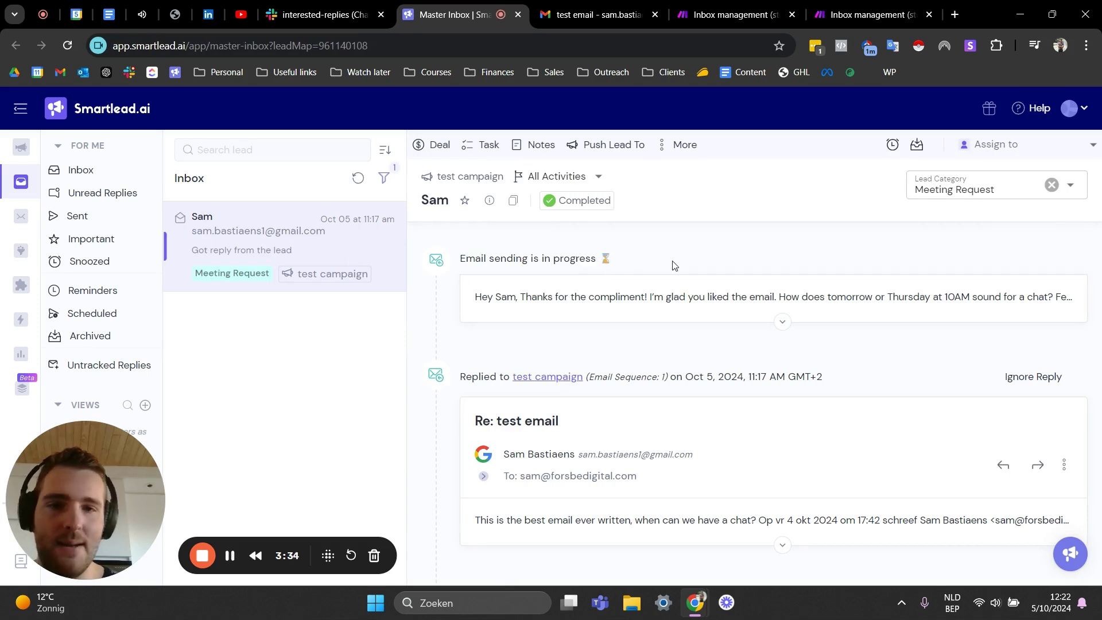
left_click(782, 320)
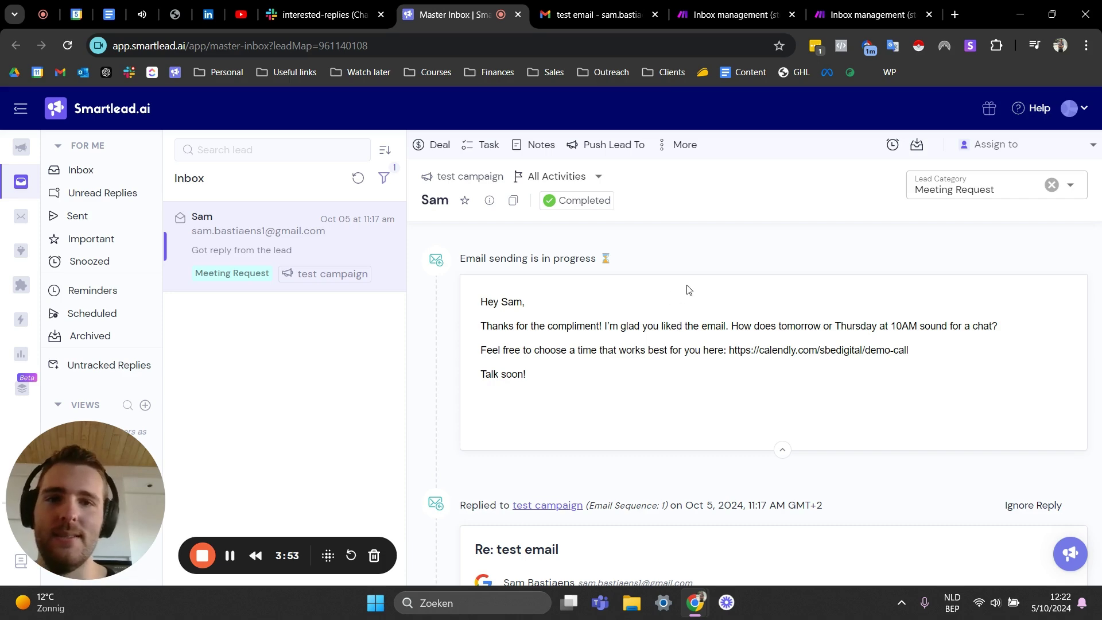
Step: Switch to Gmail, show the newly received reply in the test email thread, dismiss the translation suggestion and read the message, ending back in Slack
left_click(331, 16)
left_click(450, 14)
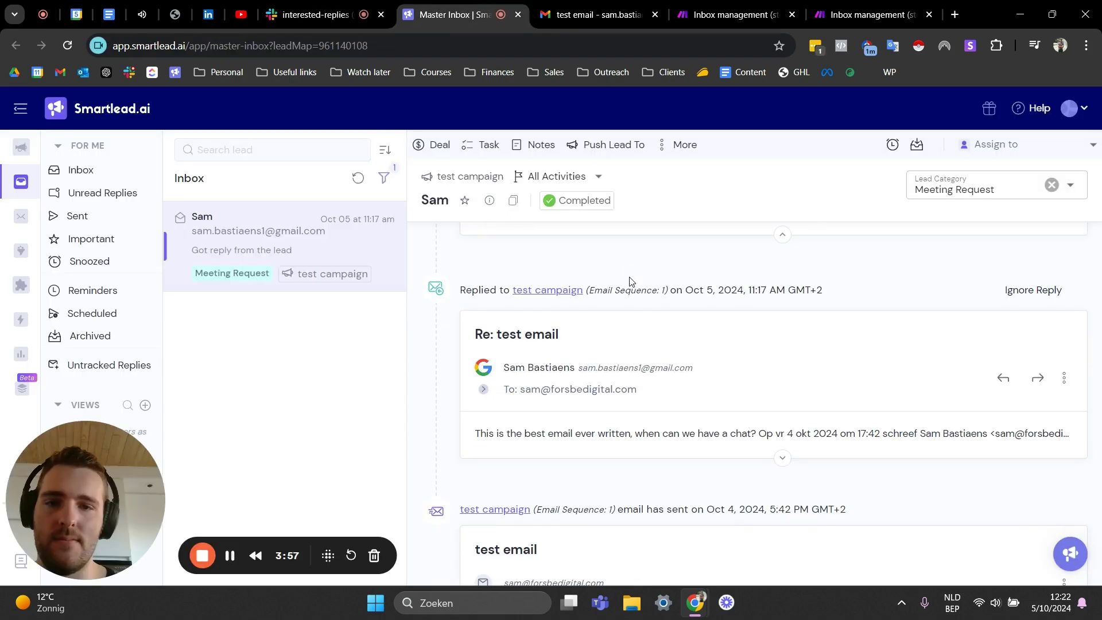
left_click(557, 14)
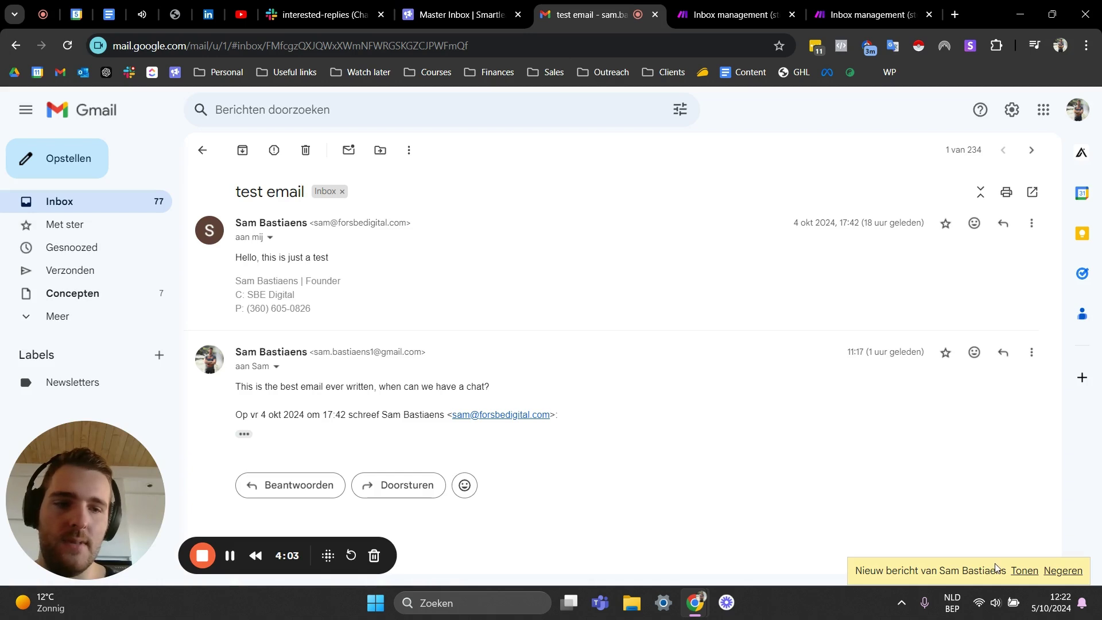
left_click(1022, 573)
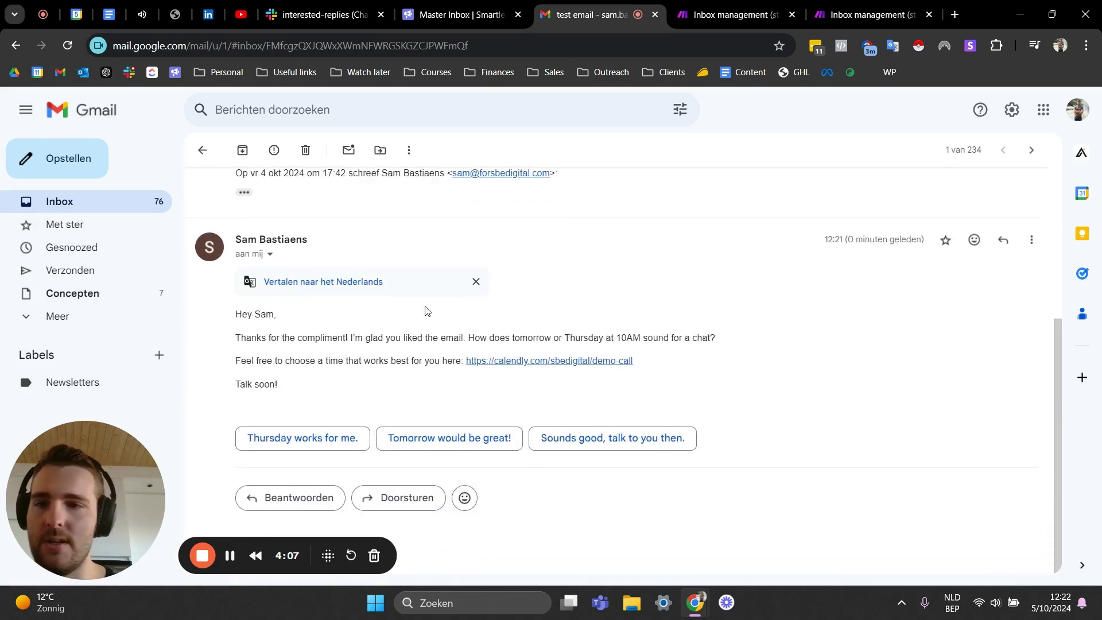
left_click(476, 282)
left_click_drag(310, 393, 243, 319)
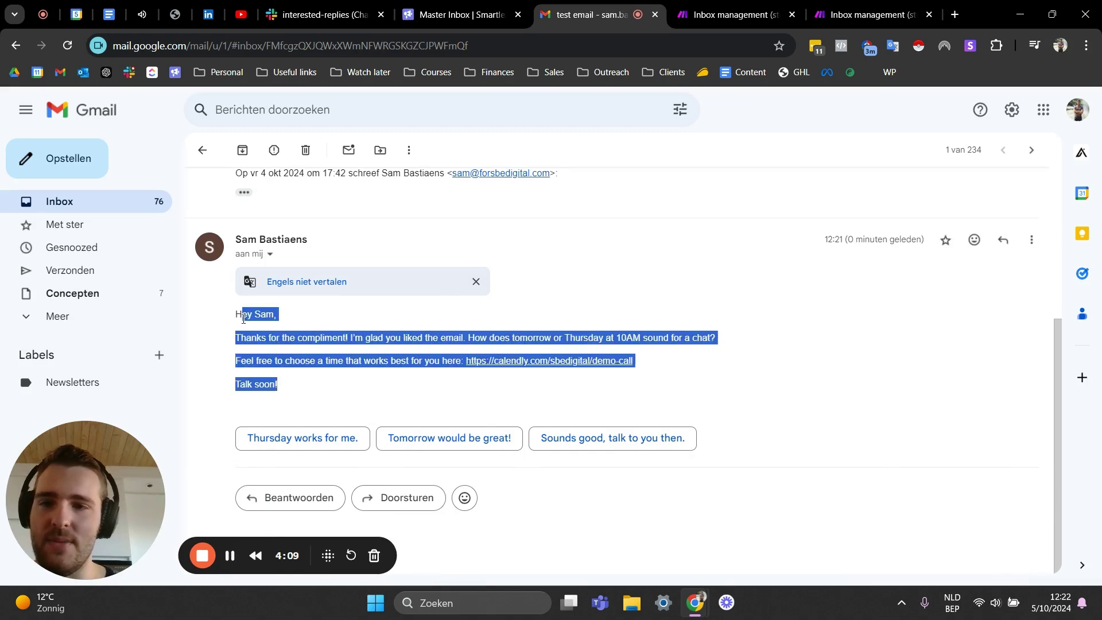
left_click(307, 349)
left_click(475, 282)
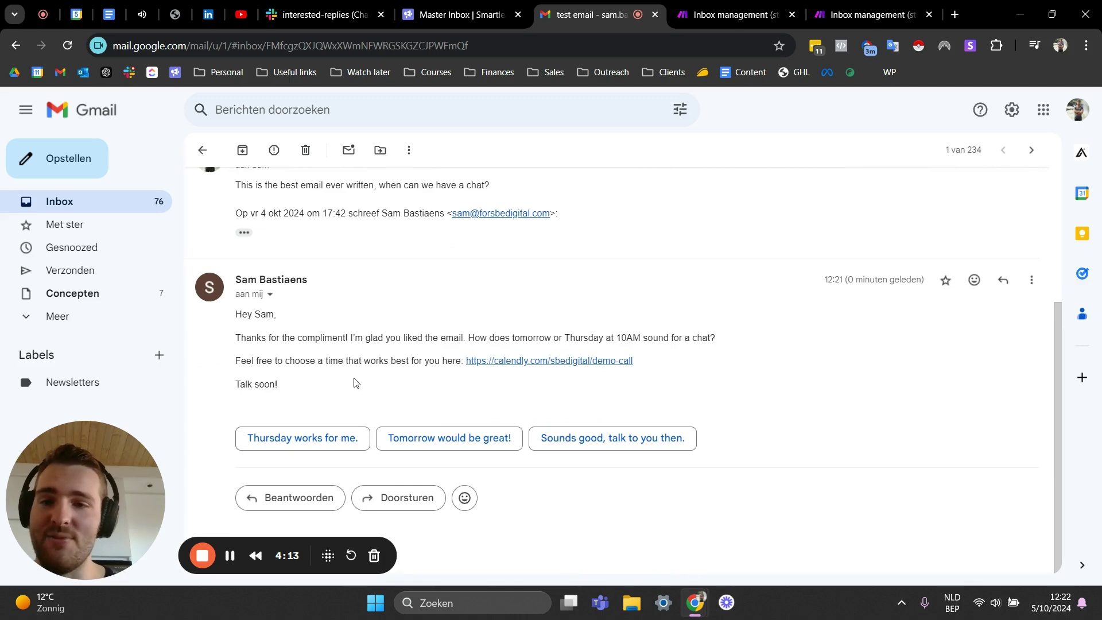
scroll(390, 382, "up", 1)
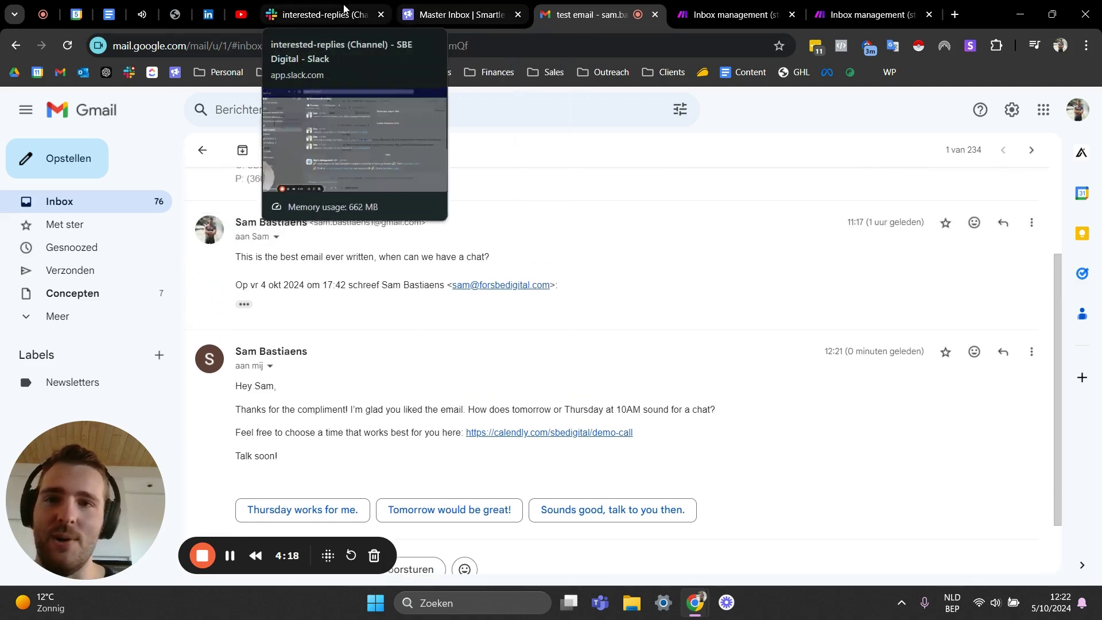
left_click(318, 14)
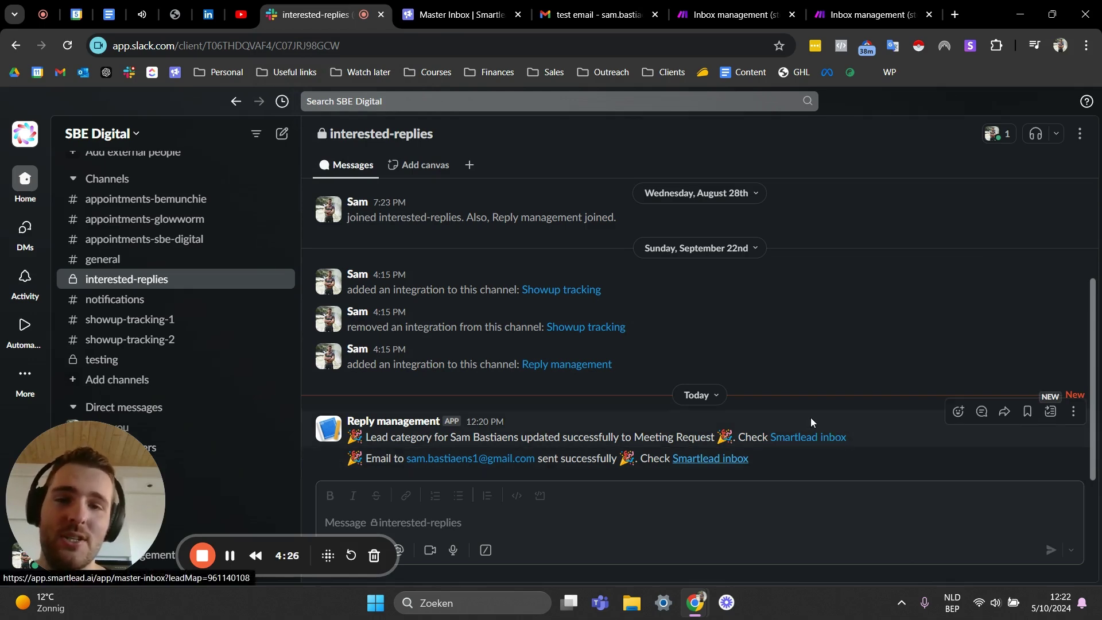
left_click(198, 567)
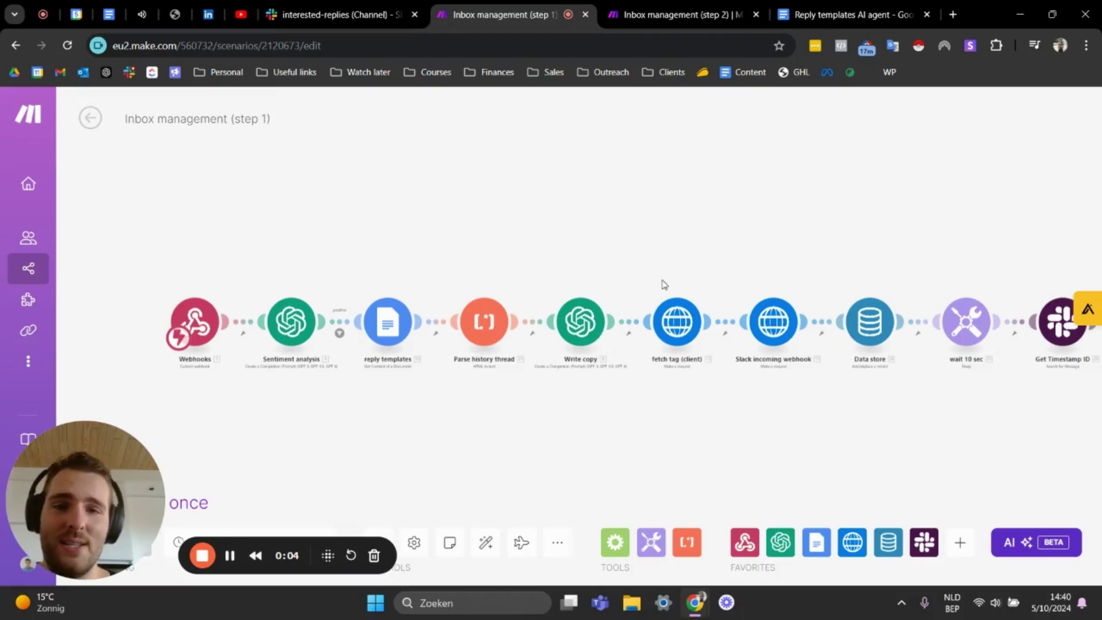
Step: Look over the Inbox management (step 1) and (step 2) scenarios in Make, ending on step 1
left_click_drag(440, 231, 473, 261)
scroll(522, 281, "down", 2)
scroll(507, 281, "up", 2)
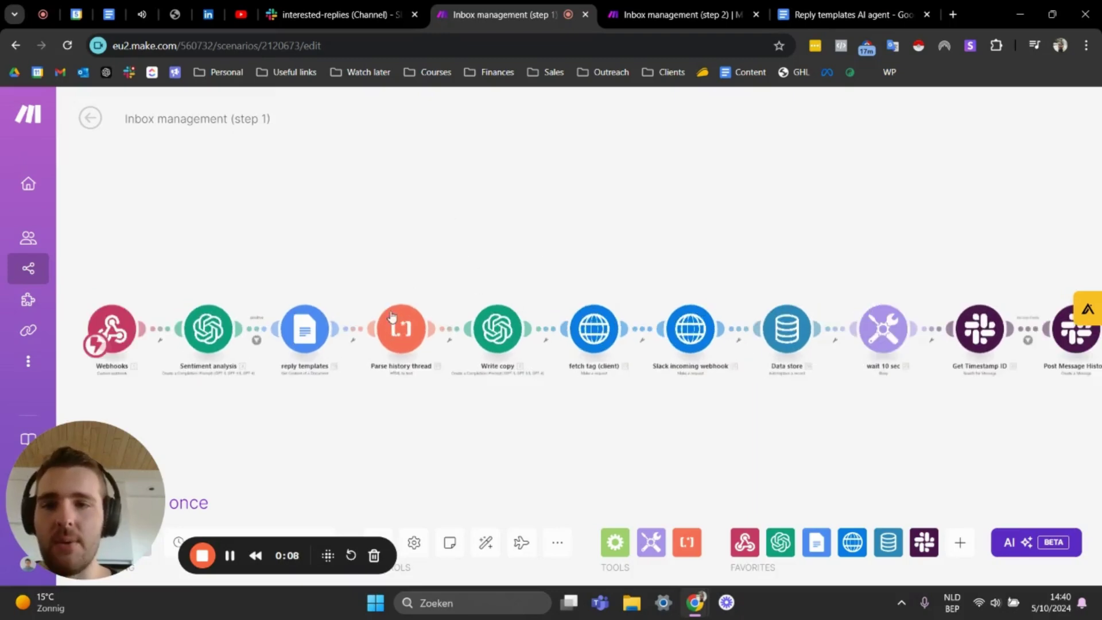
key("ctrl+Tab")
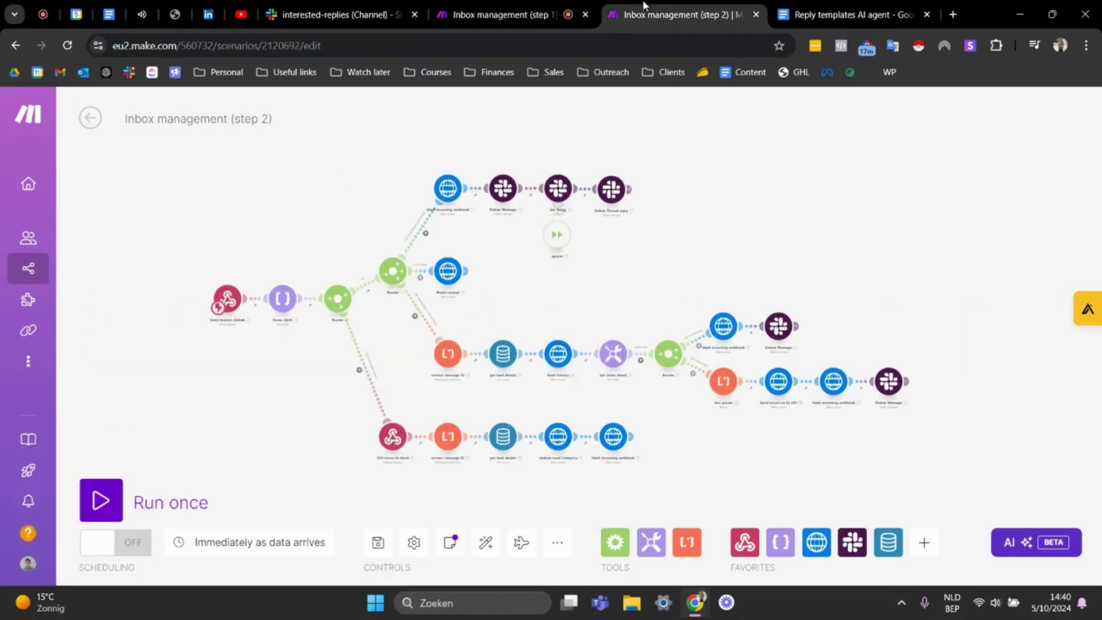
left_click(471, 18)
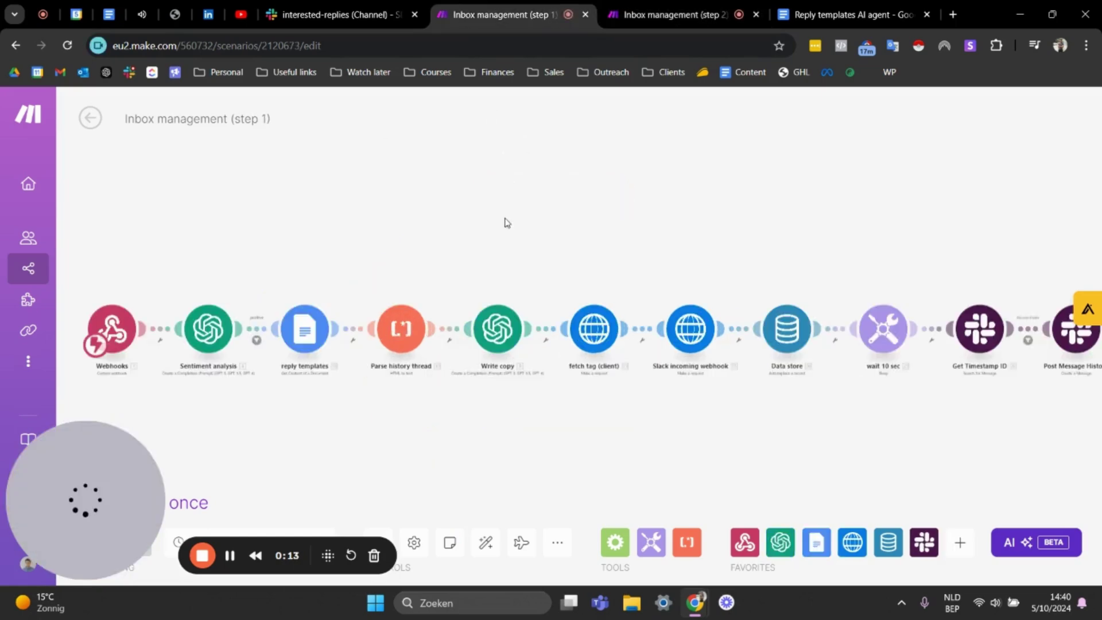
left_click_drag(804, 271, 752, 269)
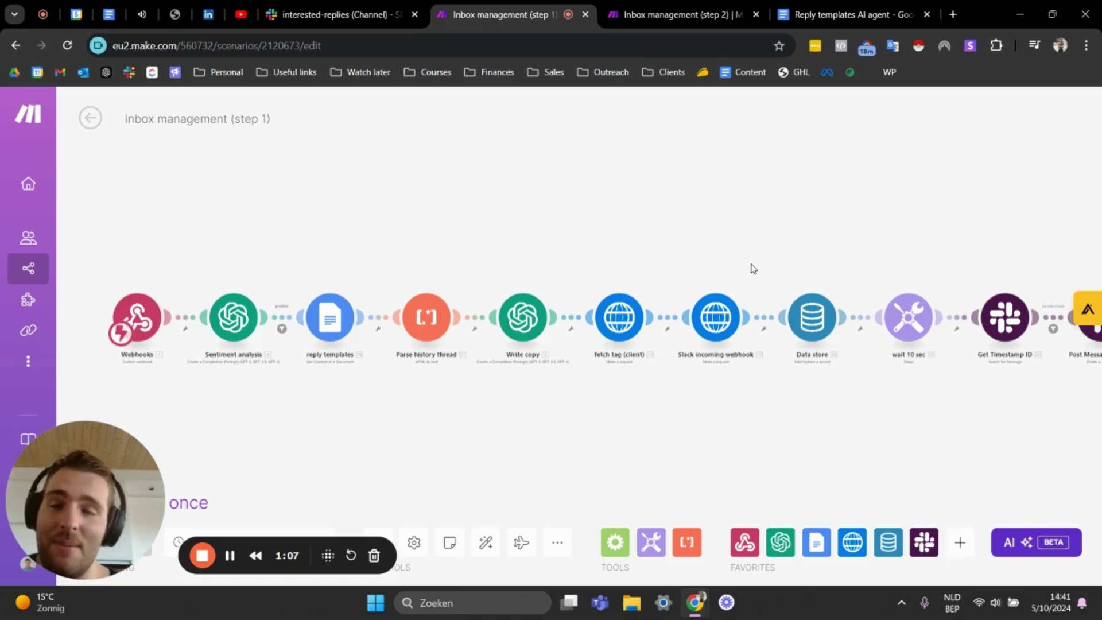
scroll(652, 242, "down", 3)
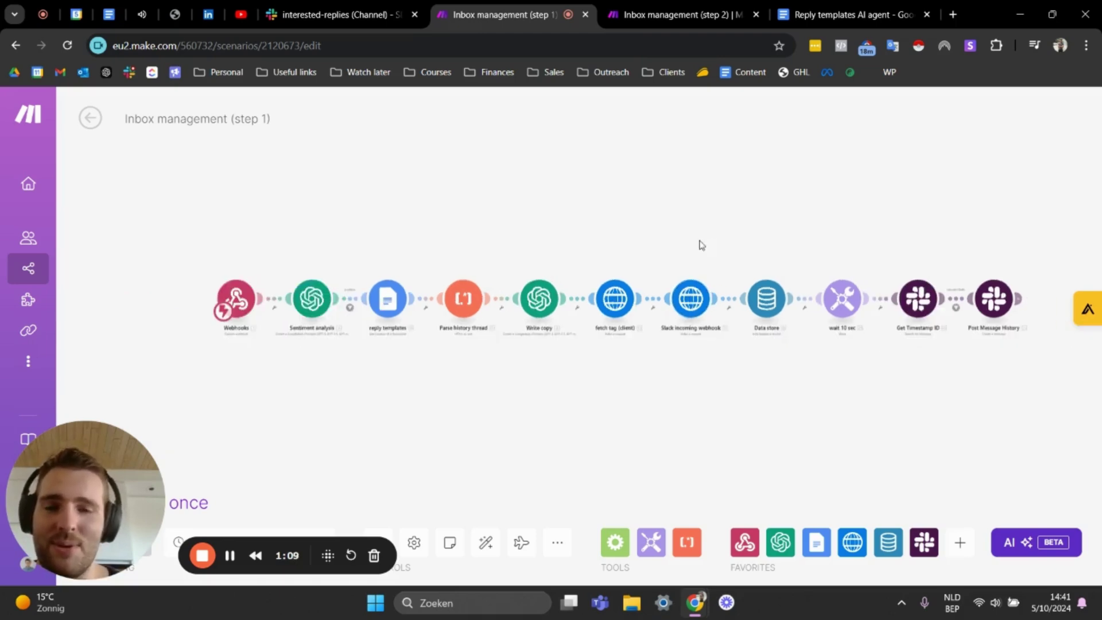
left_click_drag(647, 247, 684, 275)
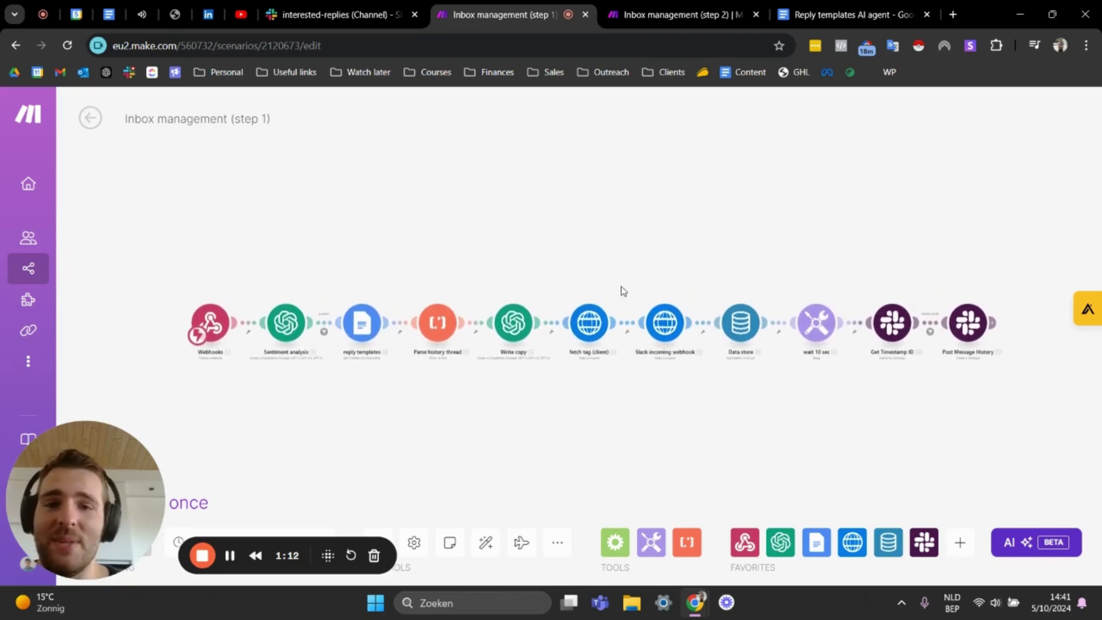
left_click_drag(601, 298, 583, 293)
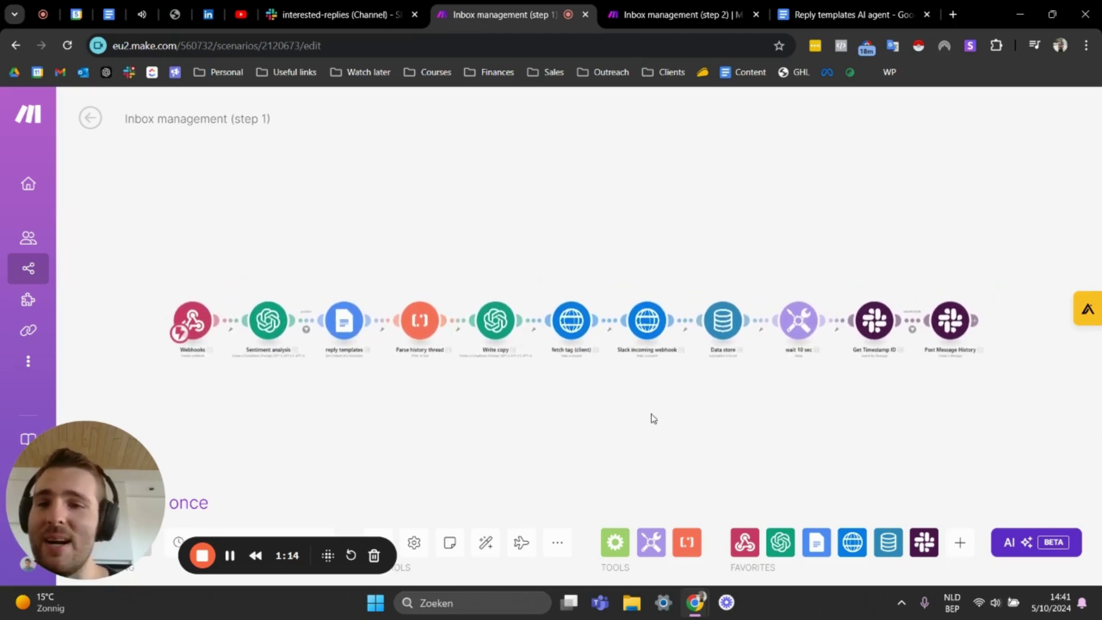
scroll(665, 367, "up", 3)
scroll(665, 367, "down", 3)
left_click_drag(494, 252, 580, 252)
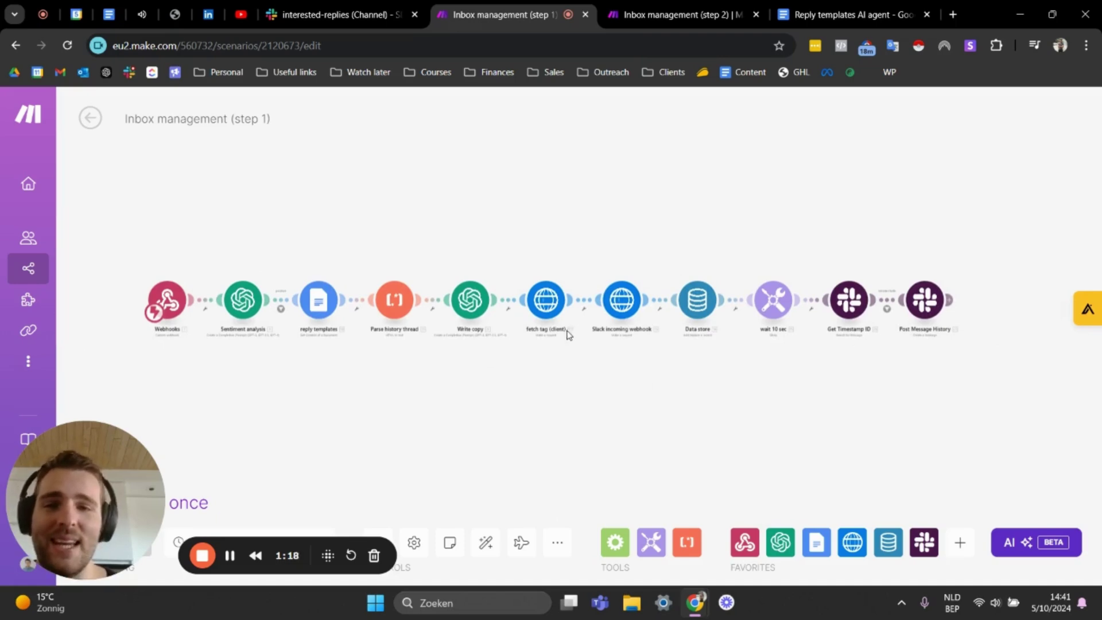
Step: Examine the Inbox management (step 1) scenario's flow closely, from the Webhooks trigger through Sentiment analysis to the reply templates and Write copy modules
left_click_drag(385, 232, 429, 196)
left_click_drag(507, 247, 466, 273)
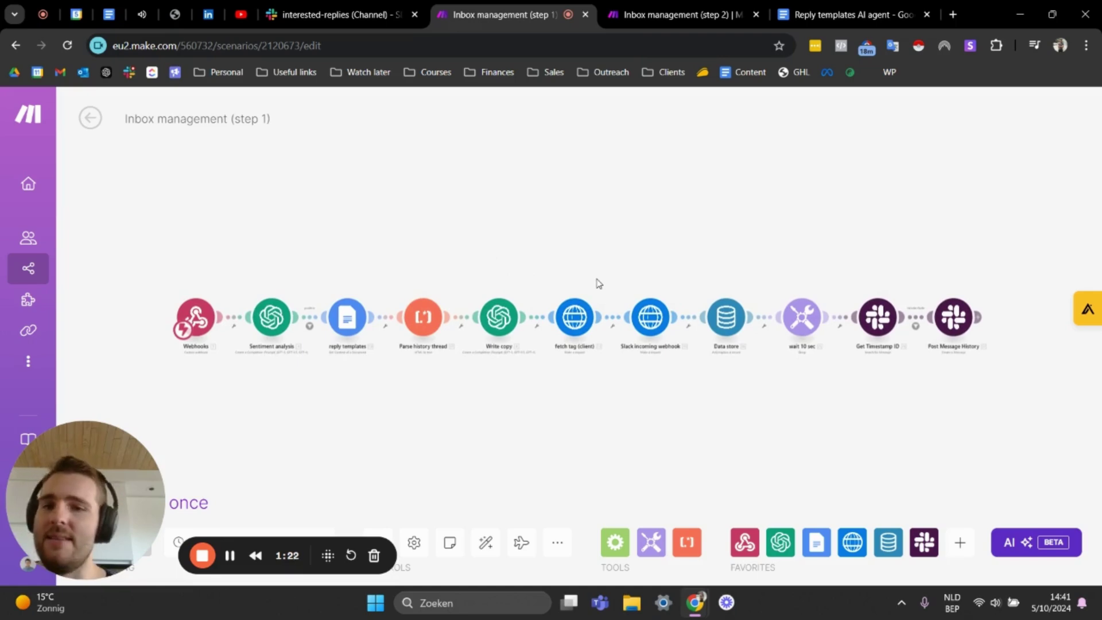
scroll(430, 325, "up", 2)
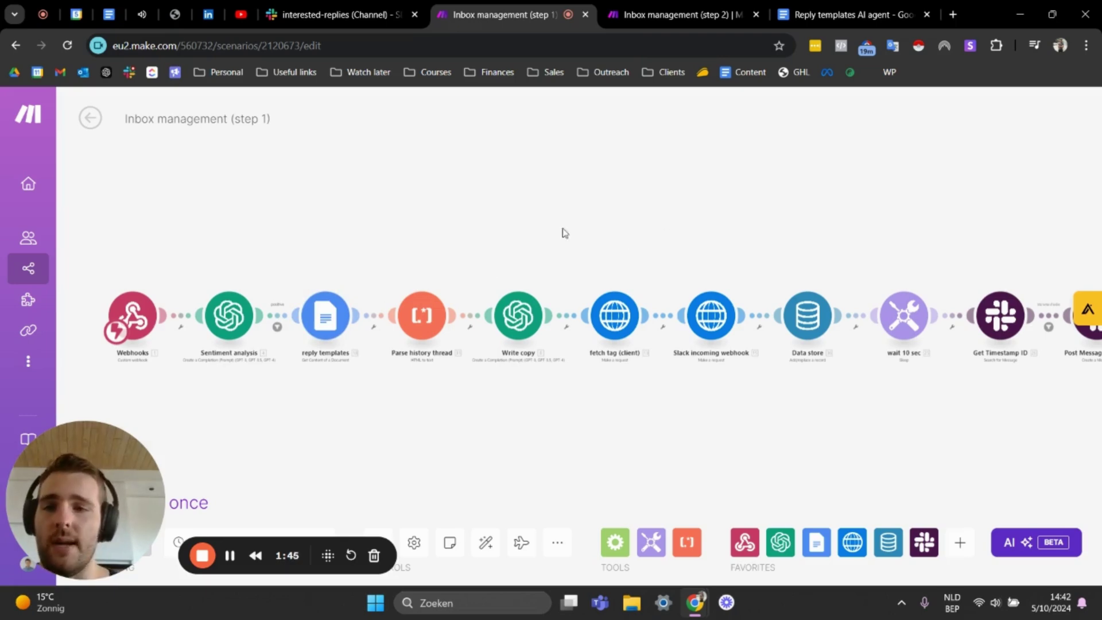
scroll(570, 241, "left", 3)
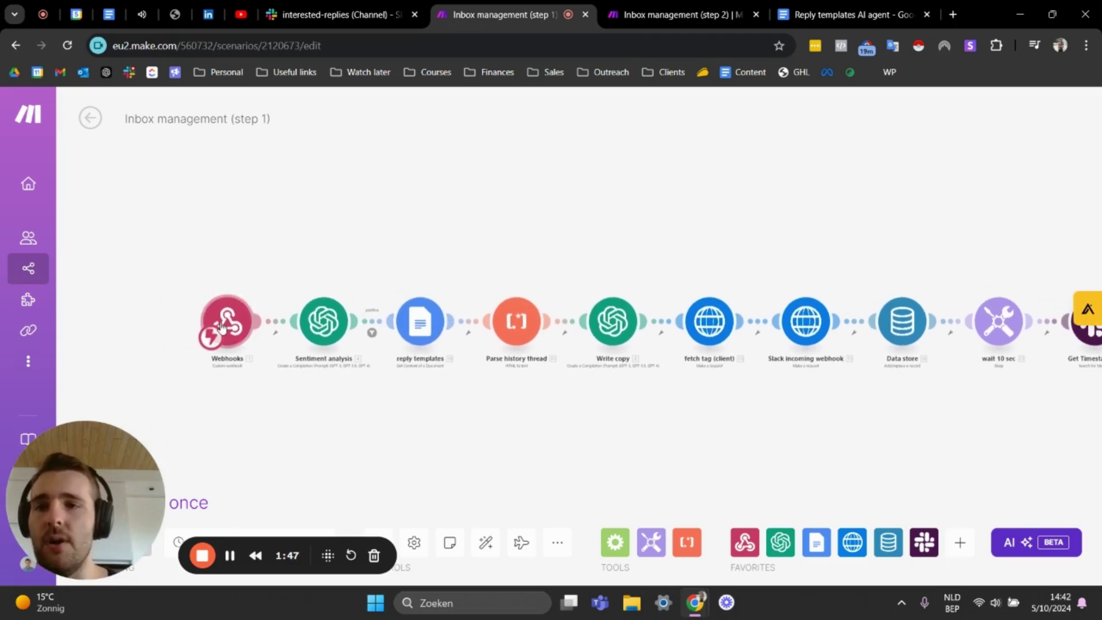
scroll(278, 303, "left", 2)
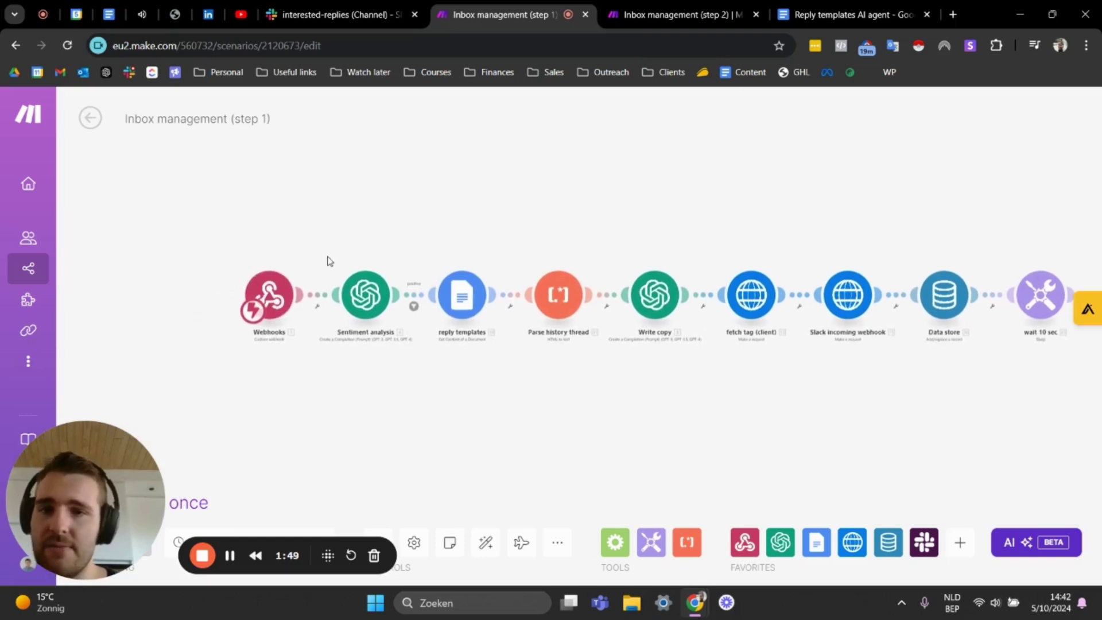
scroll(290, 313, "up", 2)
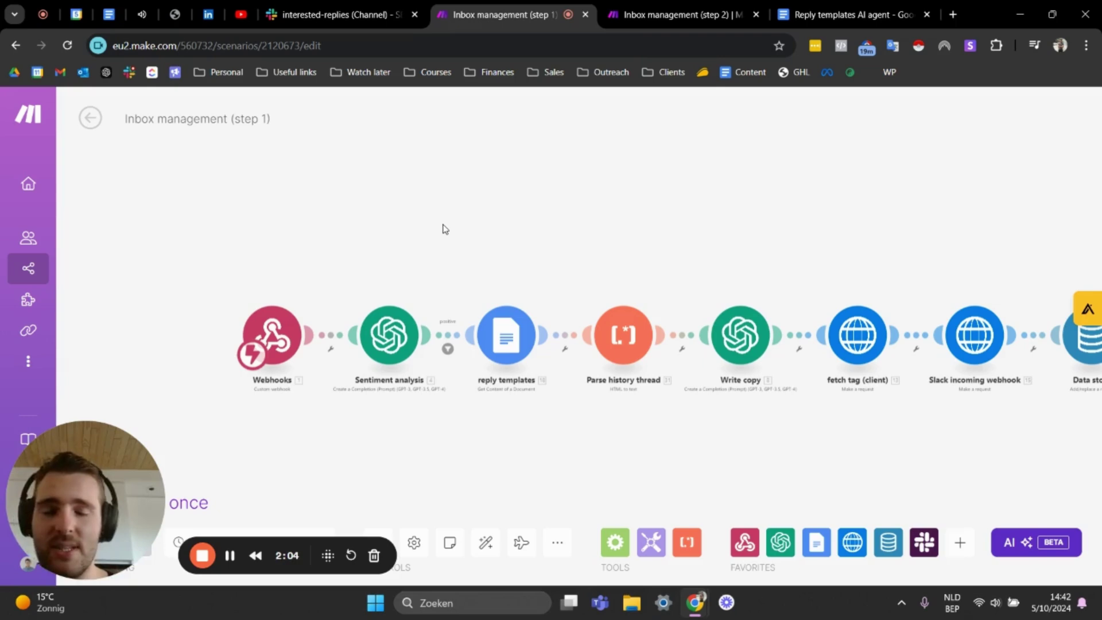
scroll(334, 214, "up", 2)
scroll(363, 229, "down", 2)
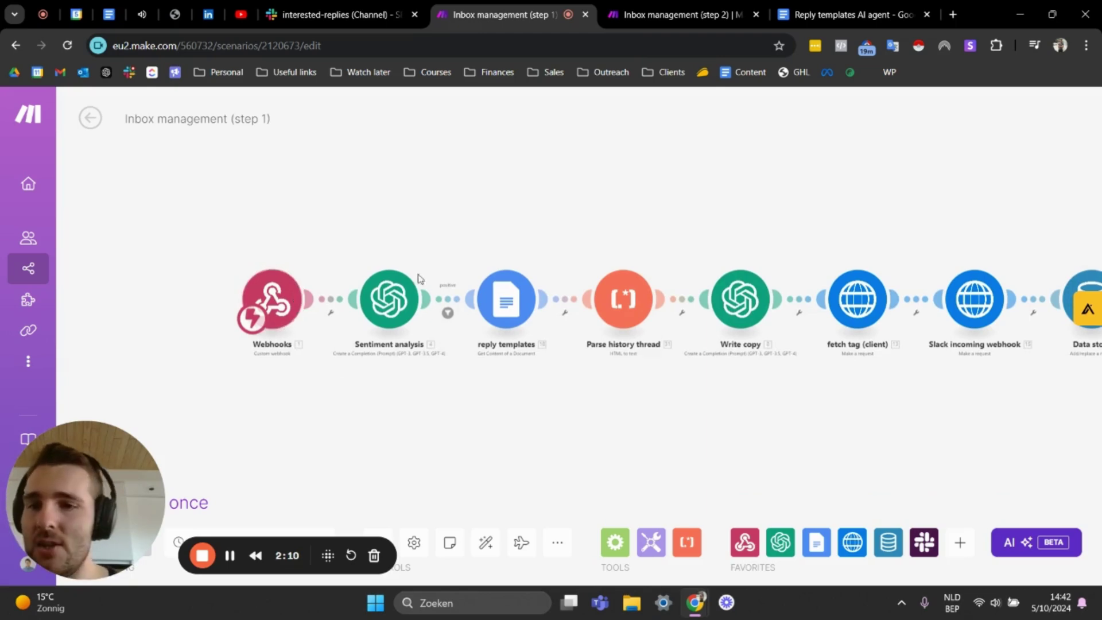
left_click_drag(373, 252, 381, 239)
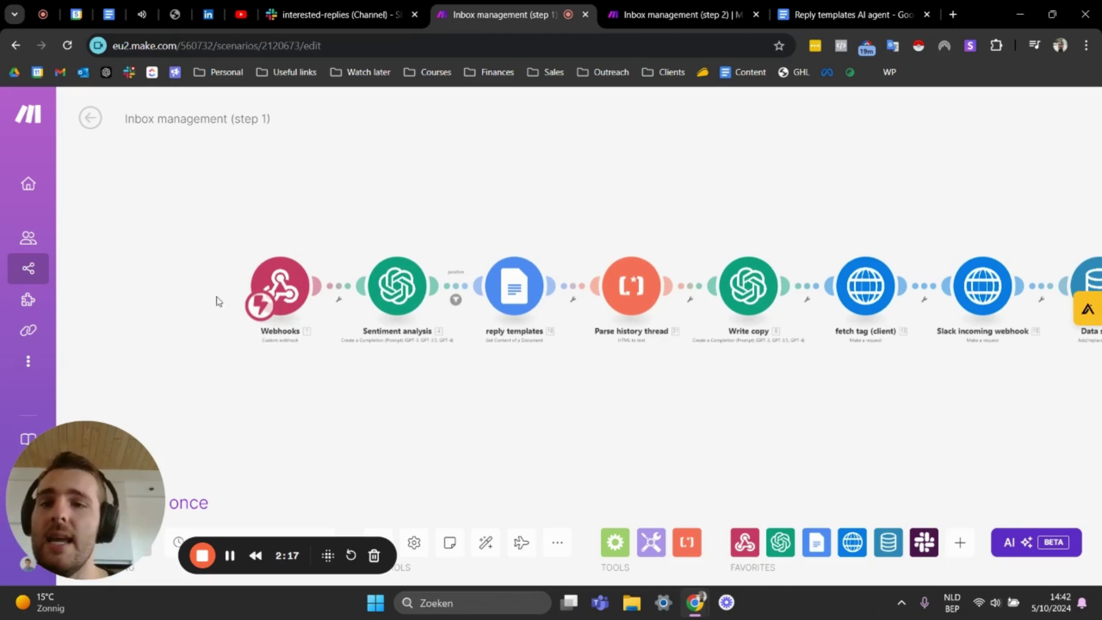
scroll(346, 249, "up", 1)
scroll(346, 250, "up", 2)
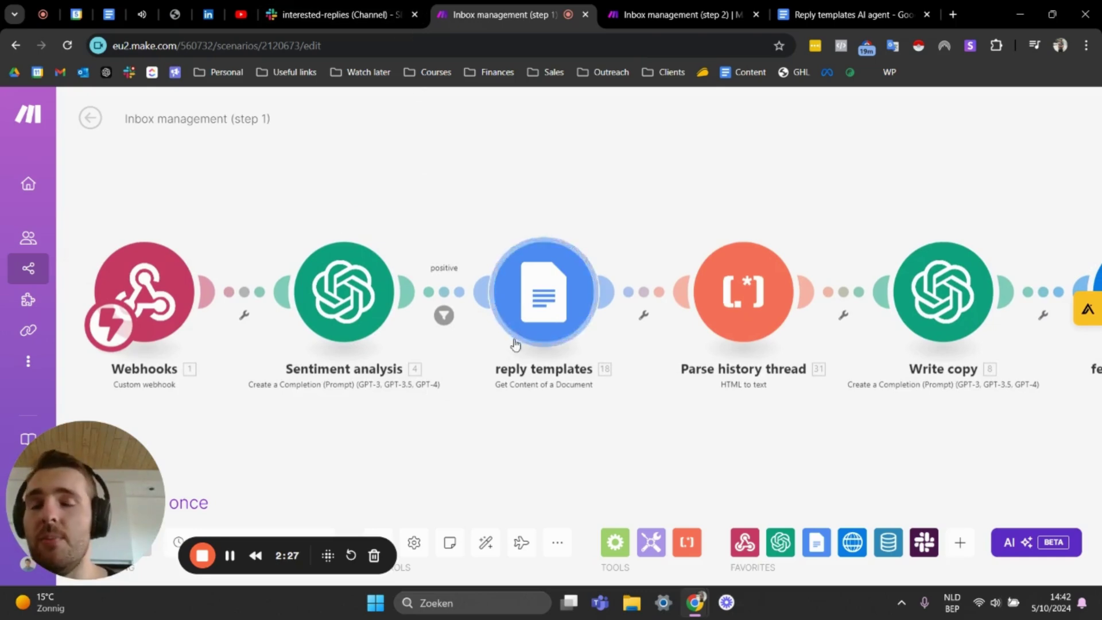
scroll(492, 235, "down", 1)
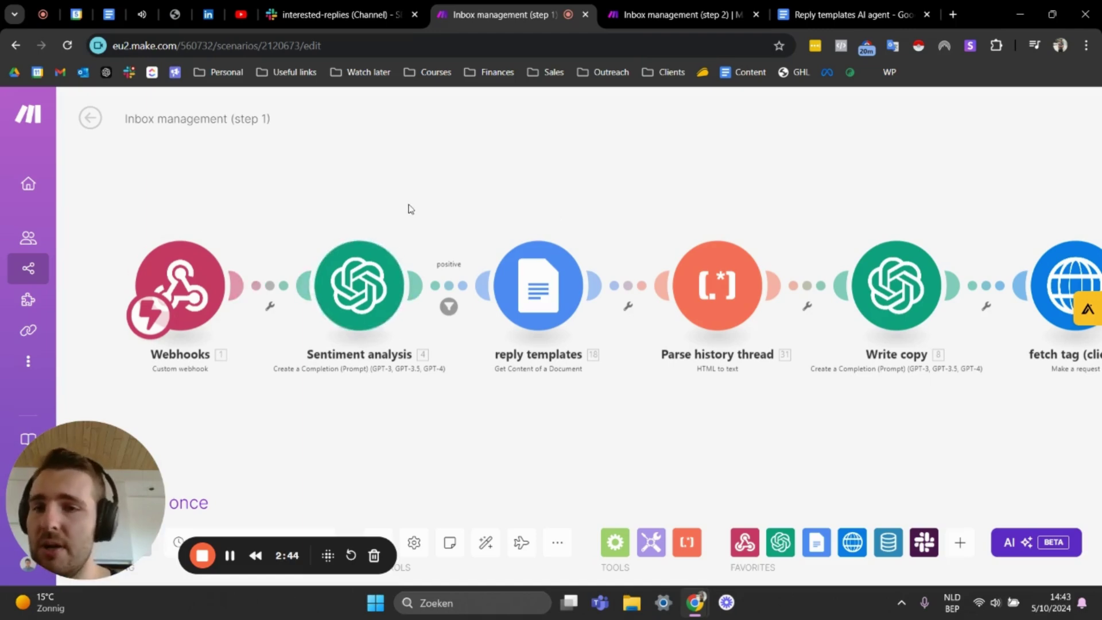
Step: Read the Sentiment analysis module's positive and negative classification prompt, mapped reply input and example responses, and close the module's settings
left_click_drag(410, 208, 405, 187)
left_click(353, 264)
scroll(543, 253, "down", 9)
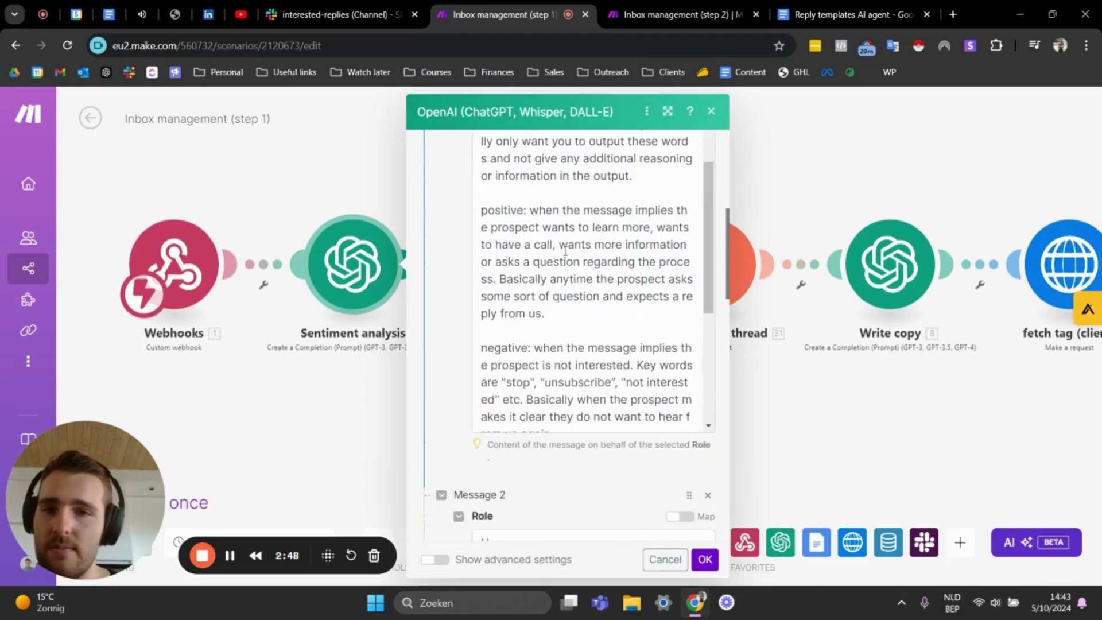
scroll(570, 247, "down", 10)
scroll(563, 256, "up", 5)
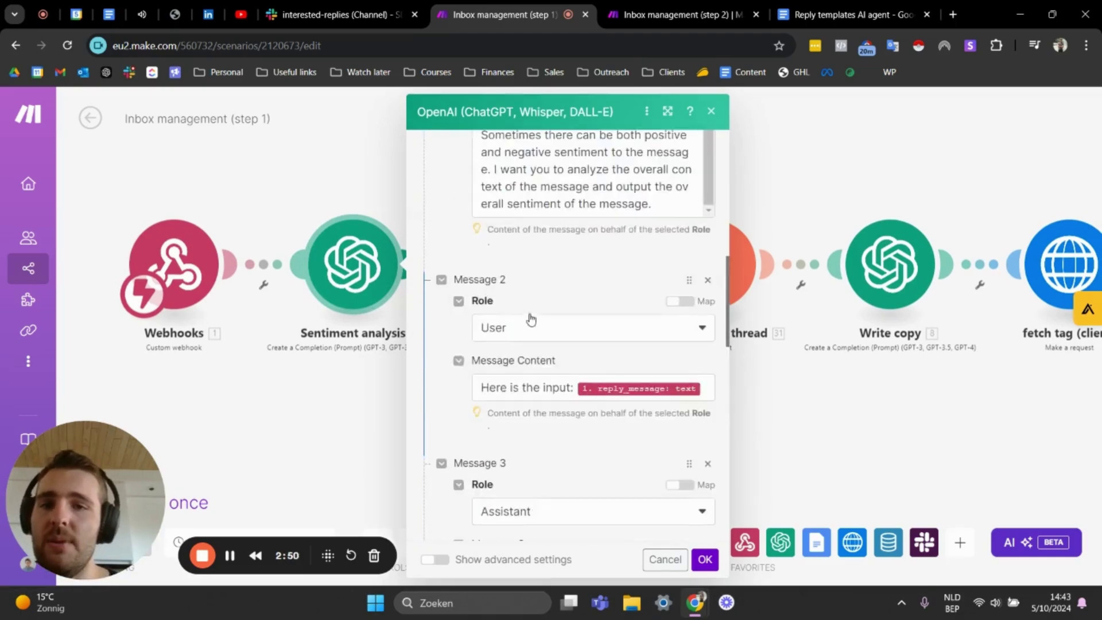
scroll(531, 321, "up", 10)
scroll(636, 269, "down", 6)
scroll(638, 271, "down", 3)
scroll(603, 217, "down", 8)
scroll(603, 217, "up", 3)
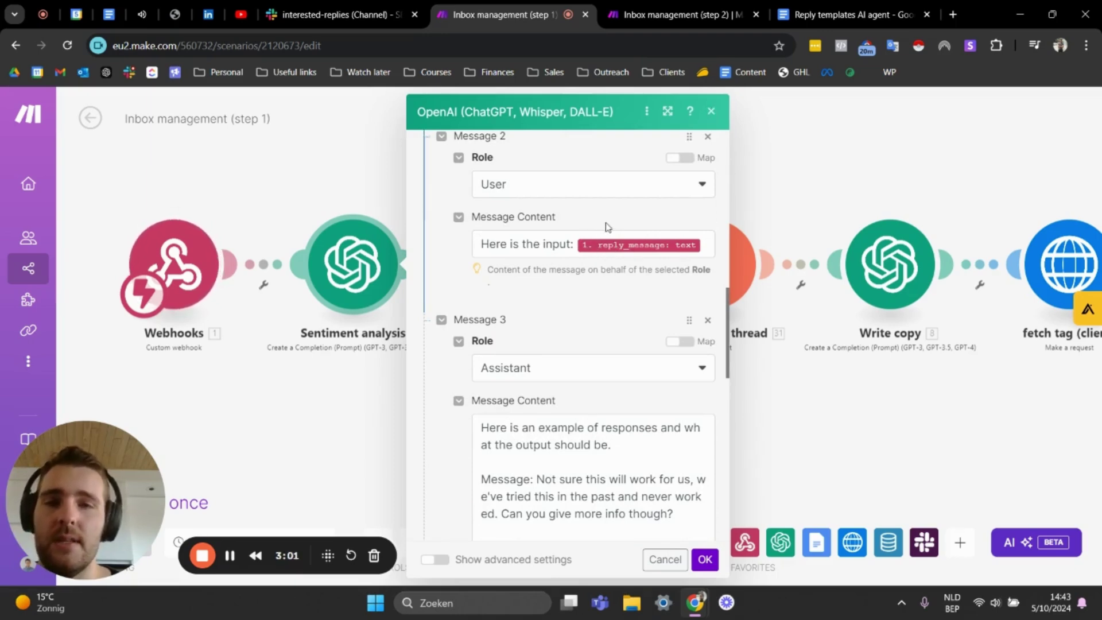
left_click(711, 112)
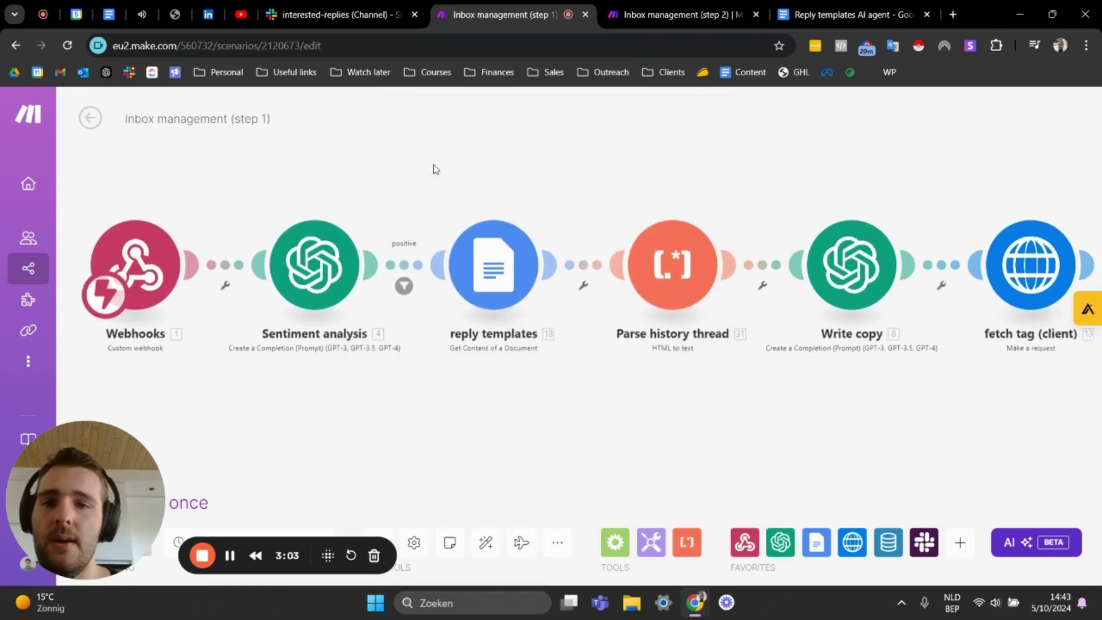
Step: Inspect the condition of the positive filter between Sentiment analysis and reply templates, and close the filter
left_click(362, 296)
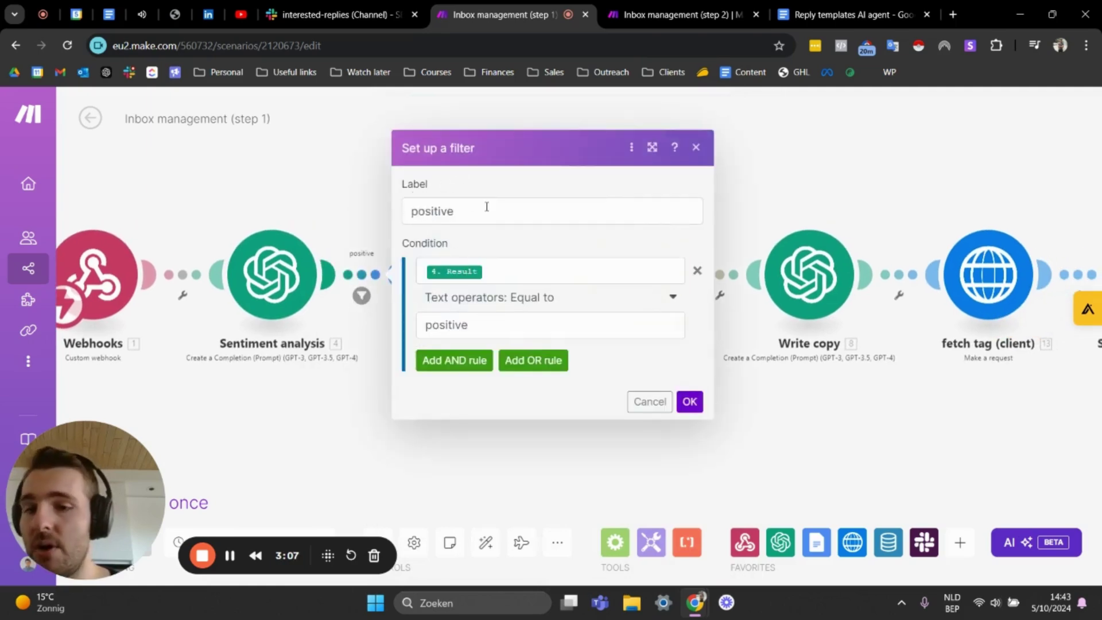
left_click(699, 156)
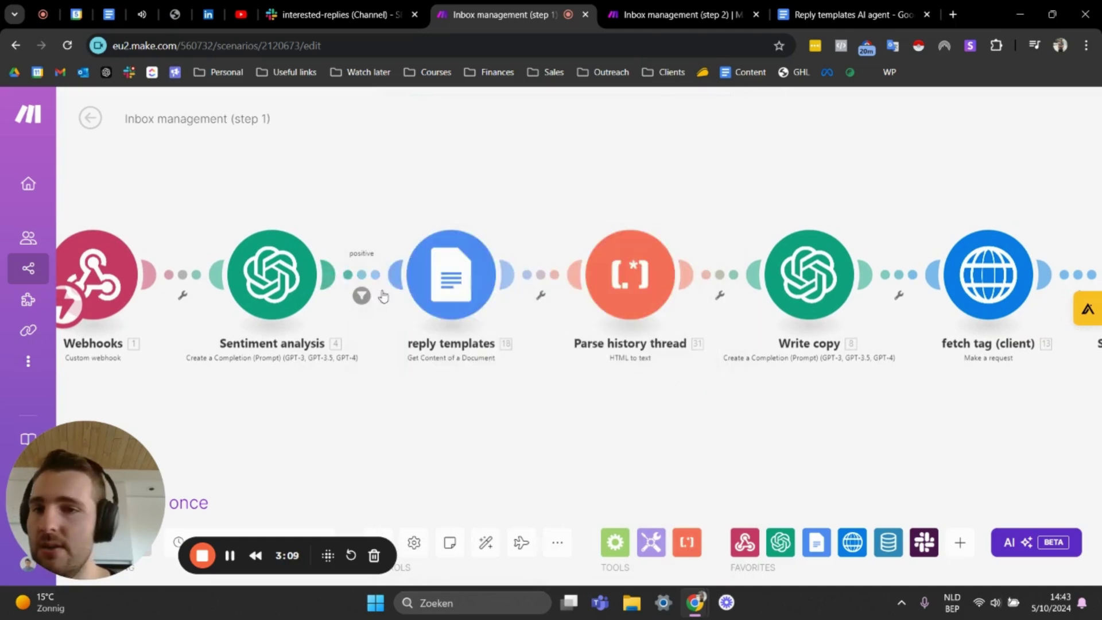
left_click_drag(495, 180, 423, 167)
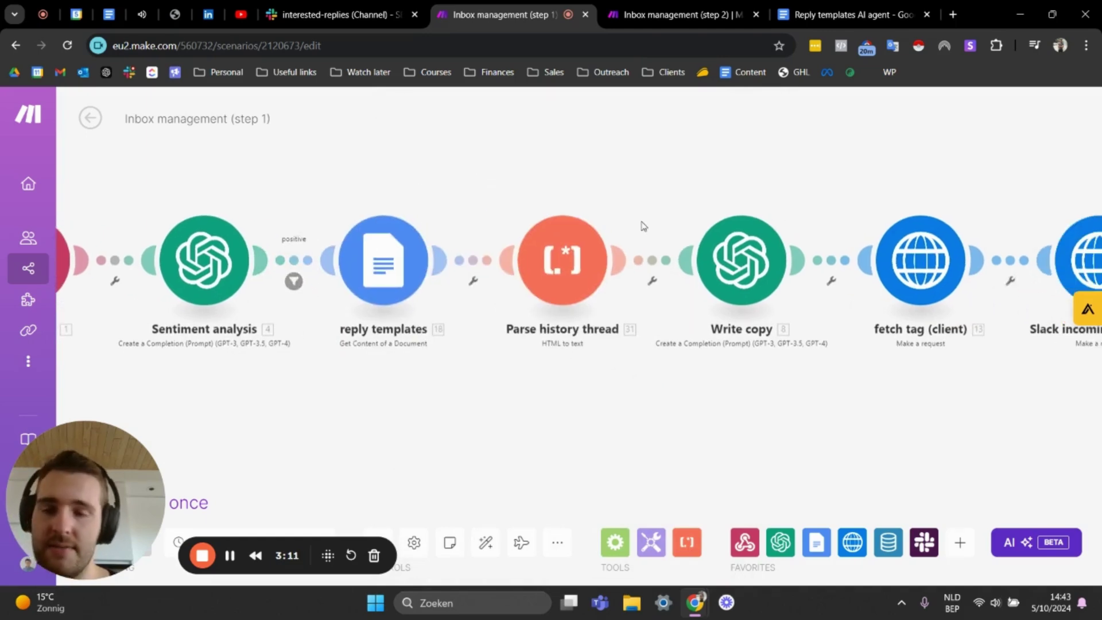
Step: Check the settings of the reply templates Google Docs module briefly and bring the scenario's start back into view
scroll(479, 170, "down", 2)
scroll(402, 195, "right", 2)
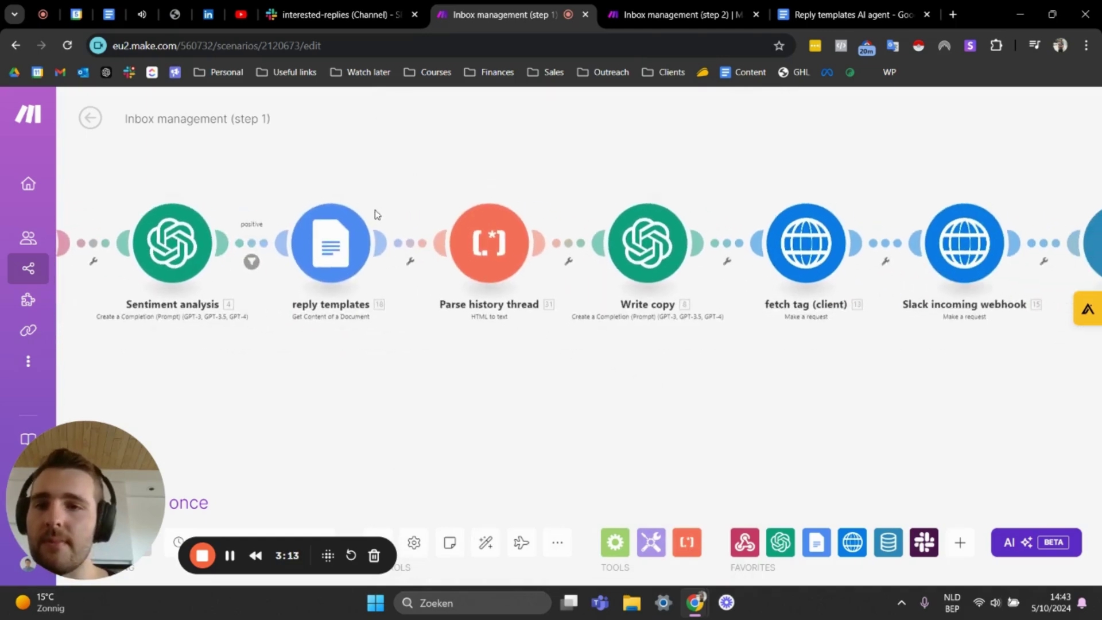
left_click(331, 257)
left_click(682, 112)
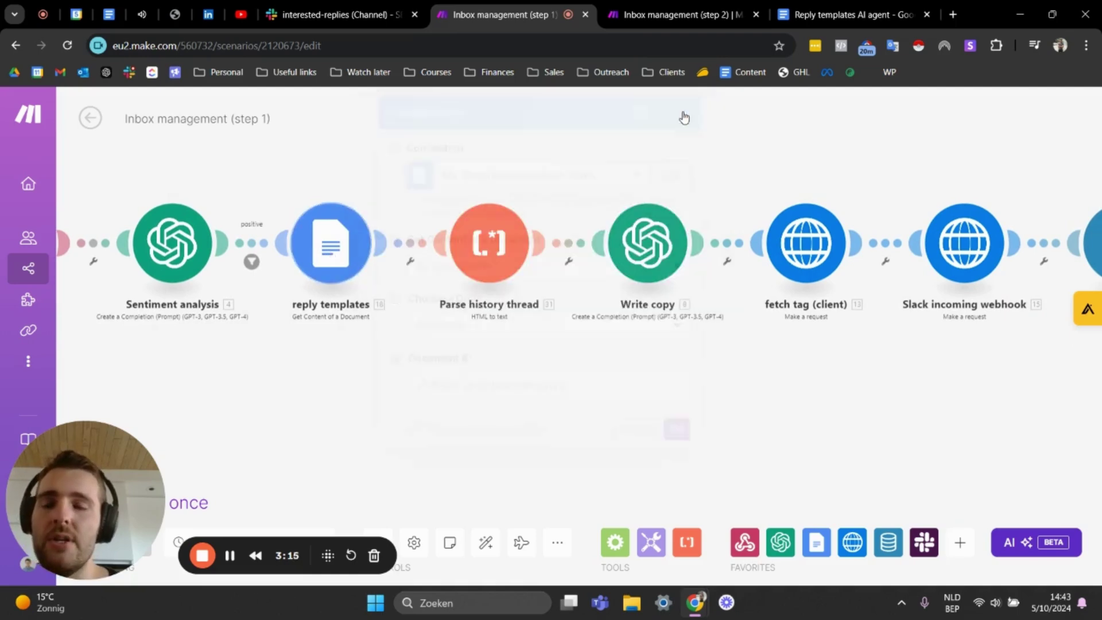
left_click_drag(363, 186, 500, 211)
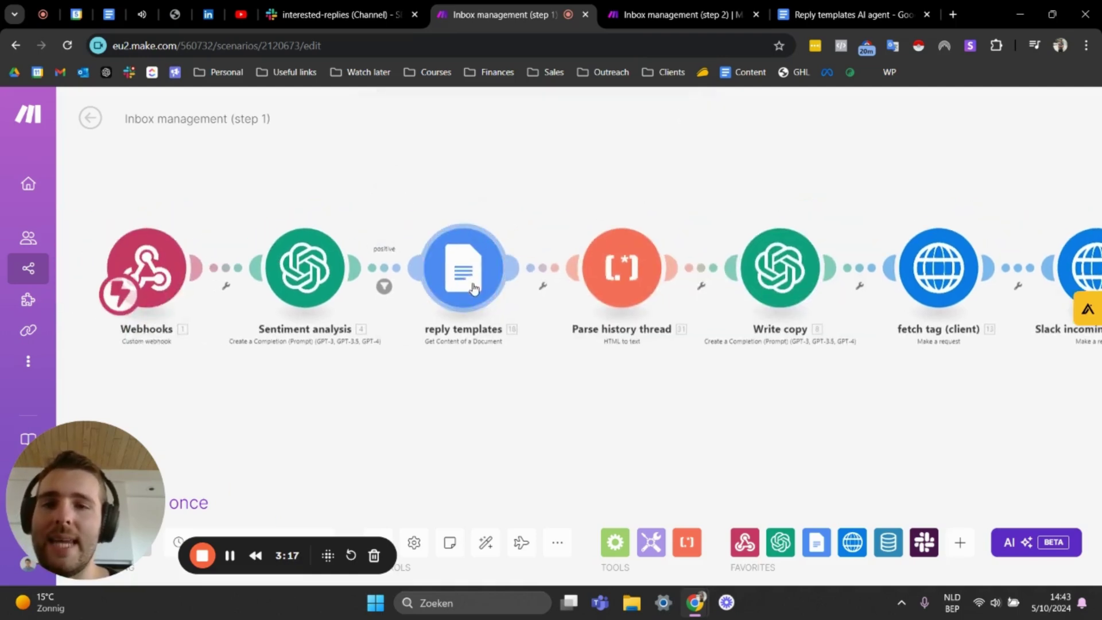
Step: Switch to the Reply templates AI agent document in Google Docs and skim the value proposition, the Reply templates heading and the first templates
key("ctrl+9")
scroll(337, 308, "up", 3)
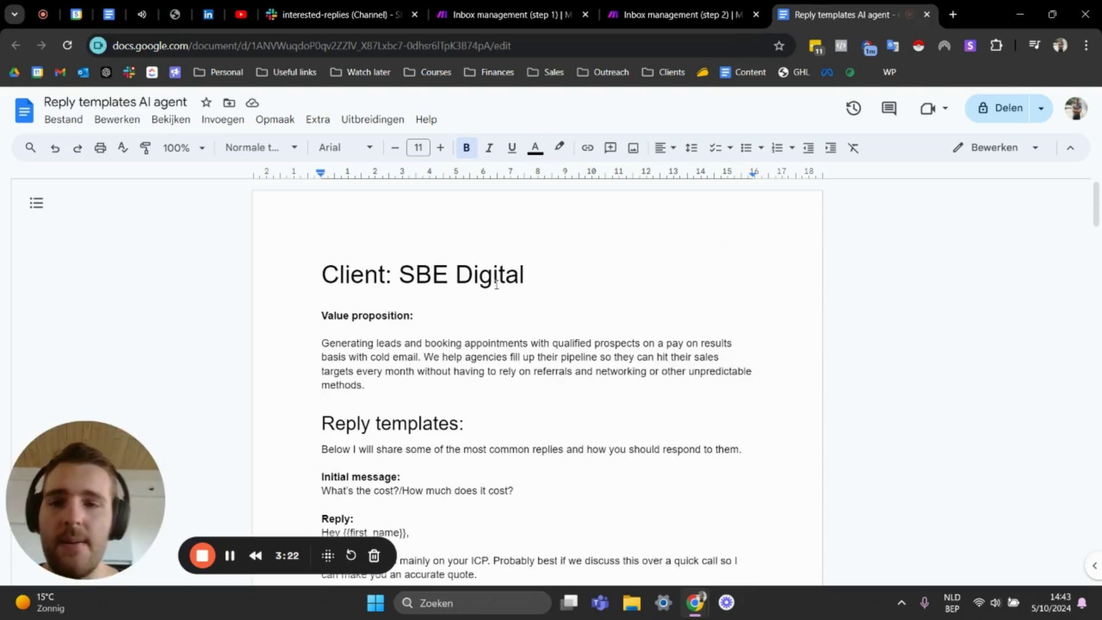
left_click(321, 423)
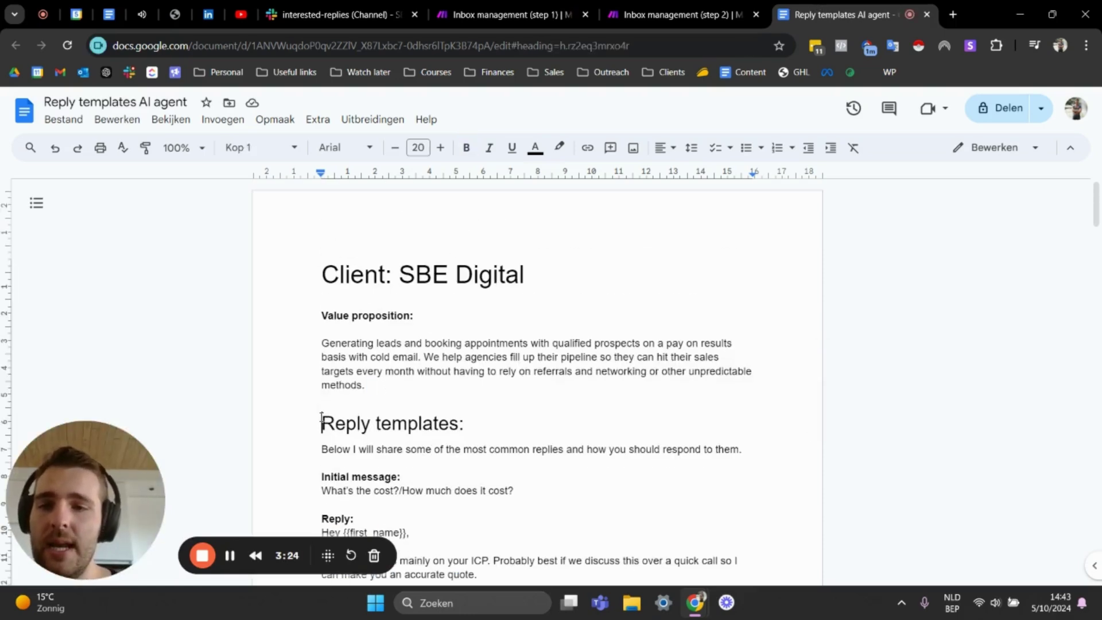
left_click_drag(321, 422, 474, 417)
scroll(474, 418, "down", 3)
left_click(563, 396)
scroll(574, 373, "down", 4)
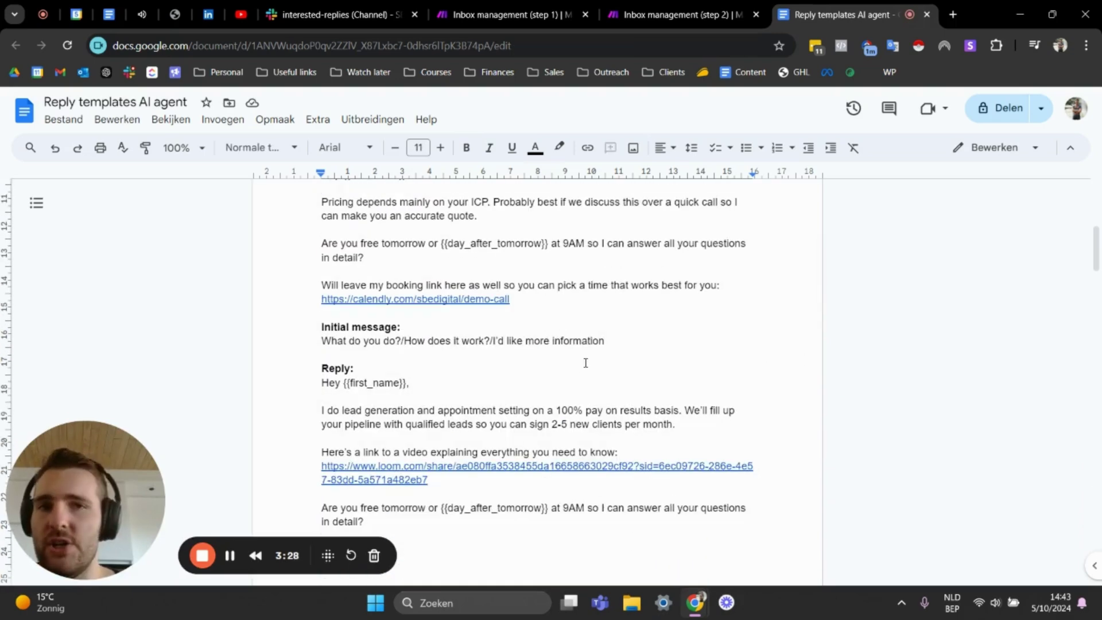
scroll(585, 362, "up", 4)
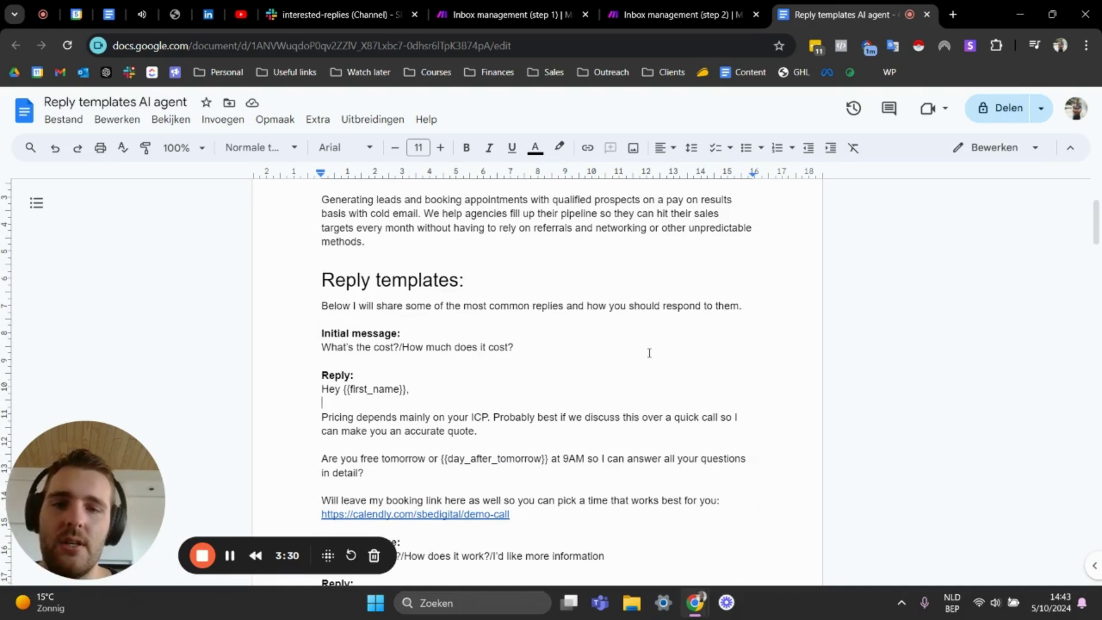
Step: Read the template for cost questions, highlighting its initial message "What's the cost?/How much does it cost?"
scroll(576, 375, "down", 1)
double_click(442, 332)
double_click(521, 304)
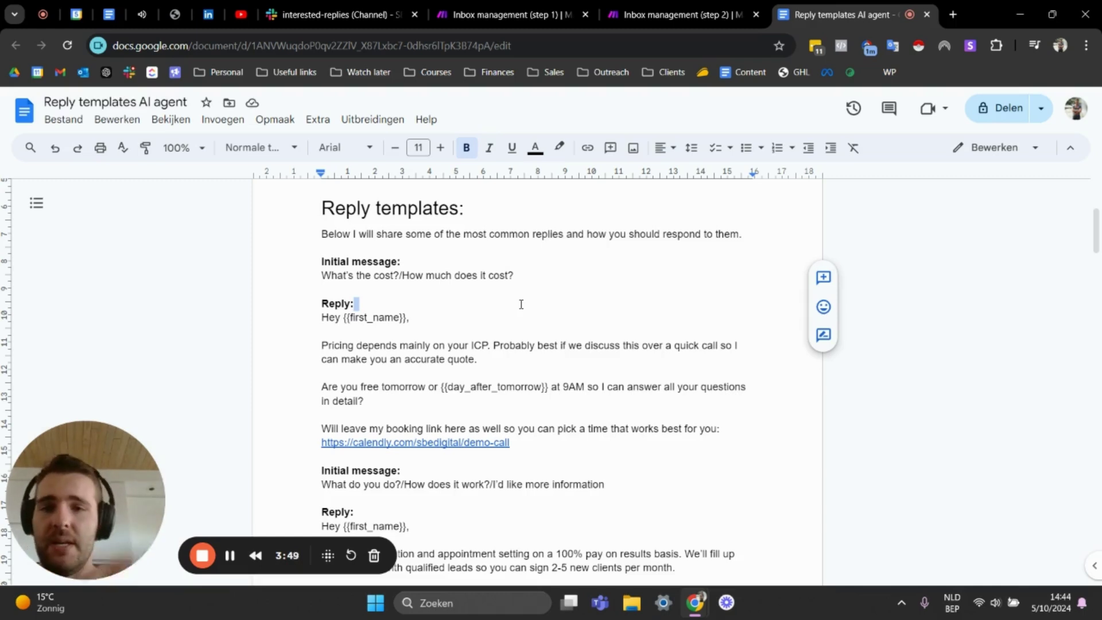
left_click(541, 314)
left_click(579, 305)
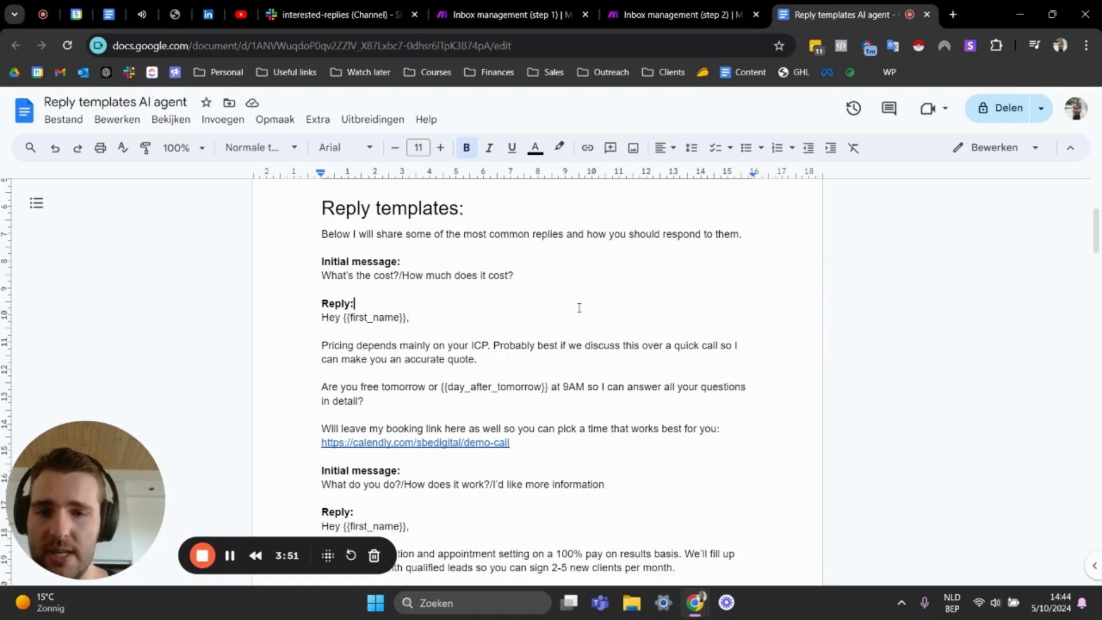
left_click(627, 281)
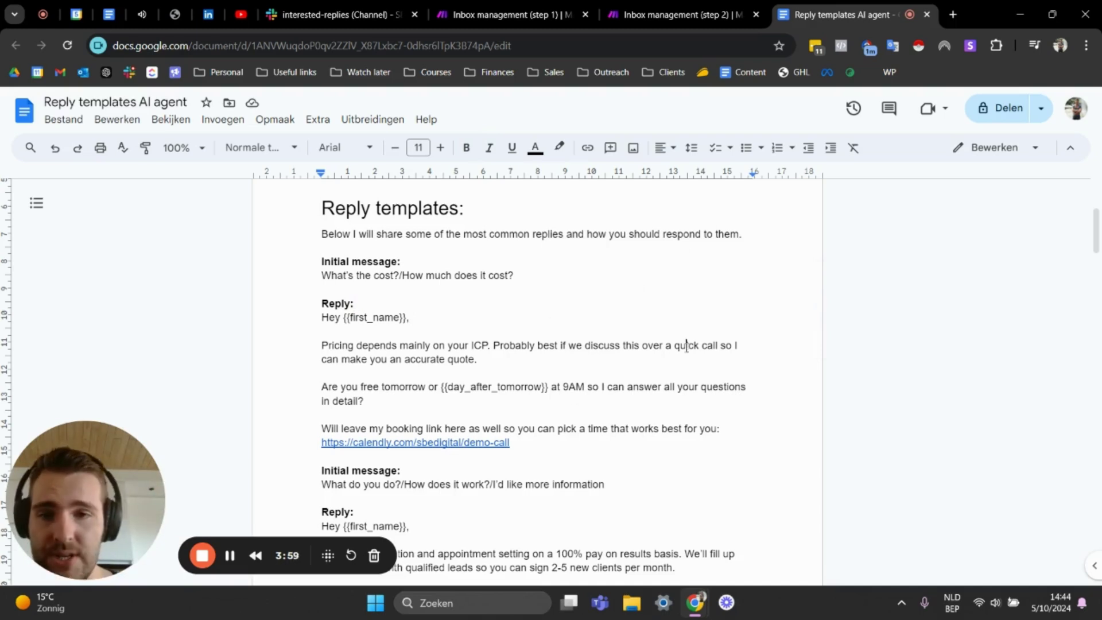
left_click(572, 365)
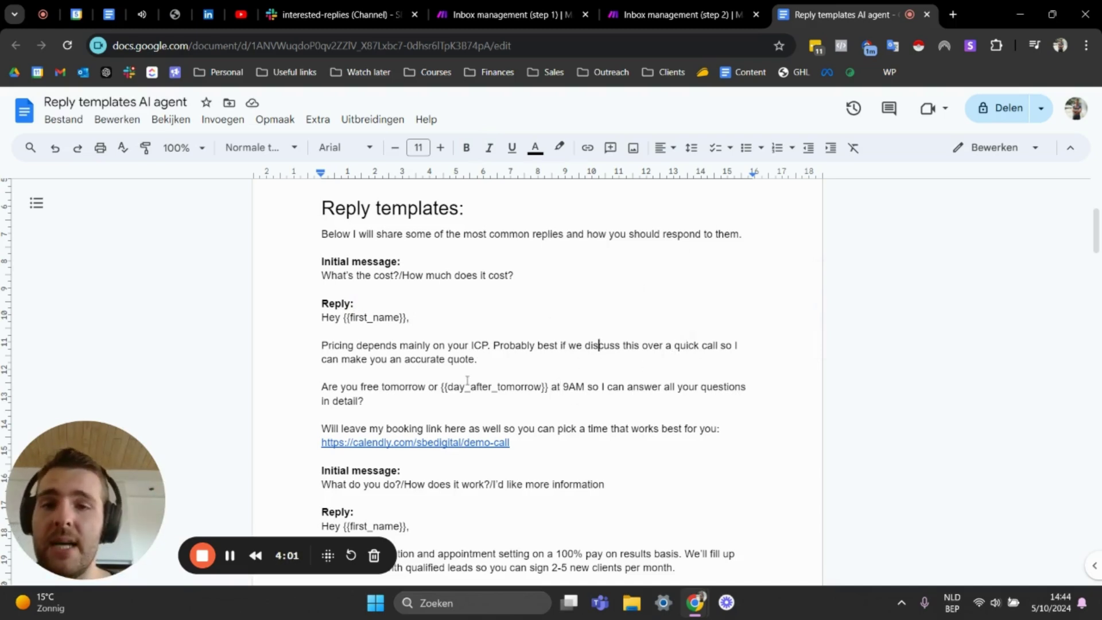
left_click_drag(342, 276, 519, 276)
left_click_drag(317, 261, 551, 274)
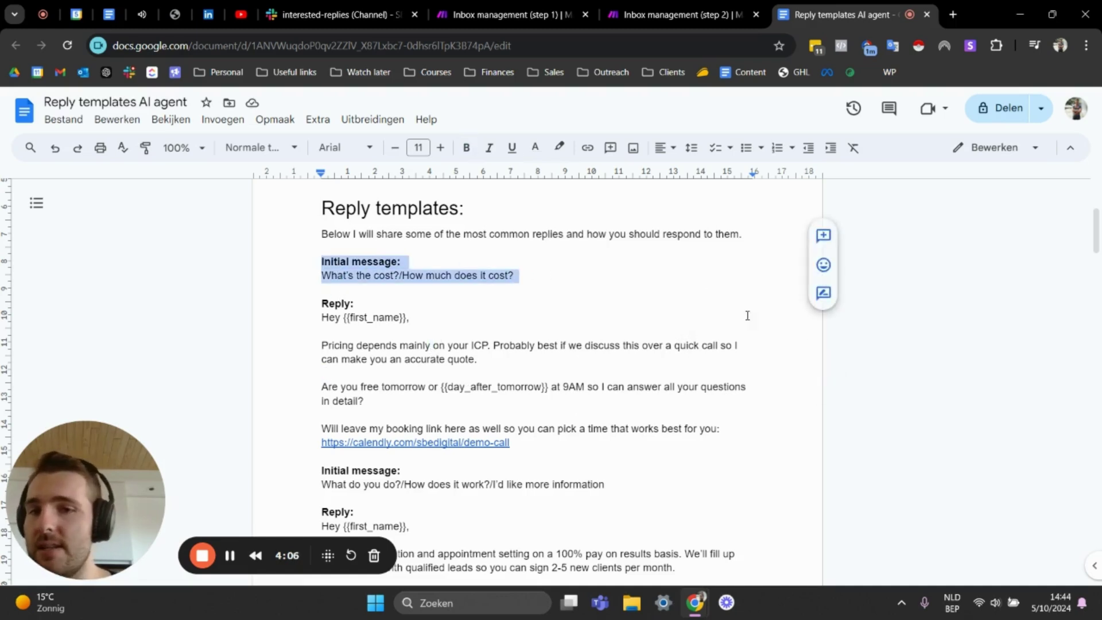
left_click(444, 251)
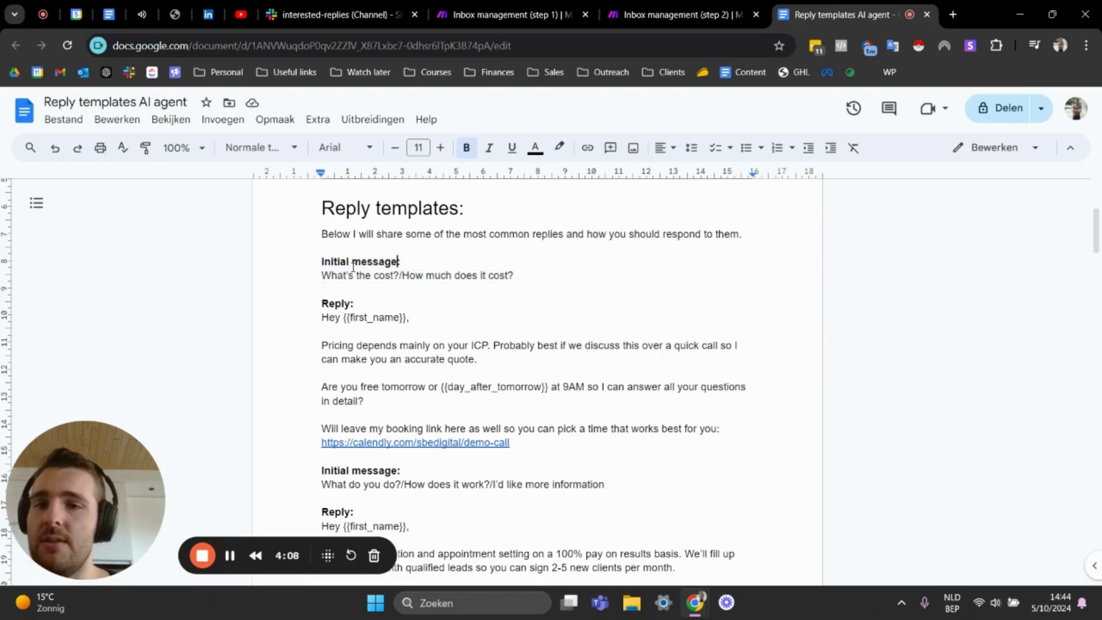
Step: Highlight the reply to the cost question and read through the following template for "What do you do?/How does it work?"
left_click(298, 317)
left_click_drag(286, 315, 563, 344)
left_click(571, 420)
left_click(313, 357)
scroll(517, 344, "down", 3)
left_click(295, 337)
left_click(563, 343)
scroll(396, 323, "down", 4)
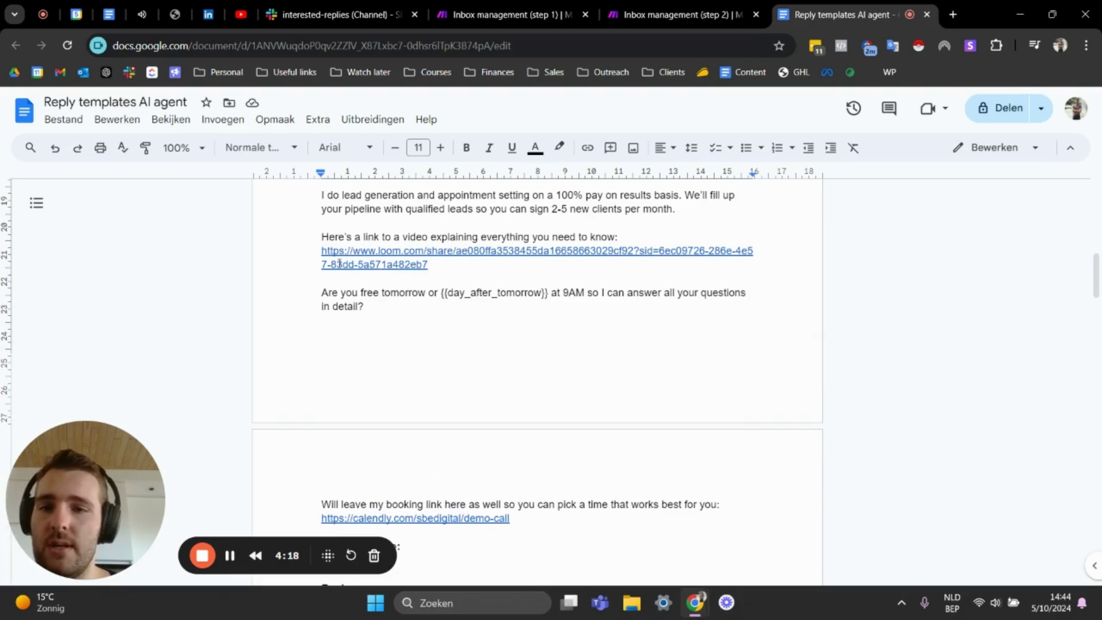
scroll(371, 274, "up", 2)
Step: Highlight the "I'm interested" message and its reply with the booking link, and return to the document's value proposition
scroll(401, 281, "down", 5)
left_click_drag(321, 414, 344, 427)
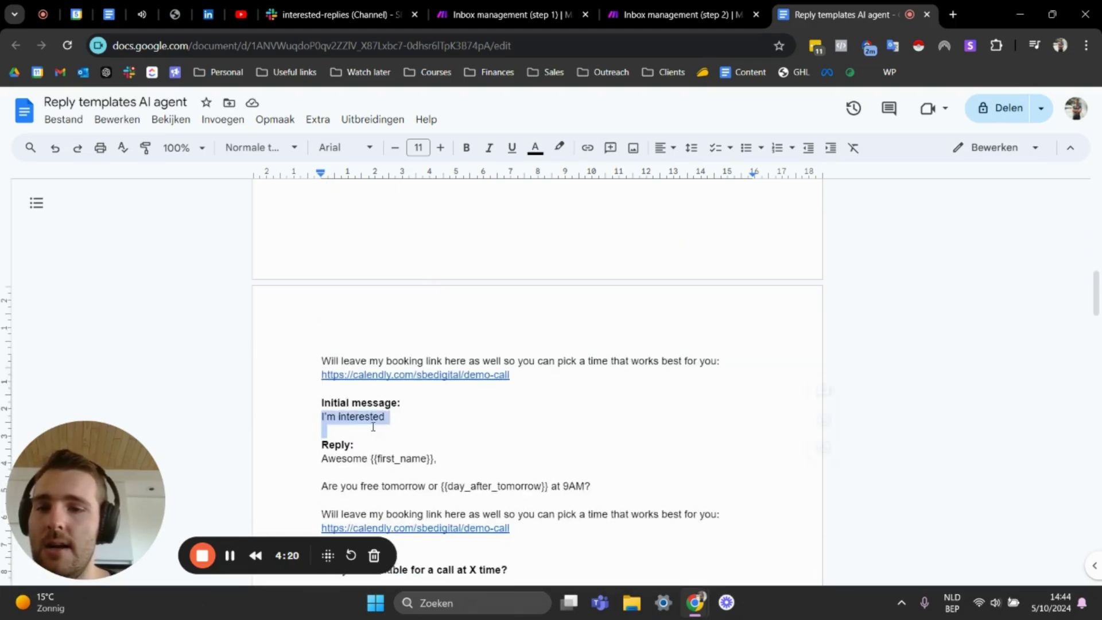
scroll(344, 427, "down", 3)
left_click_drag(319, 327, 550, 376)
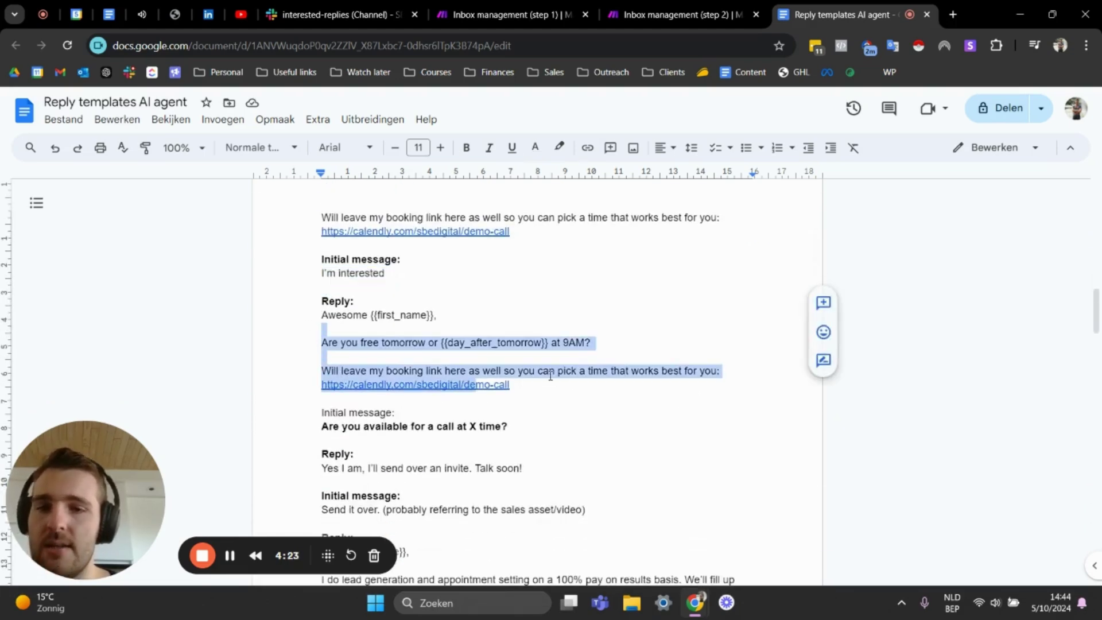
left_click(550, 376)
scroll(506, 268, "up", 2)
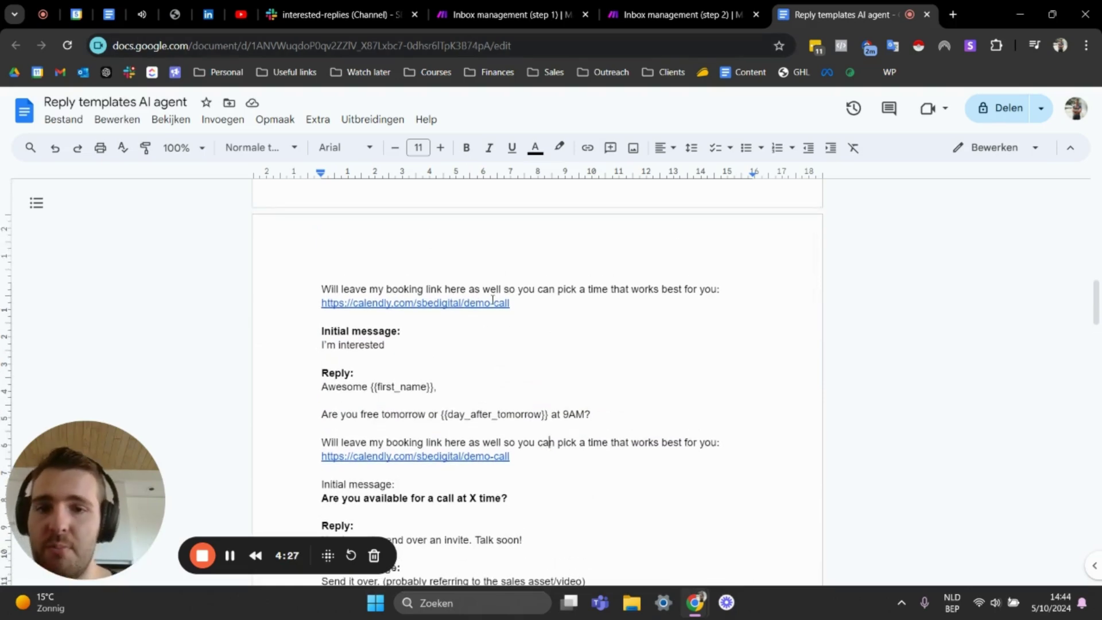
scroll(492, 300, "up", 10)
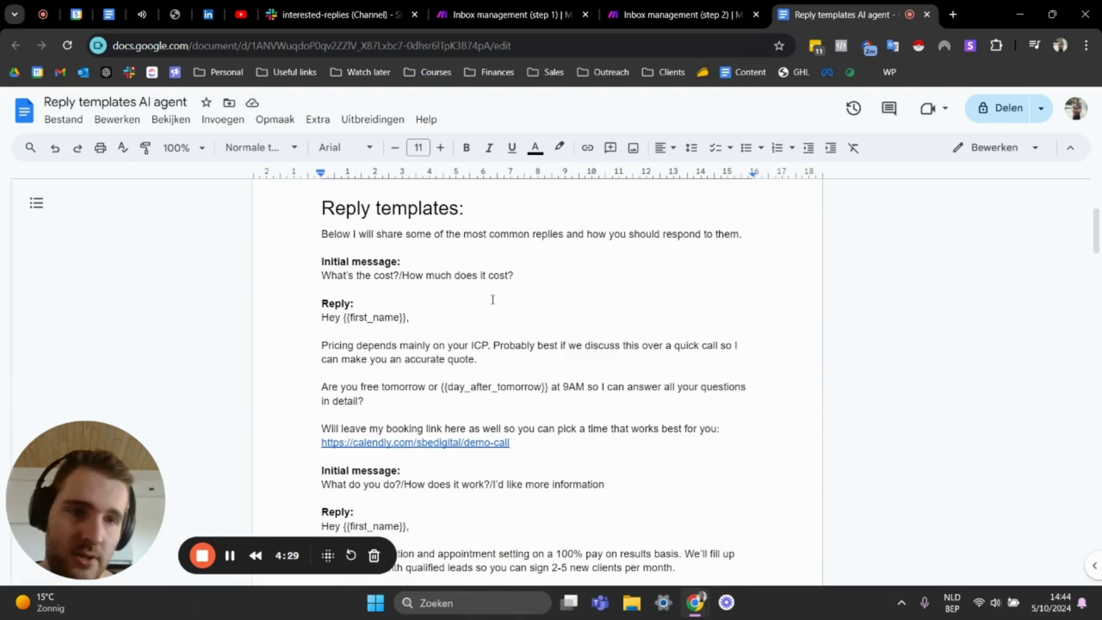
scroll(573, 341, "up", 3)
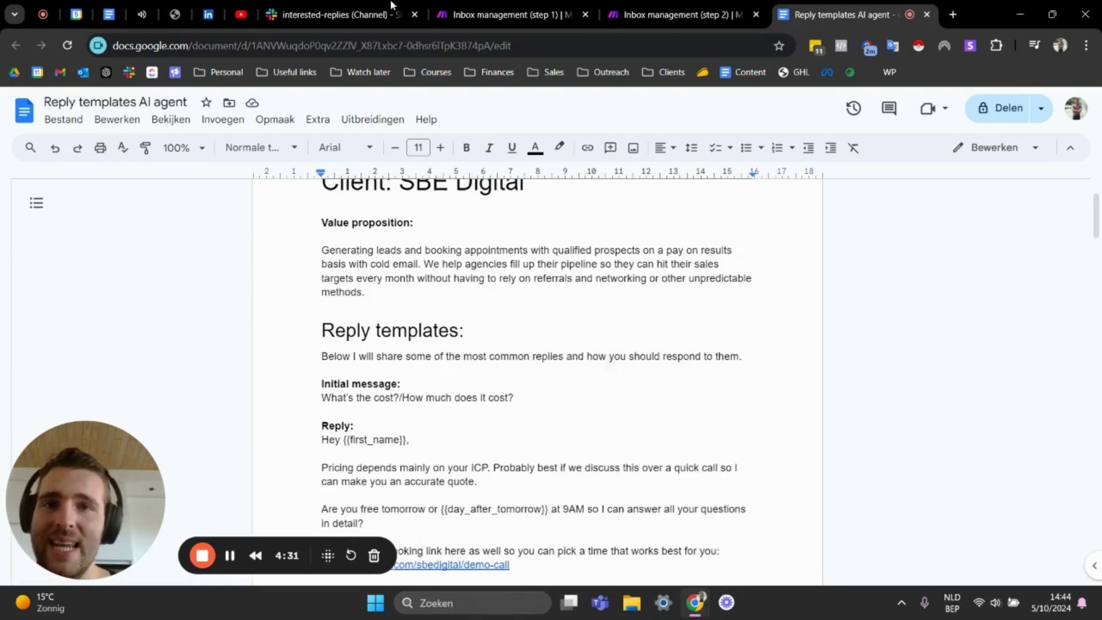
Step: Switch to the Inbox management (step 1) scenario in Make and check the document settings of the reply templates module
left_click(499, 15)
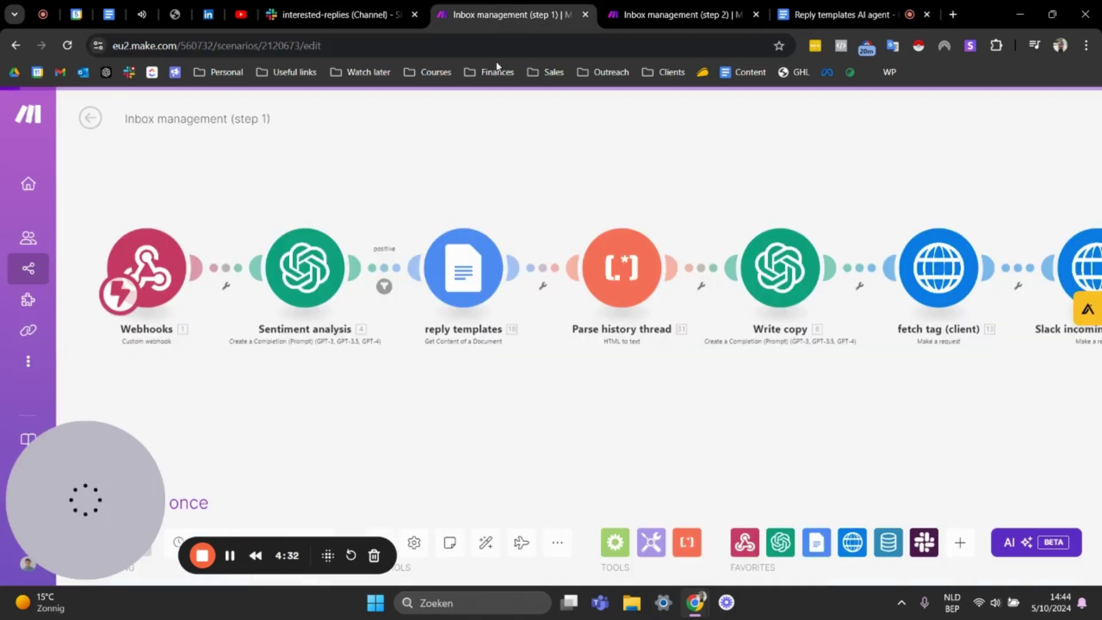
left_click(463, 270)
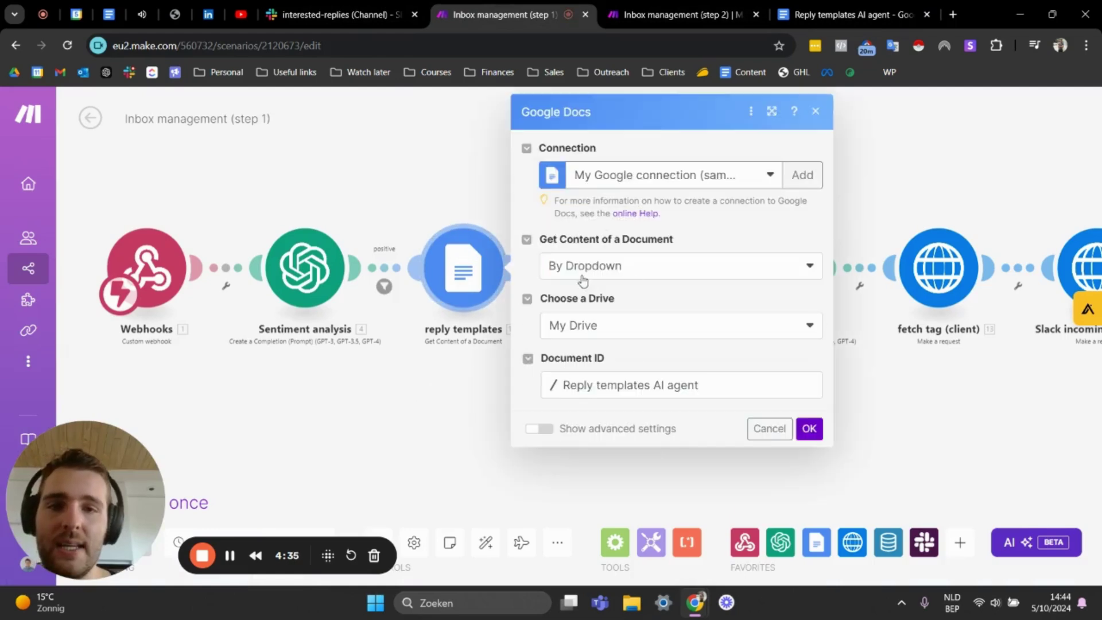
left_click(814, 114)
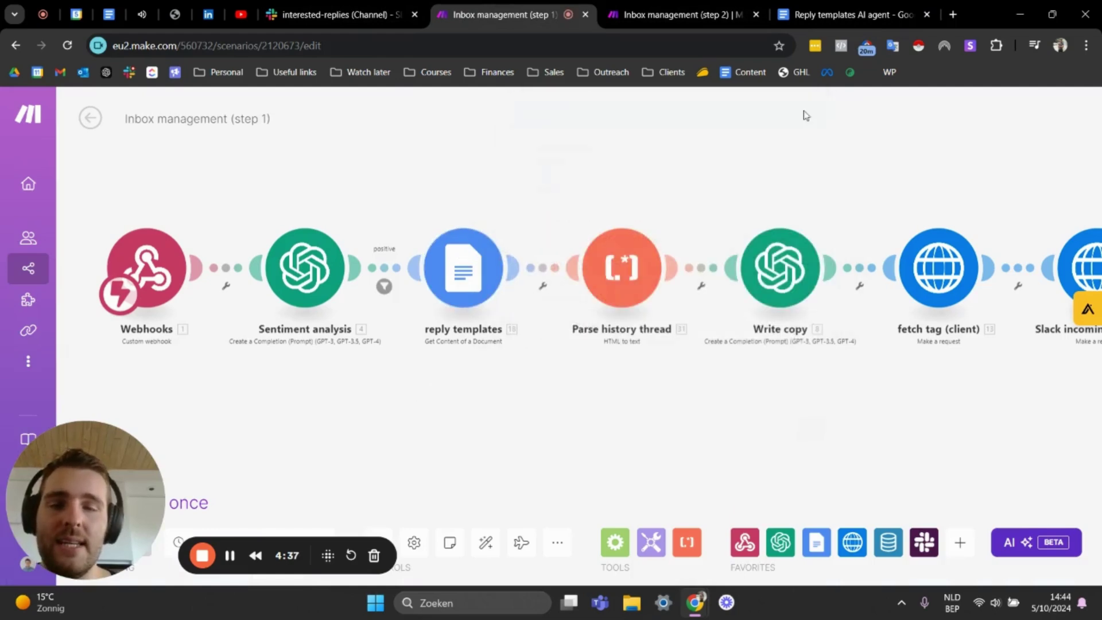
Step: Inspect the Parse history thread module to see which value feeds its HTML field
left_click_drag(562, 214, 351, 226)
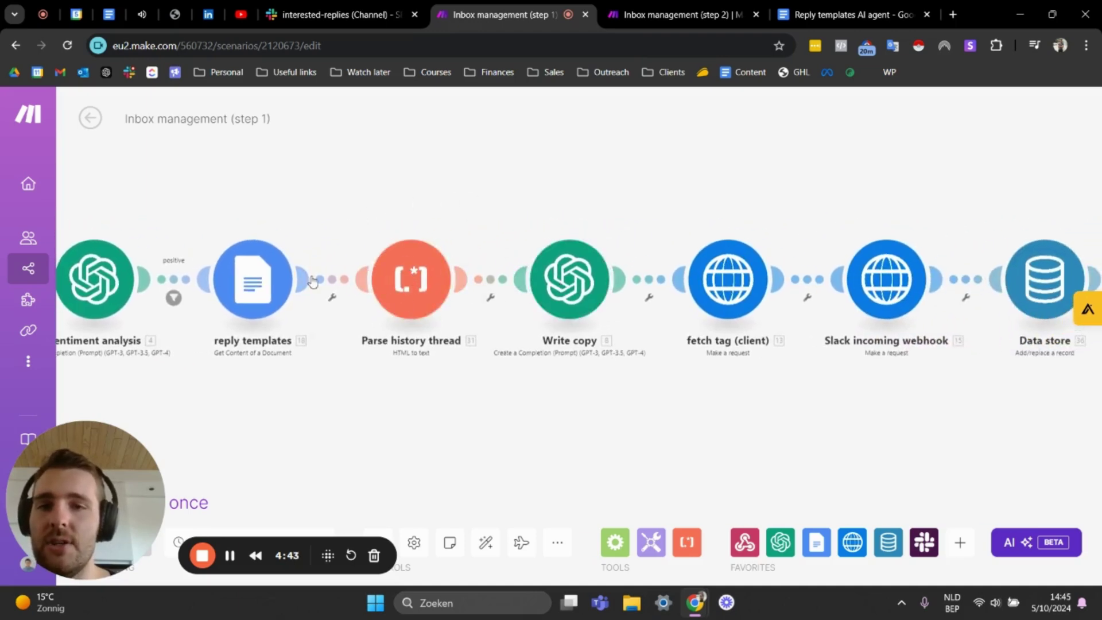
left_click(417, 295)
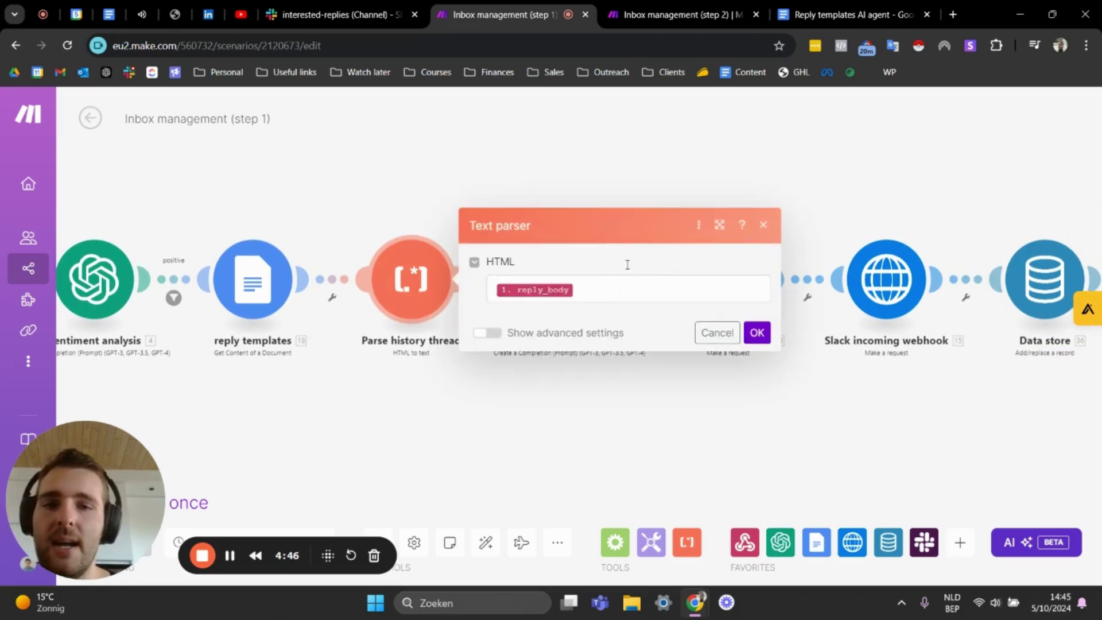
left_click(763, 224)
left_click(413, 282)
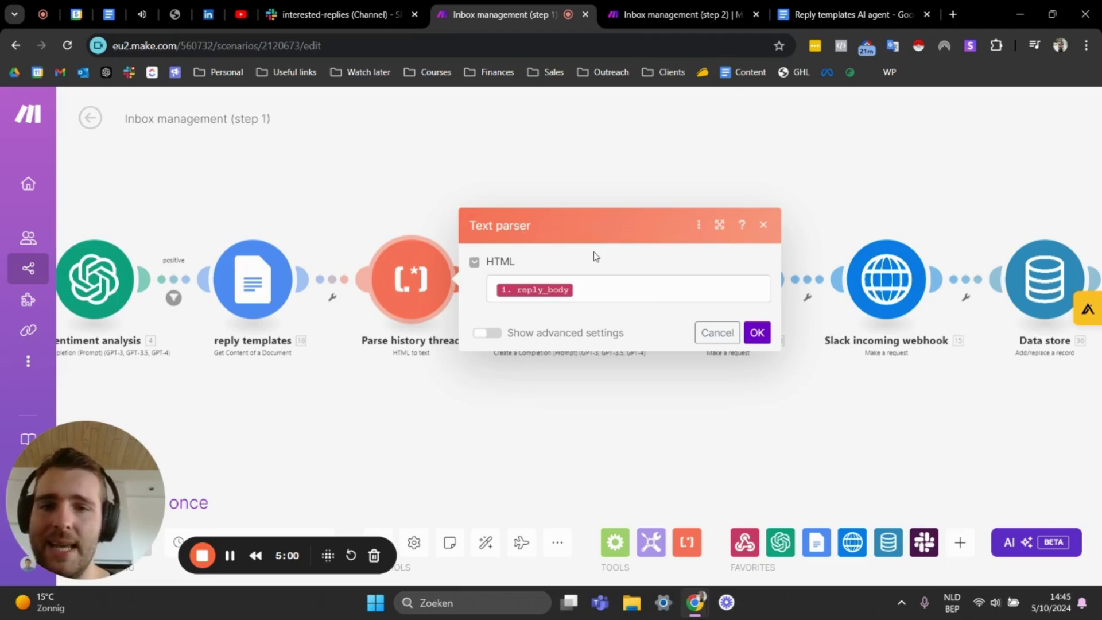
left_click(764, 224)
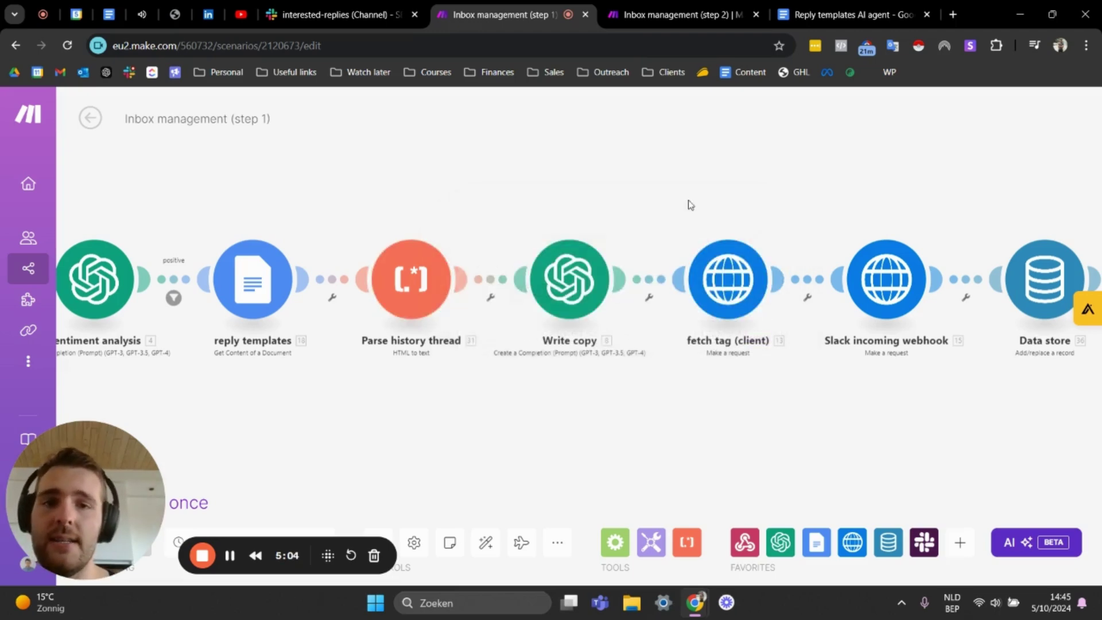
Step: Open the Write copy module and skim its system message and the user message that follows it
left_click_drag(668, 202, 609, 199)
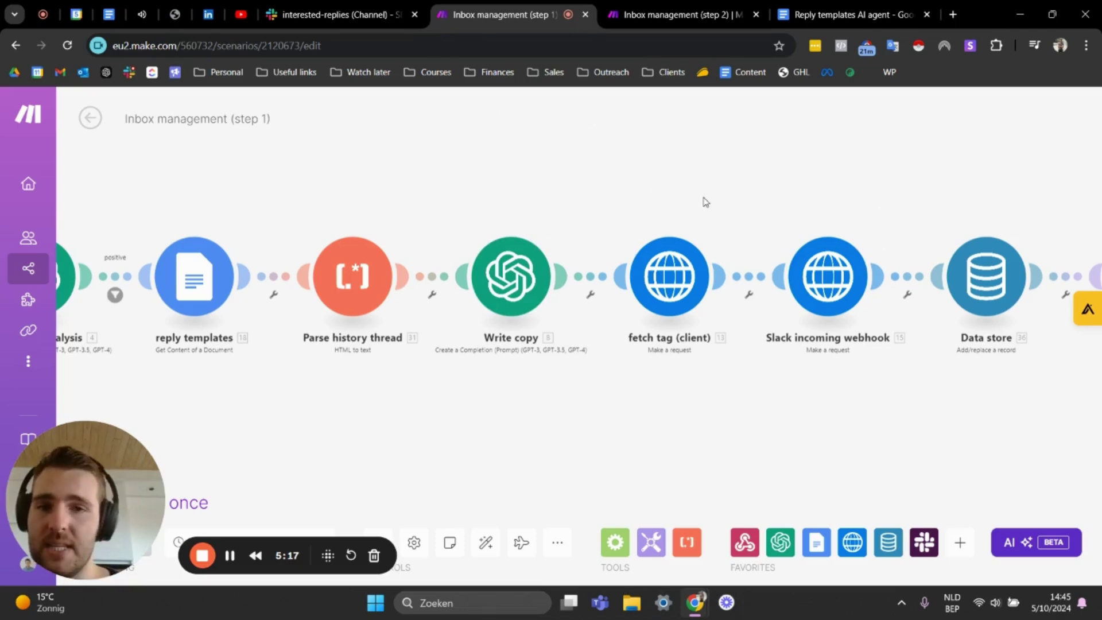
left_click(533, 298)
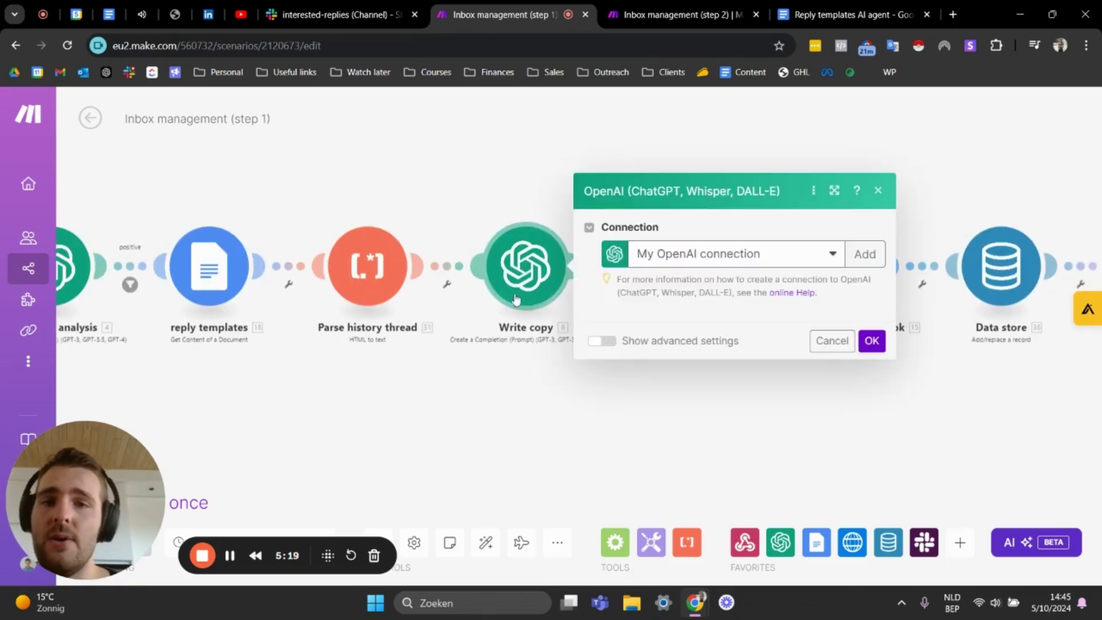
left_click(878, 110)
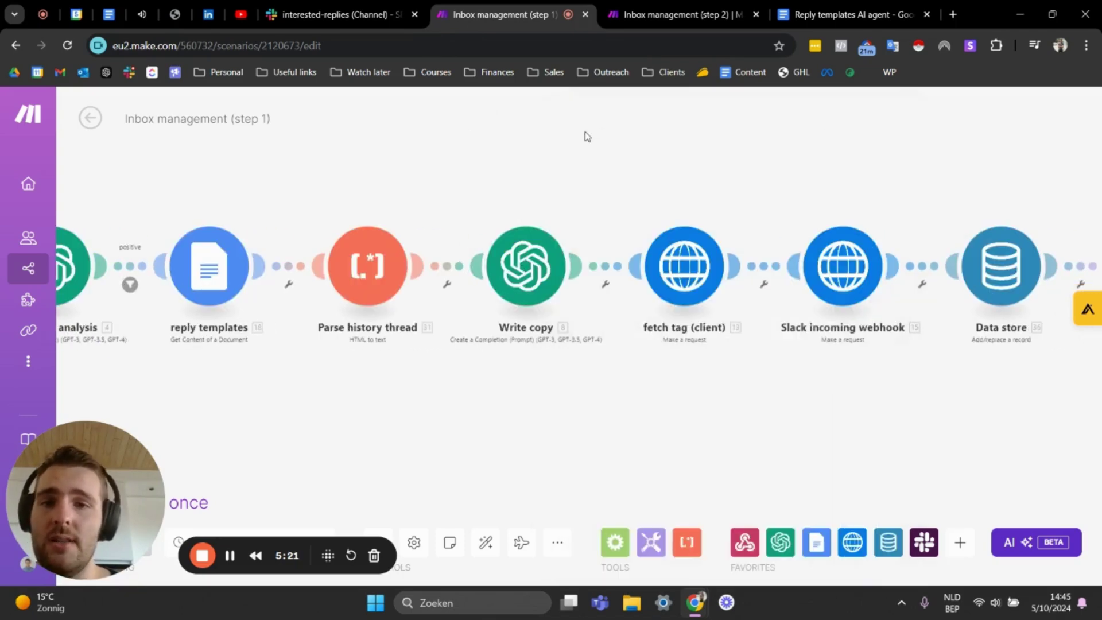
left_click(517, 287)
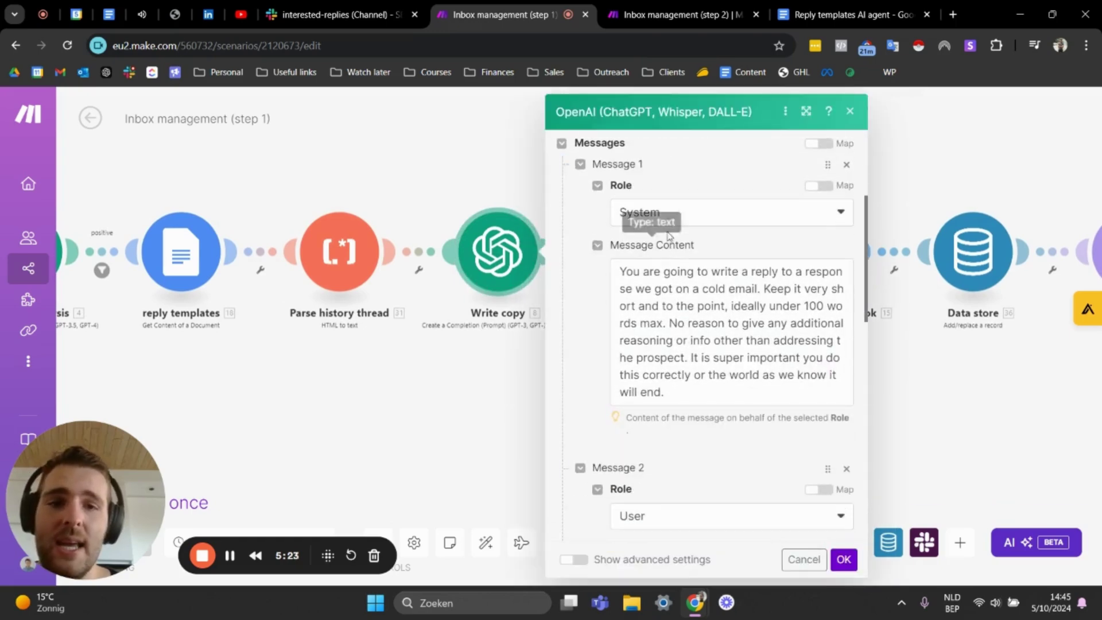
scroll(737, 309, "down", 3)
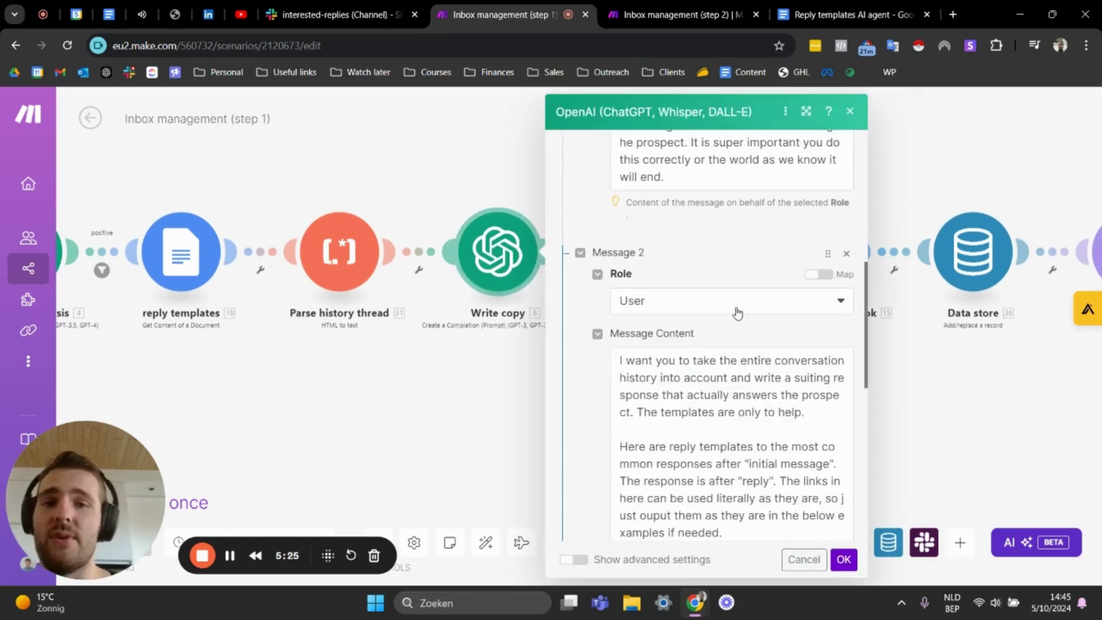
scroll(737, 312, "up", 5)
left_click(850, 110)
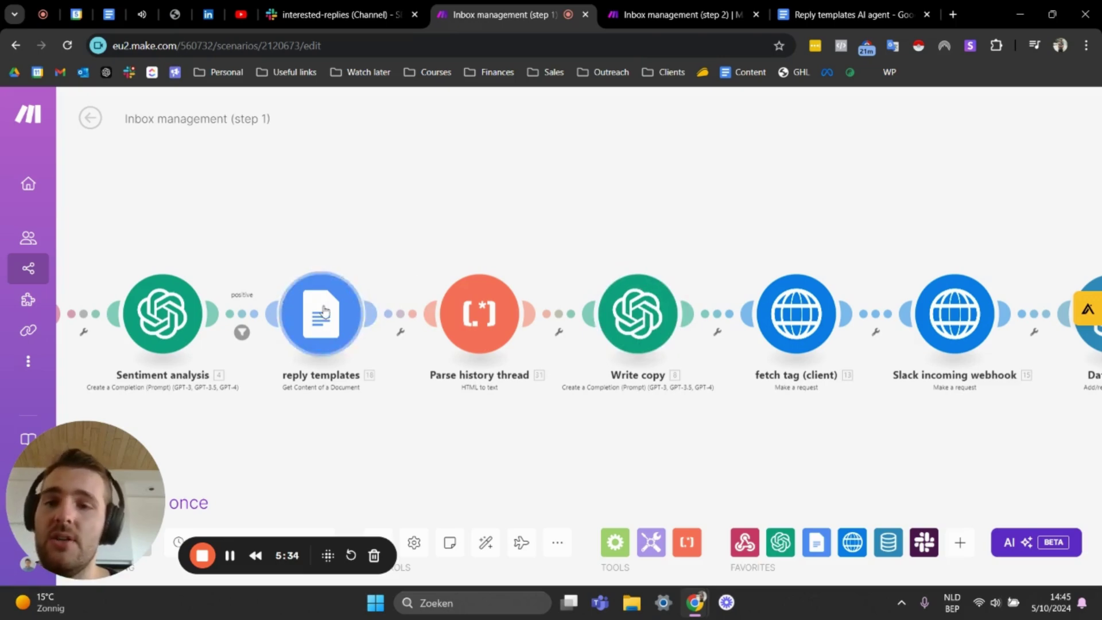
Step: Review the Write copy module's model, its third message and the Message 2 prompt containing the reply templates content
left_click(647, 298)
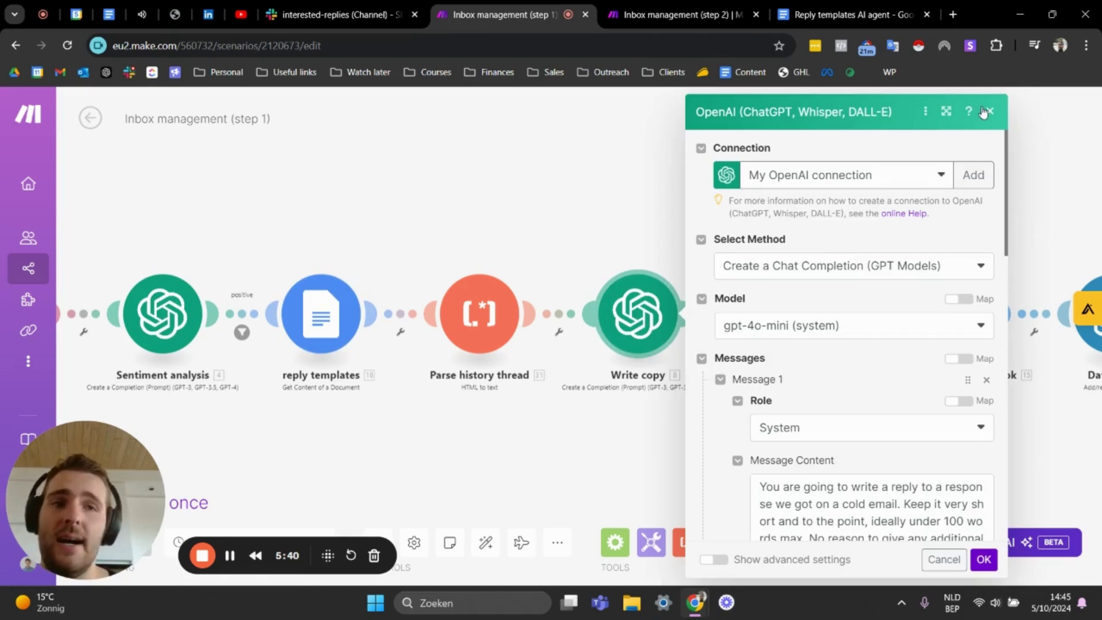
scroll(849, 339, "down", 15)
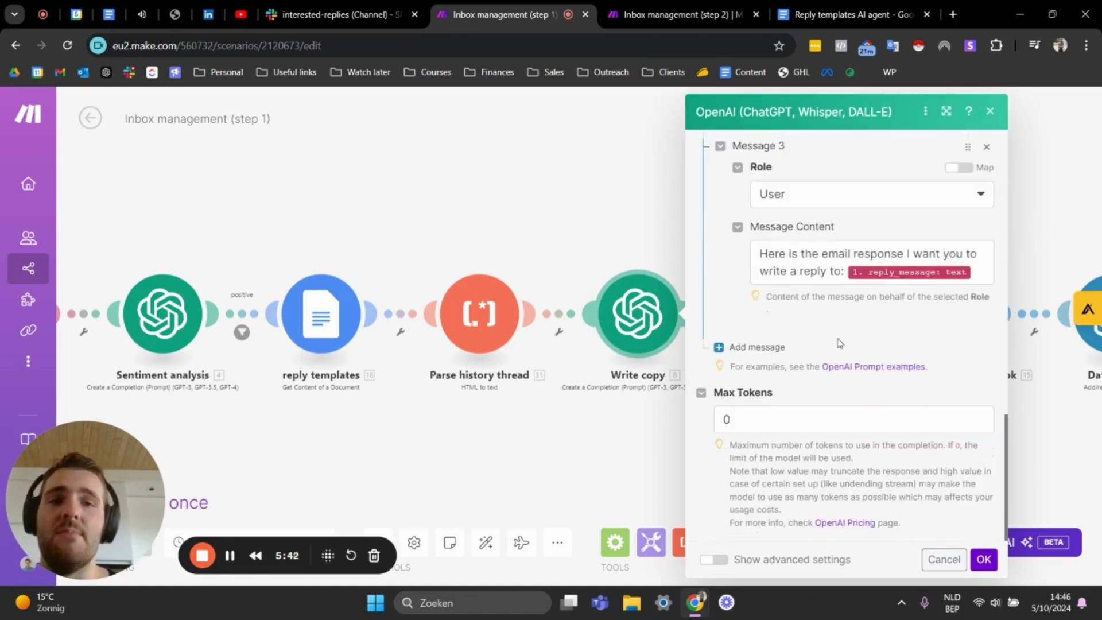
scroll(849, 340, "up", 6)
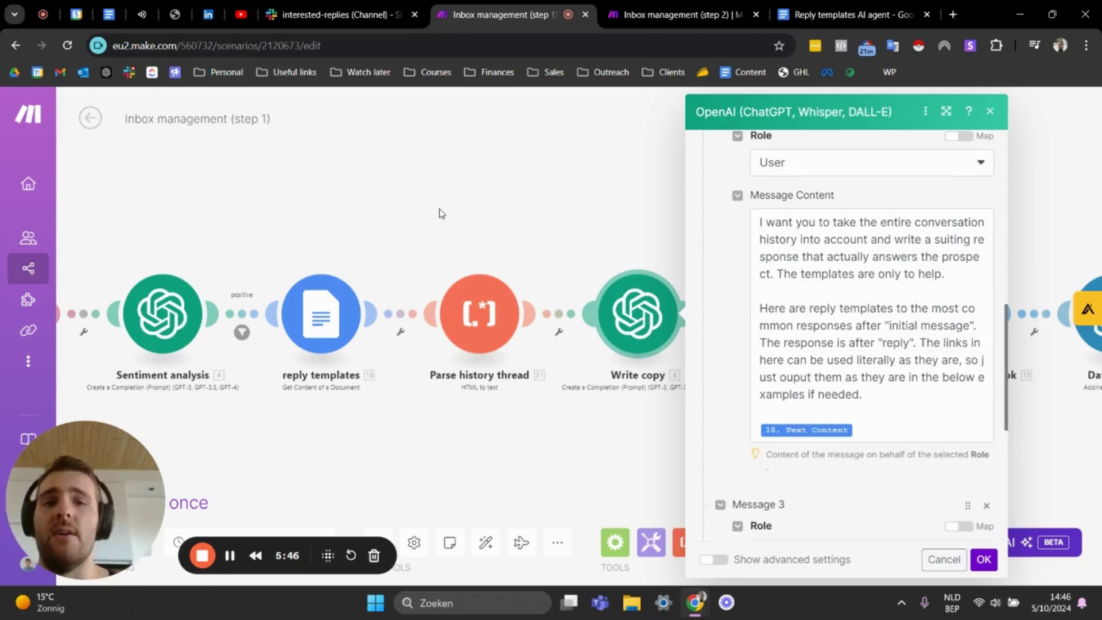
left_click(990, 111)
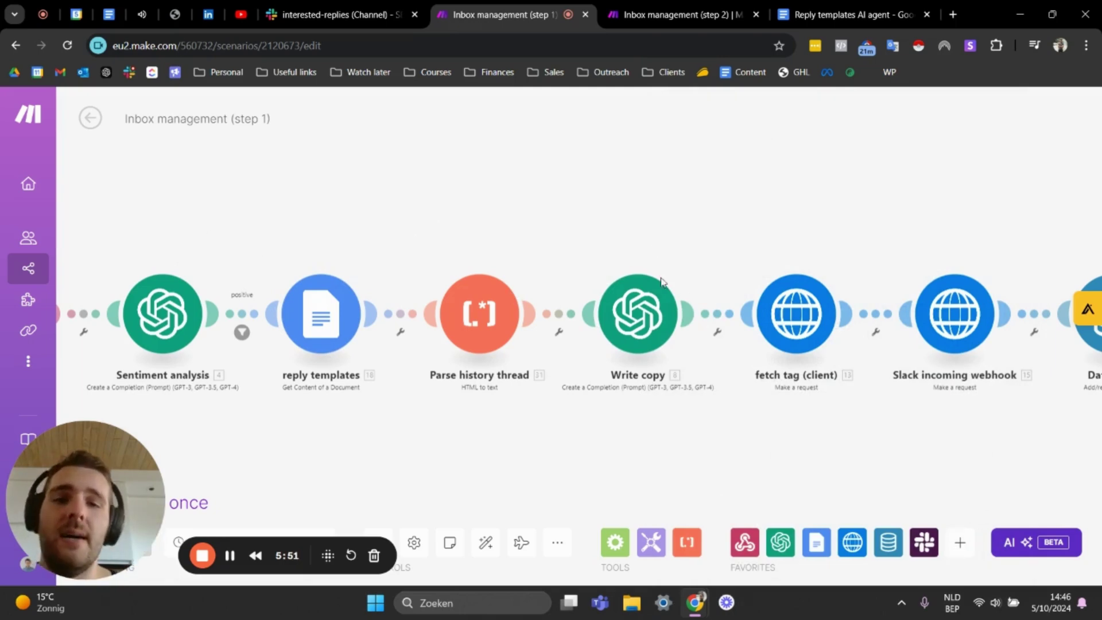
Step: Read the system prompt in Message 1 of the Write copy module about keeping the cold email reply short
left_click(659, 289)
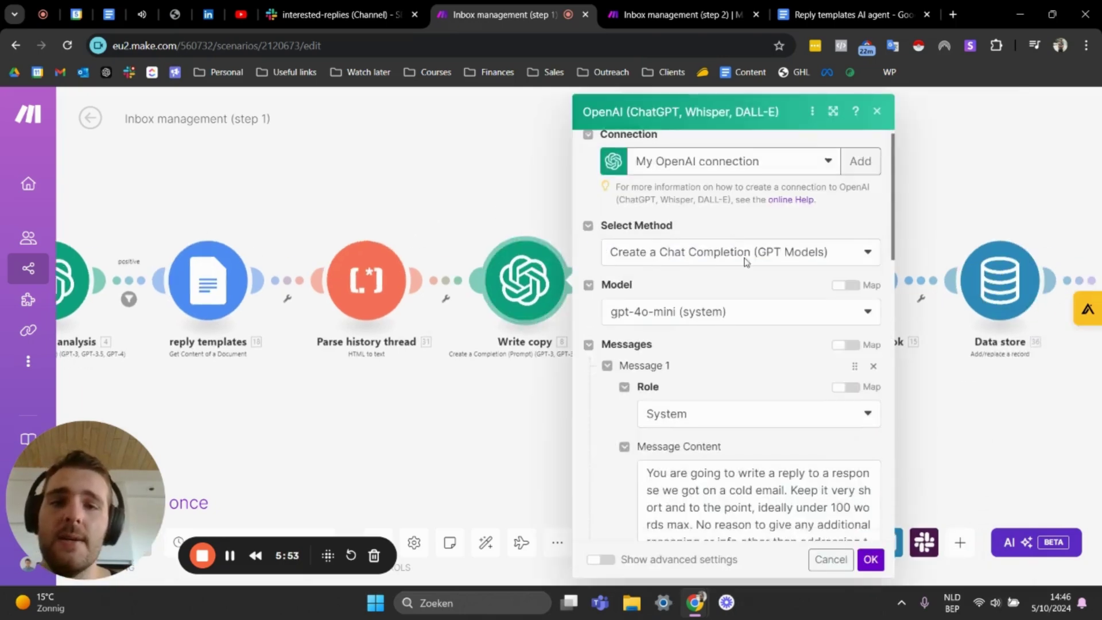
scroll(738, 251, "down", 4)
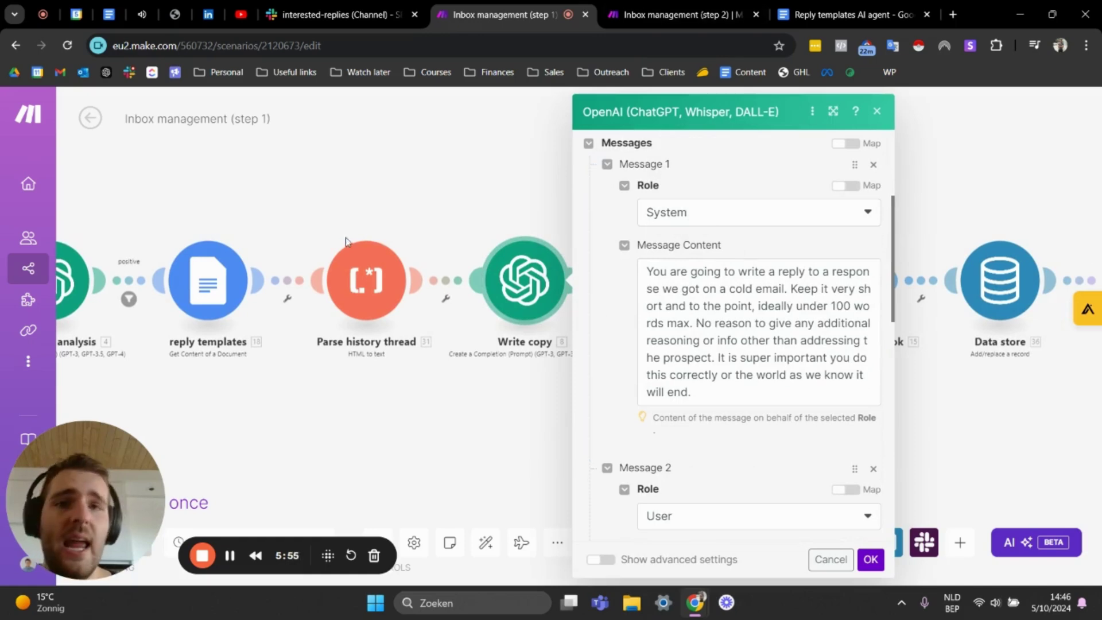
scroll(691, 224, "down", 2)
scroll(691, 224, "up", 2)
scroll(677, 247, "down", 3)
scroll(658, 277, "up", 2)
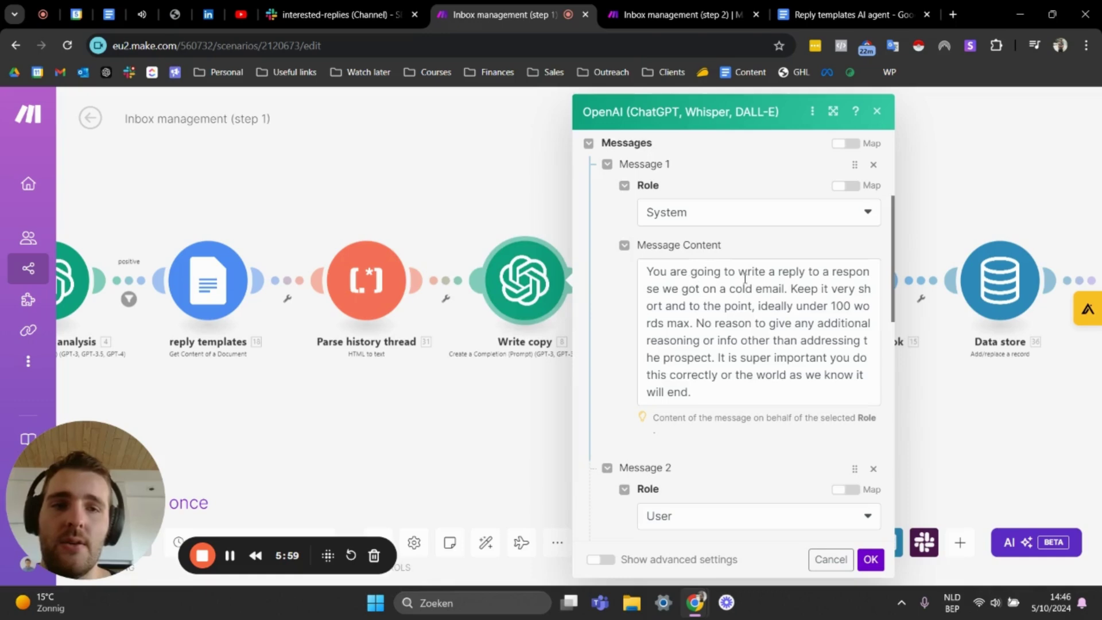
left_click(695, 276)
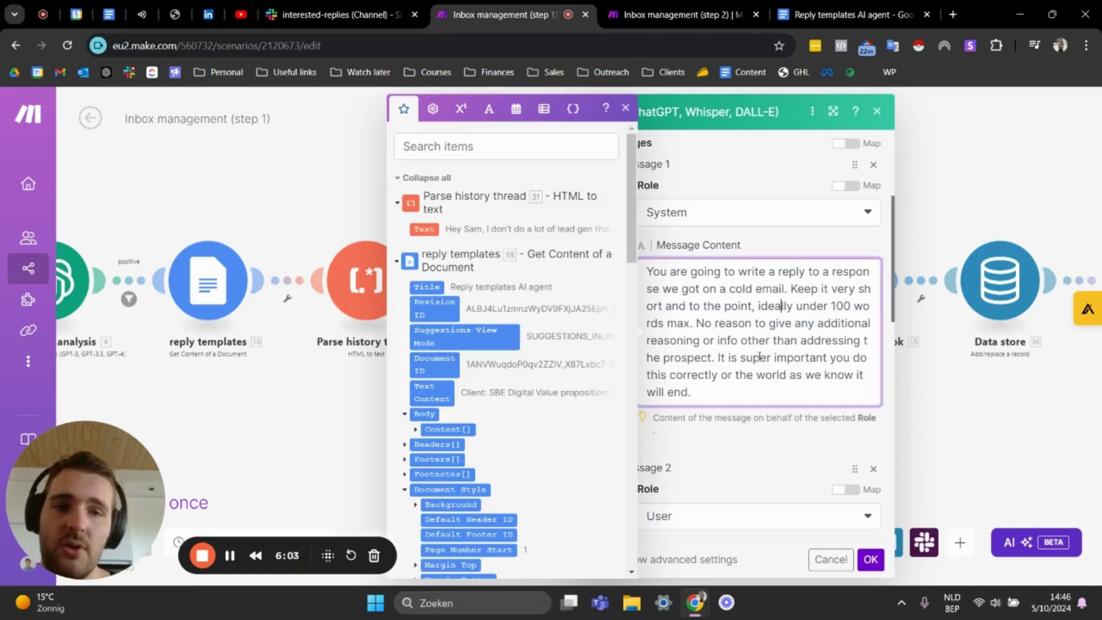
left_click(626, 108)
Step: Highlight the Message 2 prompt about conversation history and reply templates, and point out its mapped Text Content value
scroll(705, 224, "down", 4)
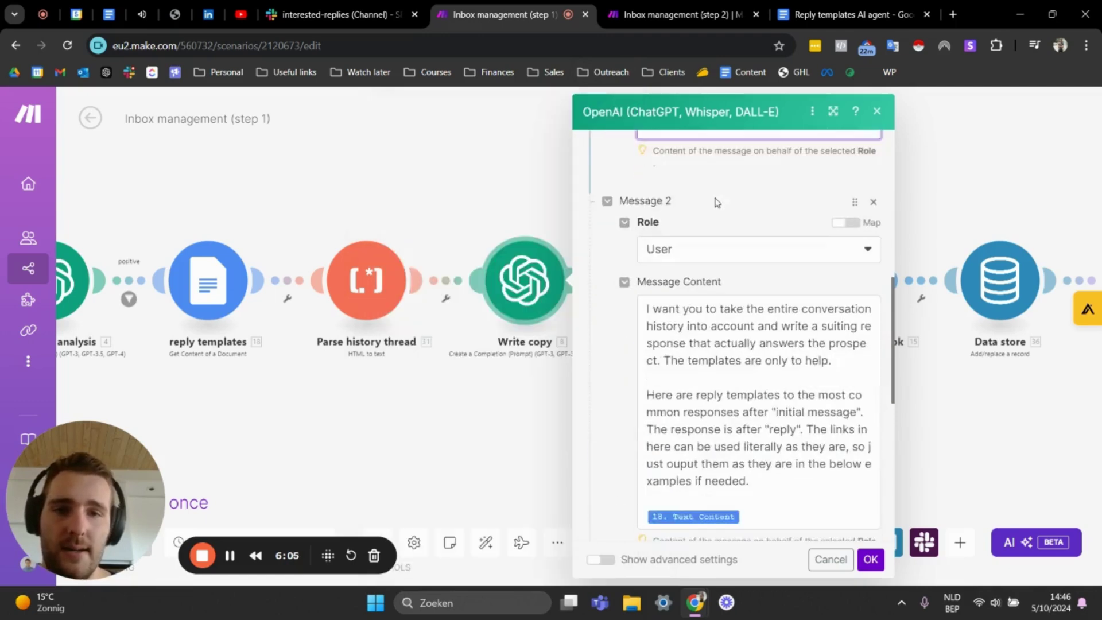
left_click(650, 293)
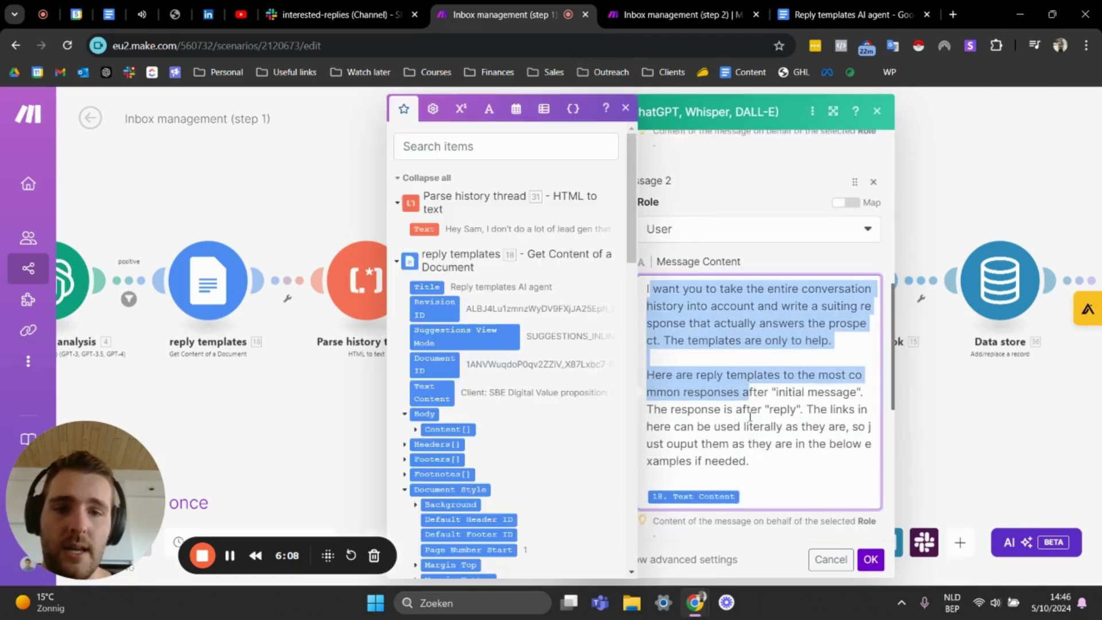
left_click(772, 481)
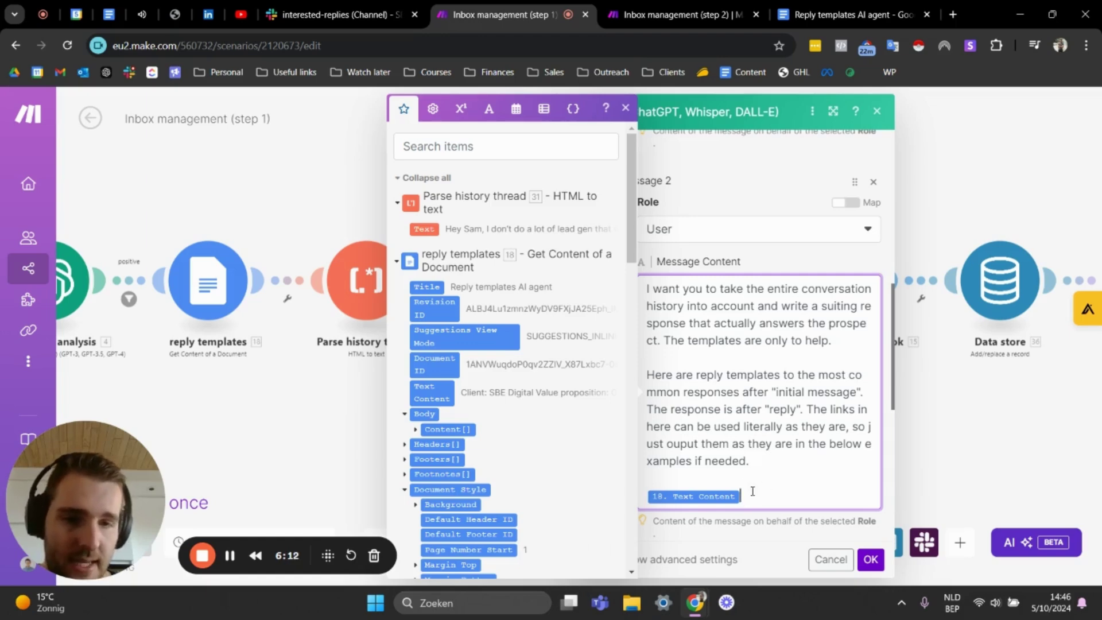
left_click(625, 109)
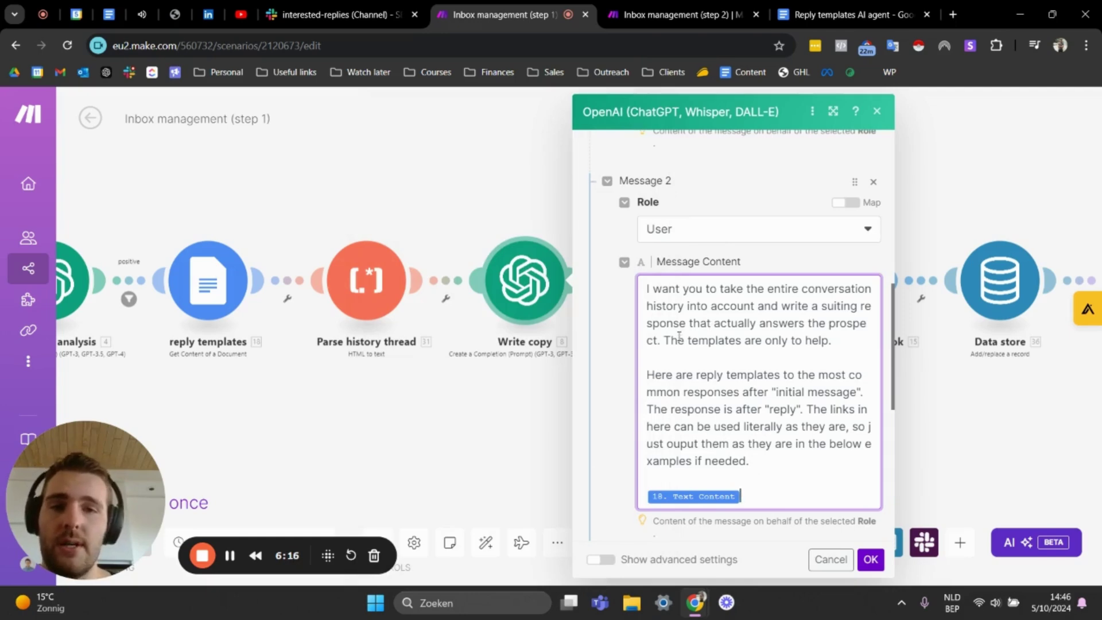
Step: Read the Message 3 prompt with the mapped reply message and close the Write copy module's settings
scroll(690, 358, "down", 3)
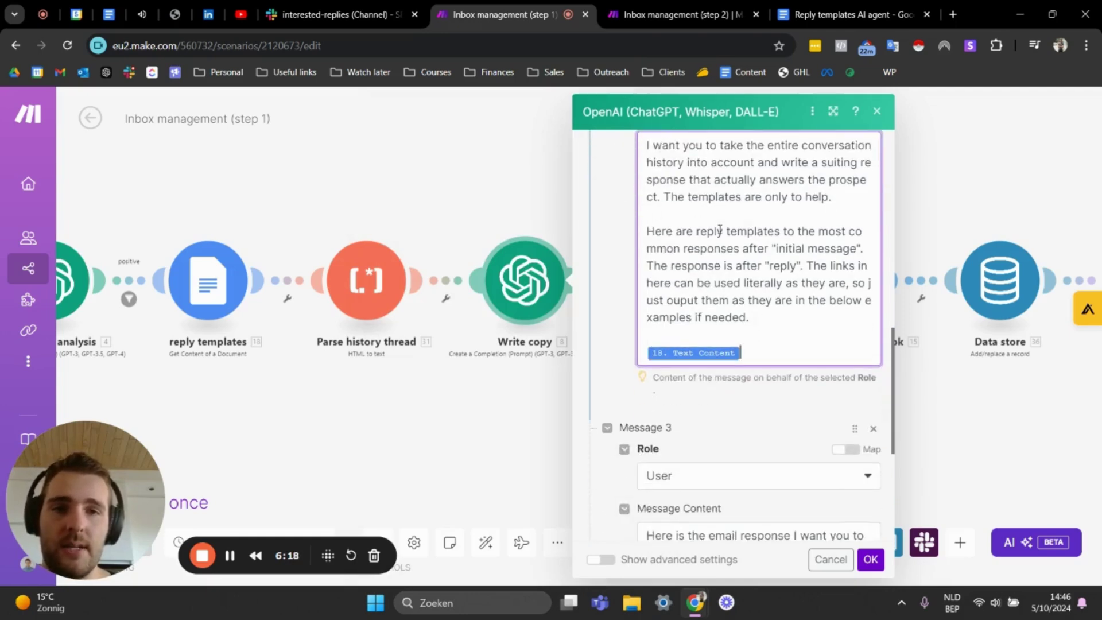
scroll(723, 241, "down", 5)
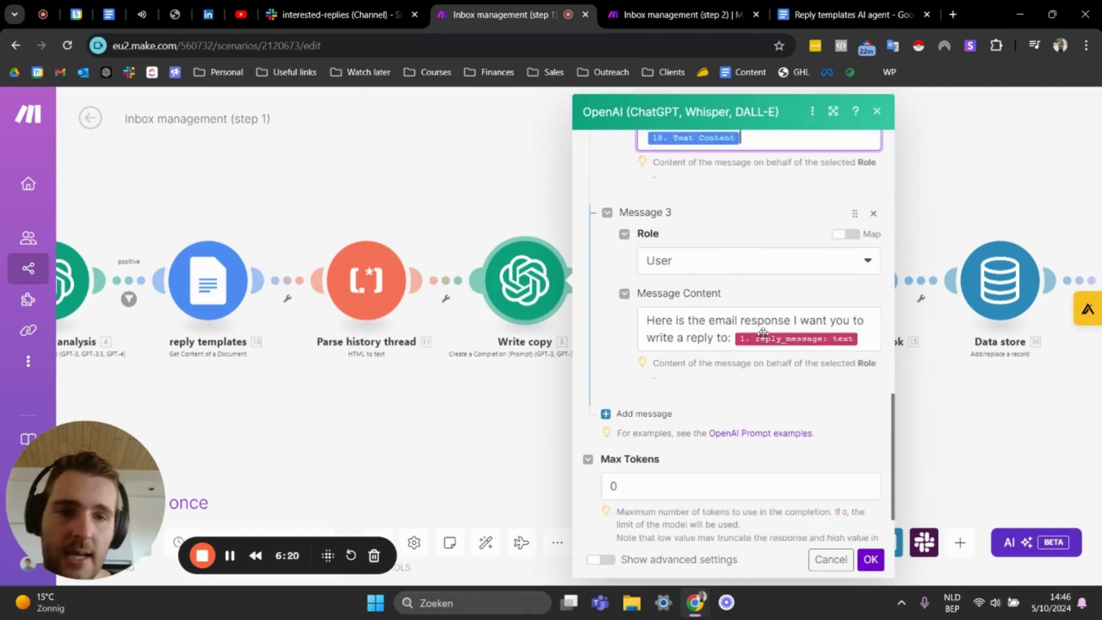
left_click(876, 110)
Step: Inspect the fetch tag (client) module's Smartlead campaign analytics URL and GET request settings
left_click_drag(718, 162, 457, 166)
left_click(434, 281)
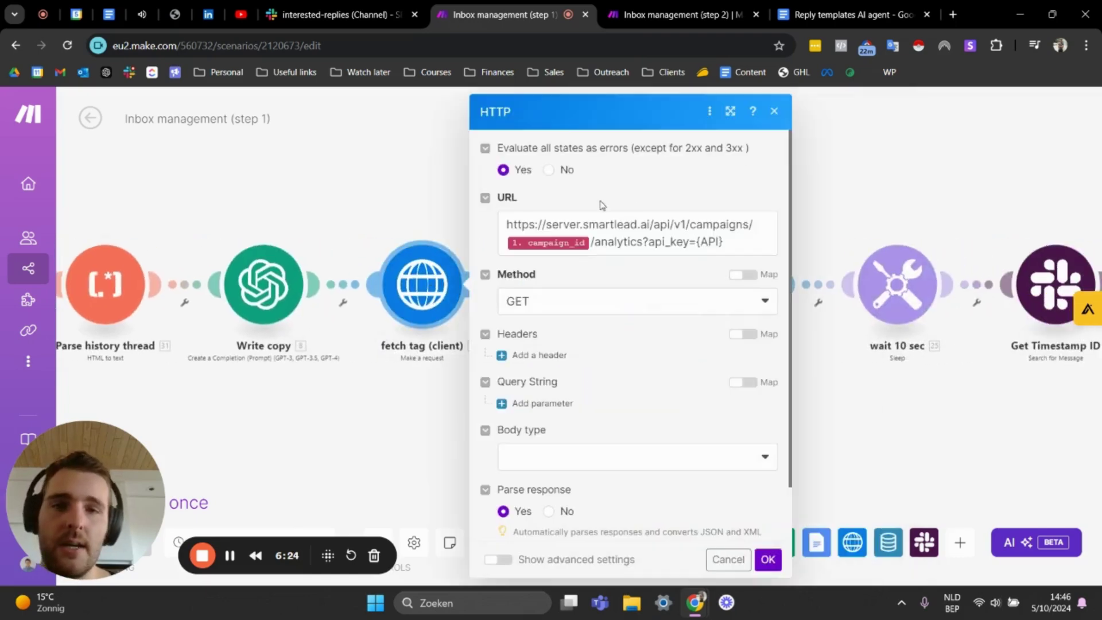
left_click(774, 110)
left_click(421, 270)
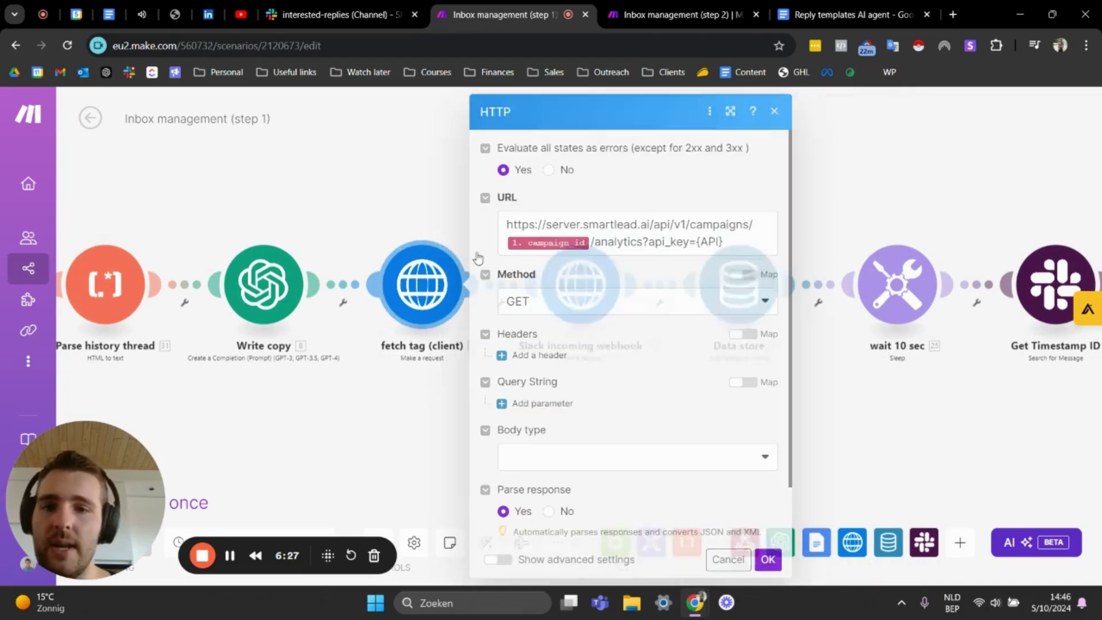
left_click(773, 111)
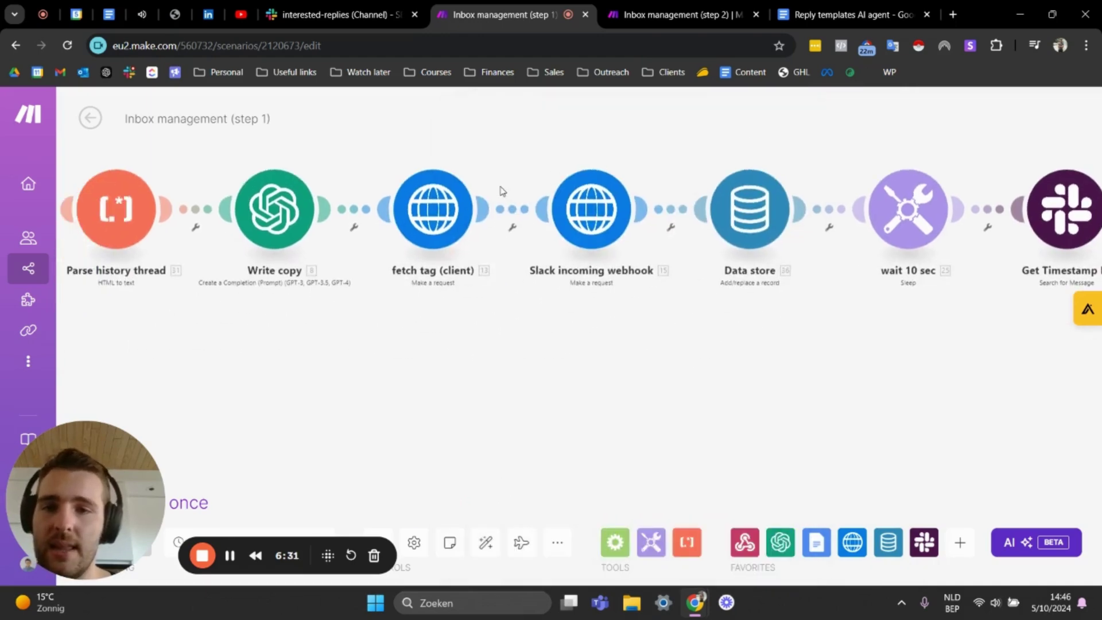
Step: Open the Slack incoming webhook module and examine its POST request settings and the start of its JSON request content
left_click(512, 263)
scroll(746, 246, "down", 10)
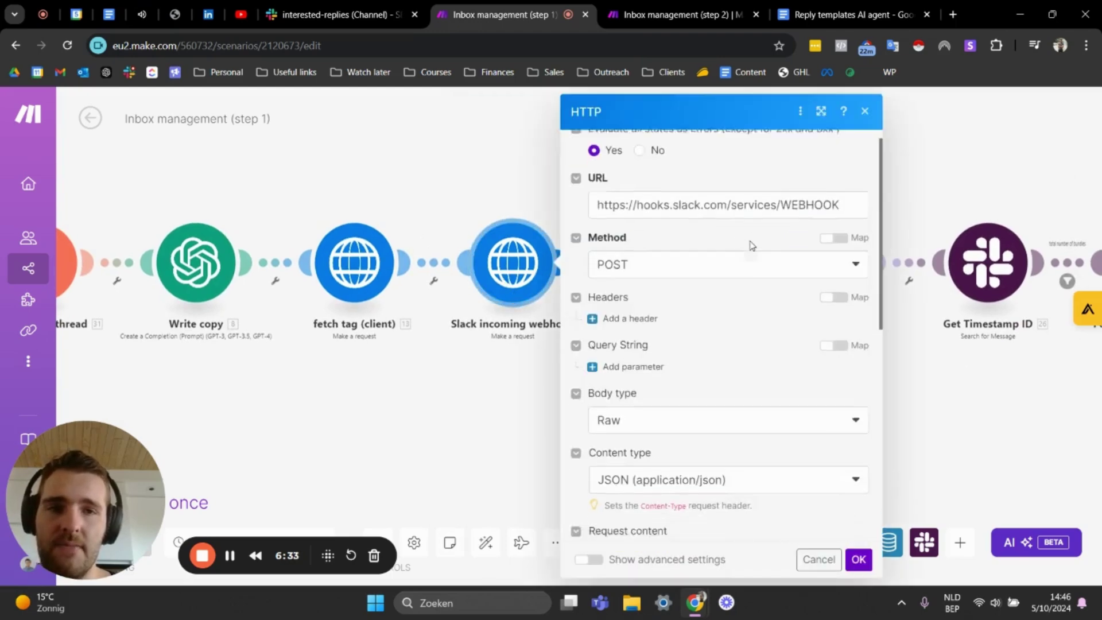
scroll(667, 193, "up", 2)
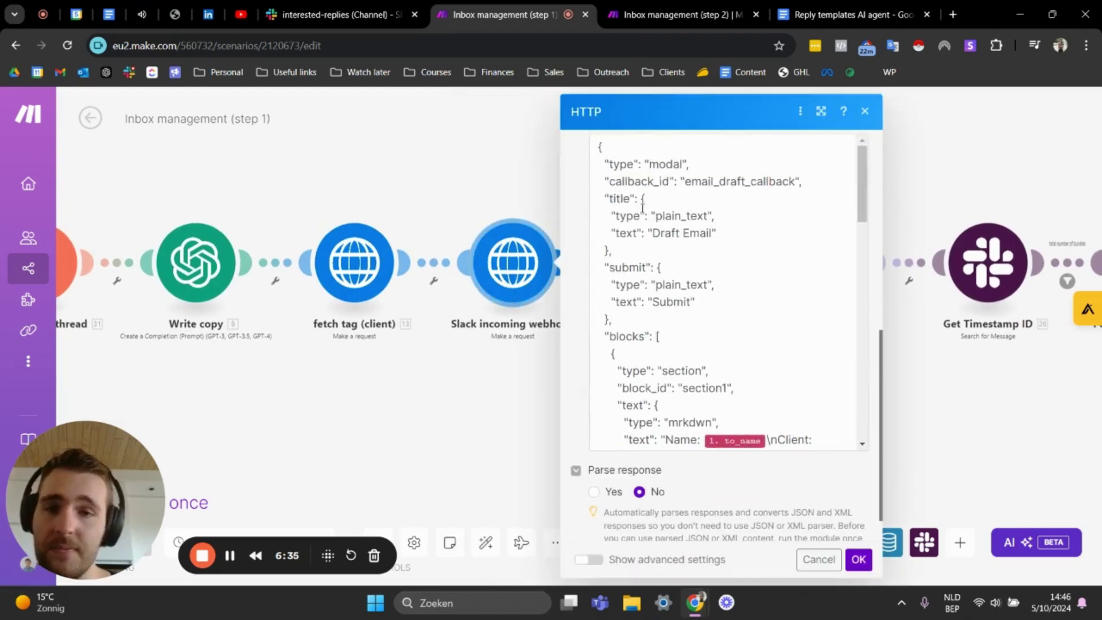
scroll(681, 218, "up", 2)
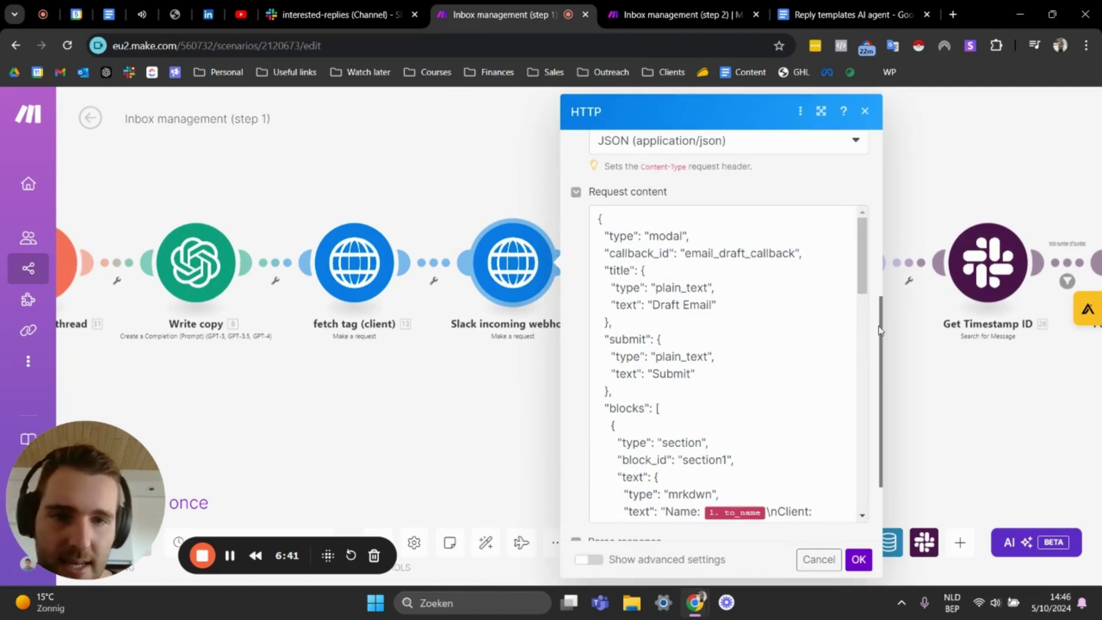
Step: Read the blocks in the webhook's JSON, from the prospect details section to the email input block with the generated reply
scroll(681, 218, "down", 5)
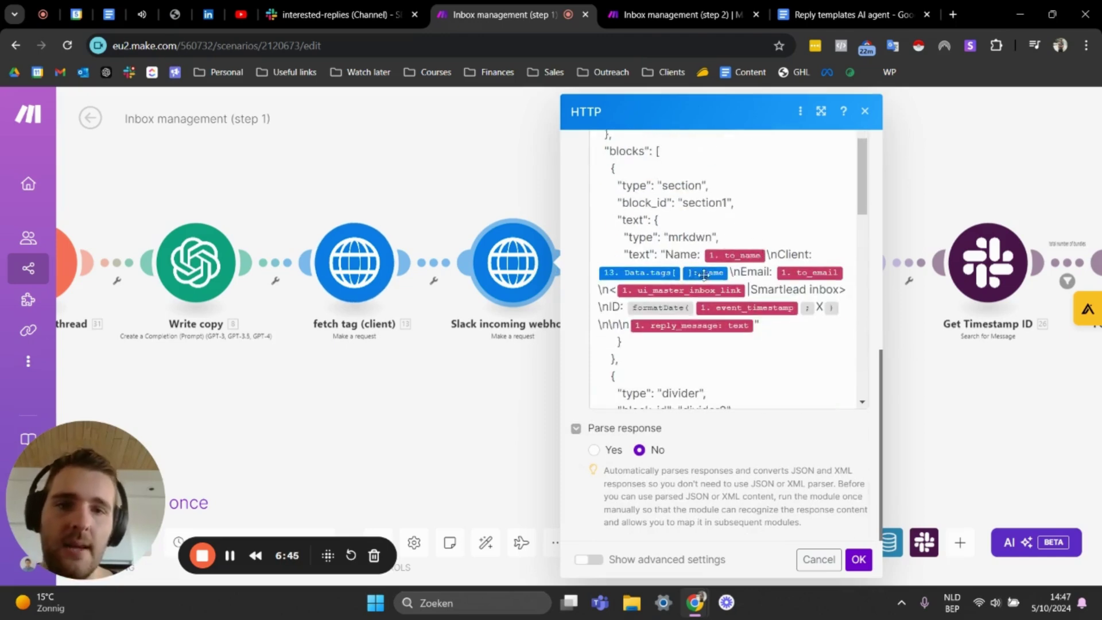
scroll(730, 278, "down", 1)
scroll(730, 278, "down", 8)
scroll(702, 232, "down", 3)
scroll(702, 232, "up", 12)
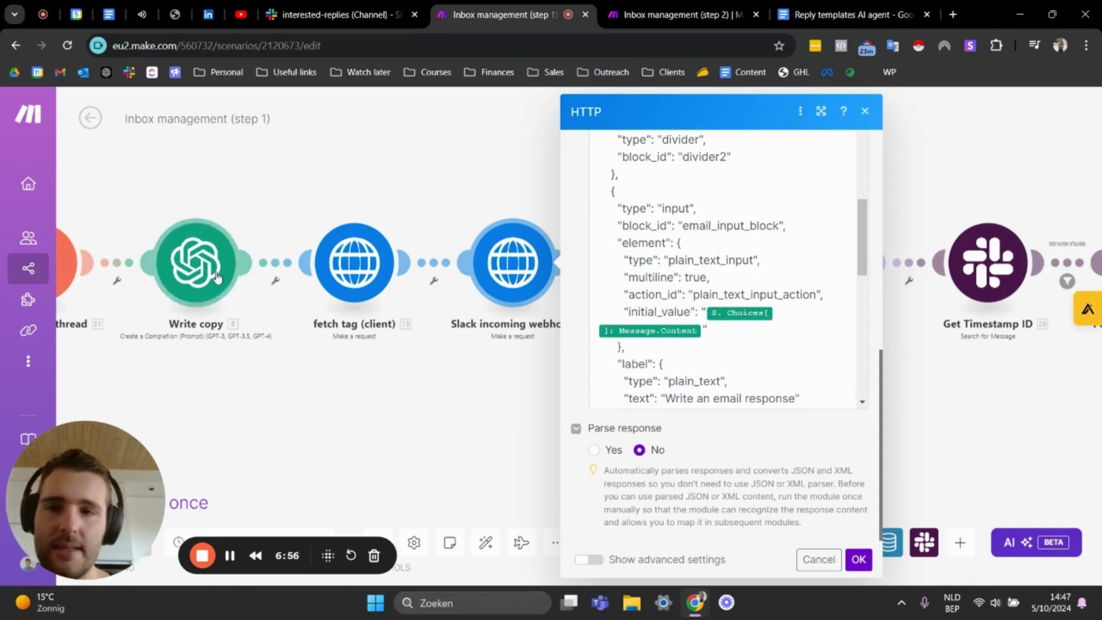
Step: Examine the ID line's formatDate expression with event_timestamp in the Slack webhook's JSON and close the module's settings
scroll(728, 295, "up", 5)
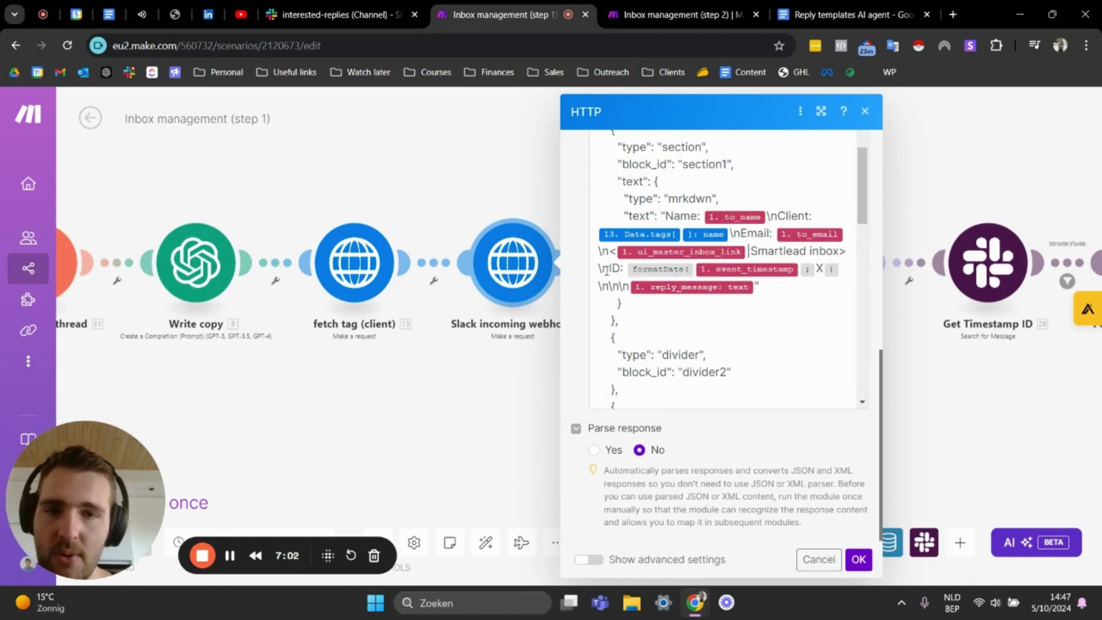
double_click(817, 268)
left_click(788, 204)
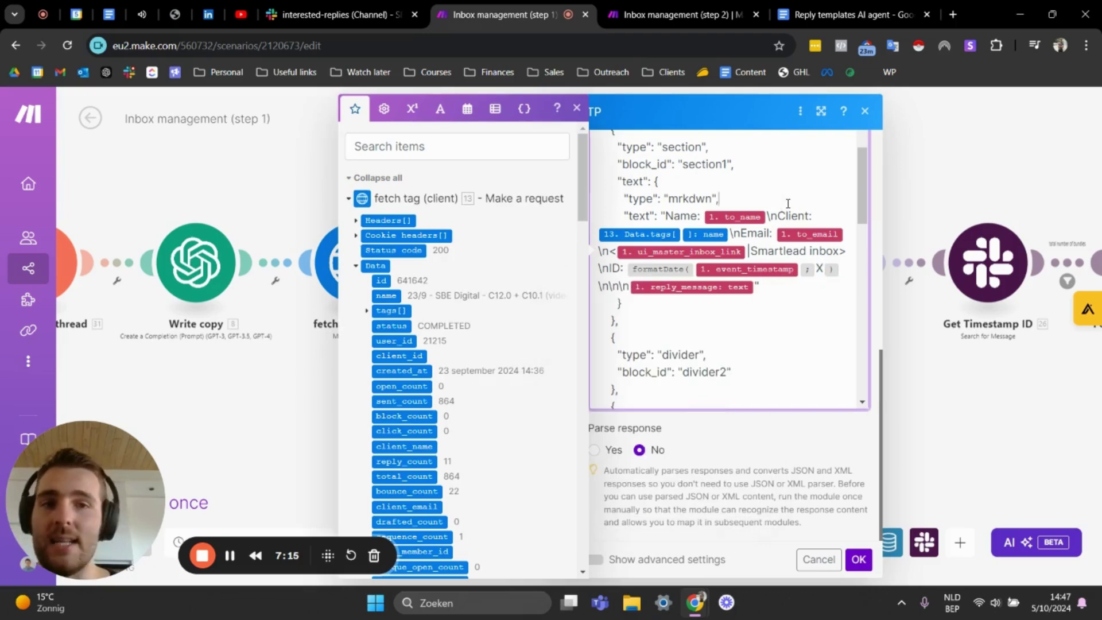
left_click(577, 109)
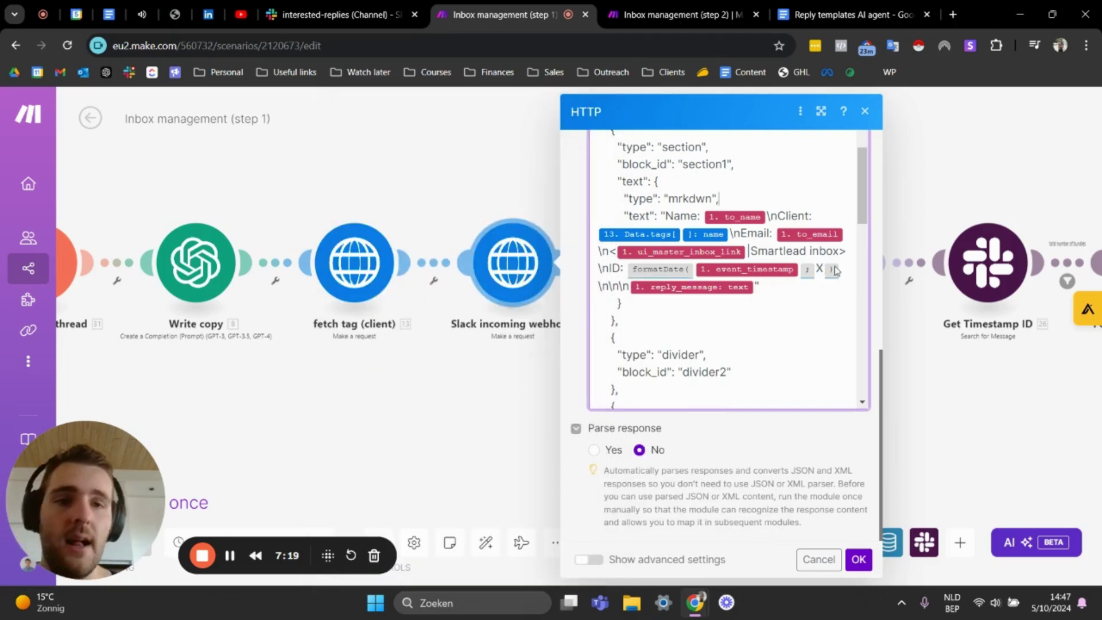
left_click(864, 112)
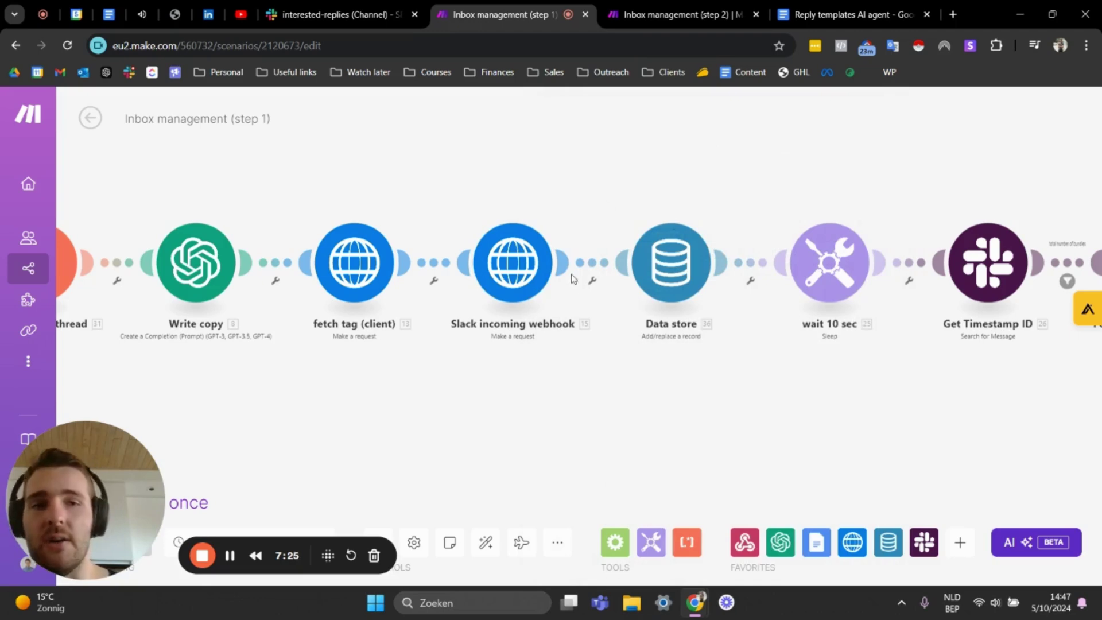
Step: Inspect the Data store module's New reply store, timestamp-based key and mapped record fields, and close its settings
left_click_drag(876, 170, 612, 189)
left_click(400, 293)
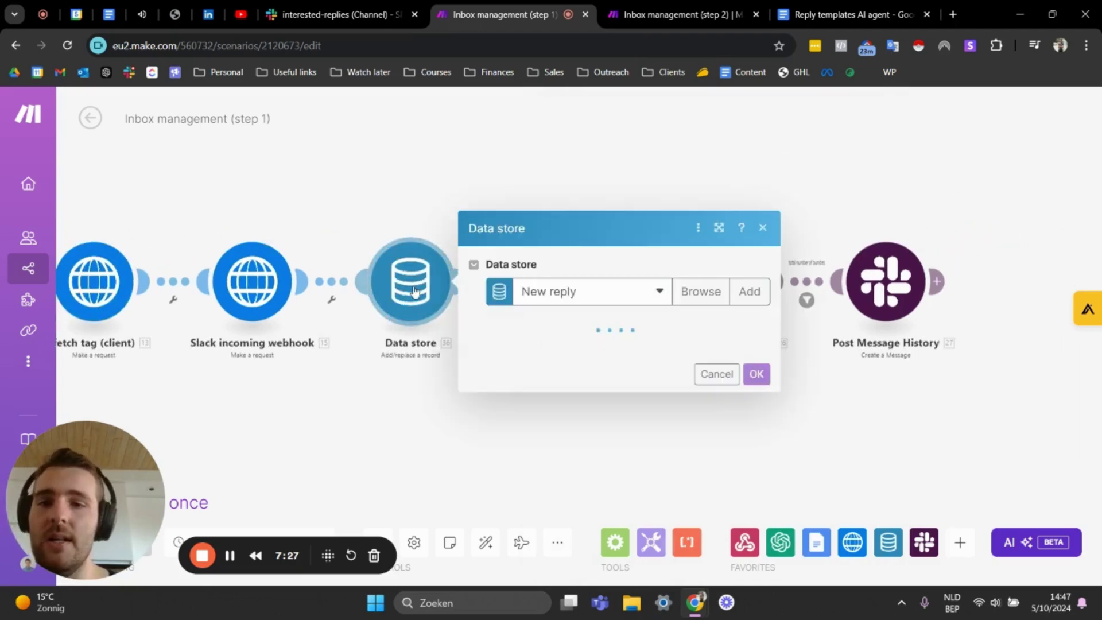
scroll(637, 266, "down", 15)
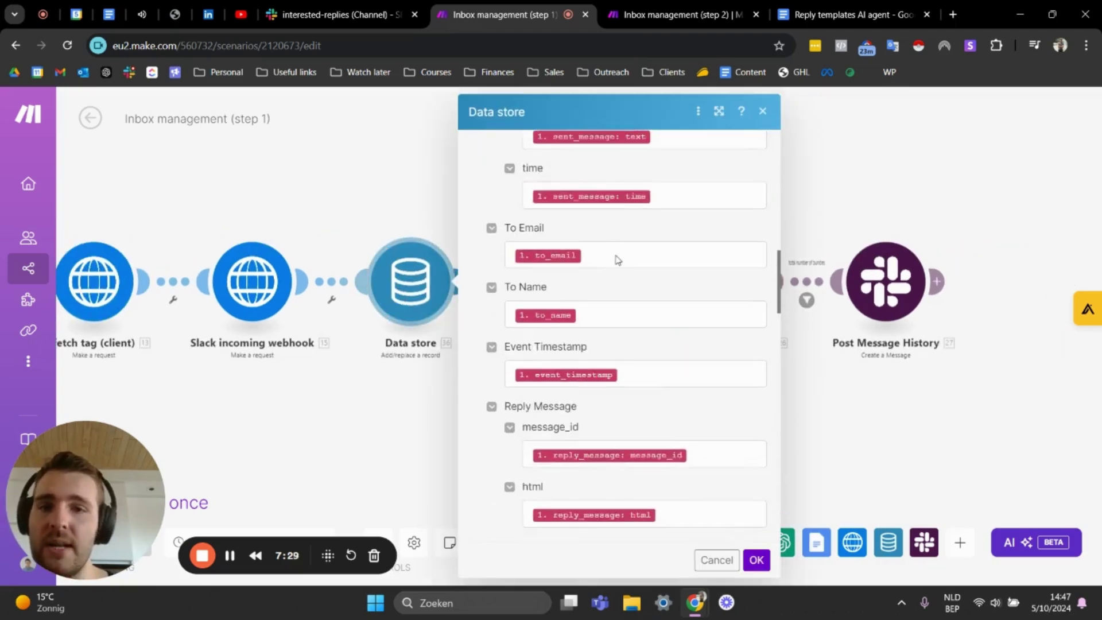
scroll(677, 230, "up", 15)
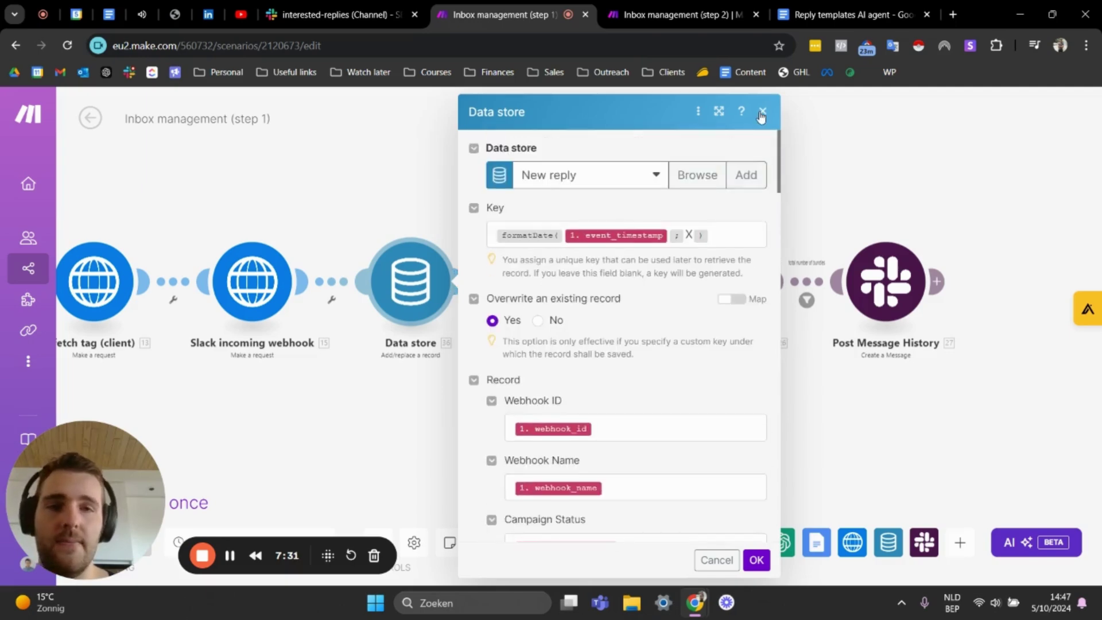
left_click(762, 110)
Step: Check the wait 10 sec module and the Get Timestamp ID module's query, limit and sorting settings
scroll(431, 210, "left", 5)
scroll(344, 218, "down", 5)
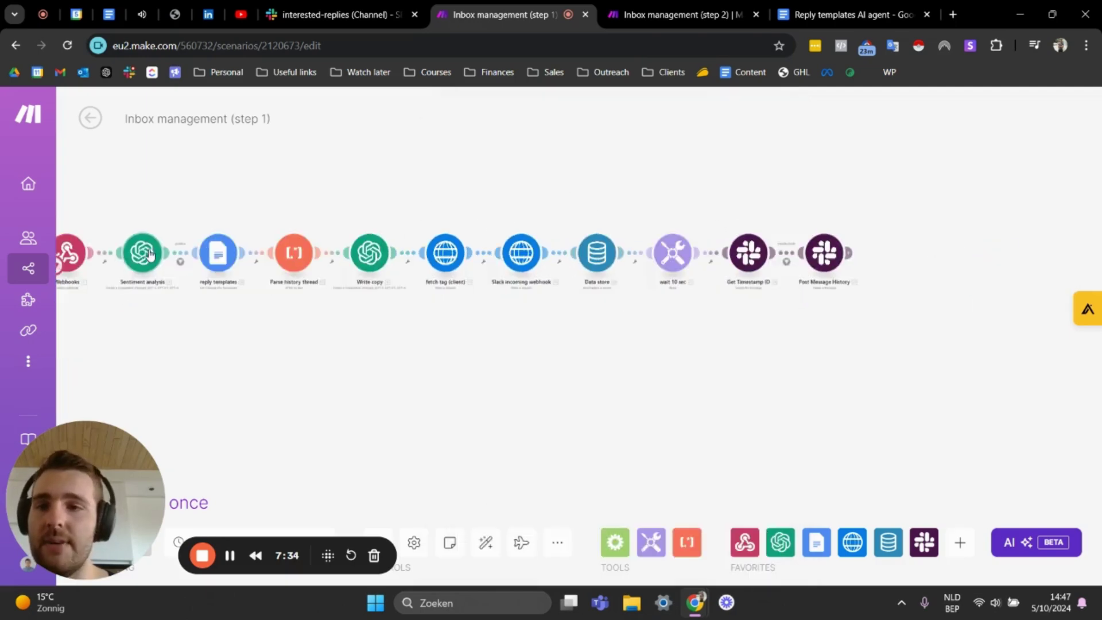
scroll(536, 217, "right", 3)
scroll(526, 255, "up", 3)
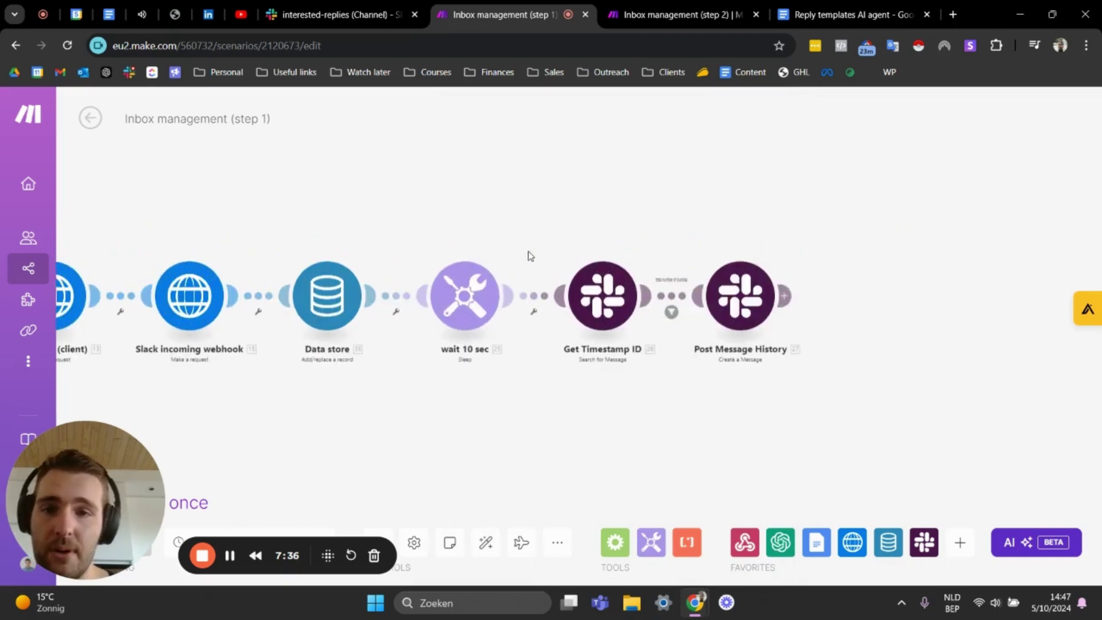
left_click(465, 296)
left_click(822, 230)
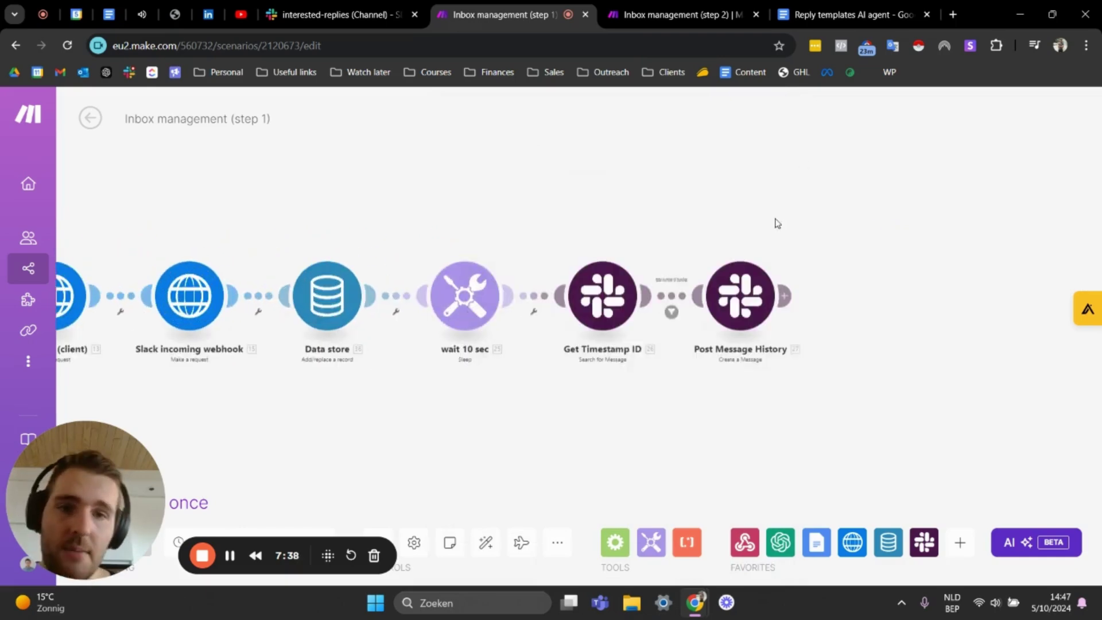
left_click(569, 291)
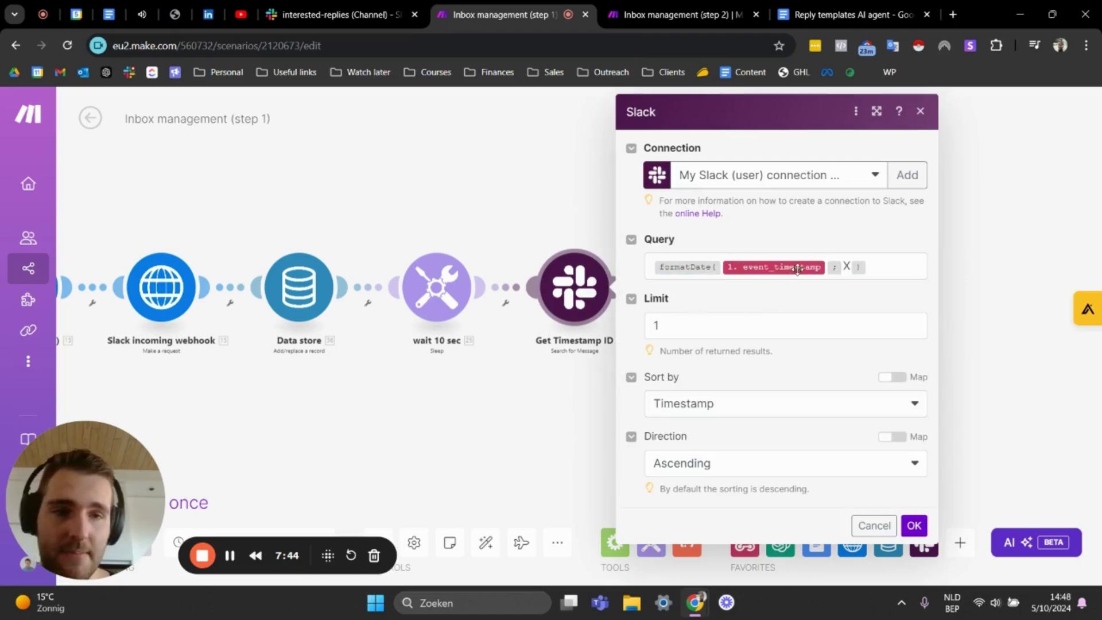
left_click(919, 111)
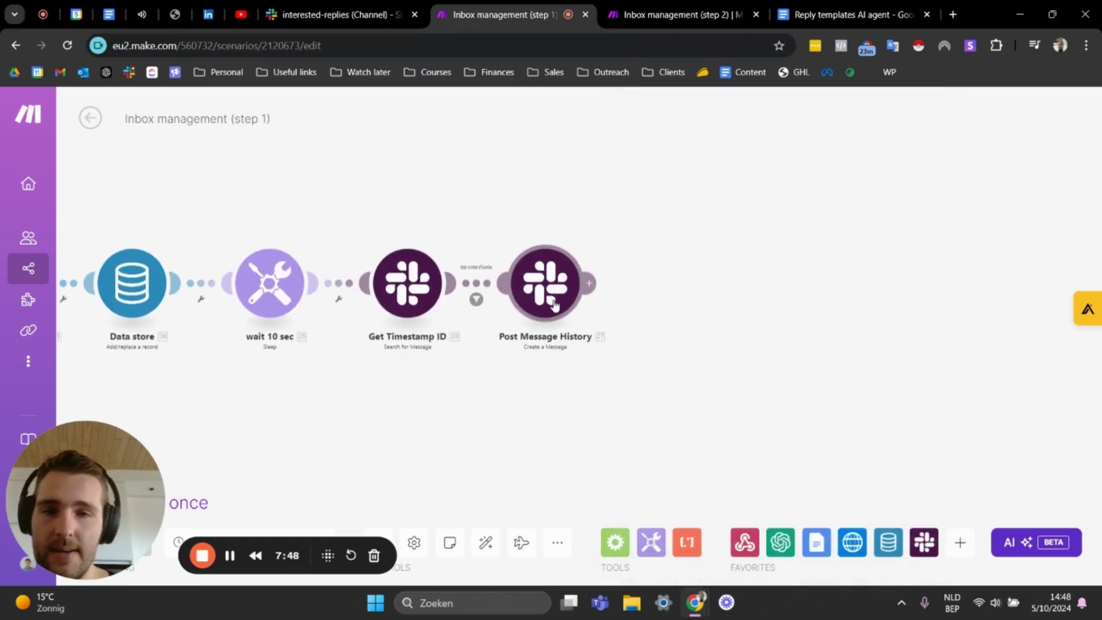
Step: Inspect the channel ID and text mappings of the Post Message History module and close its settings
left_click(545, 283)
scroll(714, 316, "down", 5)
scroll(665, 282, "up", 2)
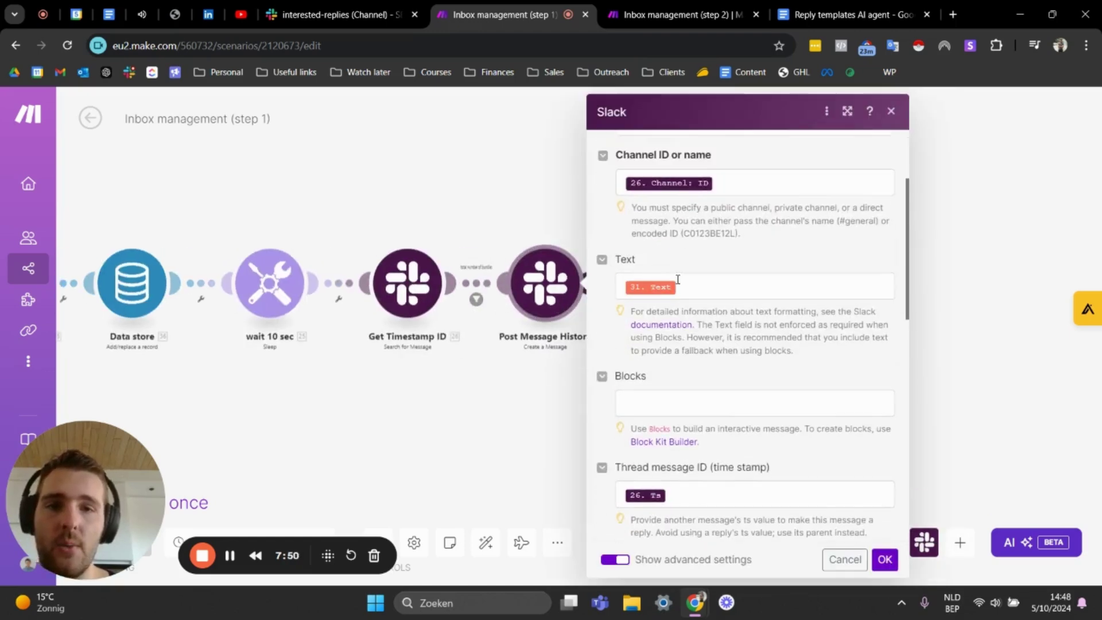
left_click(696, 280)
left_click(890, 111)
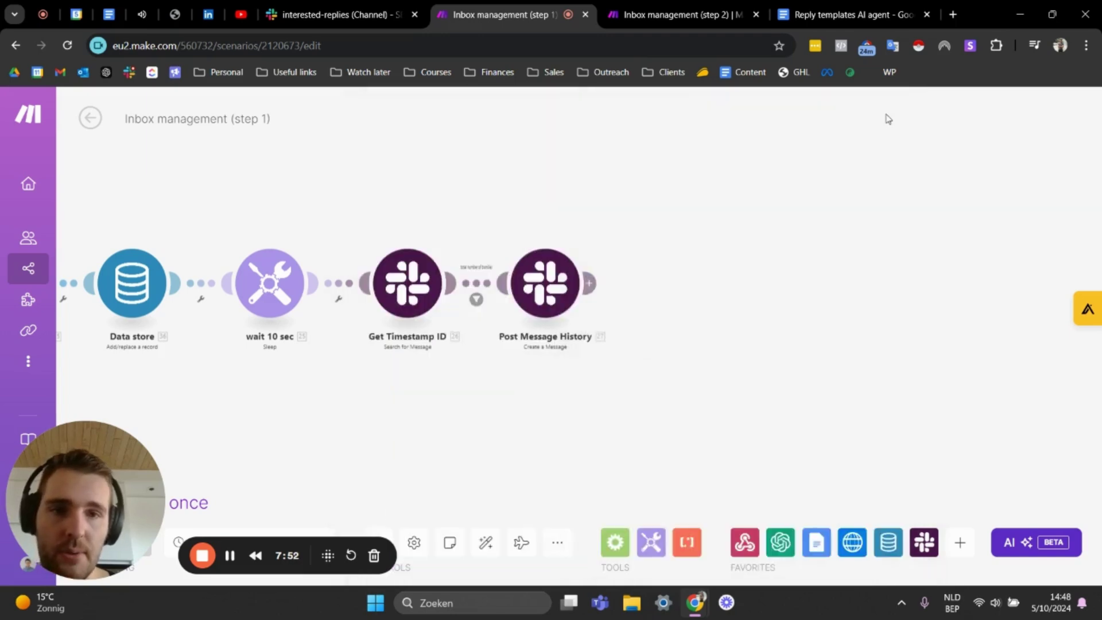
Step: Reopen the Post Message History module and review its thread message ID, channel ID and text fields
scroll(381, 194, "down", 5)
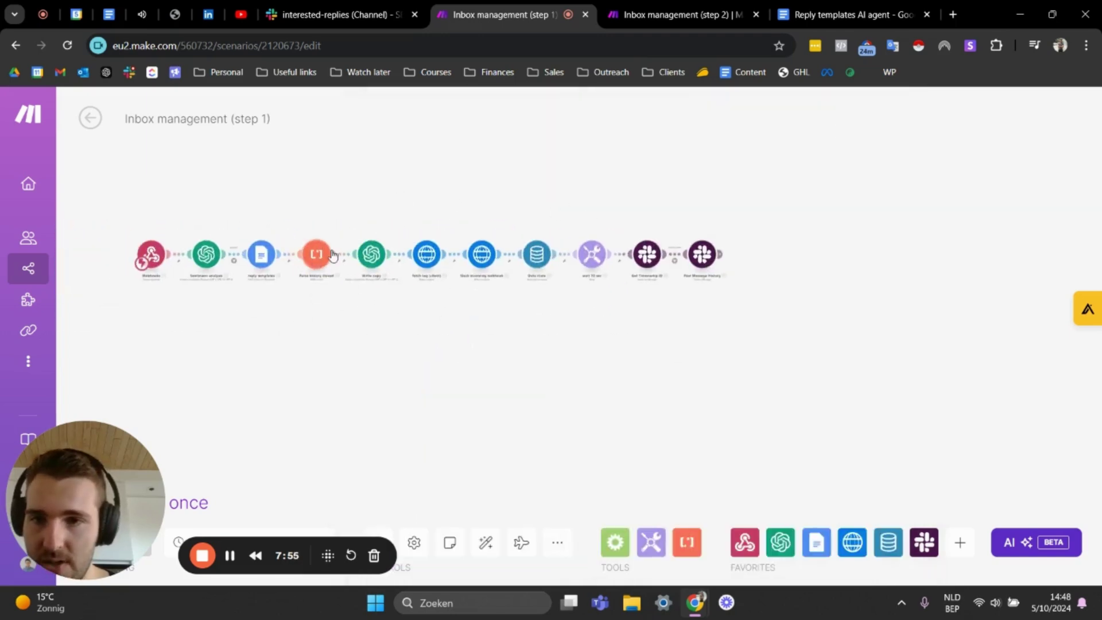
left_click(702, 253)
scroll(828, 253, "down", 10)
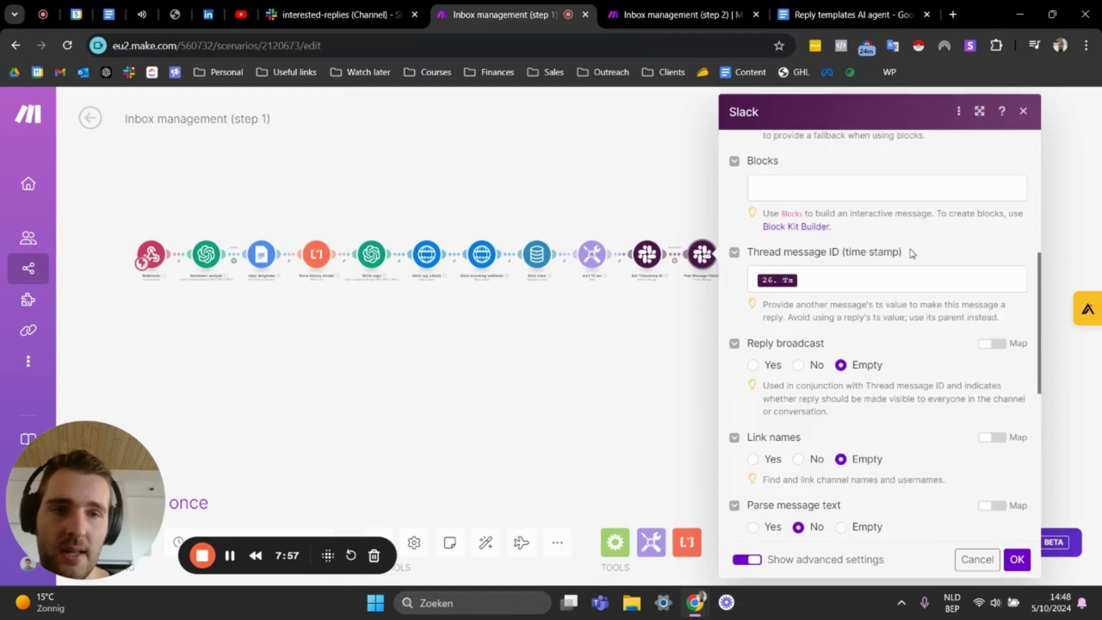
scroll(855, 244, "up", 10)
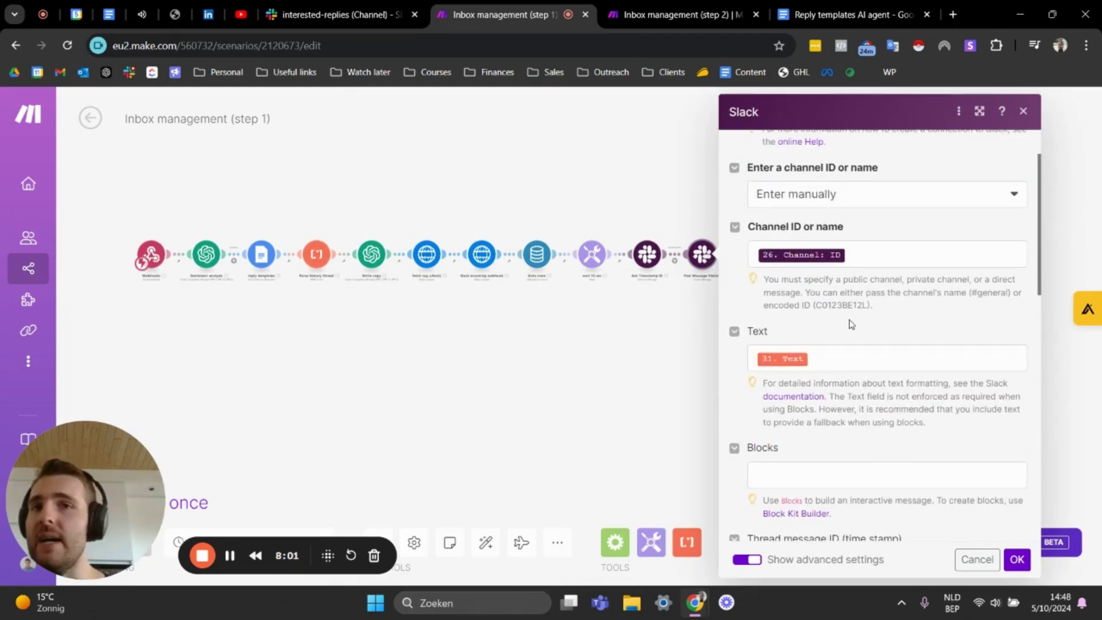
scroll(845, 322, "up", 2)
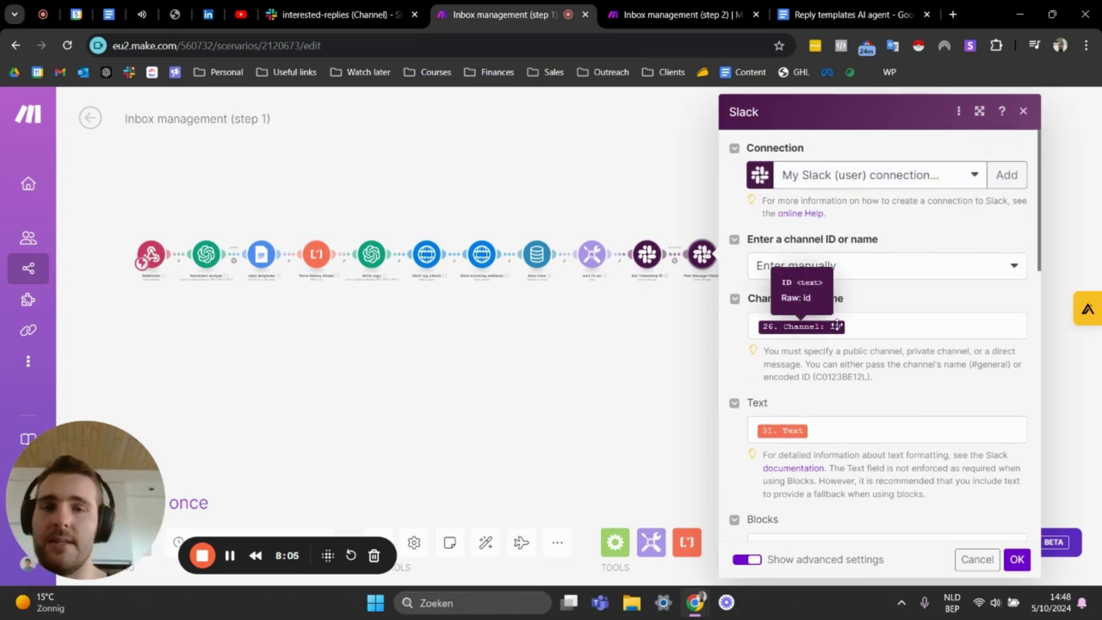
scroll(918, 252, "down", 10)
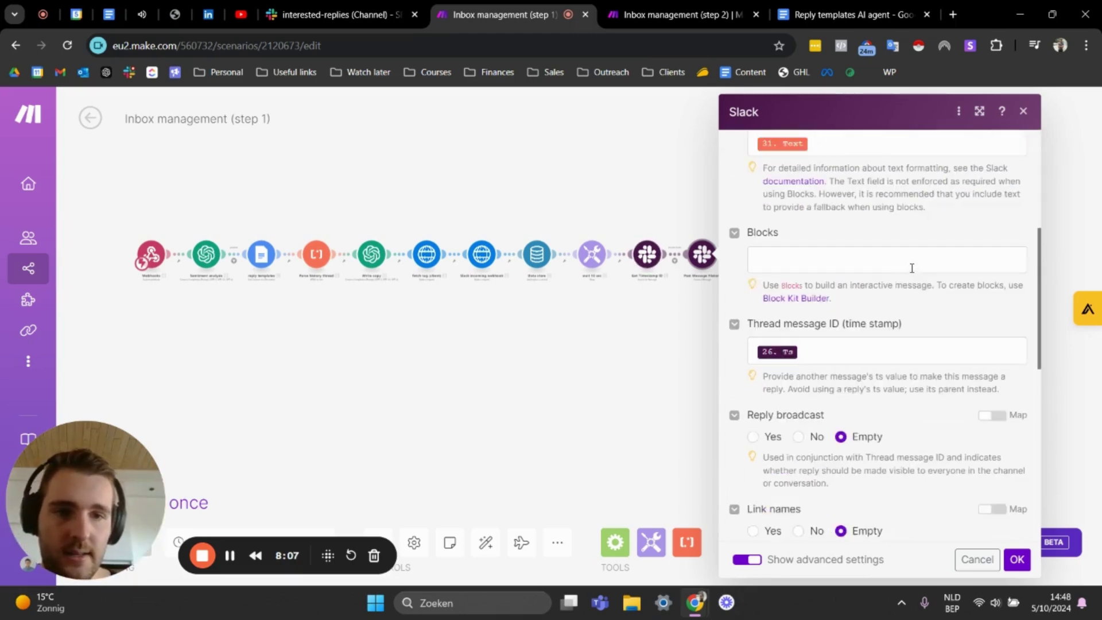
scroll(927, 277, "up", 10)
left_click(1023, 110)
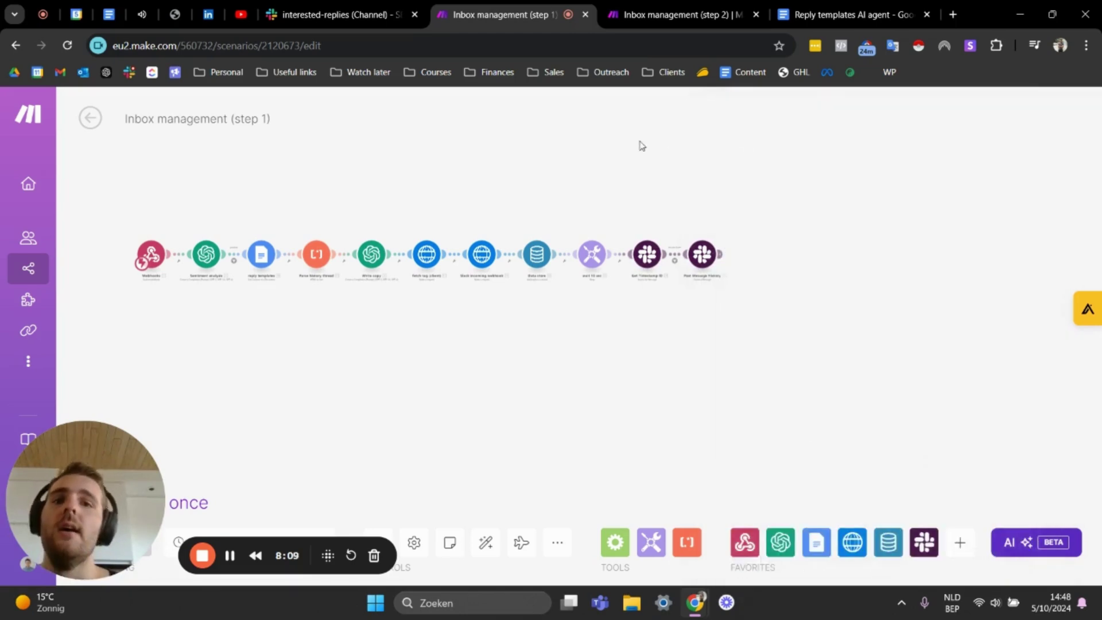
left_click_drag(389, 283, 388, 243)
scroll(388, 243, "up", 3)
scroll(433, 229, "right", 5)
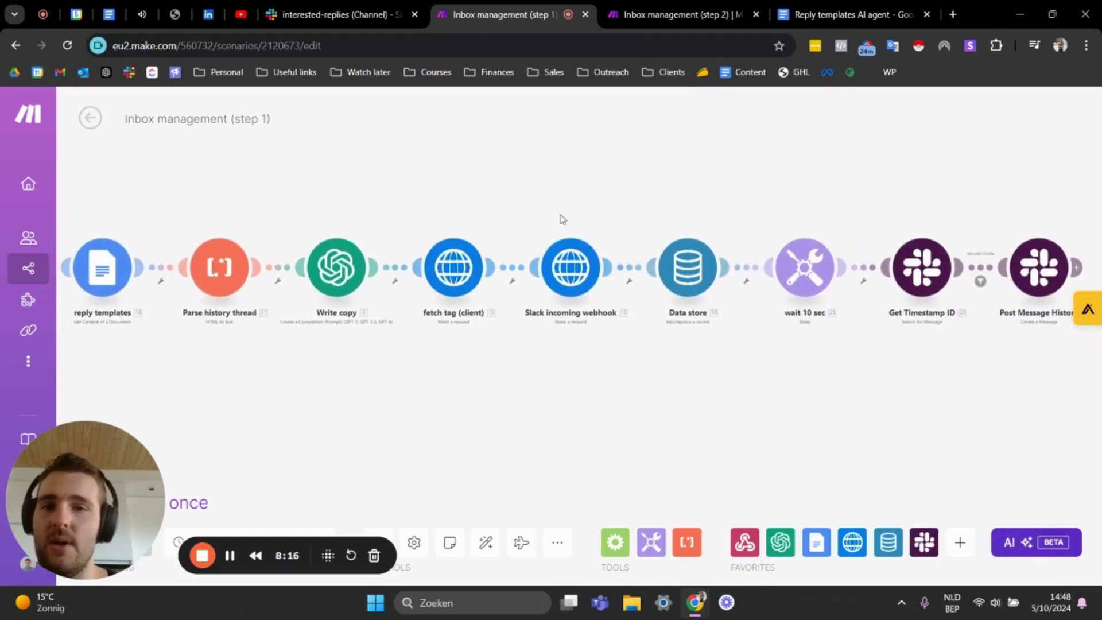
scroll(562, 238, "down", 2)
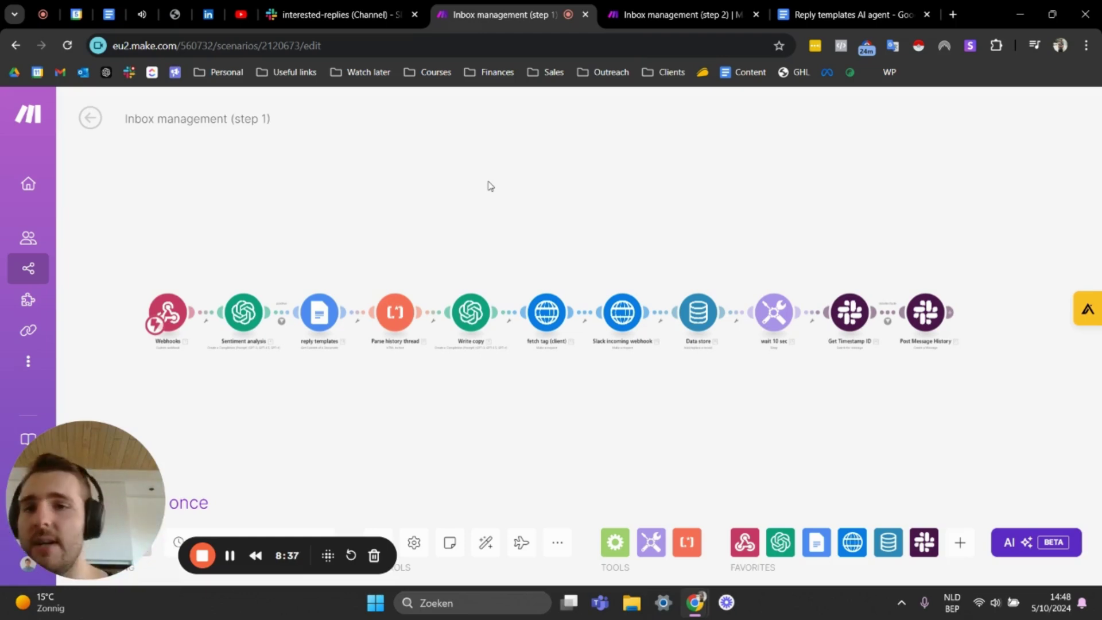
Step: Switch to the Inbox management (step 2) scenario and check its Slack button clicked webhook module
key("ctrl+Tab")
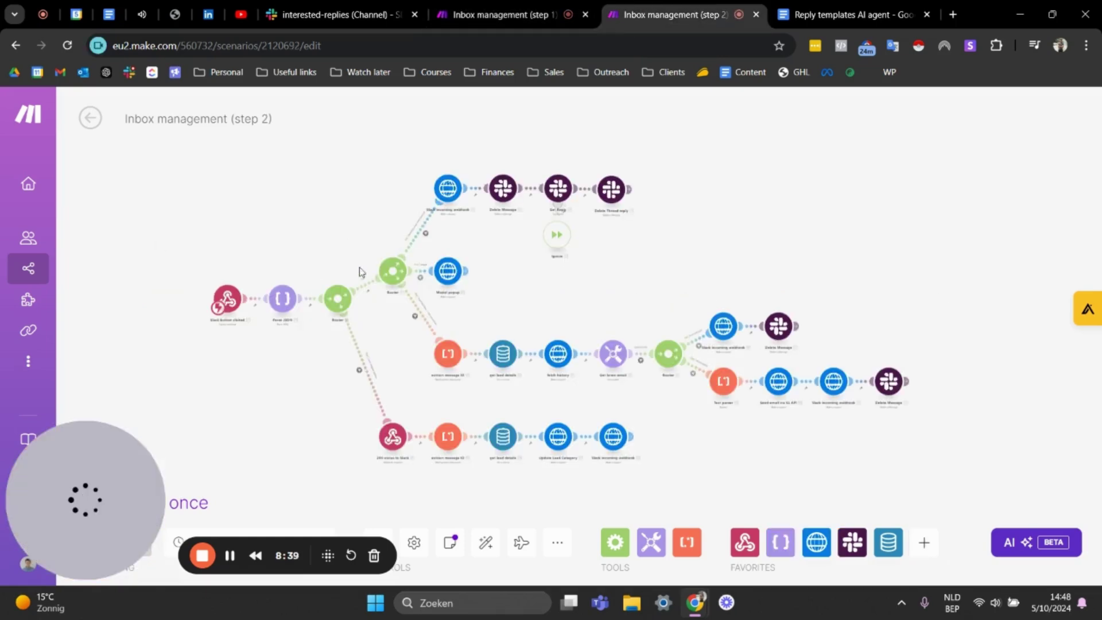
scroll(276, 213, "up", 3)
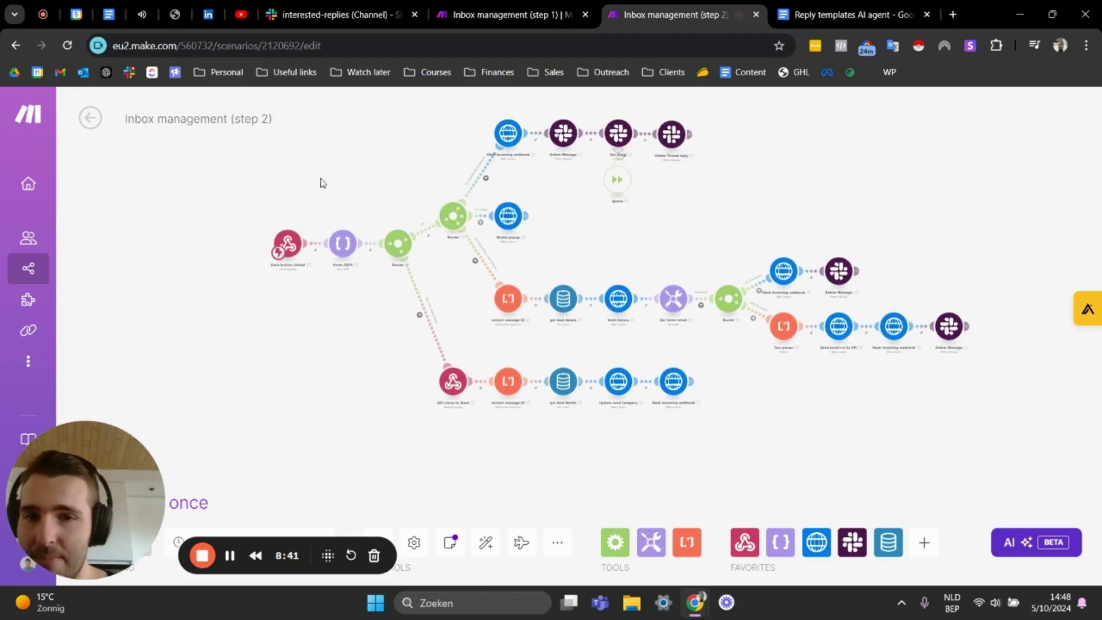
scroll(390, 198, "down", 3)
scroll(393, 195, "up", 6)
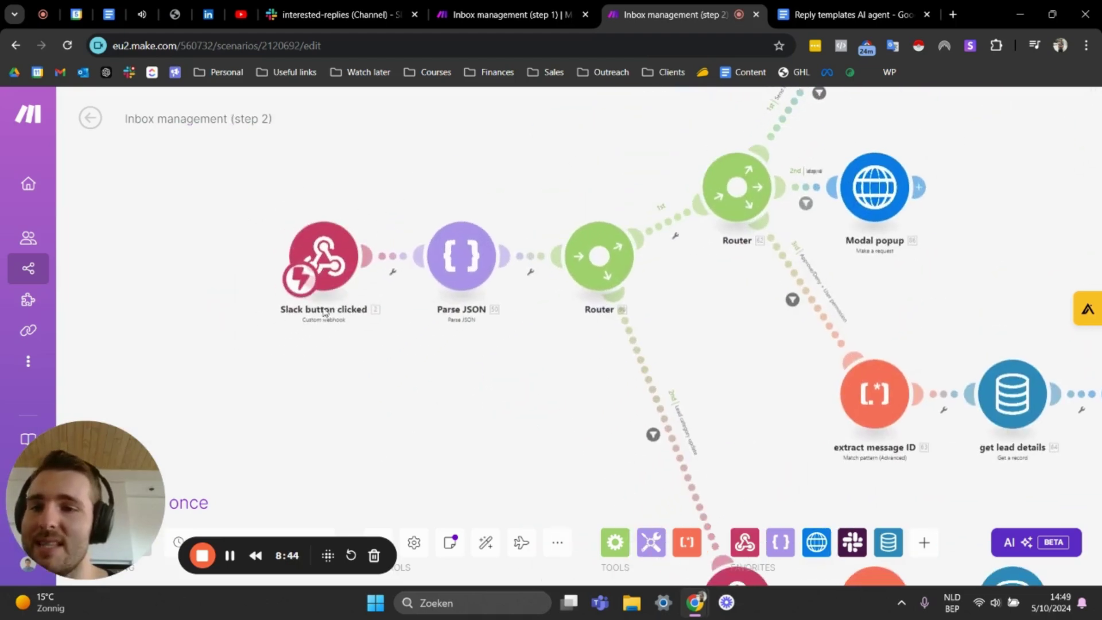
left_click(319, 270)
left_click(668, 158)
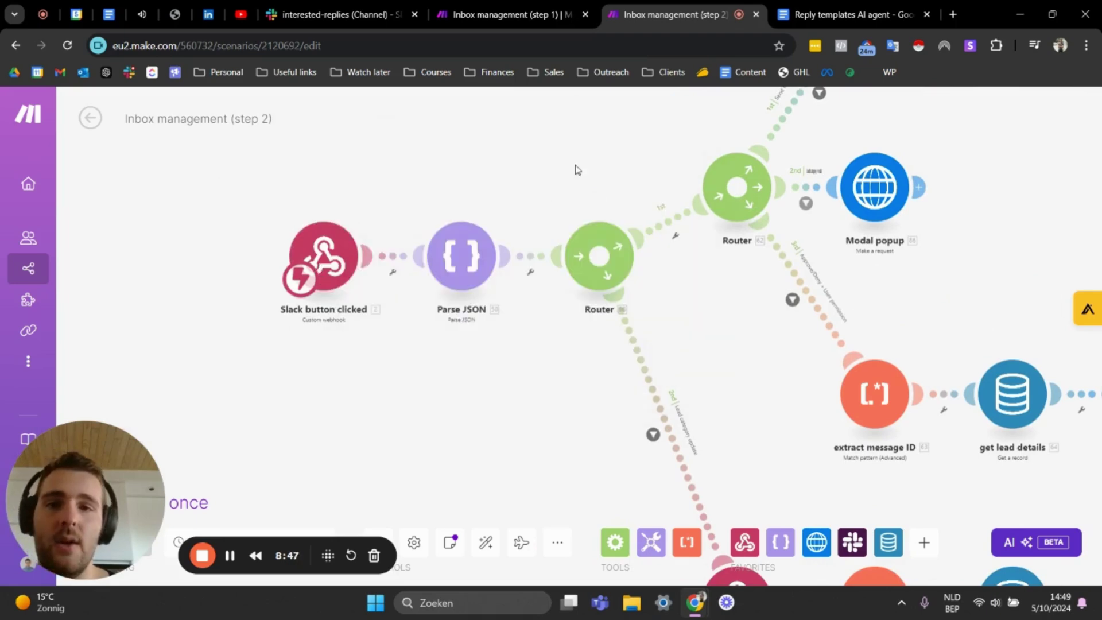
Step: Look over the step 2 scenario's flow from the Slack button trigger through the routers and all their branches
scroll(453, 199, "up", 1)
scroll(490, 201, "down", 2)
scroll(683, 314, "up", 2)
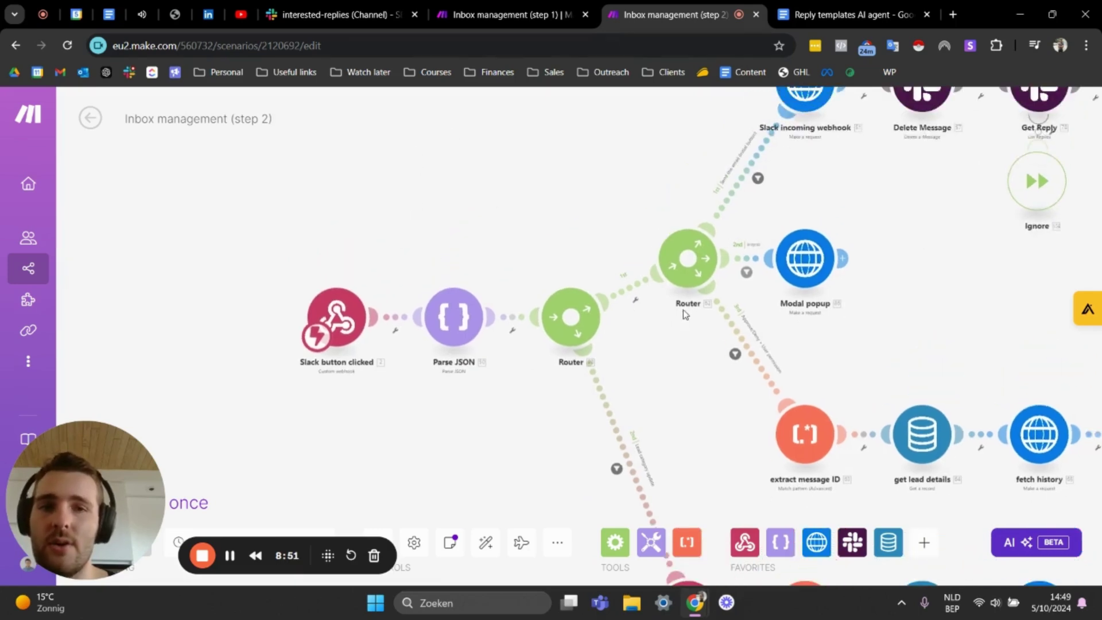
scroll(529, 215, "down", 1)
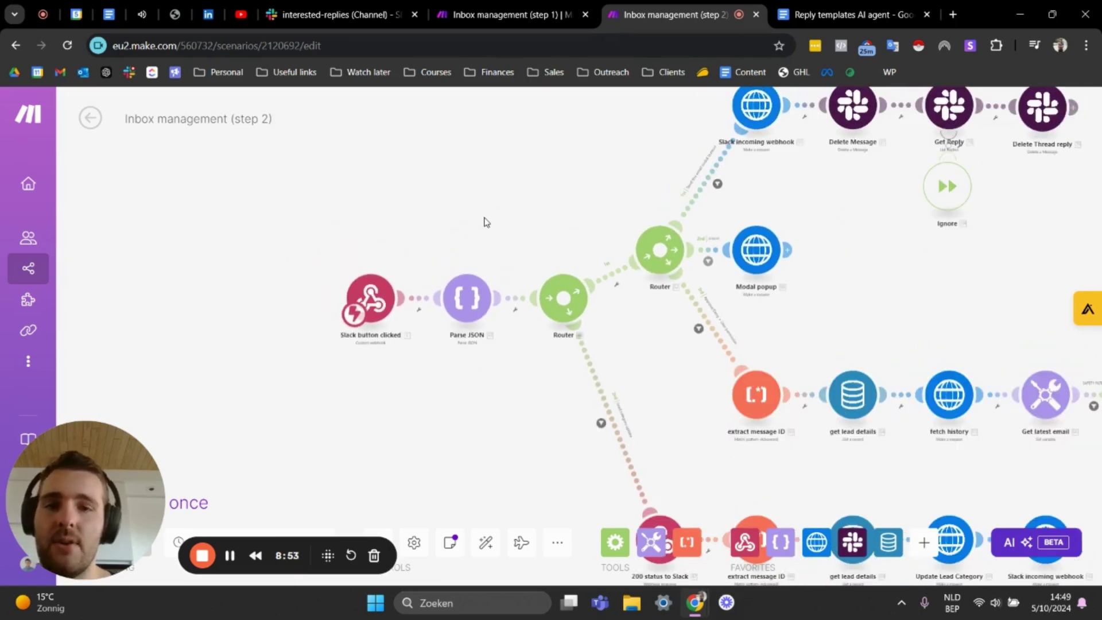
scroll(486, 223, "up", 2)
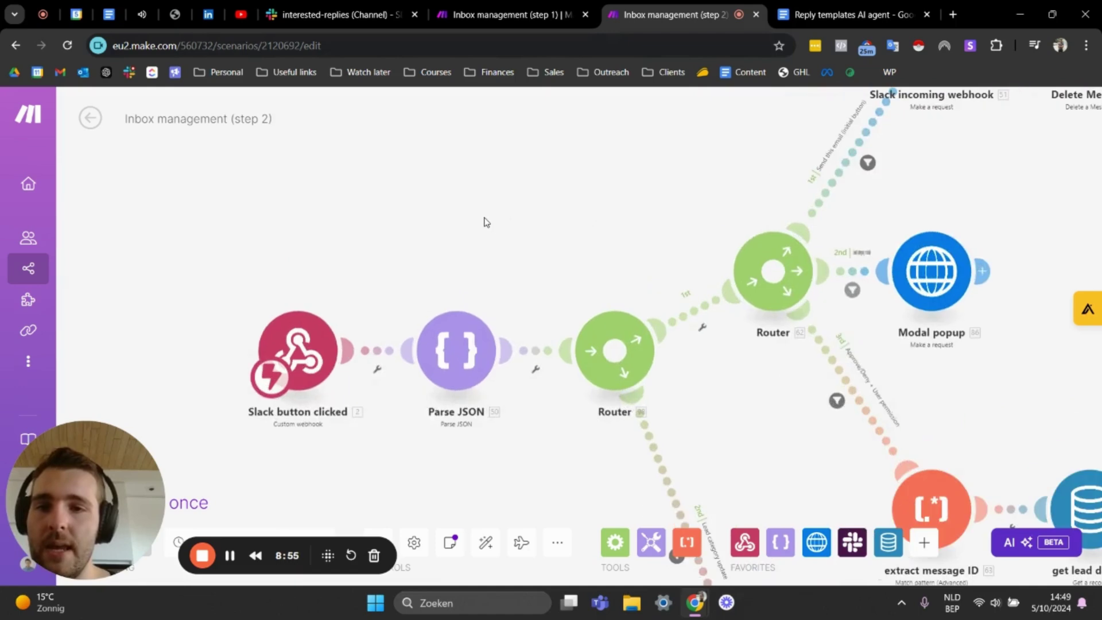
left_click_drag(376, 290, 507, 154)
scroll(334, 215, "down", 3)
left_click_drag(444, 172, 300, 250)
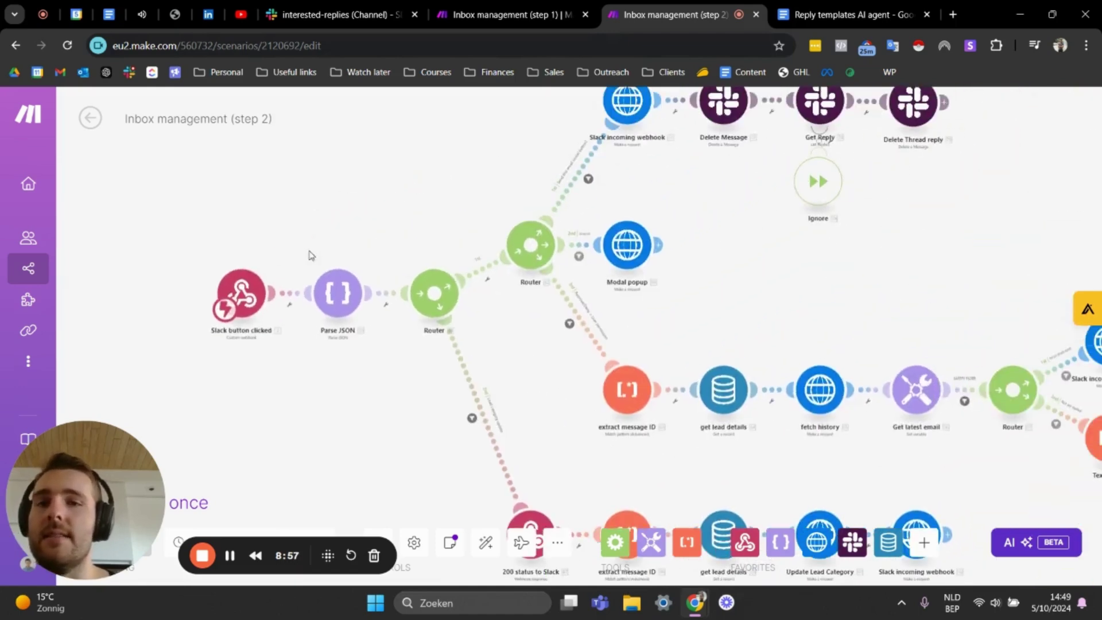
scroll(456, 165, "down", 3)
left_click_drag(371, 177, 345, 232)
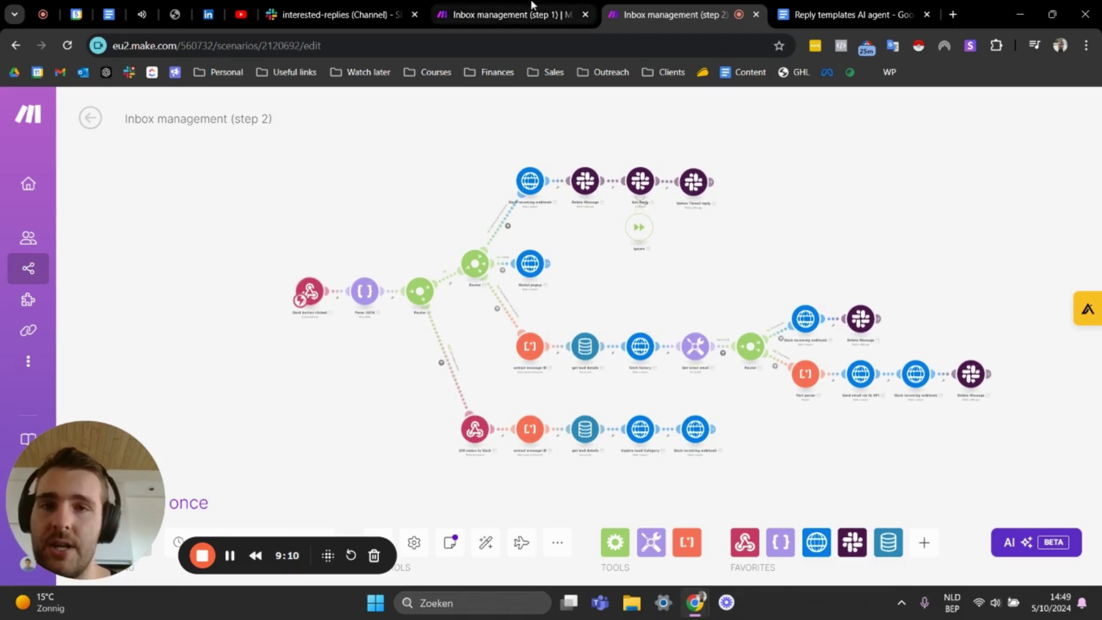
Step: Check the Parse JSON module that follows the Slack button clicked webhook
scroll(539, 295, "up", 2)
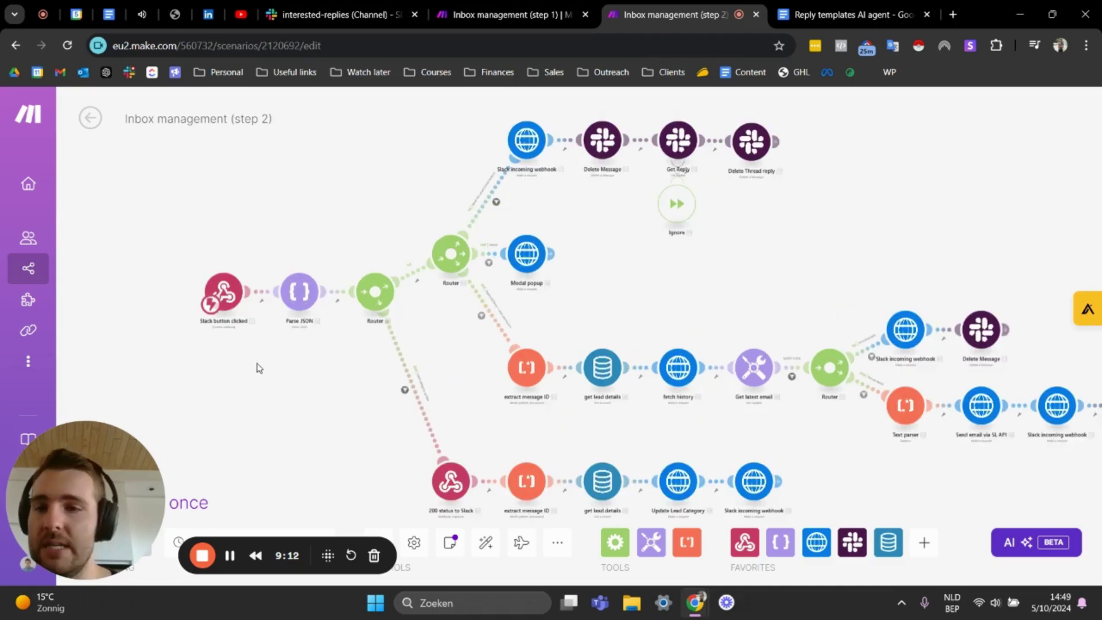
scroll(255, 363, "up", 5)
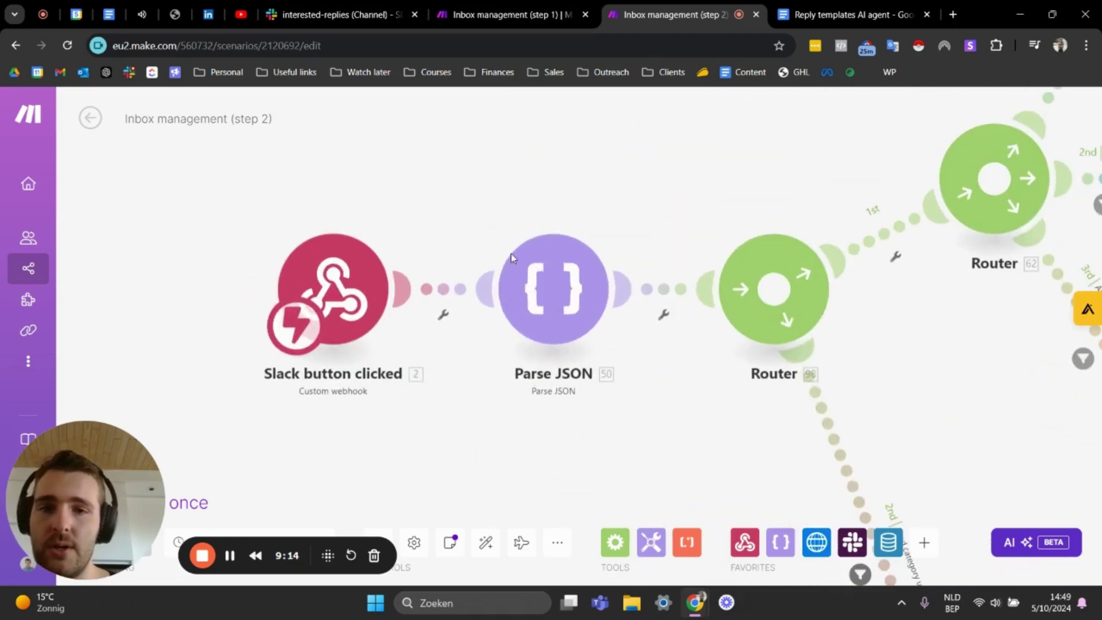
left_click(528, 296)
left_click_drag(677, 166, 550, 205)
scroll(551, 206, "down", 2)
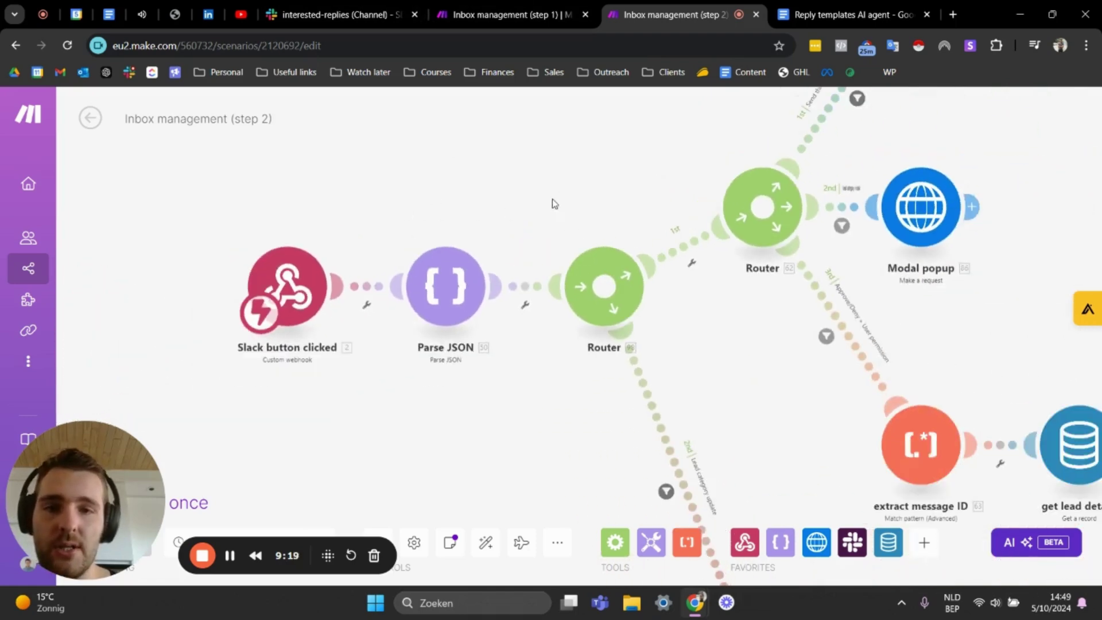
Step: Examine how the two routers in the step 2 scenario split into their separate branches
left_click_drag(698, 328, 495, 283)
scroll(522, 224, "down", 2)
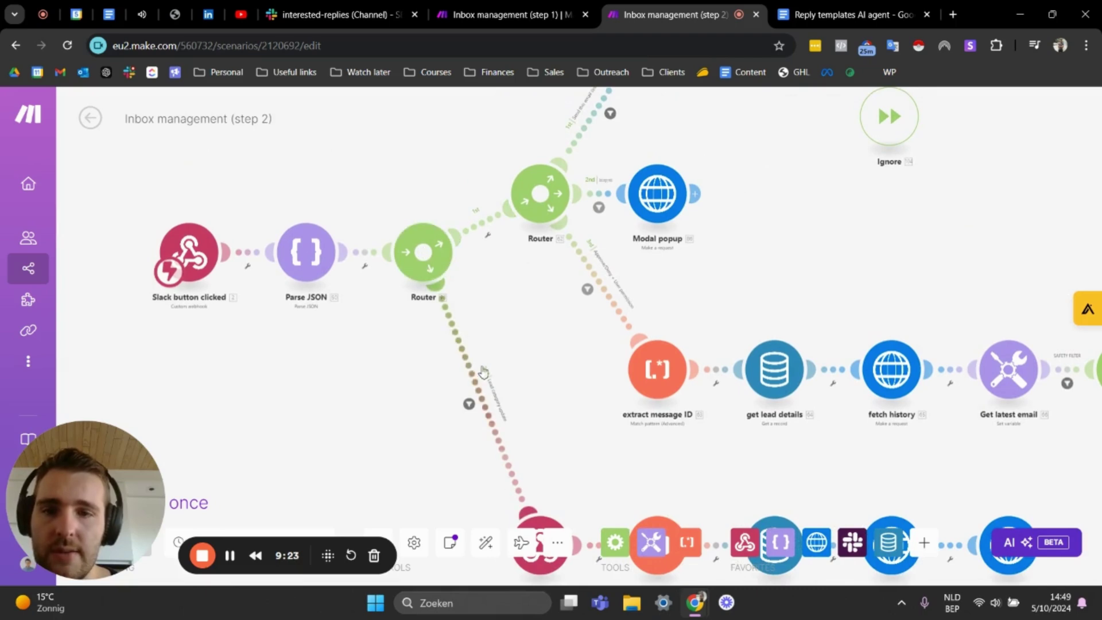
left_click_drag(536, 309, 525, 378)
scroll(488, 244, "up", 2)
scroll(524, 377, "down", 3)
left_click_drag(525, 427, 399, 349)
scroll(384, 177, "down", 2)
scroll(475, 306, "up", 2)
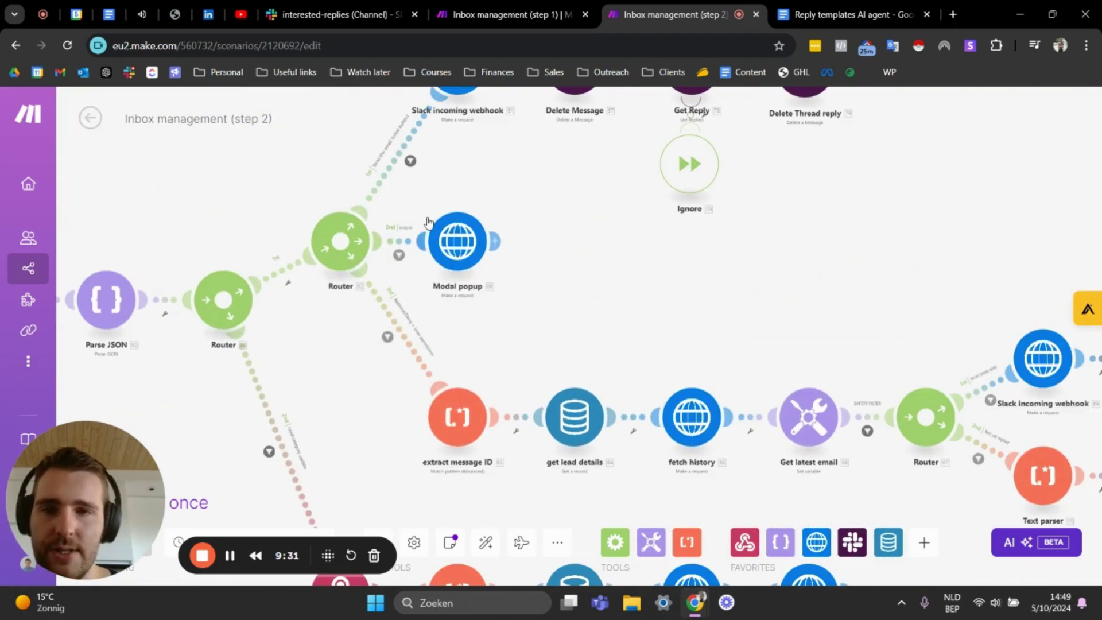
left_click_drag(466, 166, 486, 284)
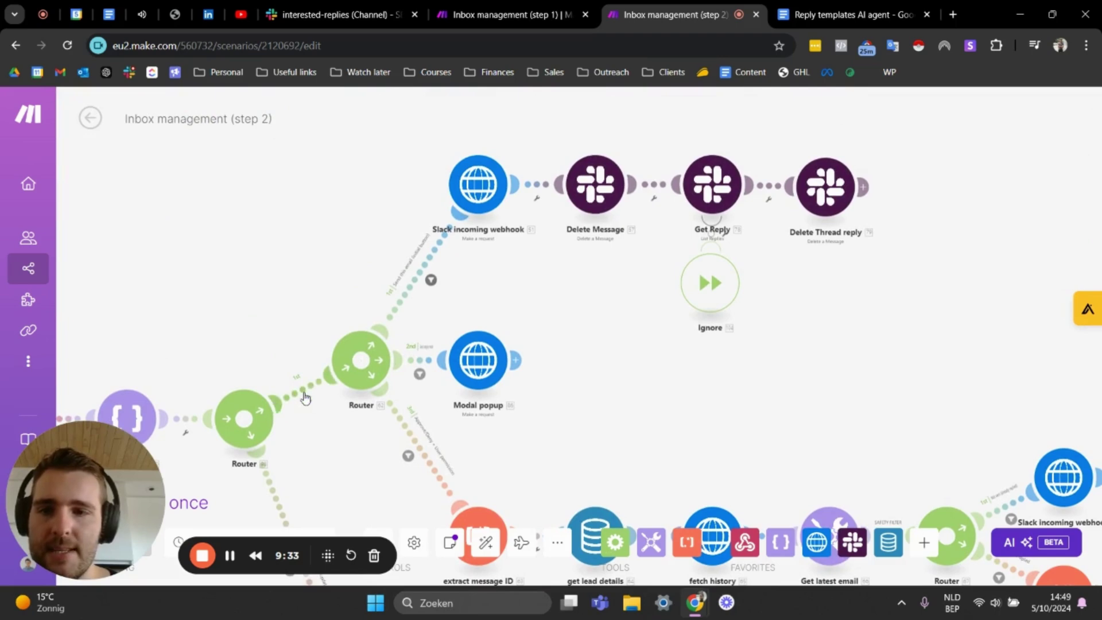
Step: Check the condition of the Lead category update filter on the first router's second route
scroll(459, 319, "up", 1)
left_click_drag(489, 246, 539, 180)
left_click_drag(407, 422, 410, 304)
left_click(355, 377)
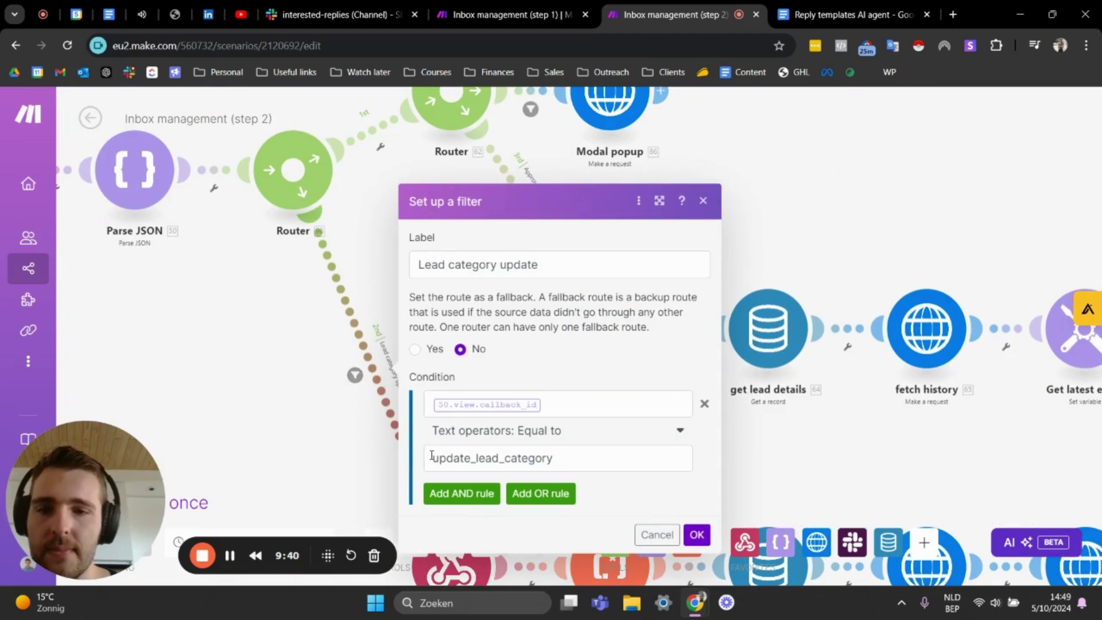
left_click(702, 201)
left_click_drag(457, 255, 420, 160)
left_click(312, 246)
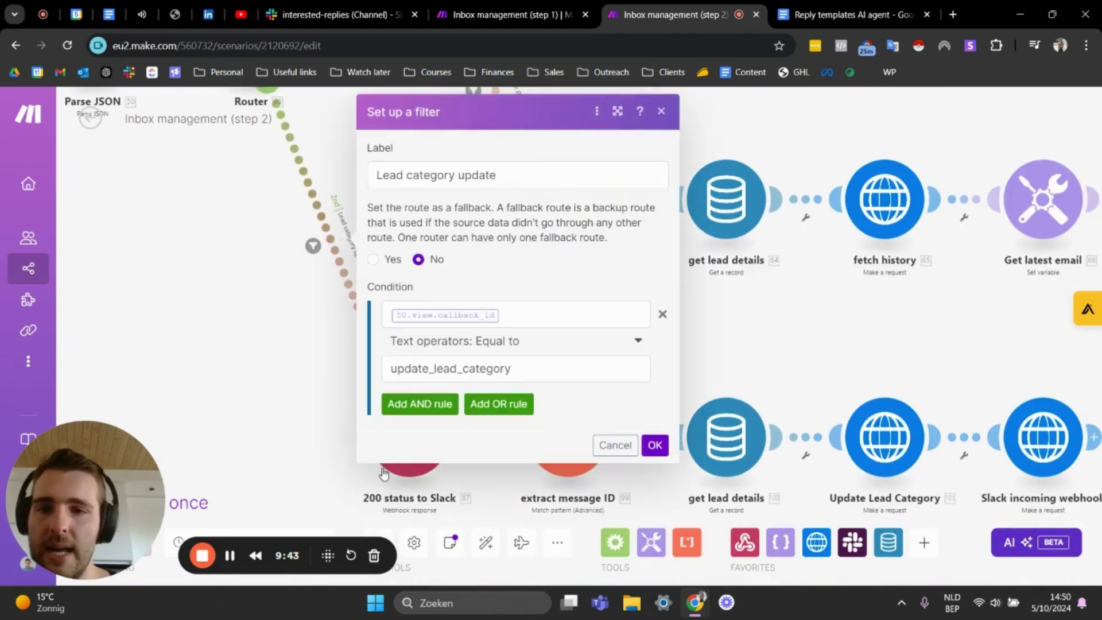
left_click(660, 110)
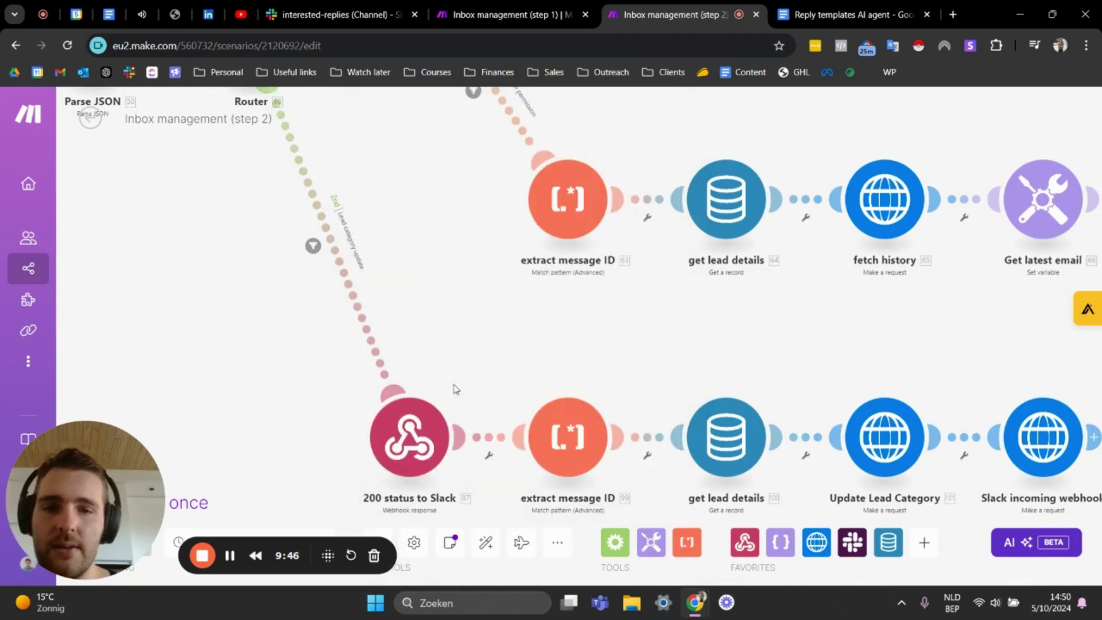
Step: Return to the second router and briefly check the Modal popup module and the filter on its route
scroll(348, 216, "down", 3)
left_click_drag(463, 205, 332, 389)
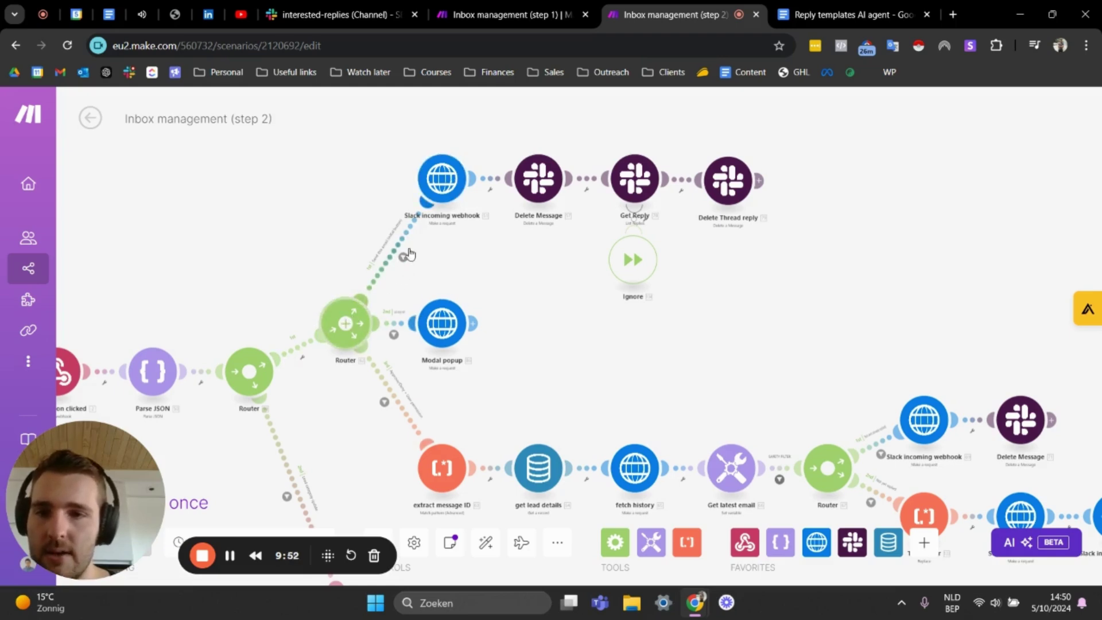
scroll(459, 264, "down", 2)
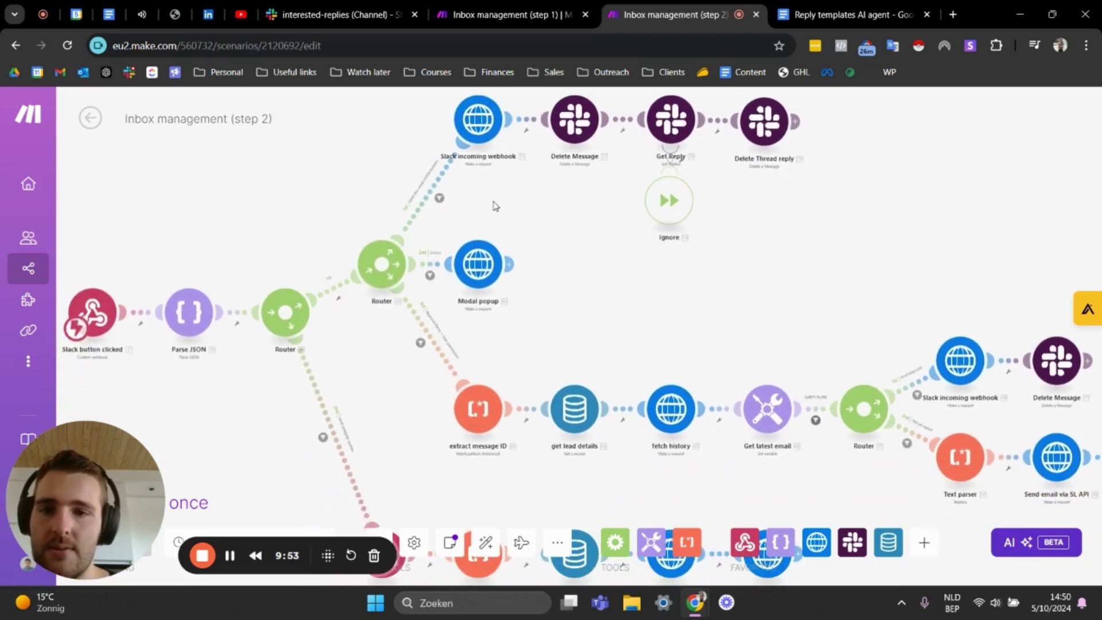
left_click(472, 275)
left_click(811, 112)
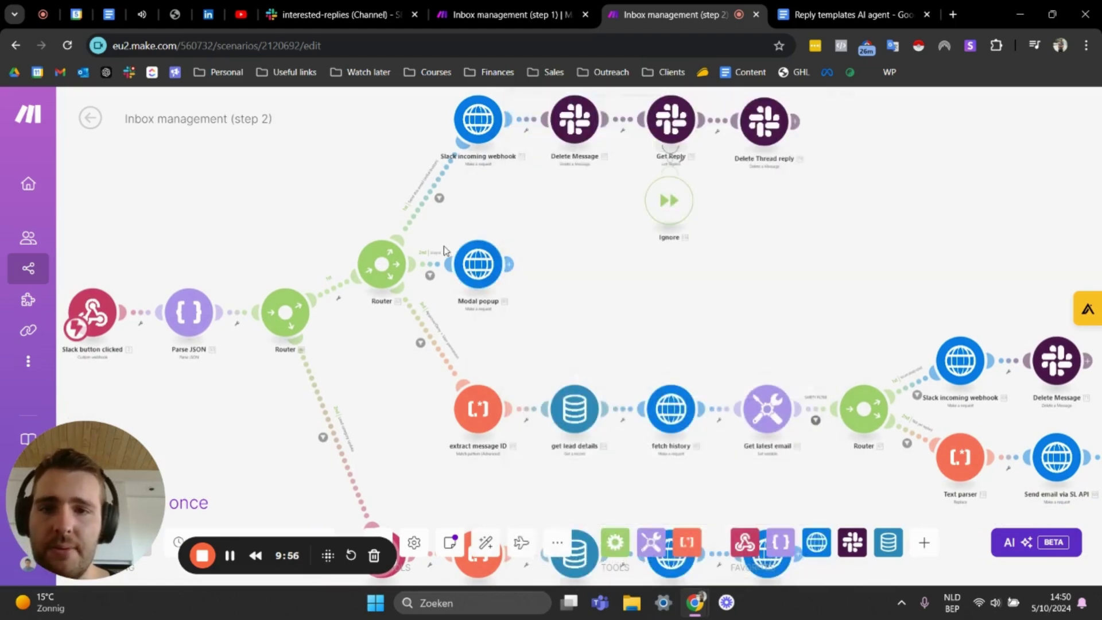
left_click(430, 275)
left_click(750, 111)
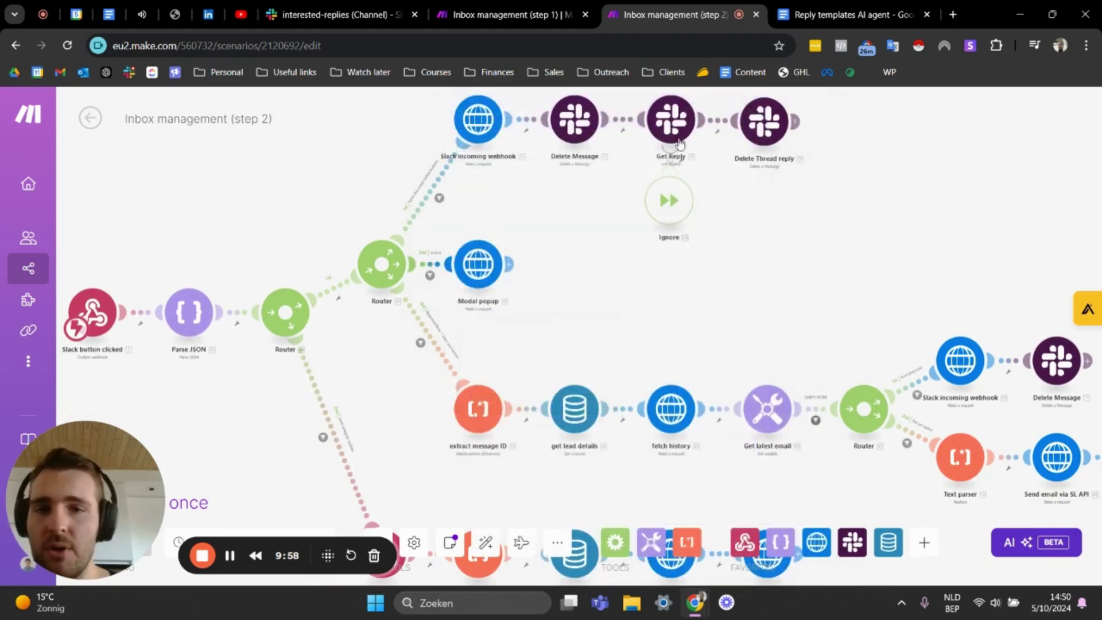
Step: Review the Modal popup module's request content and highlight the value of the Sales Asset Request category
scroll(507, 251, "up", 3)
left_click(451, 259)
scroll(601, 289, "down", 10)
scroll(601, 290, "down", 4)
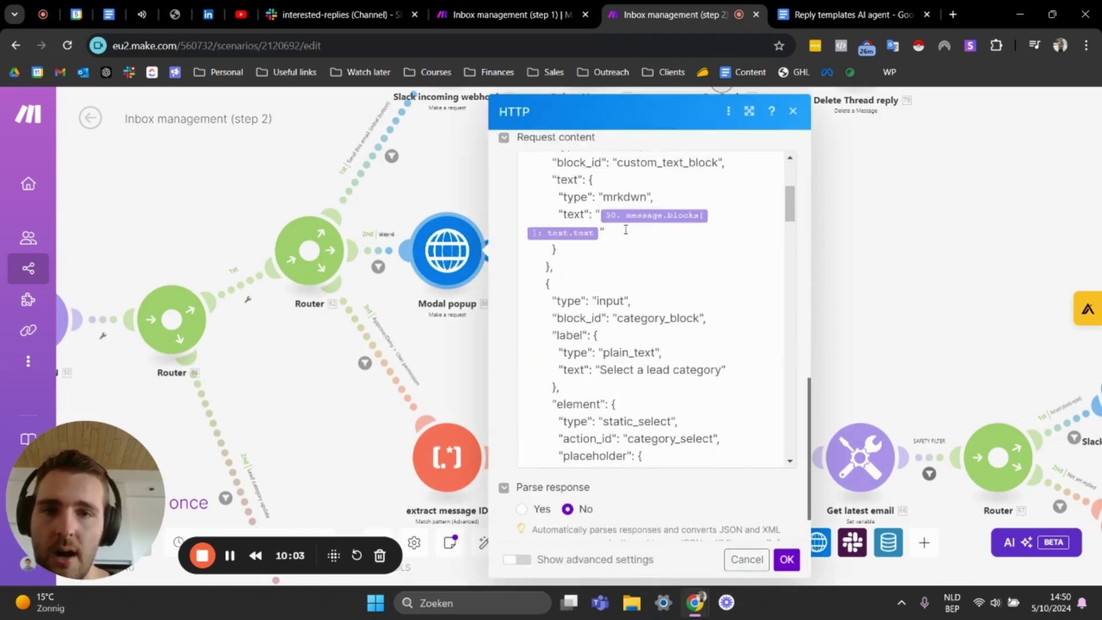
scroll(647, 230, "up", 4)
scroll(647, 230, "down", 10)
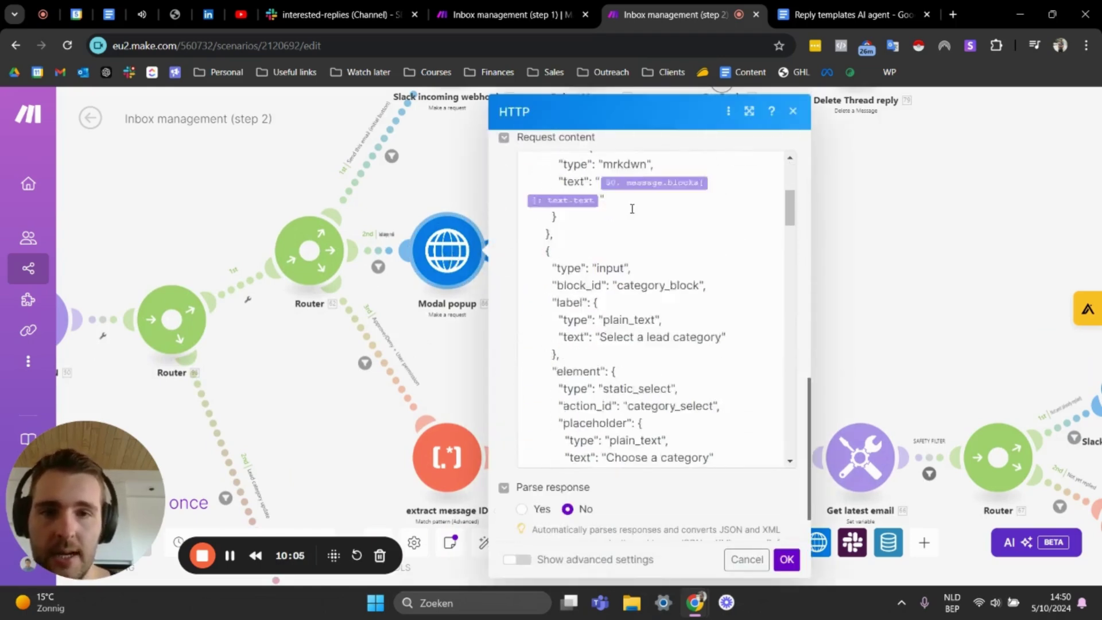
scroll(622, 206, "up", 2)
left_click(625, 239)
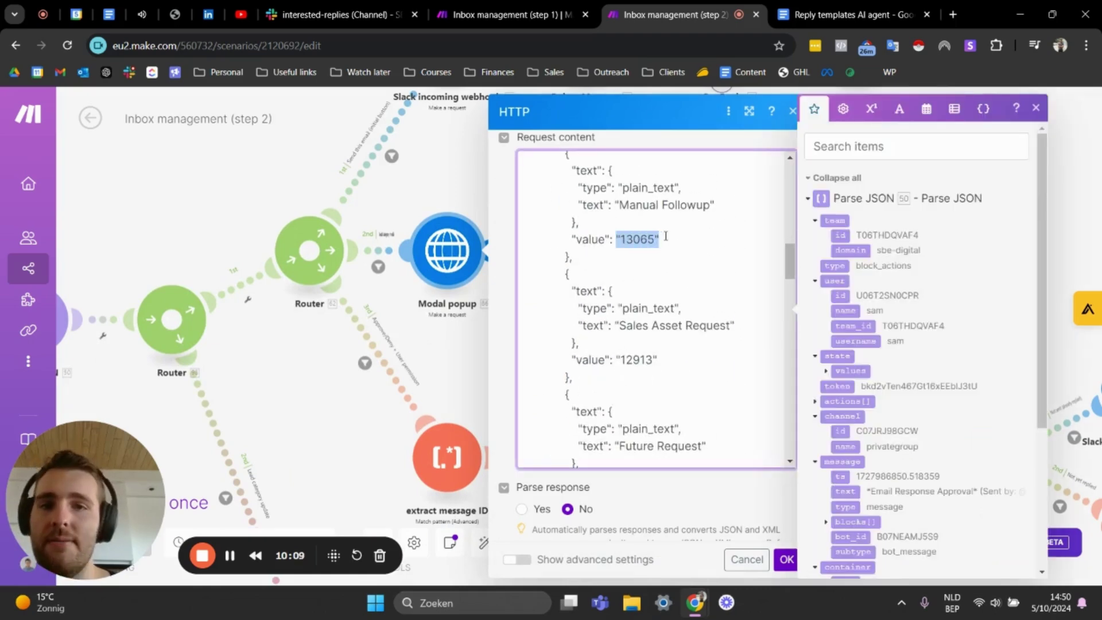
left_click(656, 239)
scroll(624, 256, "down", 2)
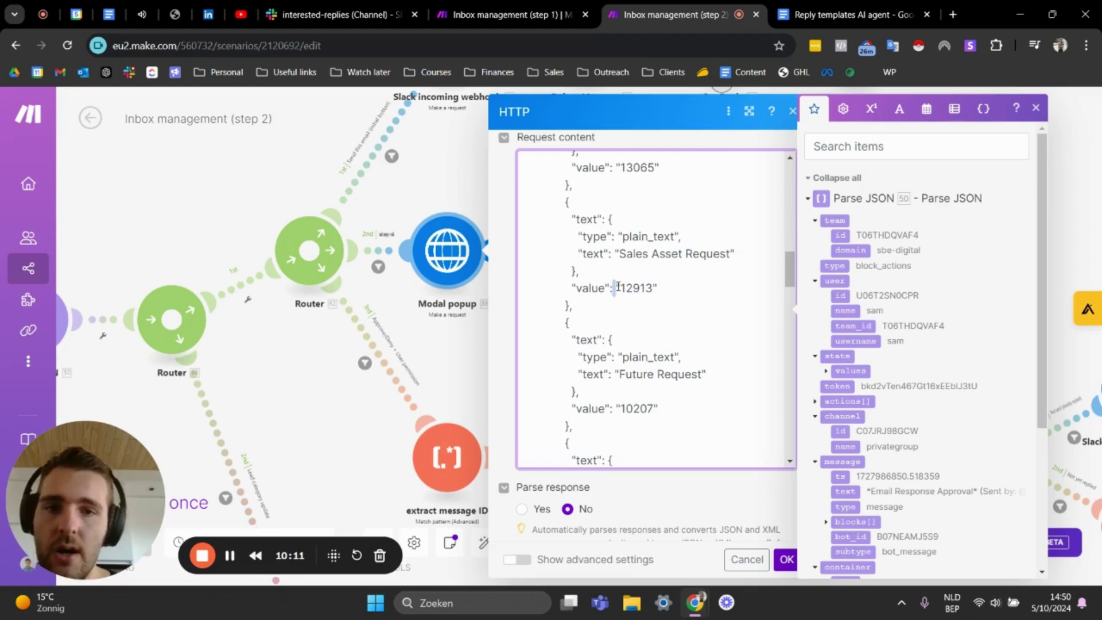
left_click_drag(616, 287, 658, 284)
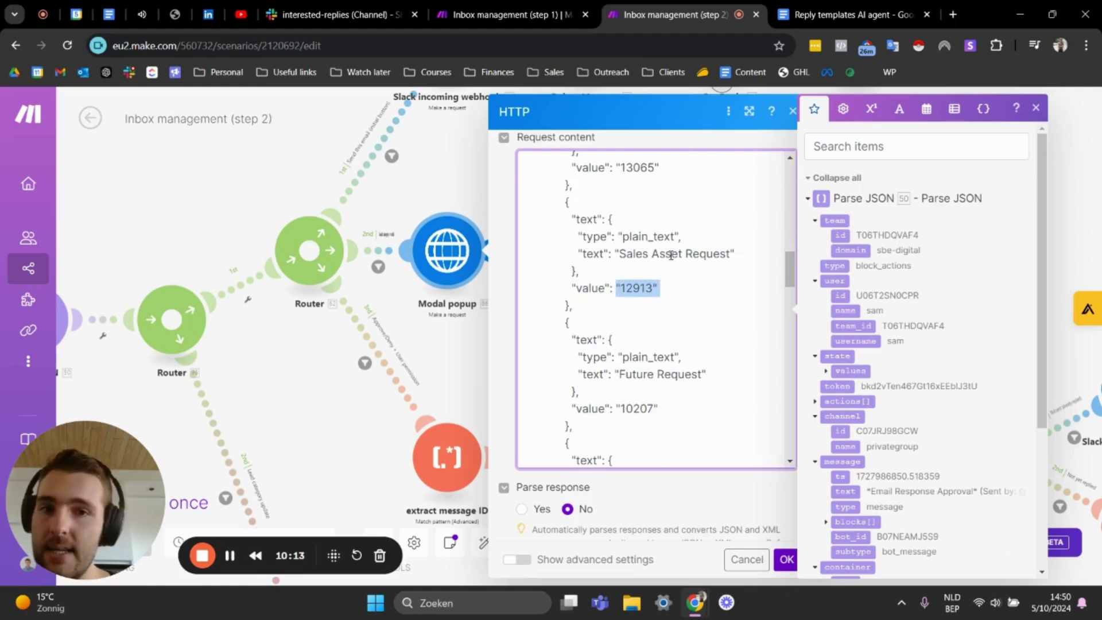
scroll(670, 261, "down", 3)
left_click(792, 111)
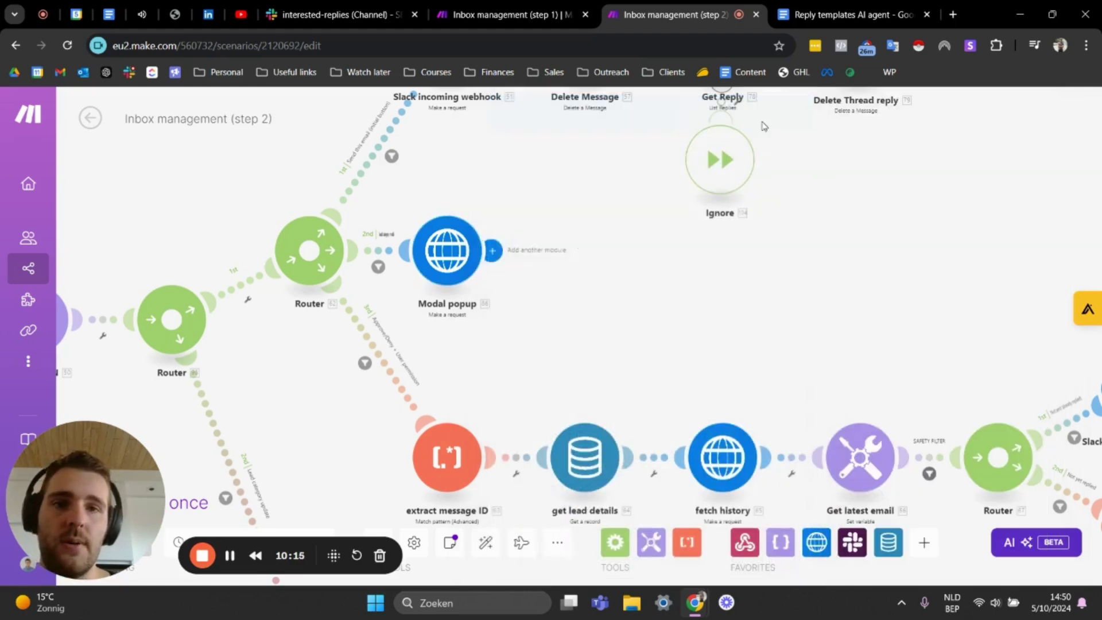
Step: Reopen the Modal popup module and highlight the Information Request category's value in the request content
left_click(436, 271)
scroll(627, 298, "down", 10)
scroll(627, 297, "up", 2)
scroll(596, 310, "down", 5)
left_click(586, 313)
left_click_drag(629, 352, 677, 351)
scroll(636, 314, "down", 10)
scroll(636, 315, "up", 3)
left_click_drag(559, 303, 630, 304)
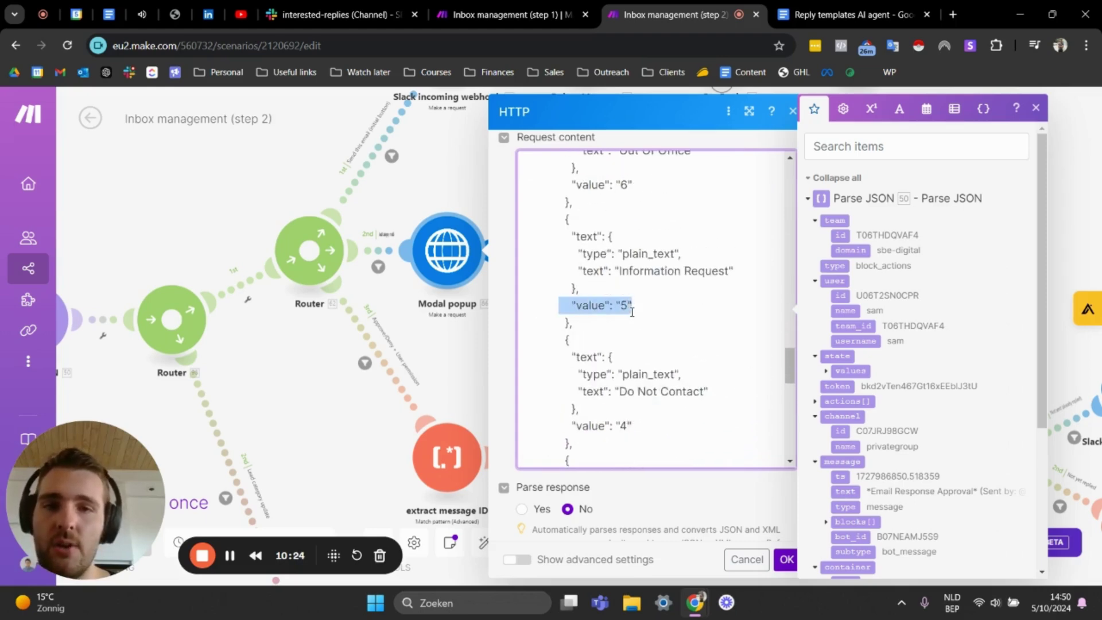
Step: Read the remaining category options in the request content, from Do Not Contact down to Interested
scroll(630, 304, "up", 1)
left_click(629, 338)
scroll(596, 326, "down", 3)
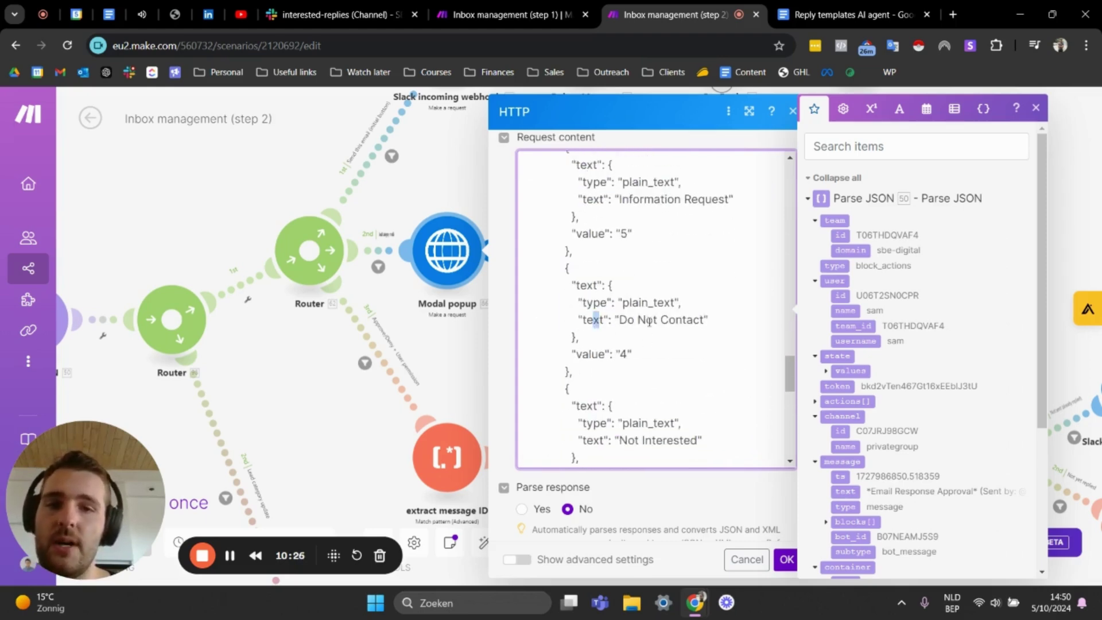
scroll(641, 280, "down", 3)
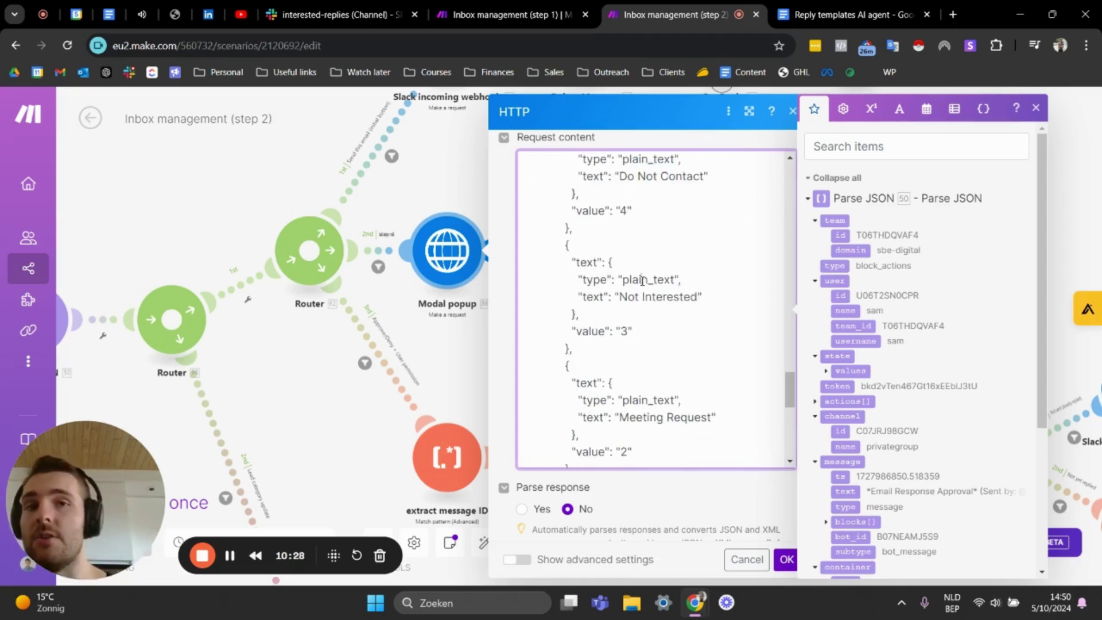
scroll(642, 280, "down", 3)
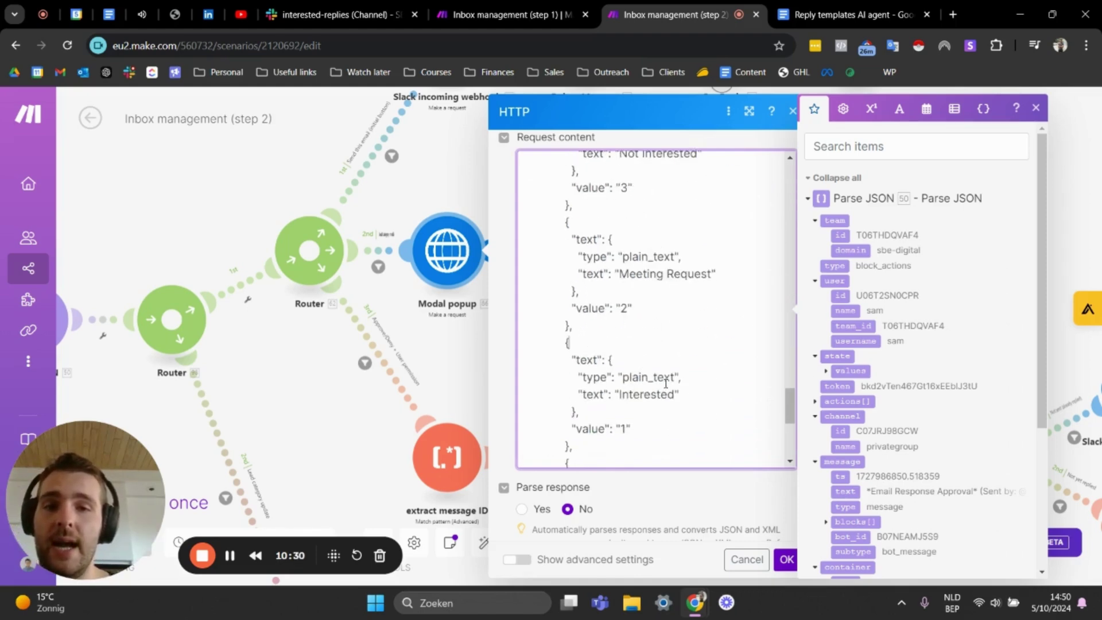
Step: Go back through the category options up to Future Request, pointing out the Positive Reply - Not A Good Fit value, and close the module
scroll(624, 295, "up", 15)
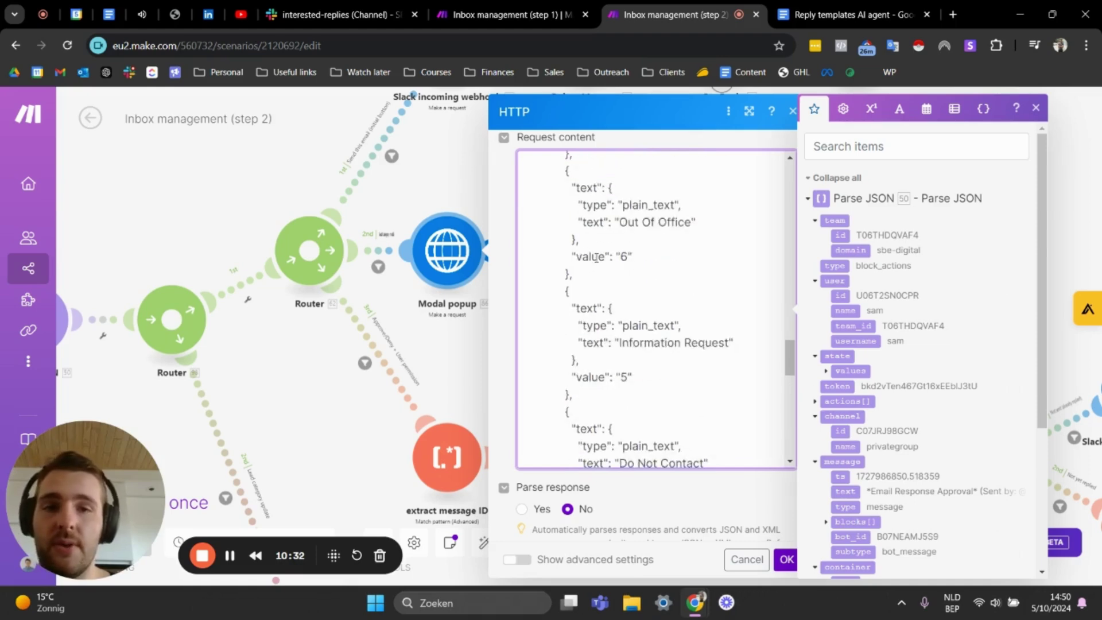
scroll(619, 258, "up", 2)
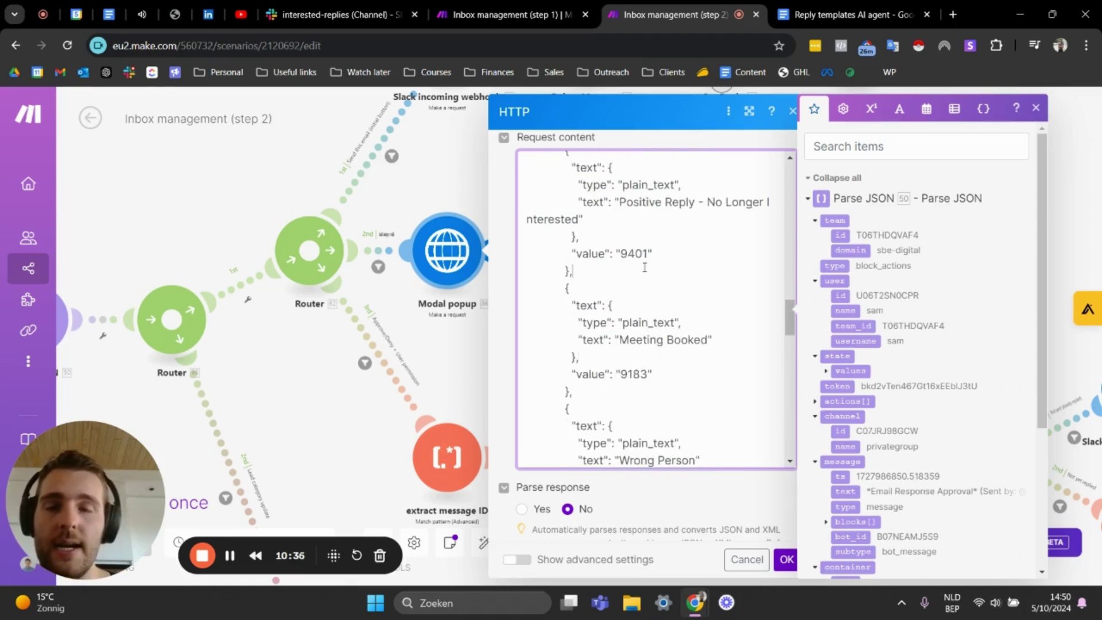
scroll(642, 246, "up", 3)
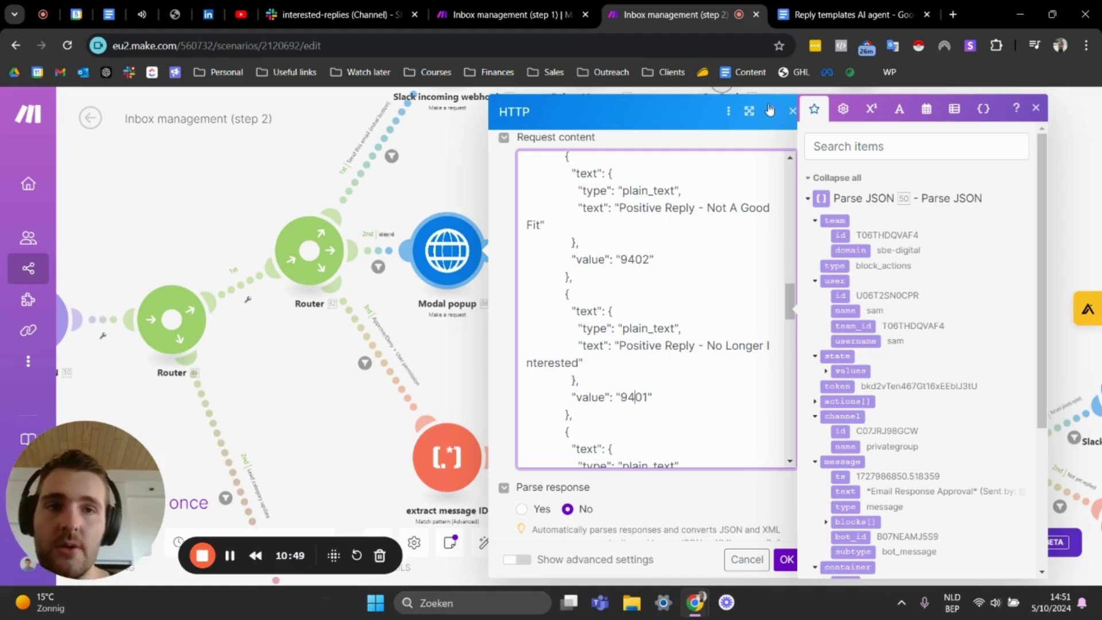
left_click_drag(627, 259, 679, 260)
left_click(665, 253)
scroll(676, 235, "up", 3)
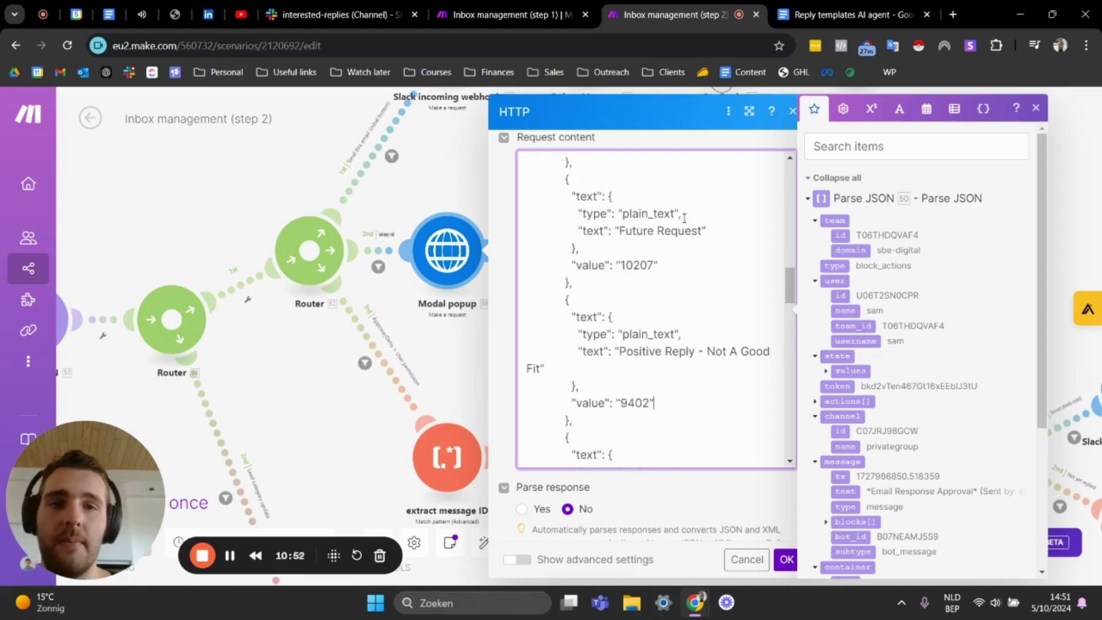
left_click(789, 111)
Step: Check the second router's Slack incoming webhook module and the Send this email (initial button) filter leading to it
left_click_drag(530, 186, 531, 329)
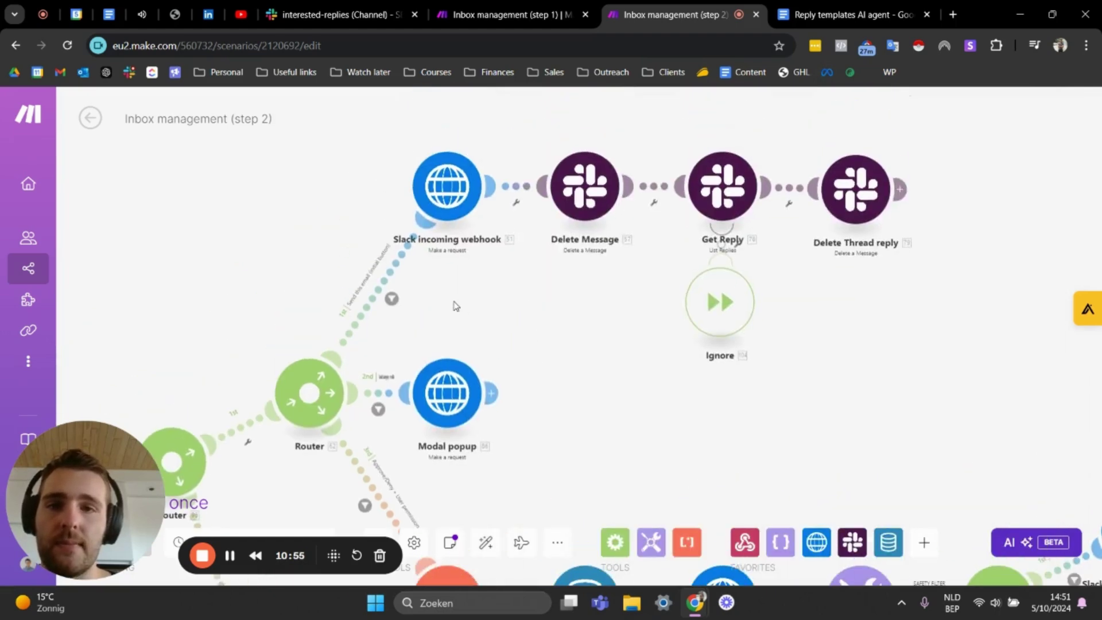
left_click_drag(463, 309, 482, 373)
left_click(459, 255)
scroll(675, 208, "down", 3)
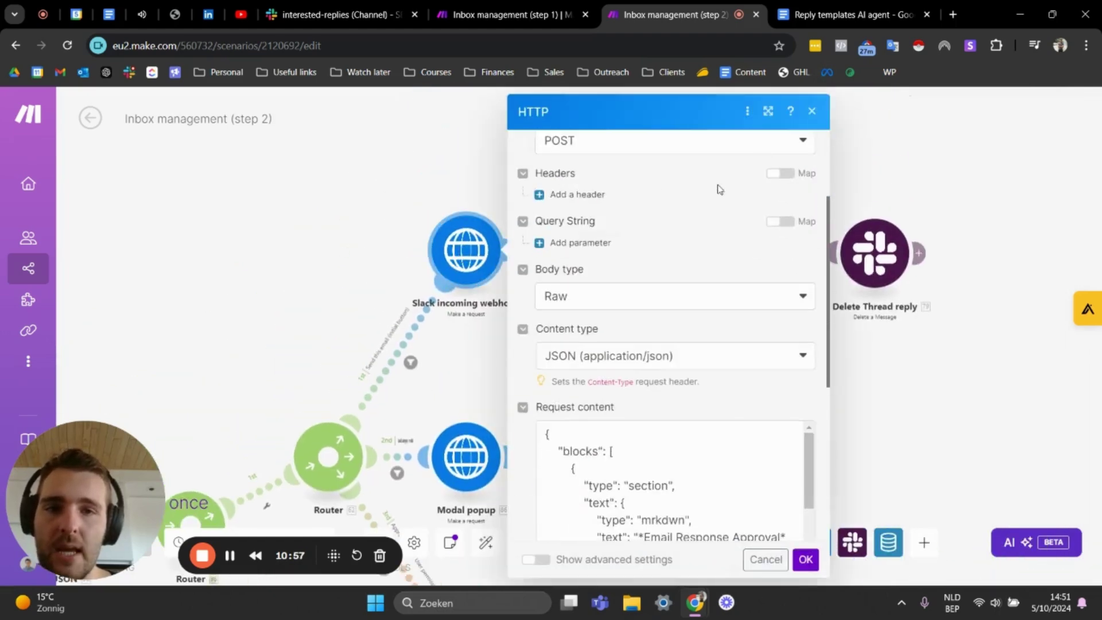
left_click(811, 112)
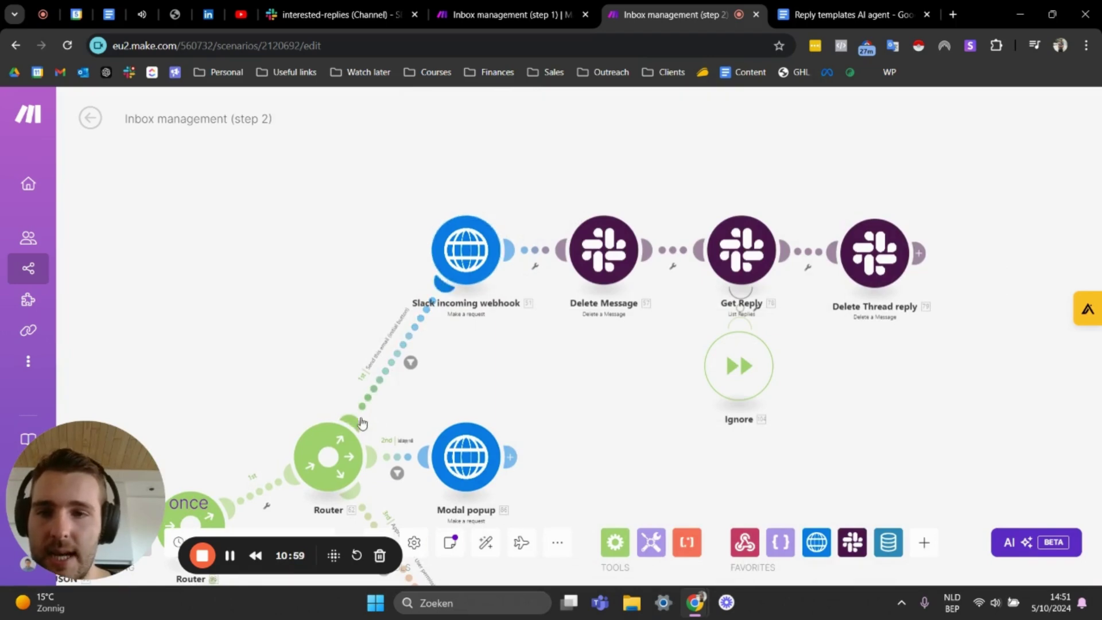
left_click(410, 362)
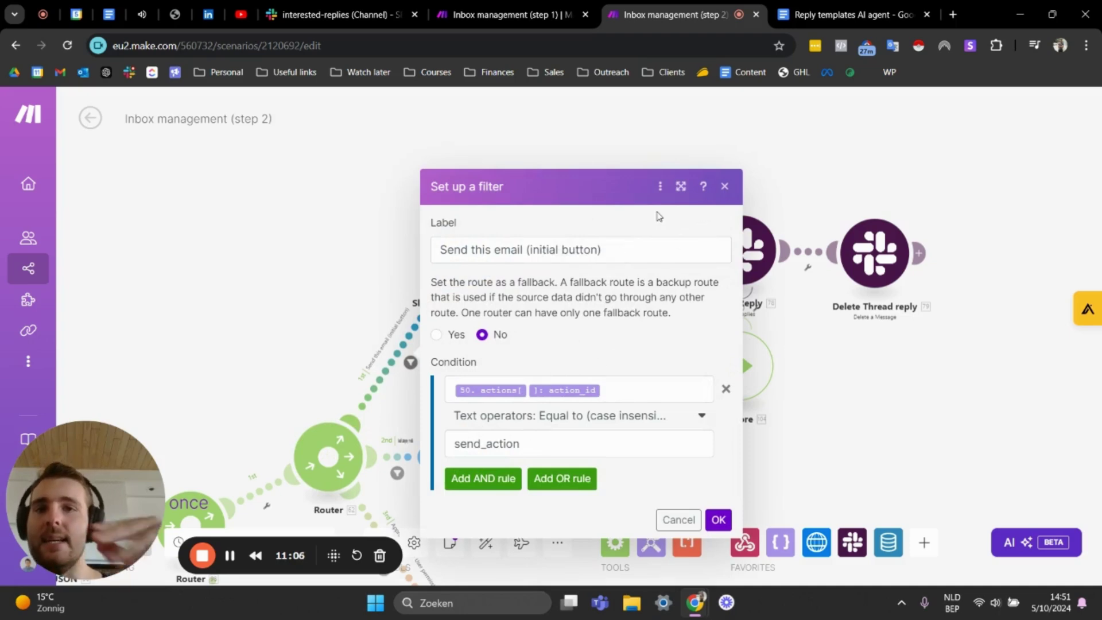
left_click(722, 186)
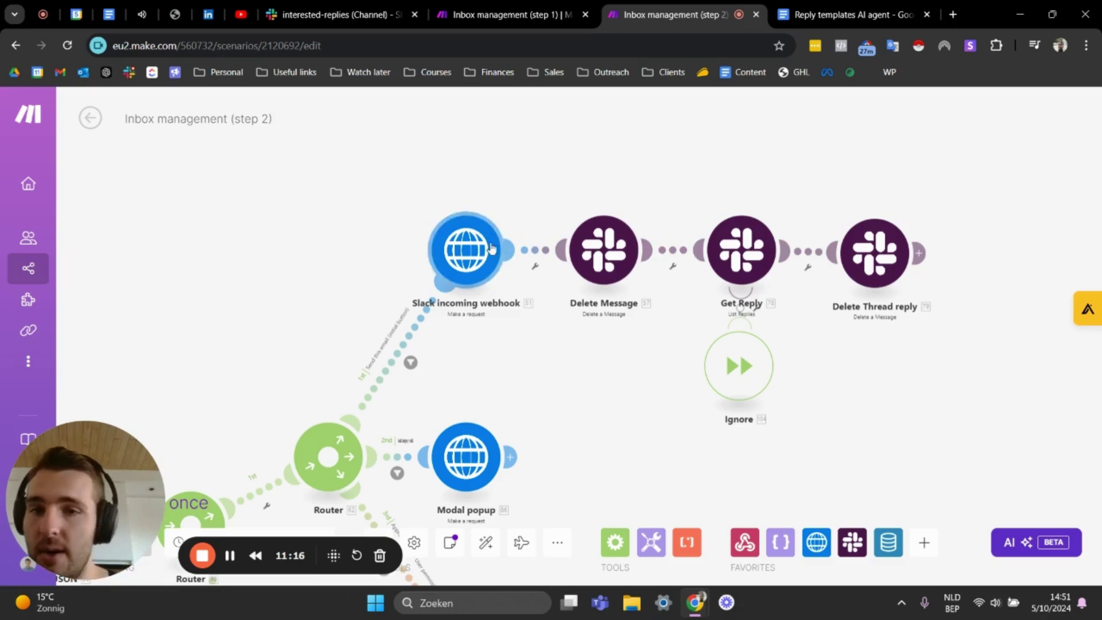
Step: Review the Slack incoming webhook module's request content through to its Lead Category button block
left_click(447, 251)
scroll(601, 215, "down", 15)
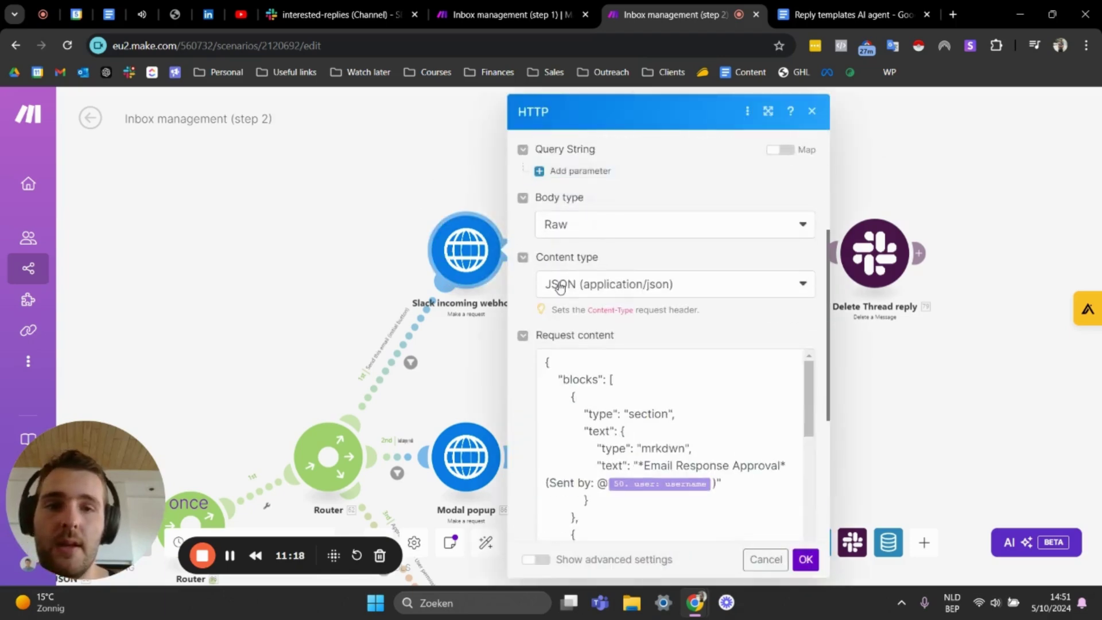
scroll(644, 253, "down", 3)
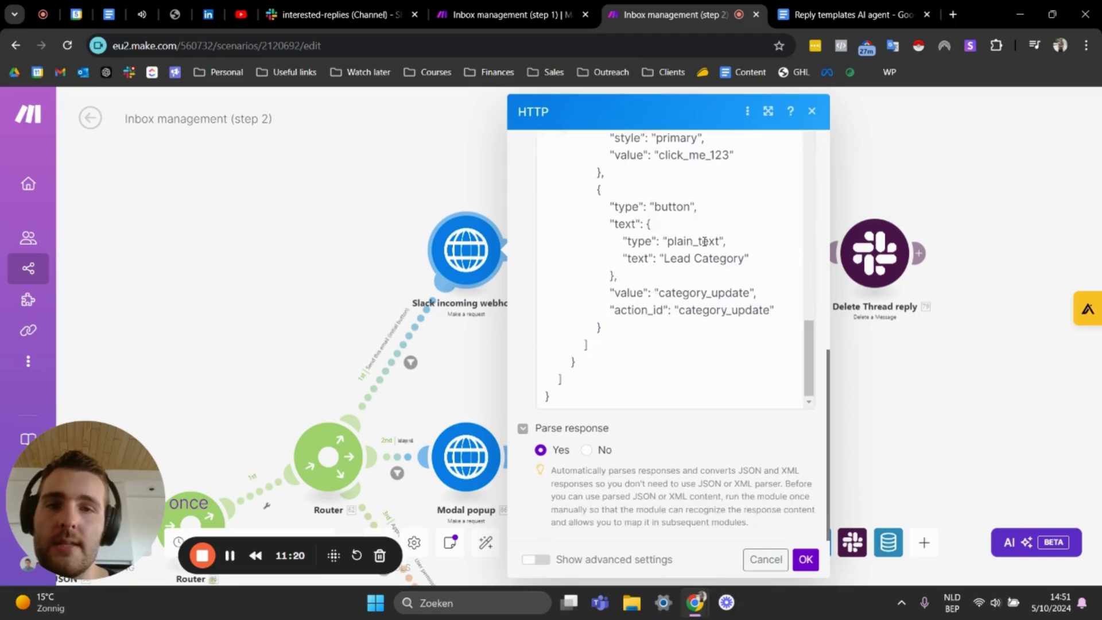
scroll(644, 252, "up", 8)
left_click(810, 111)
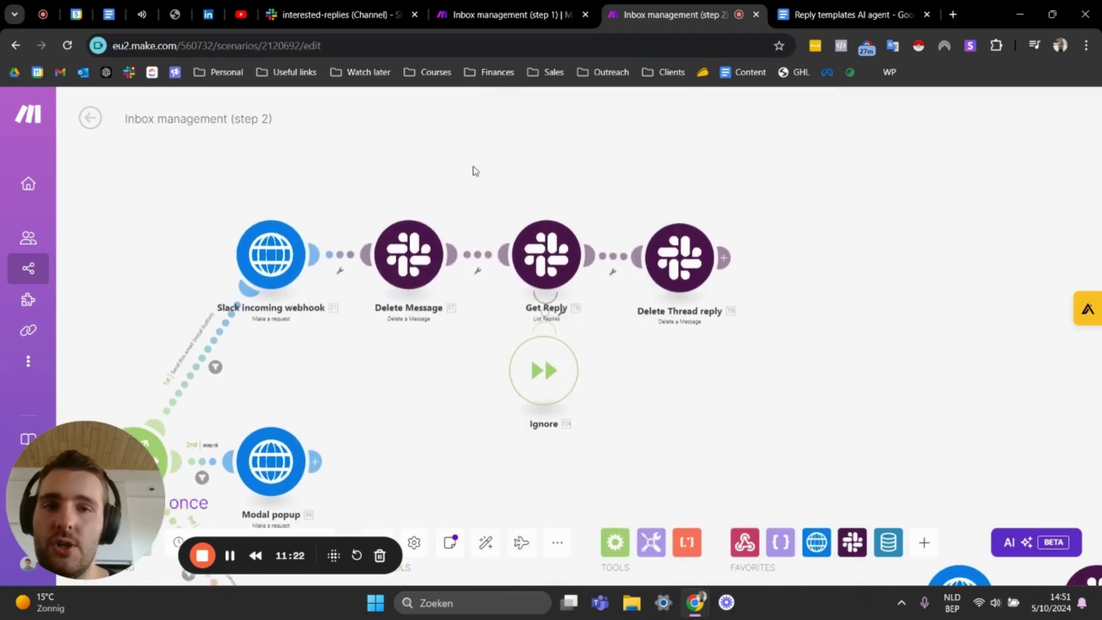
Step: Check the channel and message ID fields of the Delete Message module and open the Get Reply module's settings
left_click_drag(421, 197, 528, 231)
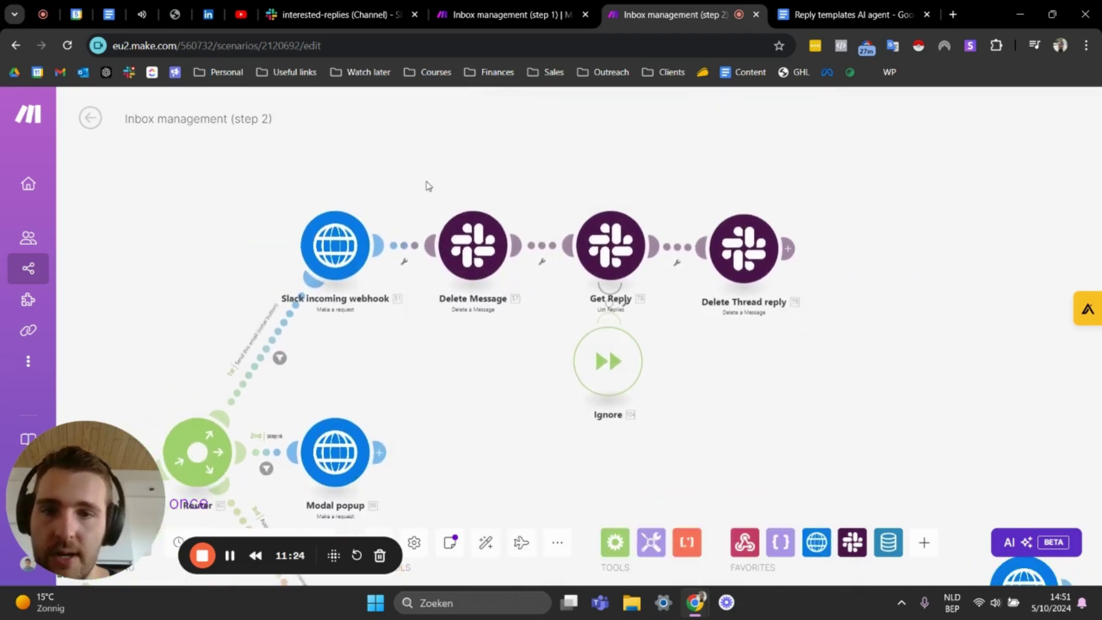
left_click(472, 245)
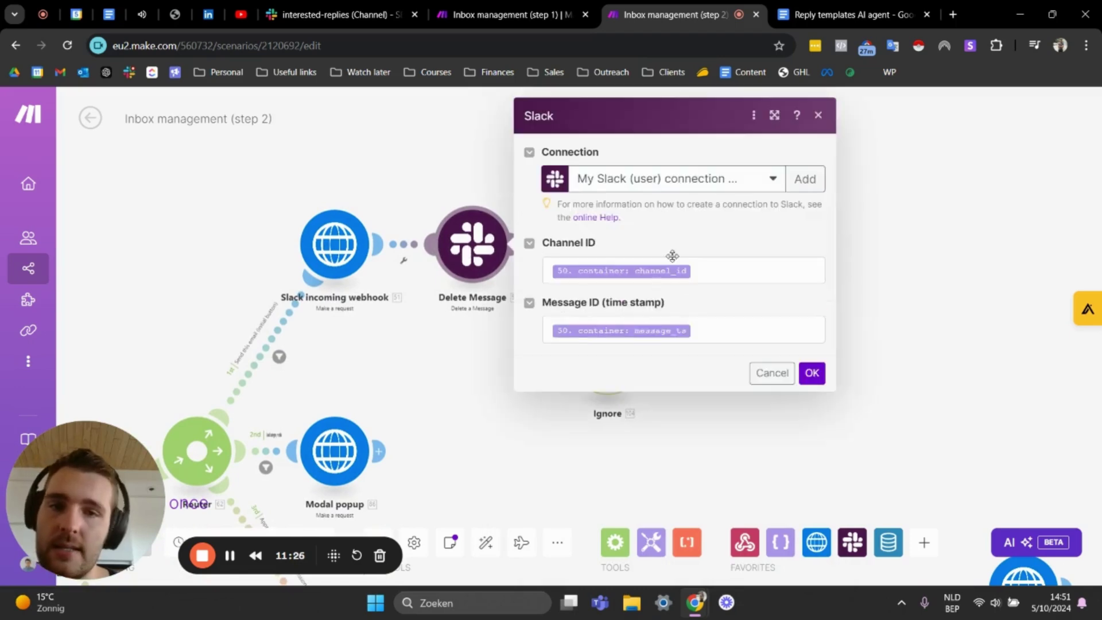
left_click(818, 116)
left_click(610, 246)
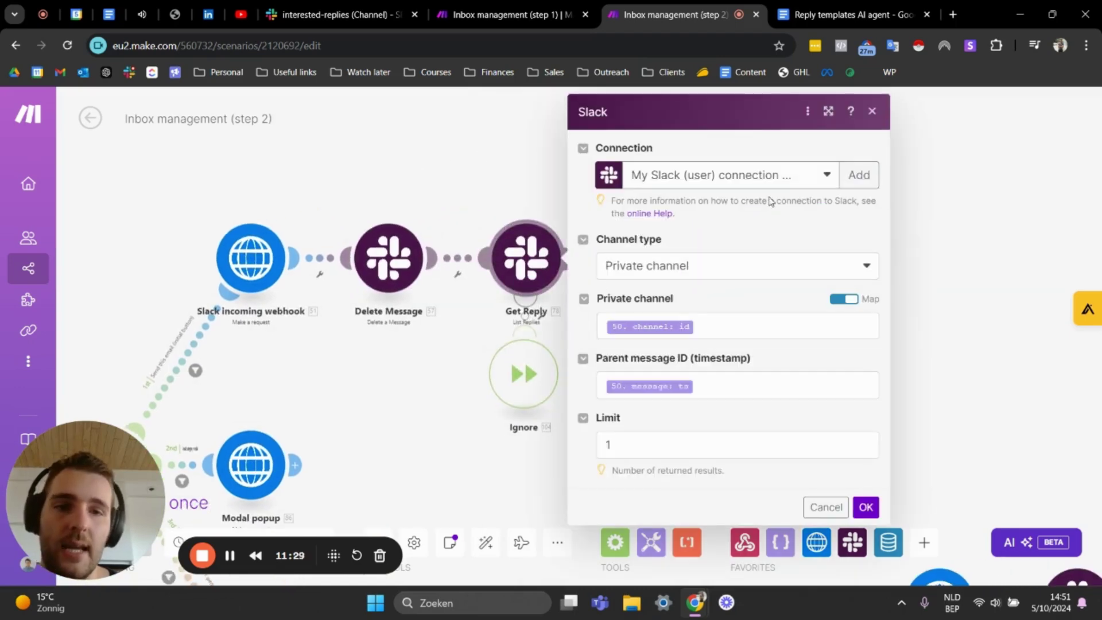
Step: Close the Get Reply settings and check the channel ID and message ID fields of the Delete Thread reply module
left_click(869, 120)
left_click(679, 290)
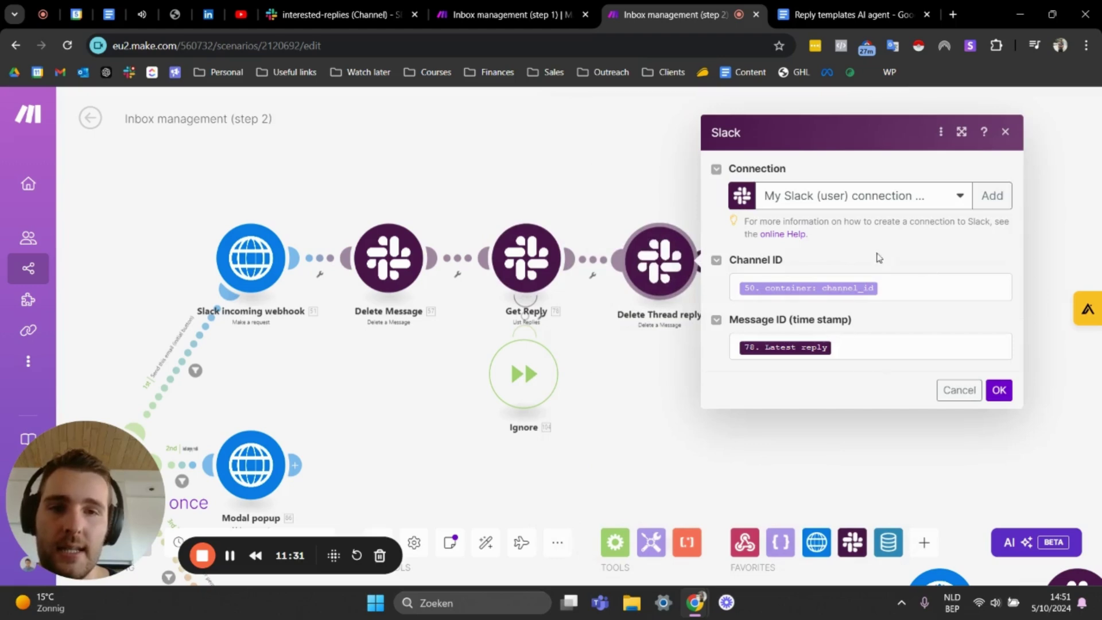
left_click(1005, 132)
Step: Find the Lead category update route leaving the first router and check its filter condition
scroll(574, 287, "down", 1)
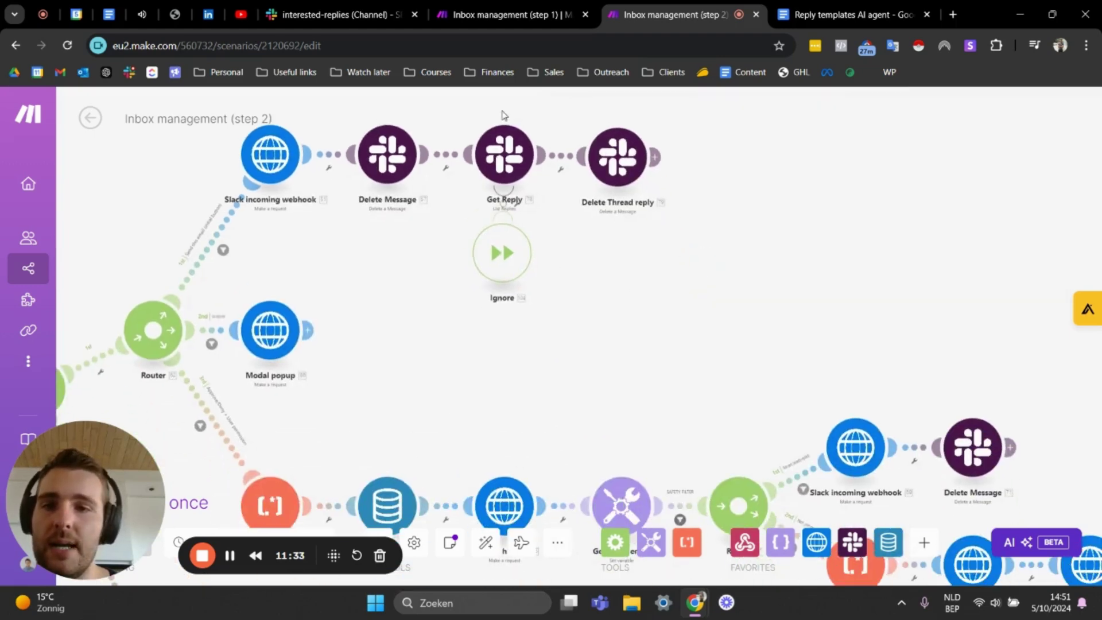
left_click_drag(428, 310, 464, 134)
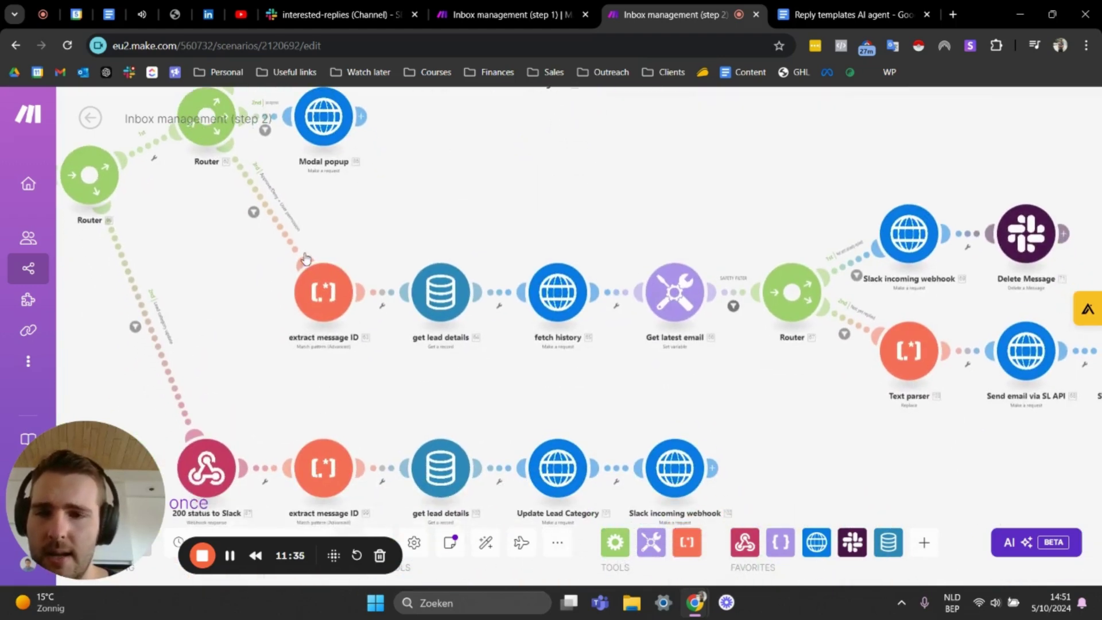
left_click_drag(337, 374, 442, 367)
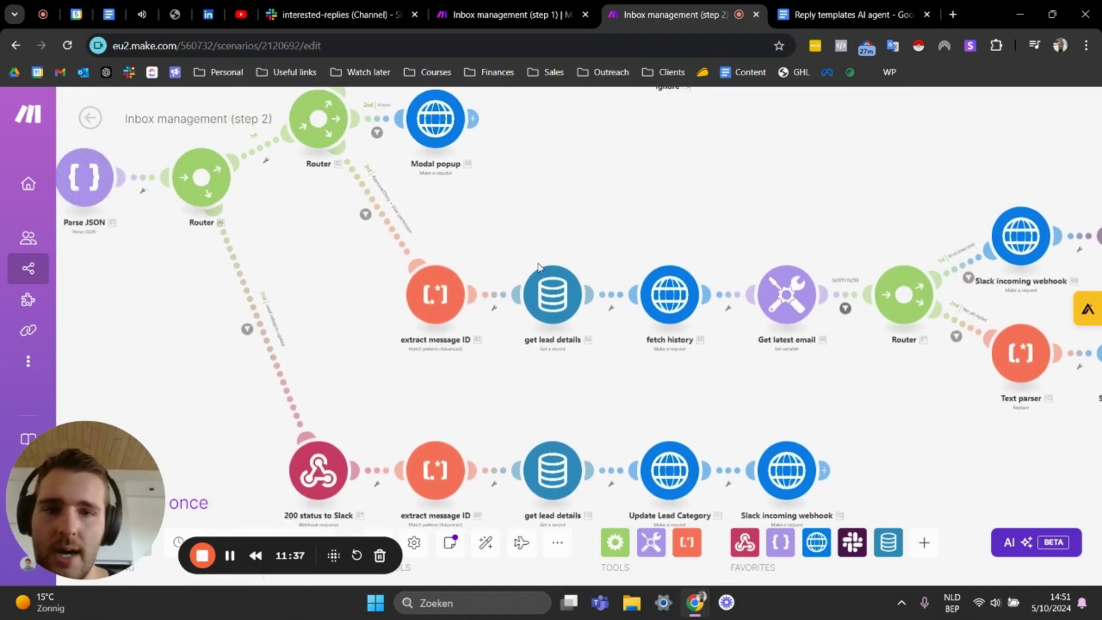
left_click_drag(529, 263, 493, 236)
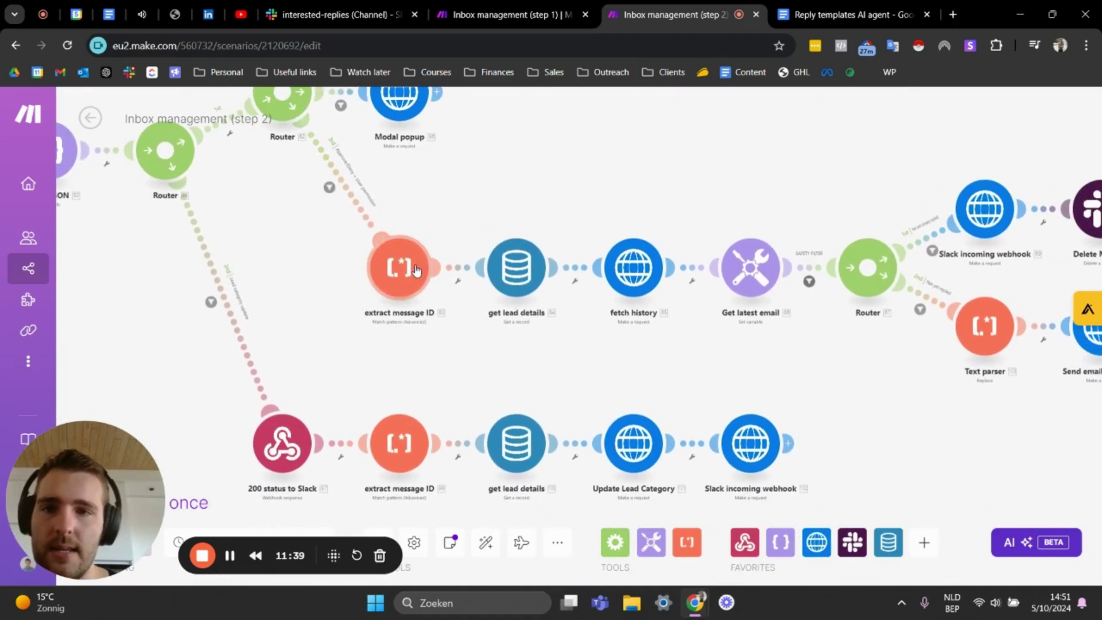
scroll(417, 351, "down", 4)
scroll(310, 210, "up", 5)
scroll(445, 344, "down", 5)
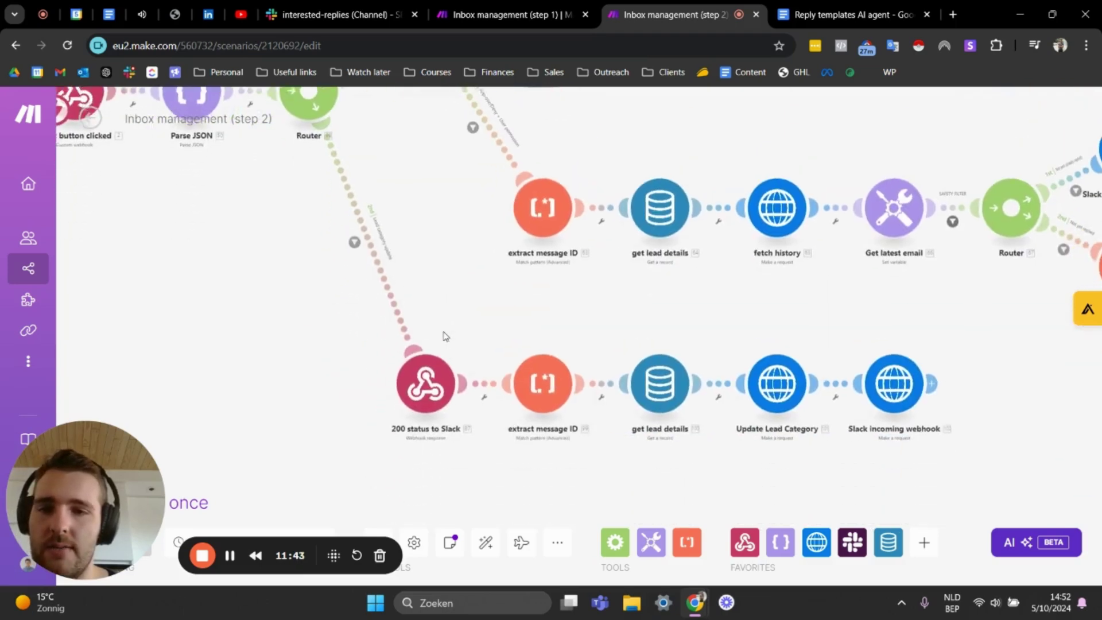
left_click(357, 184)
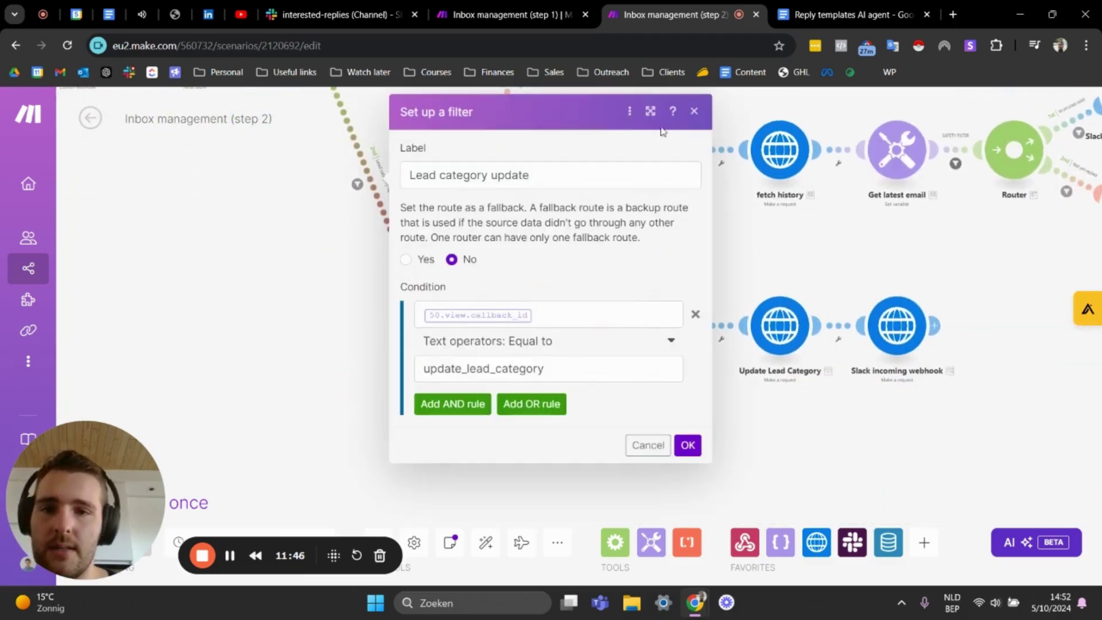
left_click(695, 112)
scroll(465, 277, "up", 2)
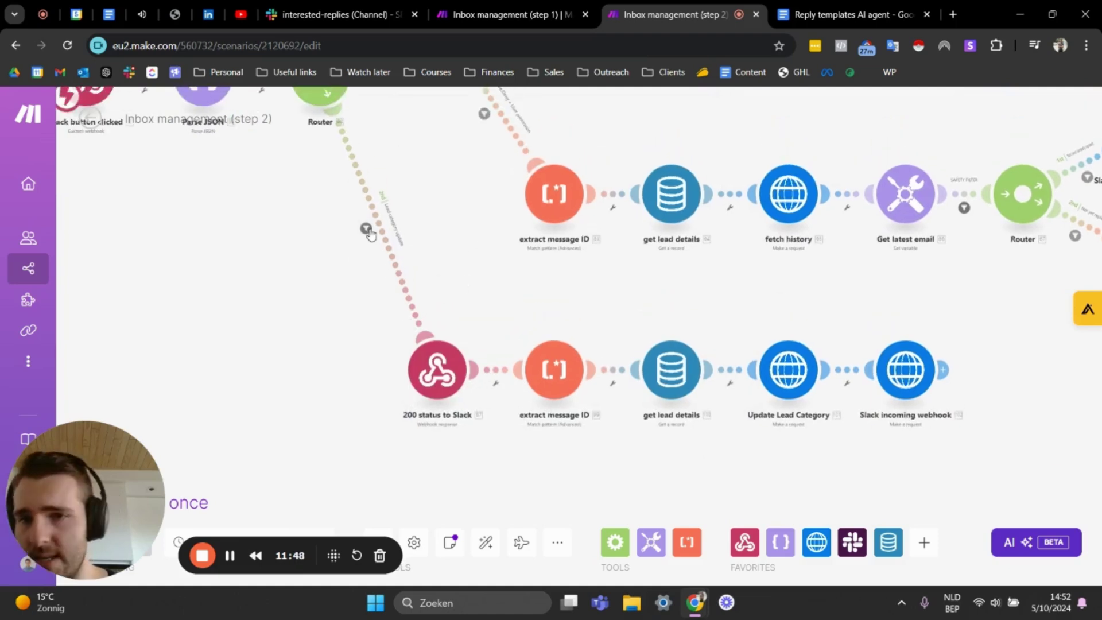
left_click(365, 228)
Step: Check the 200 status to Slack webhook response module at the start of the Lead category update route
left_click_drag(516, 303, 492, 201)
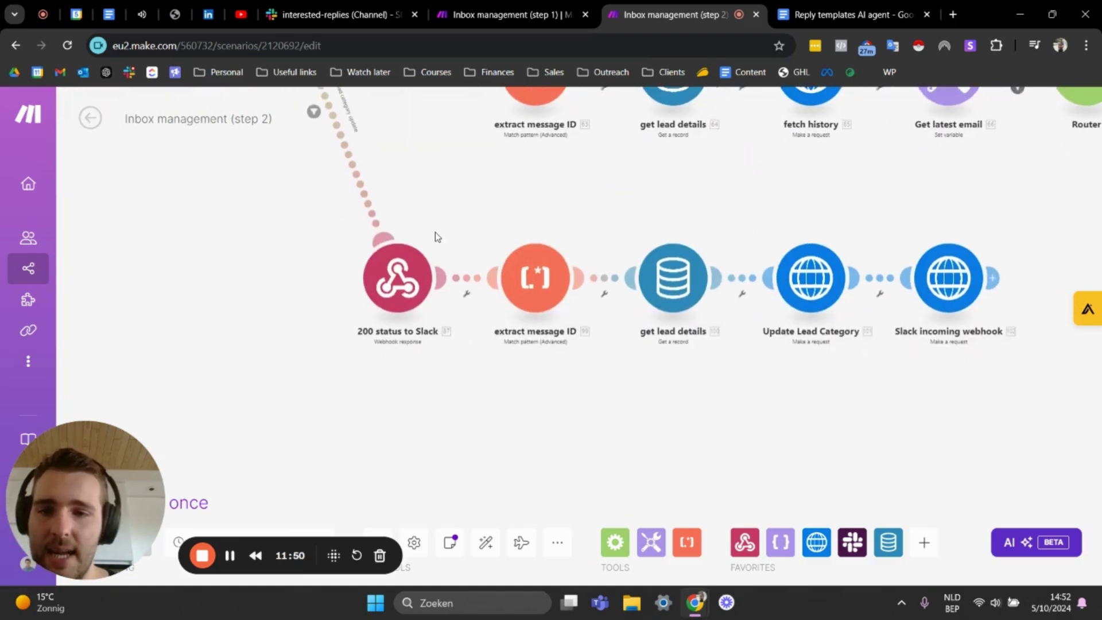
left_click(411, 287)
left_click(740, 111)
Step: Review the match options and pattern of the extract message ID module on the Lead category update route
left_click_drag(462, 229, 378, 219)
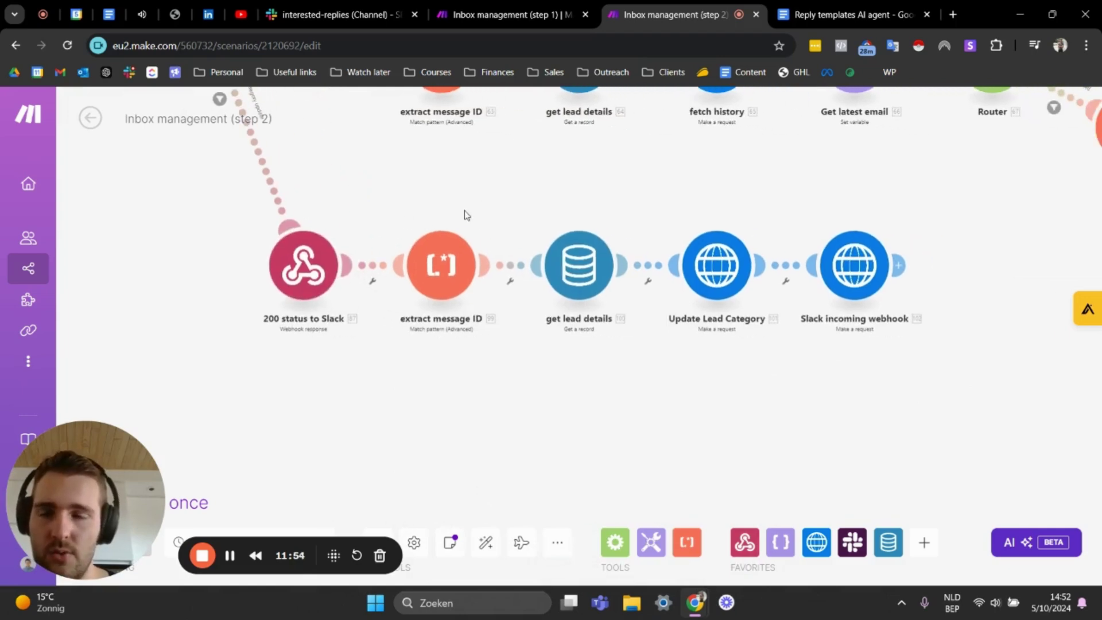
left_click(441, 281)
scroll(573, 247, "down", 3)
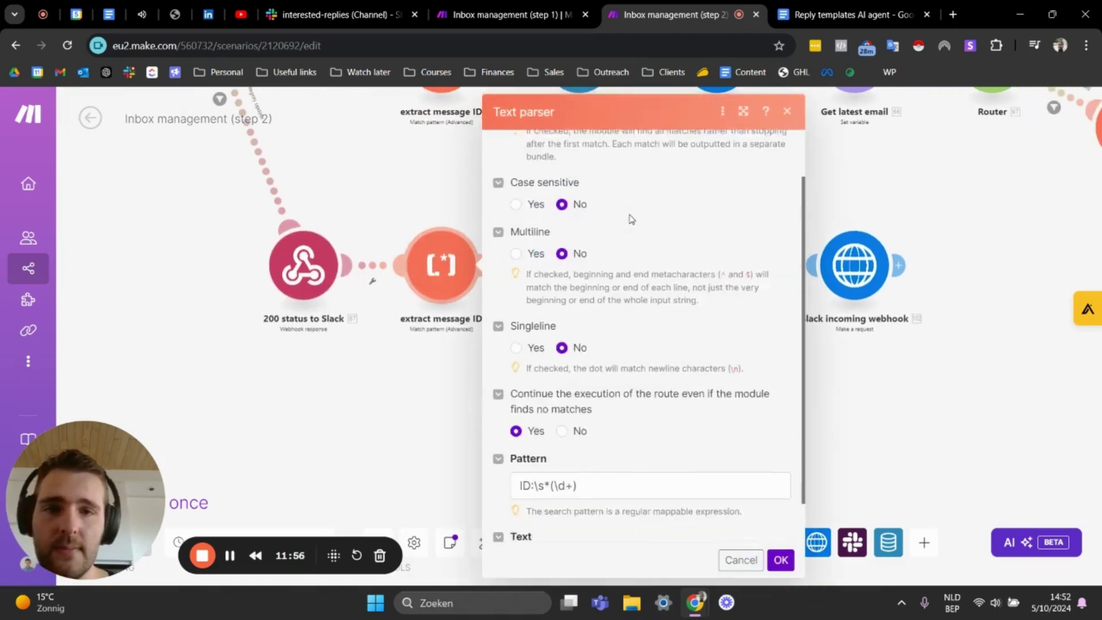
scroll(643, 338, "up", 3)
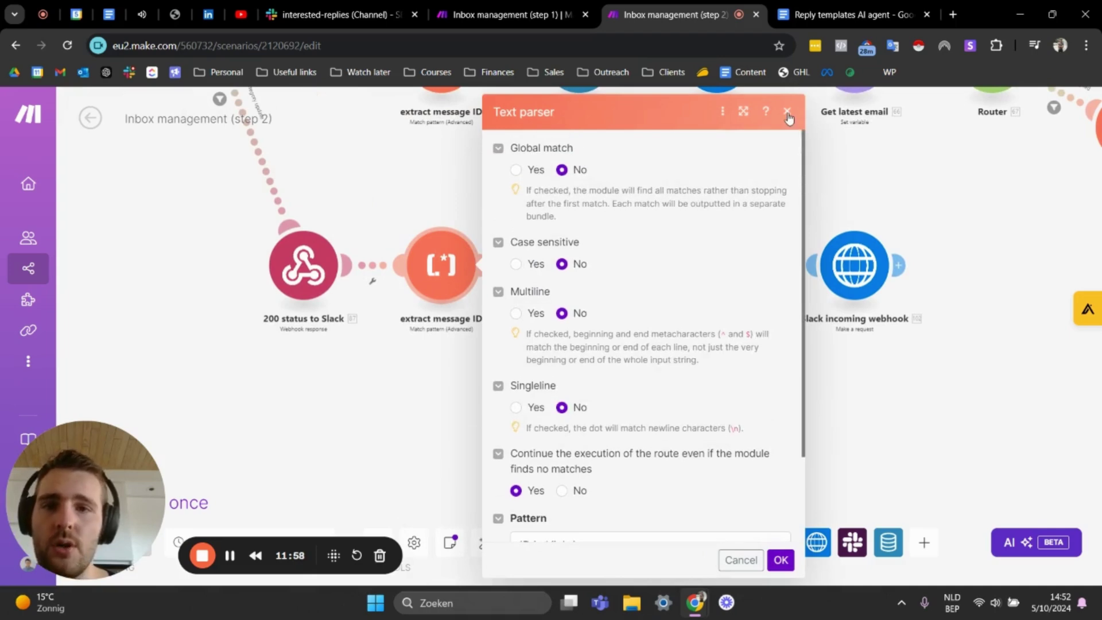
left_click(786, 112)
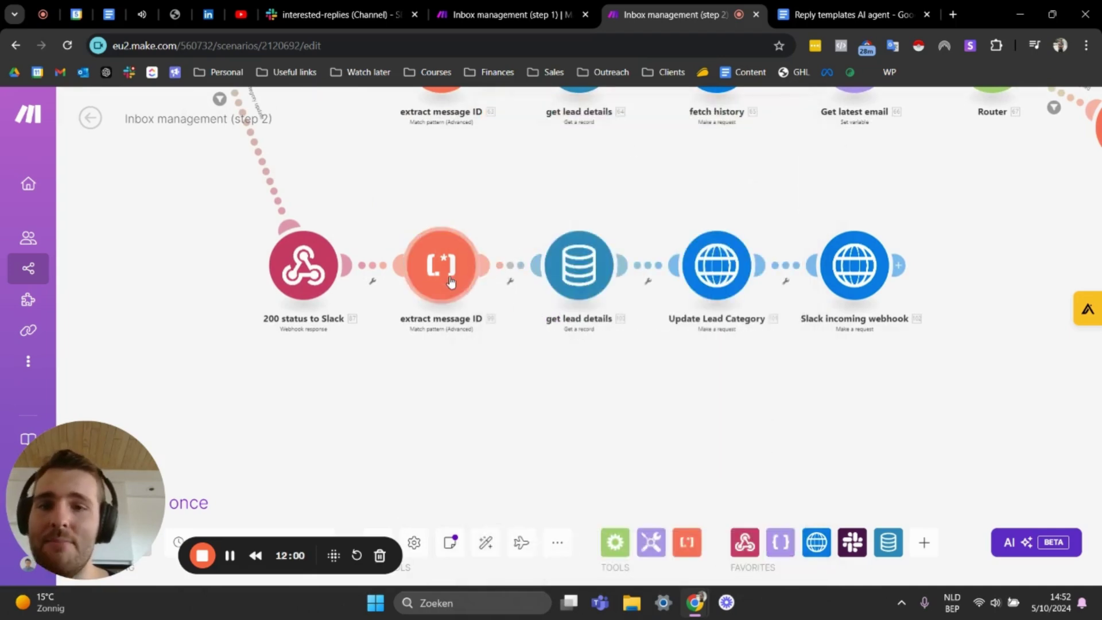
Step: Check the lower get lead details module's data store and key, and compare them with the Data store module in the step 1 scenario
left_click_drag(465, 207, 495, 279)
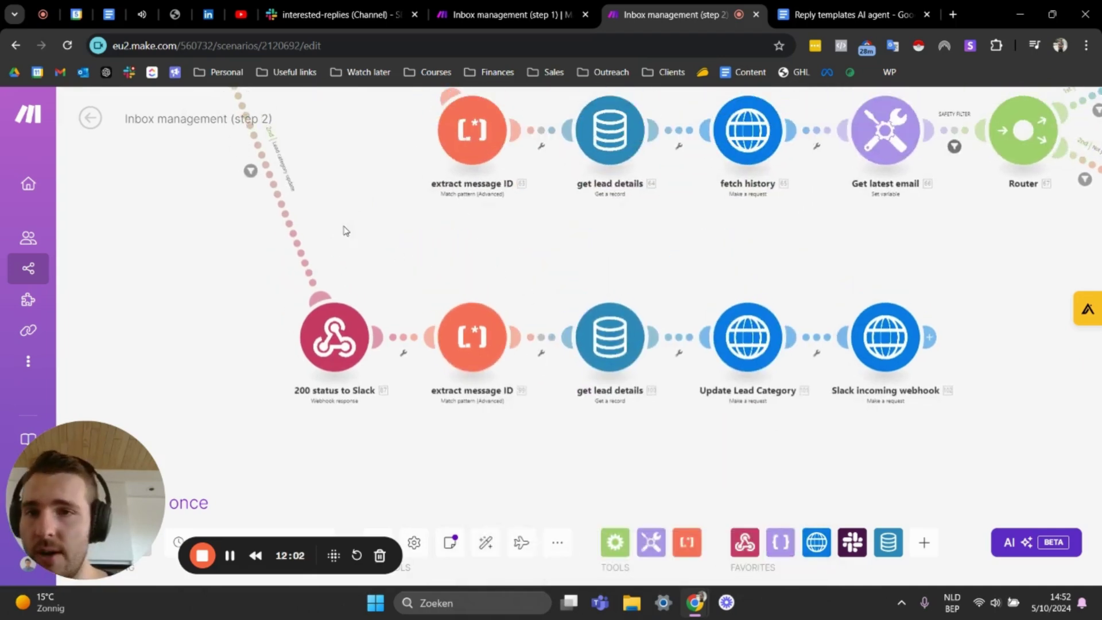
left_click(588, 316)
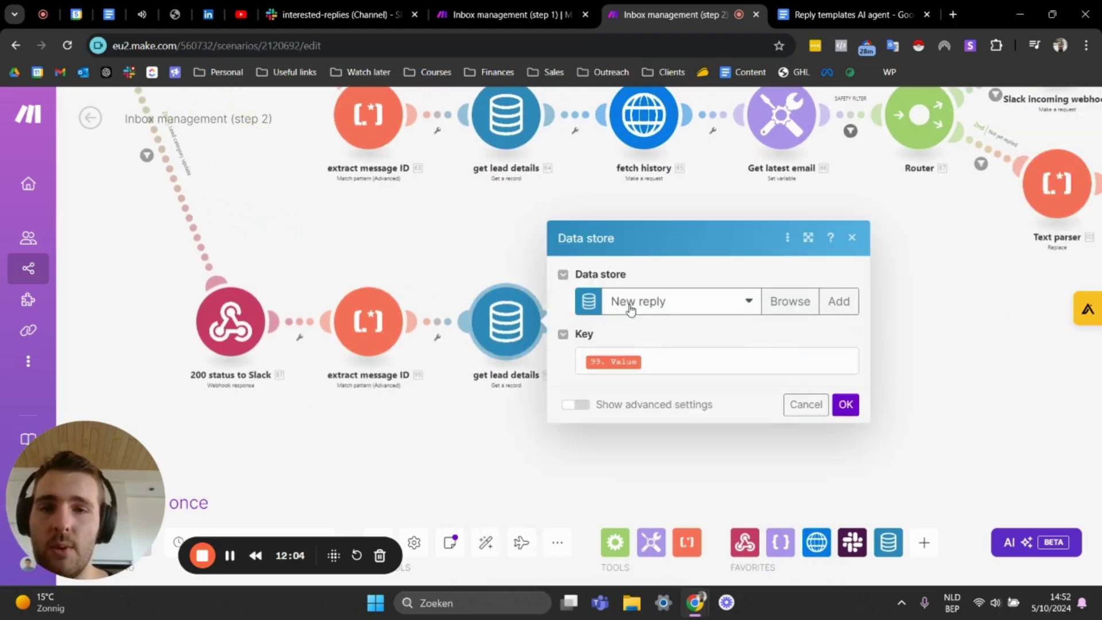
left_click(501, 265)
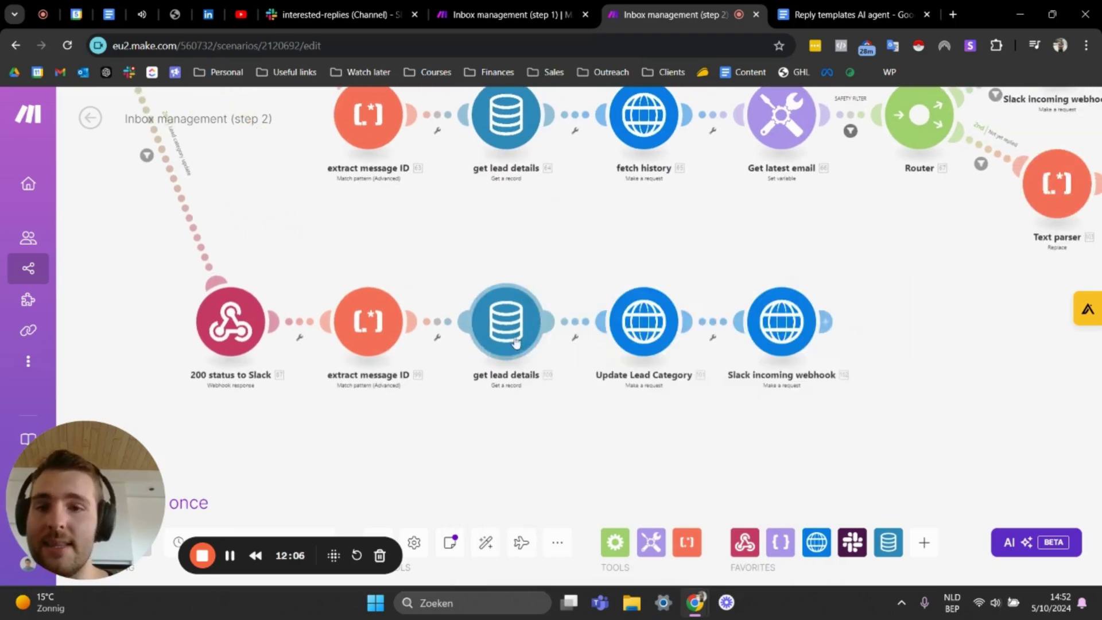
left_click(508, 15)
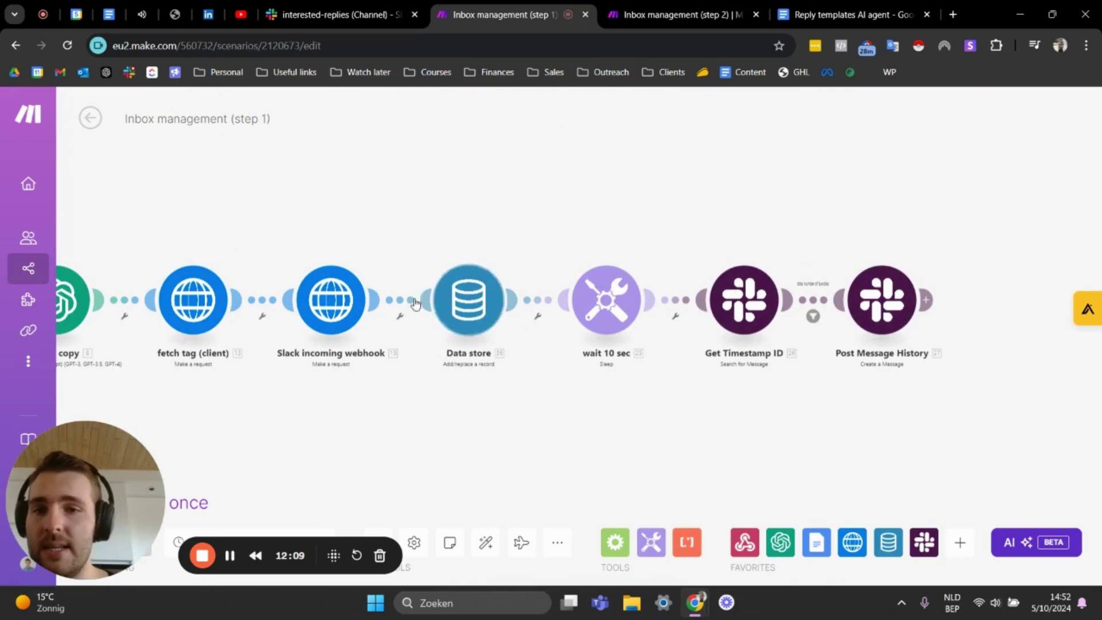
left_click(668, 14)
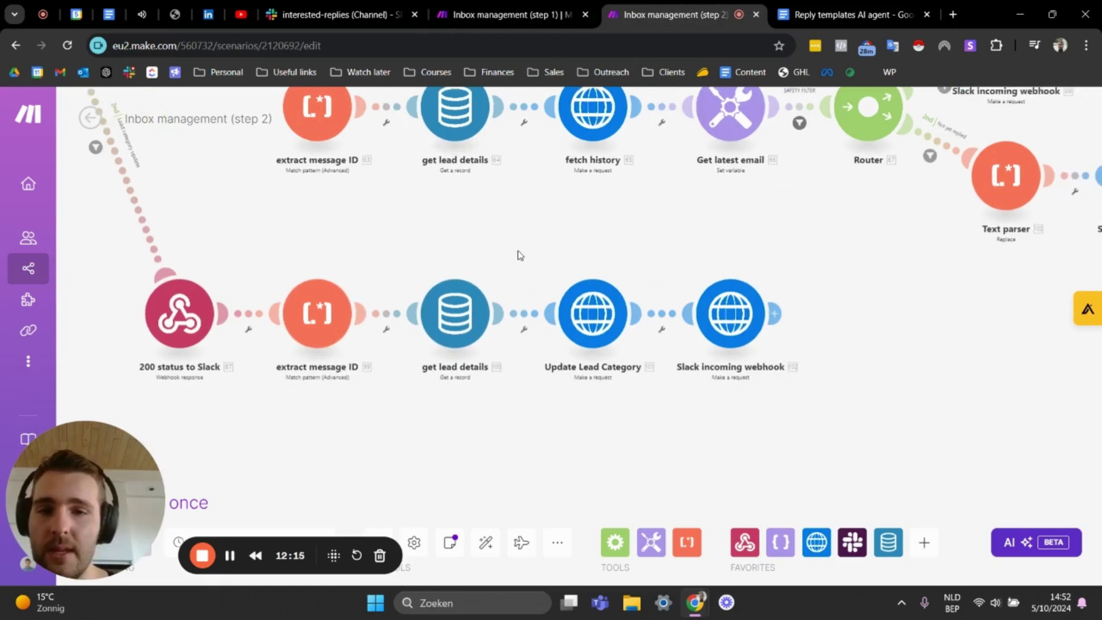
Step: Review the request settings of the Update Lead Category module, from its Smartlead URL through the body
left_click(590, 313)
scroll(814, 261, "down", 3)
scroll(815, 261, "up", 5)
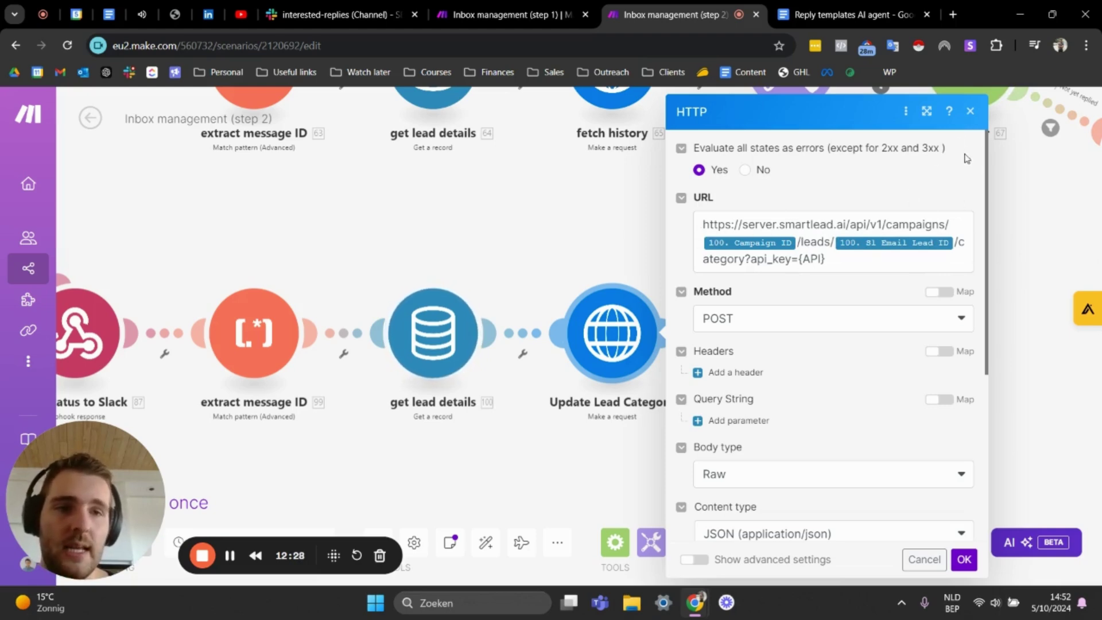
left_click(968, 122)
Step: Review the request content of the Slack incoming webhook module that follows Update Lead Category
left_click_drag(656, 229, 410, 226)
left_click(550, 344)
scroll(745, 275, "down", 5)
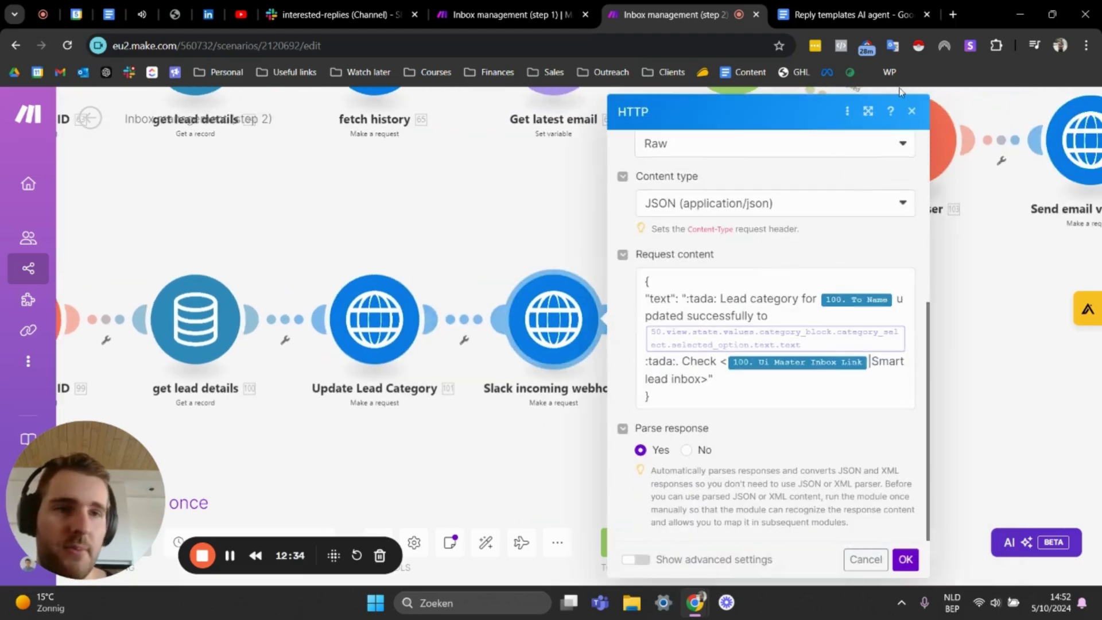
left_click(909, 113)
Step: Check the Approve/Deny + User permission filter's action and user ID conditions on the second router's third route
scroll(492, 162, "down", 5)
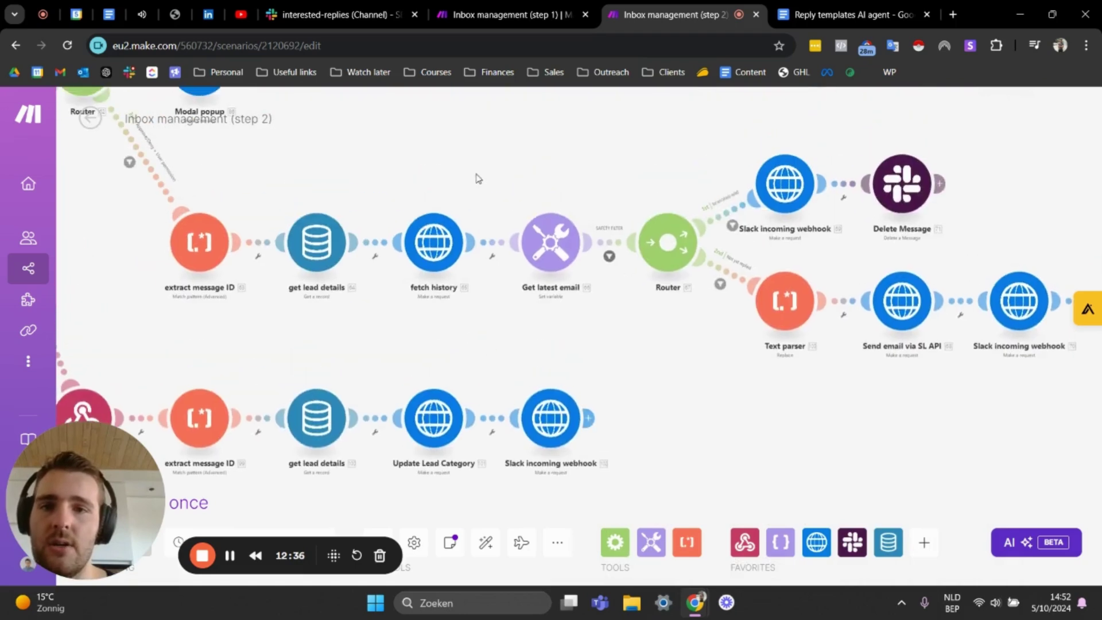
scroll(452, 354, "up", 3)
scroll(436, 286, "left", 8)
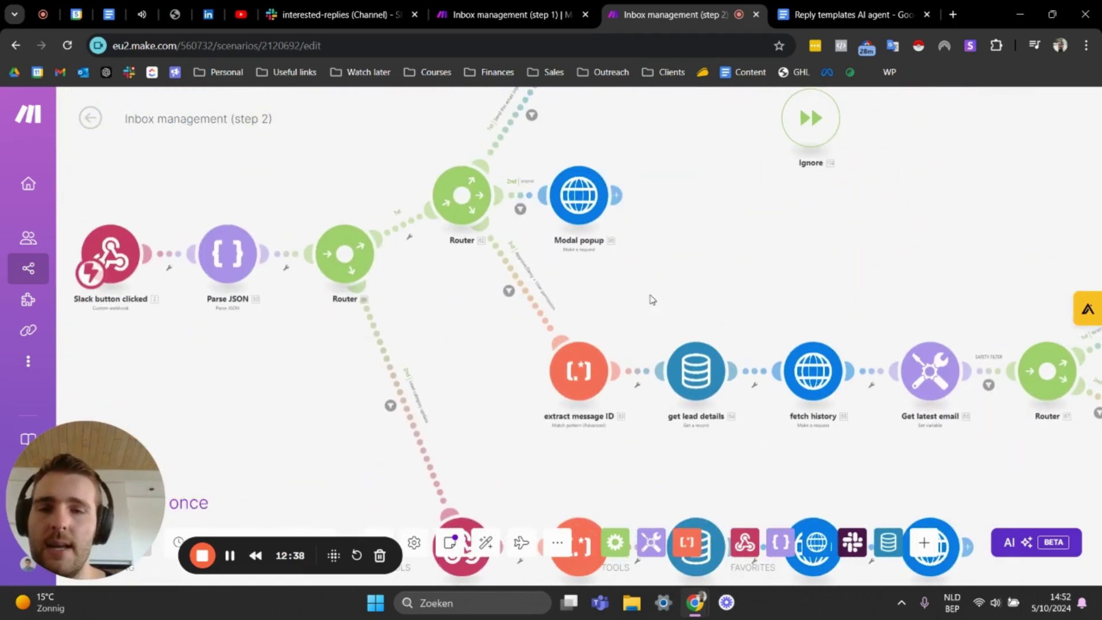
scroll(573, 350, "right", 5)
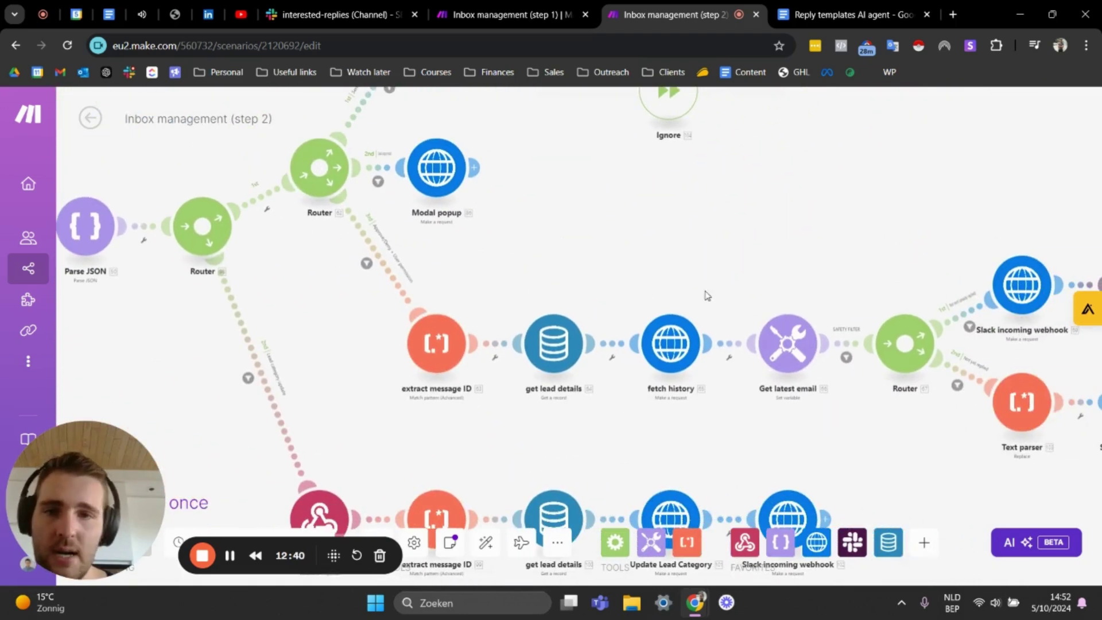
scroll(392, 294, "up", 3)
left_click(334, 244)
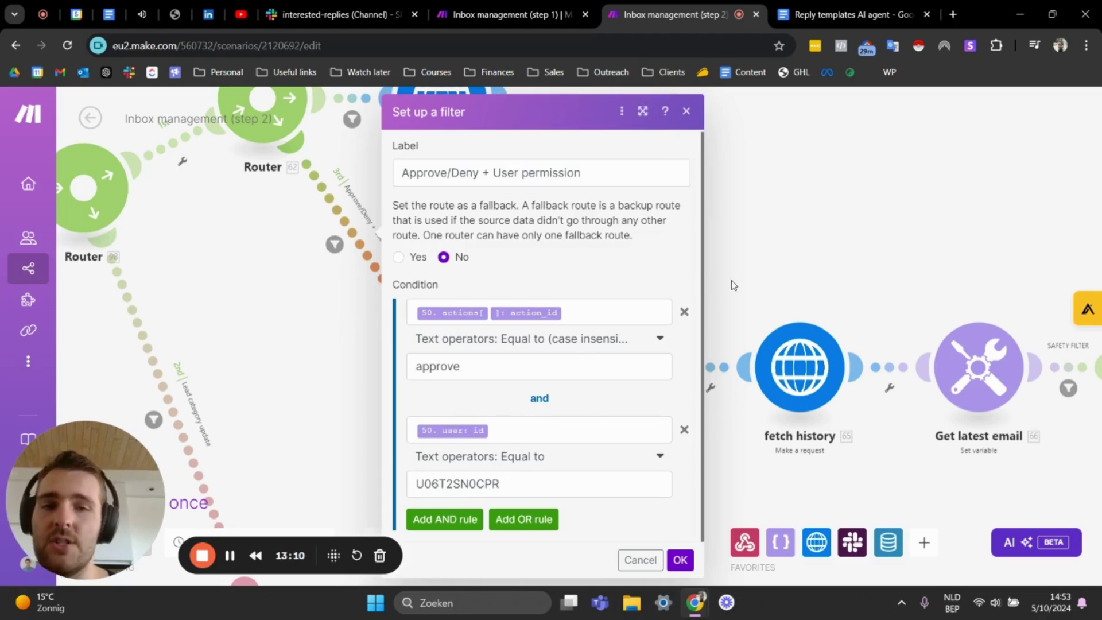
left_click(687, 112)
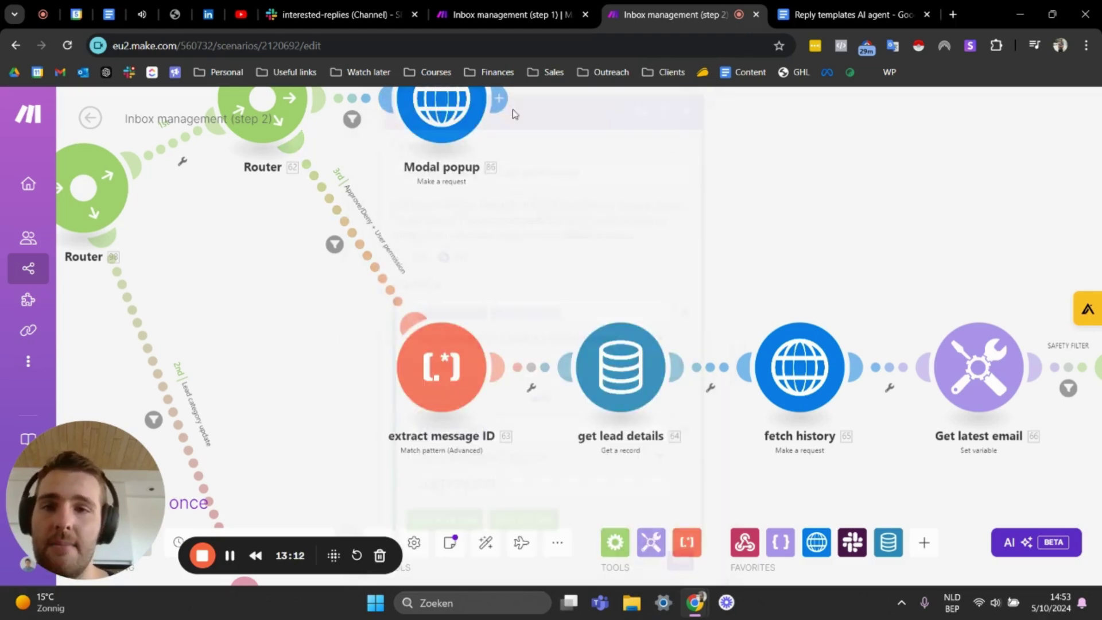
Step: Check the settings of the extract message ID and get lead details modules on the Approve/Deny route
scroll(469, 293, "down", 2)
left_click(470, 292)
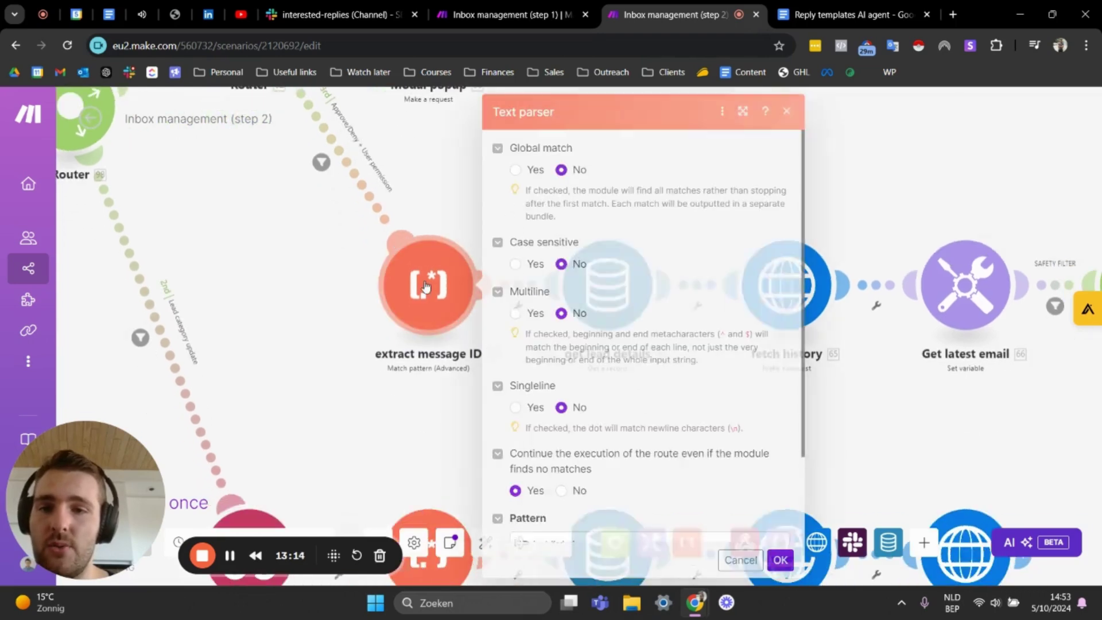
scroll(732, 253, "down", 2)
scroll(601, 402, "up", 2)
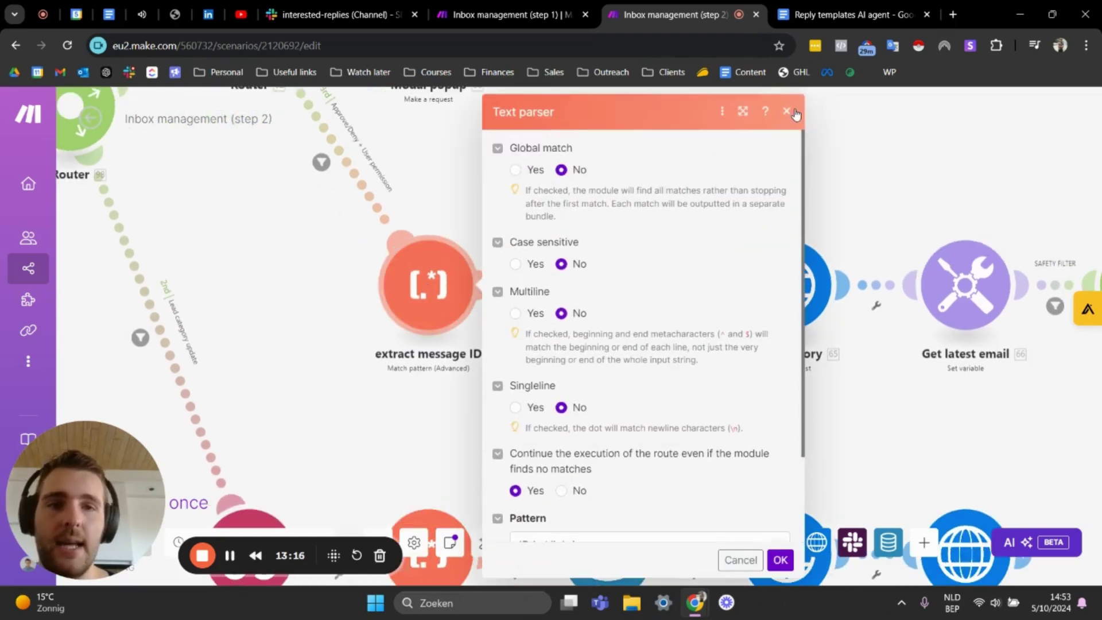
left_click(790, 112)
scroll(602, 246, "right", 3)
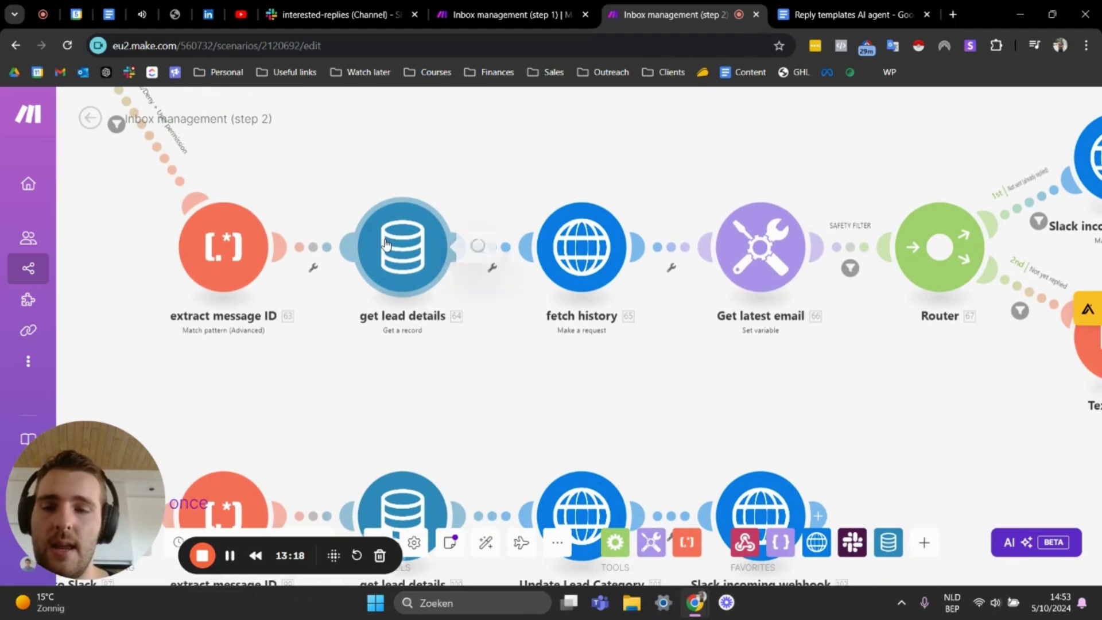
left_click(398, 244)
left_click(760, 163)
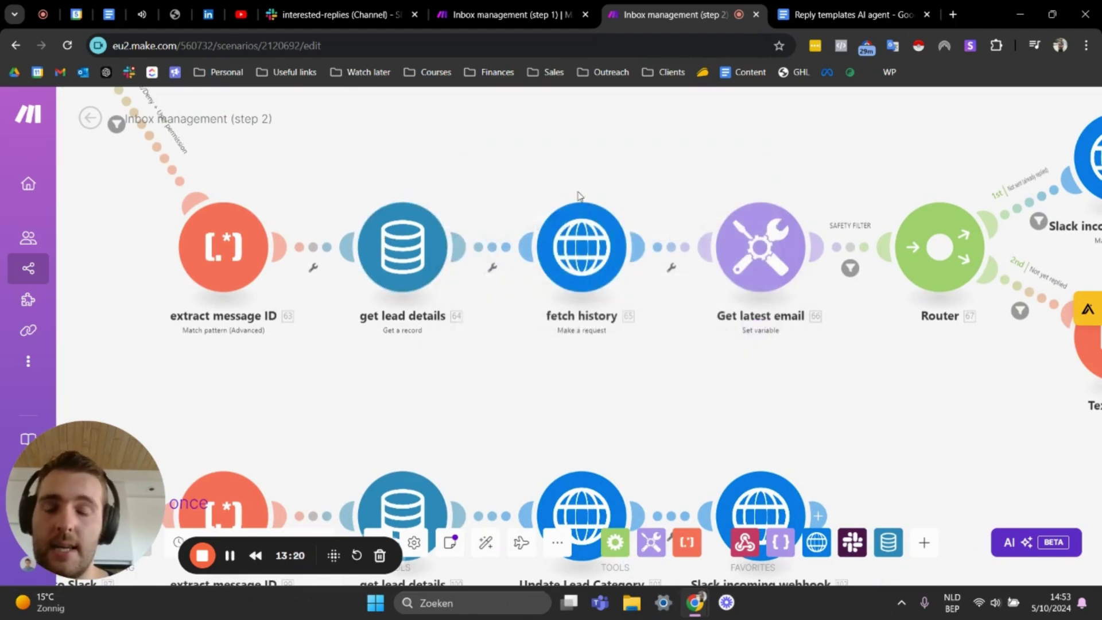
Step: Review the fetch history module's Smartlead message-history URL, method and response options
scroll(514, 216, "up", 2)
scroll(493, 251, "right", 3)
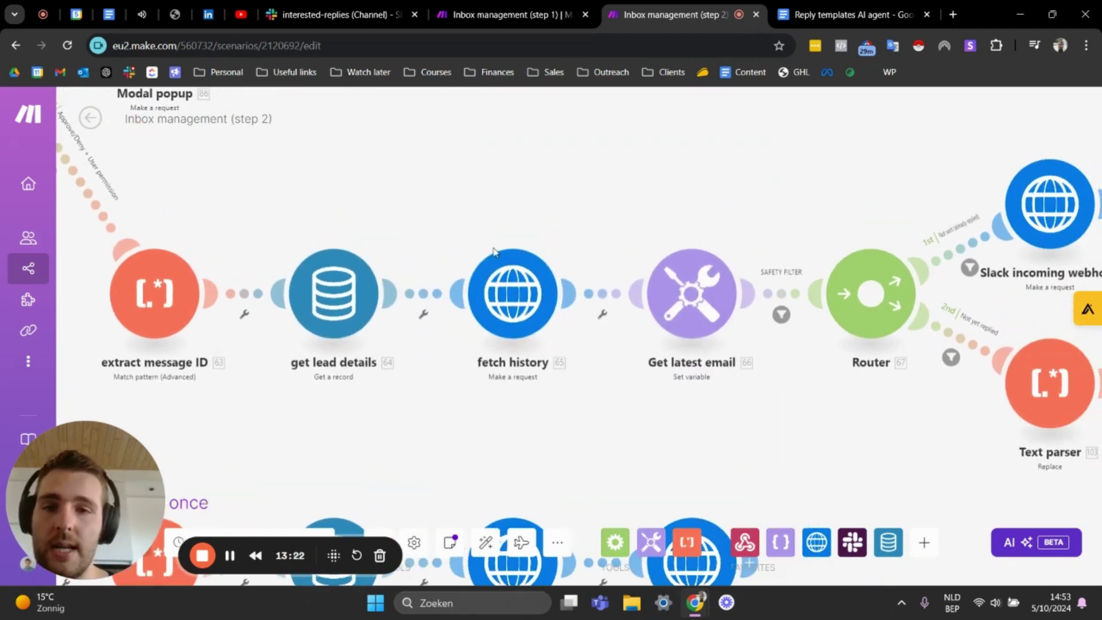
left_click(513, 309)
scroll(743, 310, "down", 2)
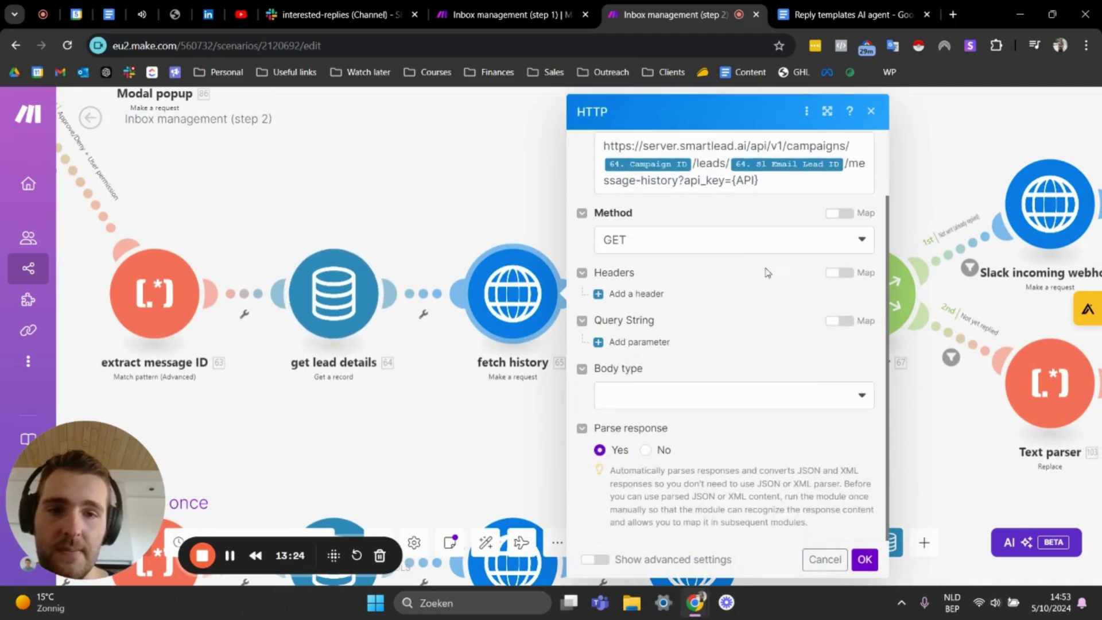
scroll(620, 247, "up", 2)
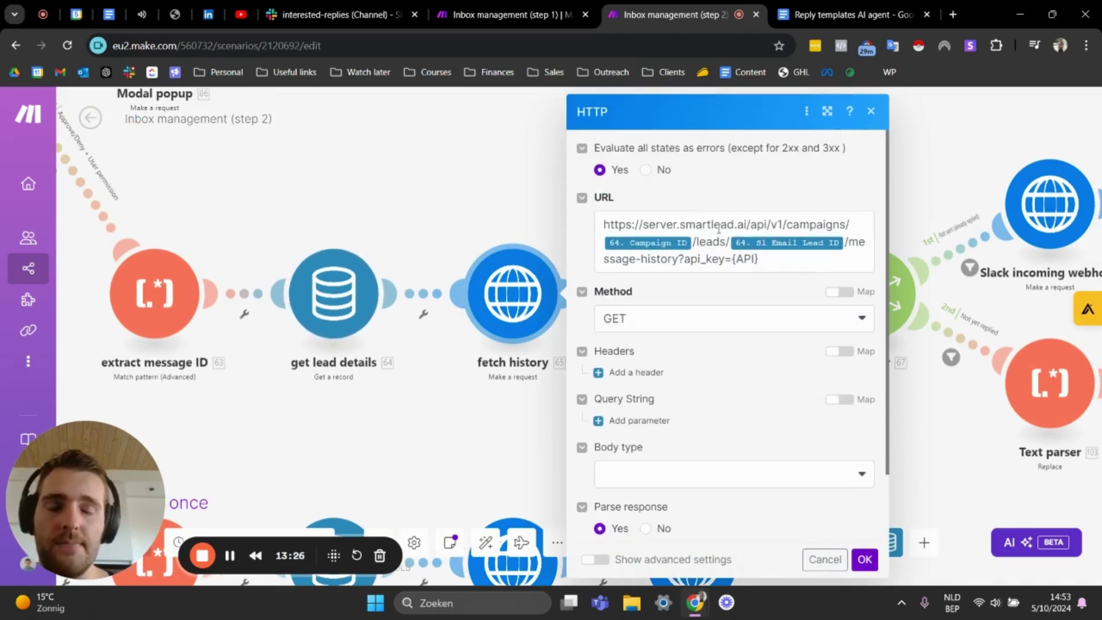
left_click(871, 110)
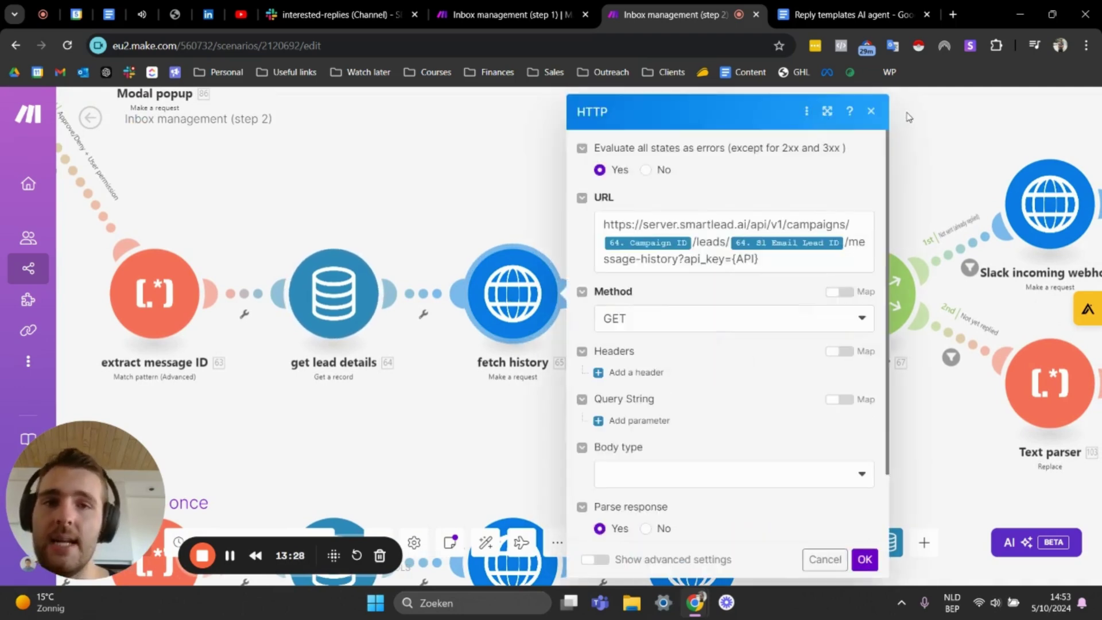
left_click(881, 110)
Step: Check the variable value of the Get latest email module and bring the router after it into view
left_click_drag(710, 184, 471, 184)
left_click(448, 299)
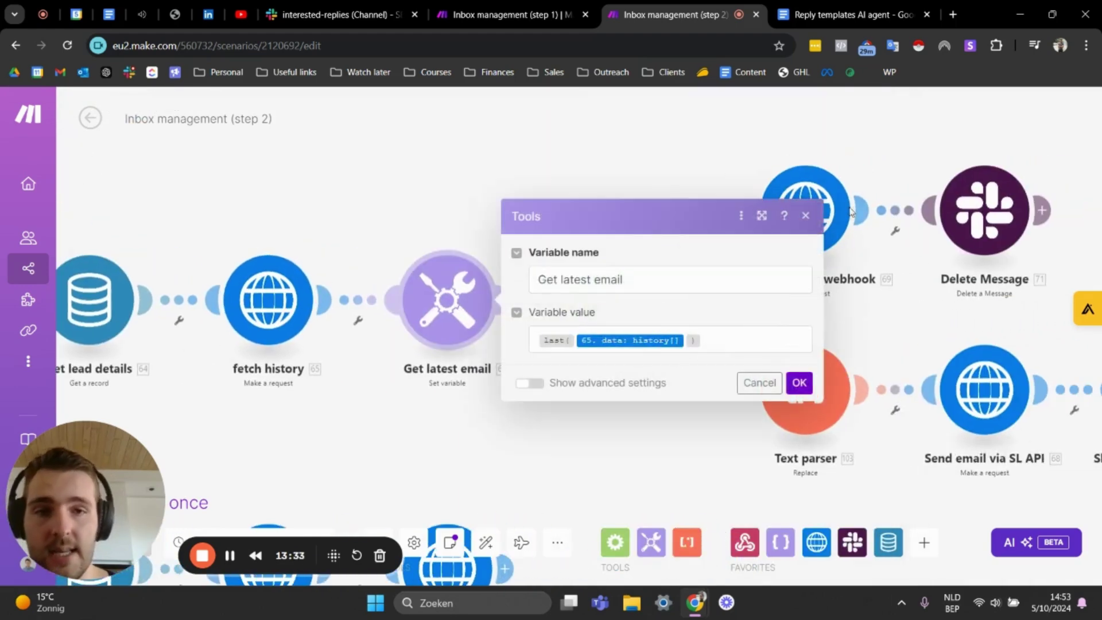
left_click(805, 215)
left_click_drag(619, 209, 425, 189)
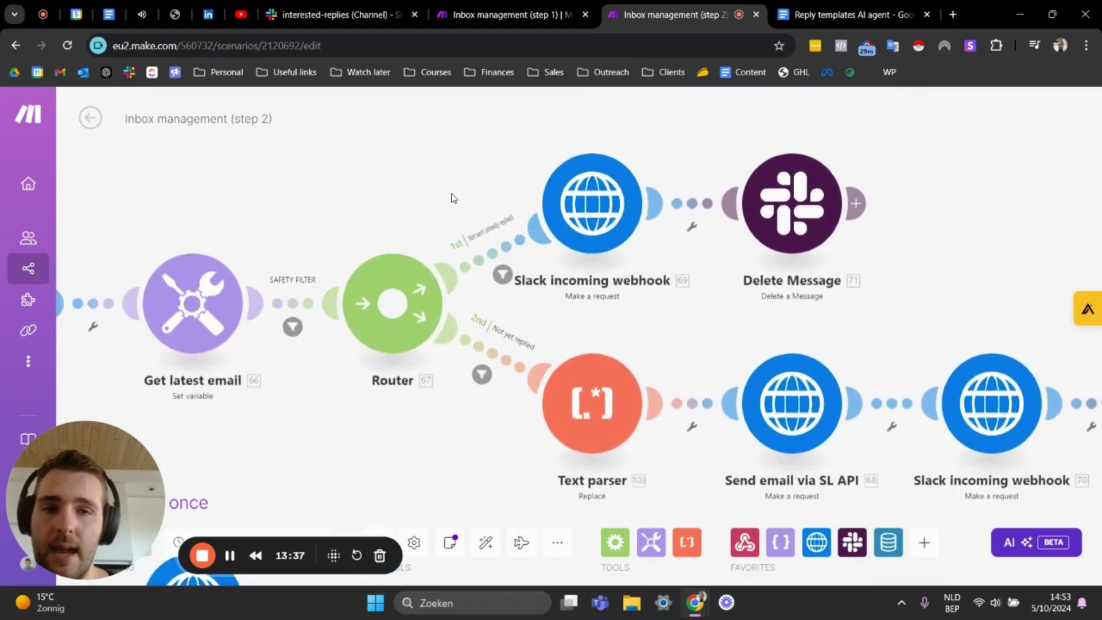
Step: Check the condition of the SAFETY FILTER between the Get latest email module and the router
left_click(308, 313)
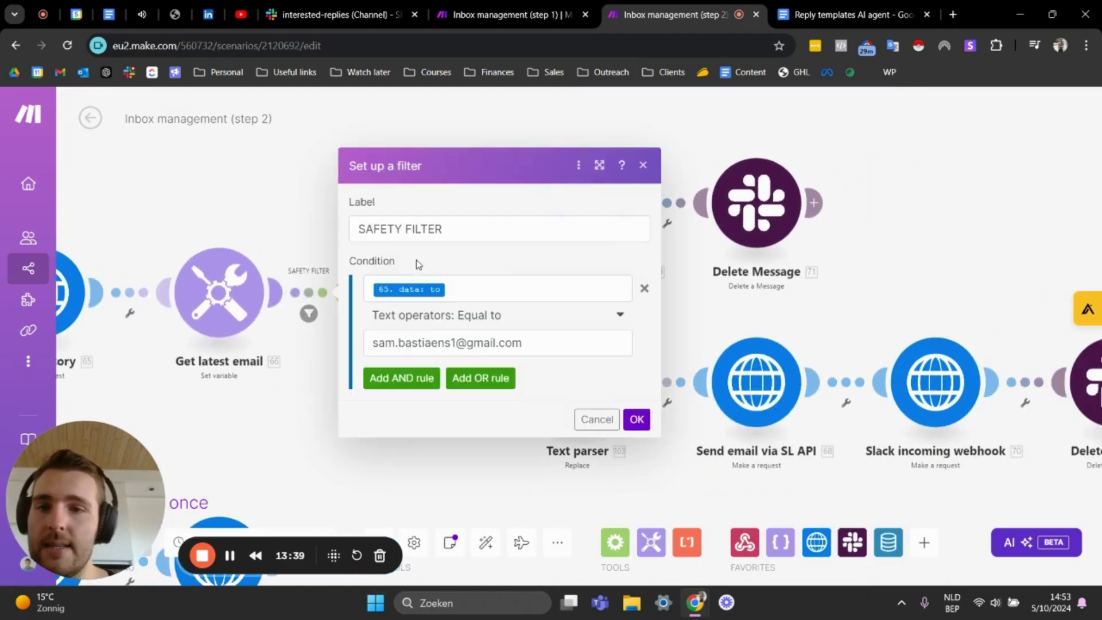
left_click(649, 171)
scroll(349, 190, "down", 5)
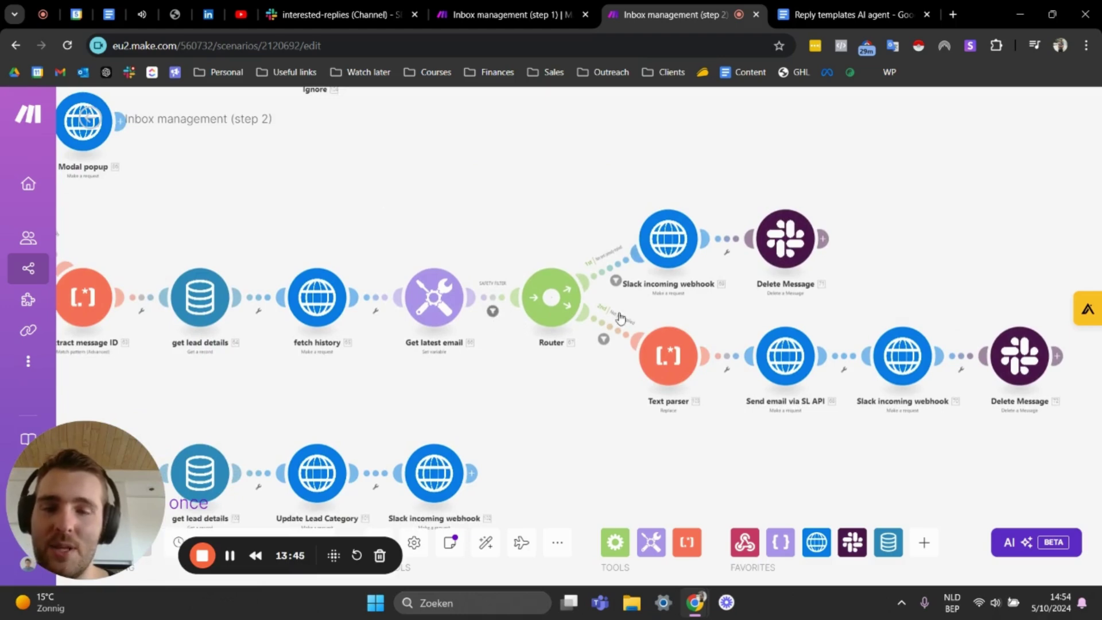
left_click_drag(588, 297, 445, 248)
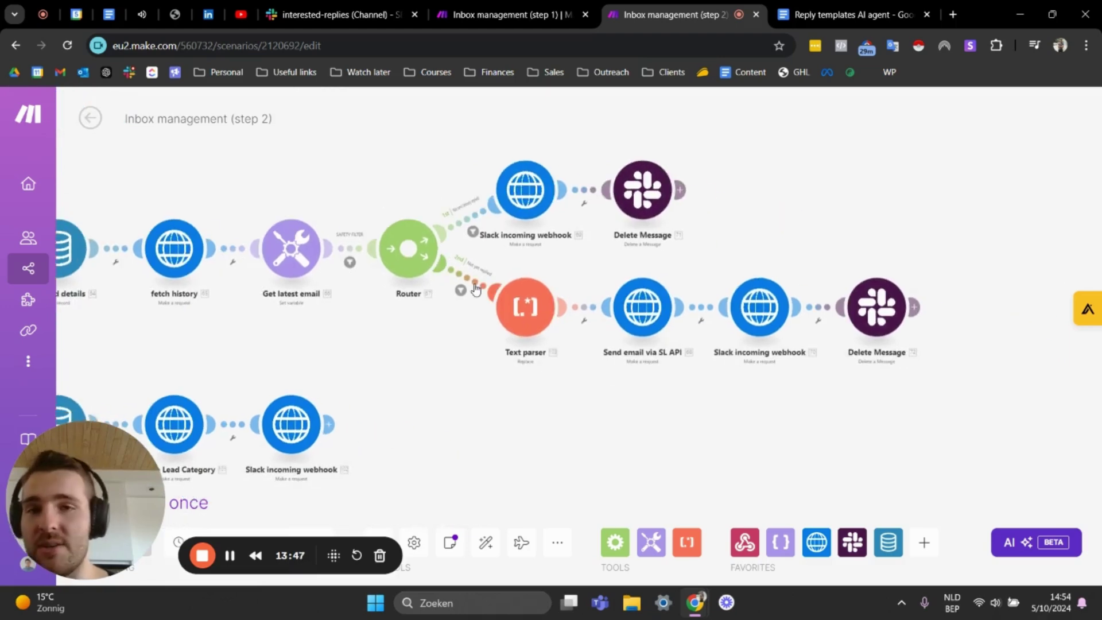
scroll(475, 289, "up", 2)
left_click(263, 247)
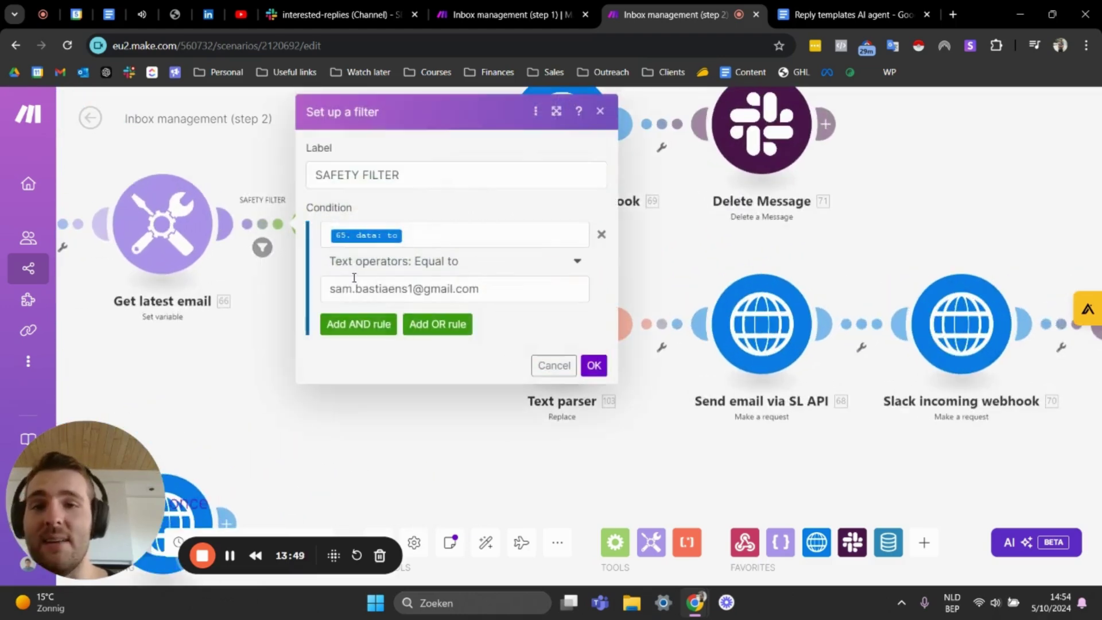
left_click(598, 113)
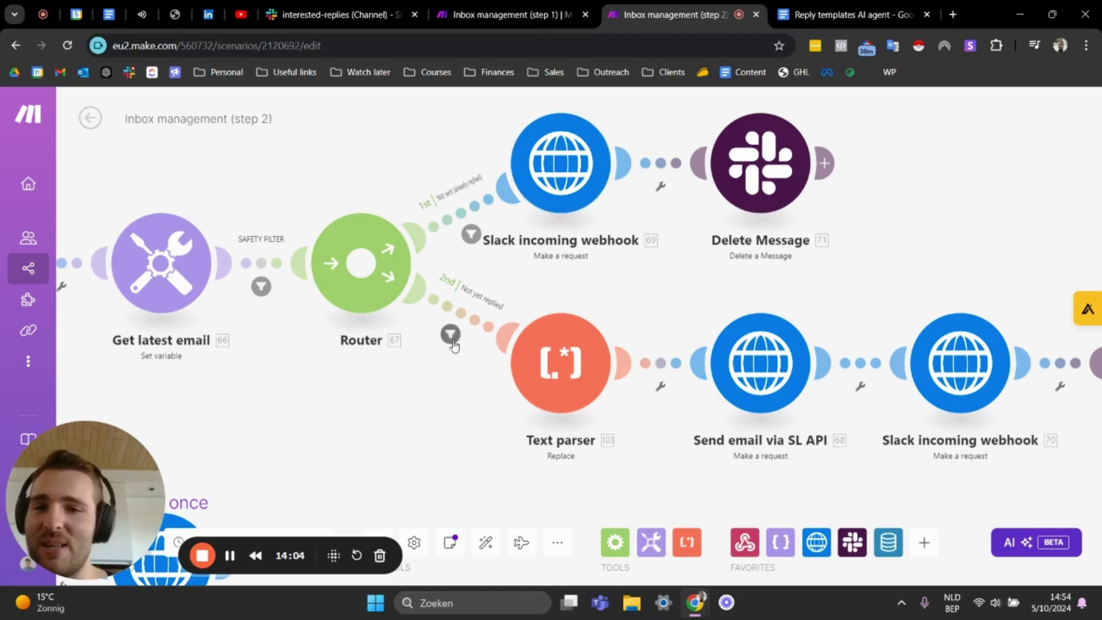
left_click(261, 286)
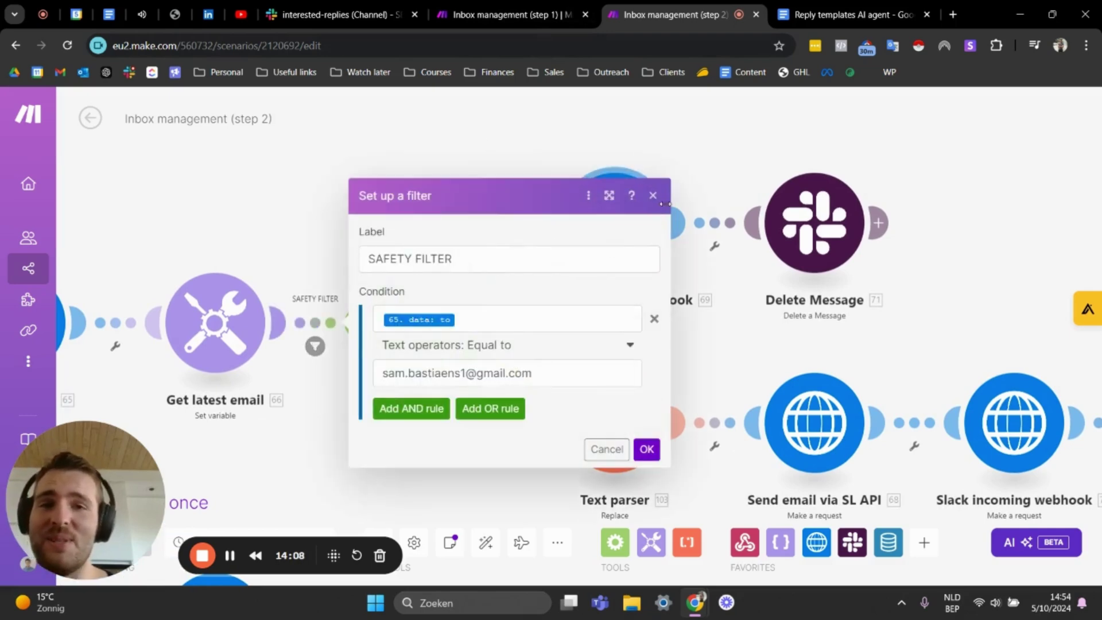
left_click(468, 140)
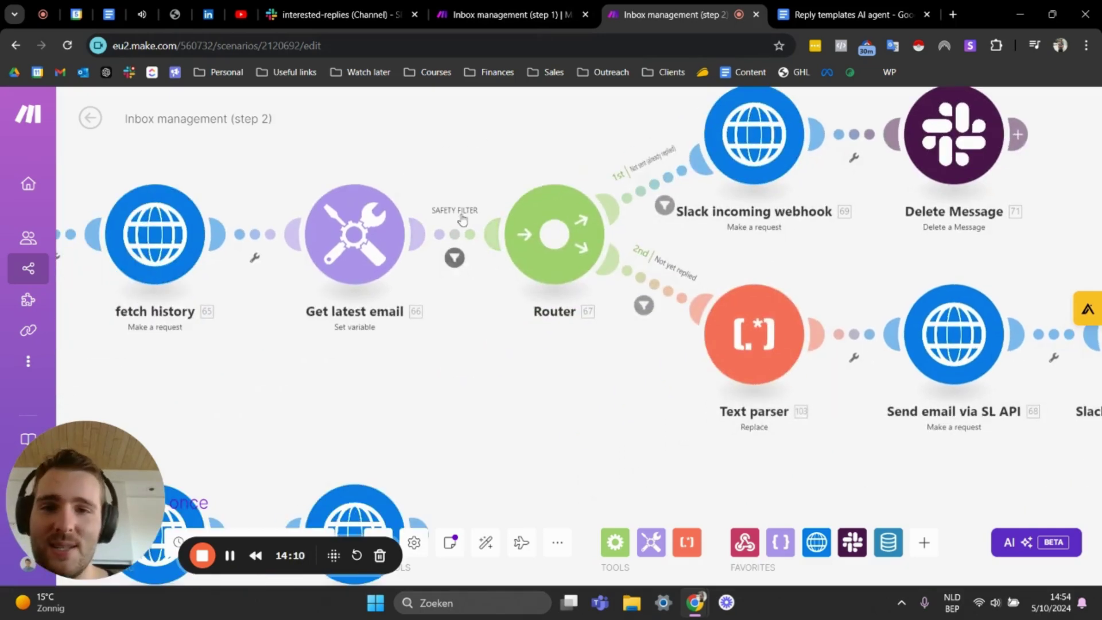
Step: Remove the SAFETY FILTER before the router by deleting its recipient condition and clearing its label
left_click(467, 312)
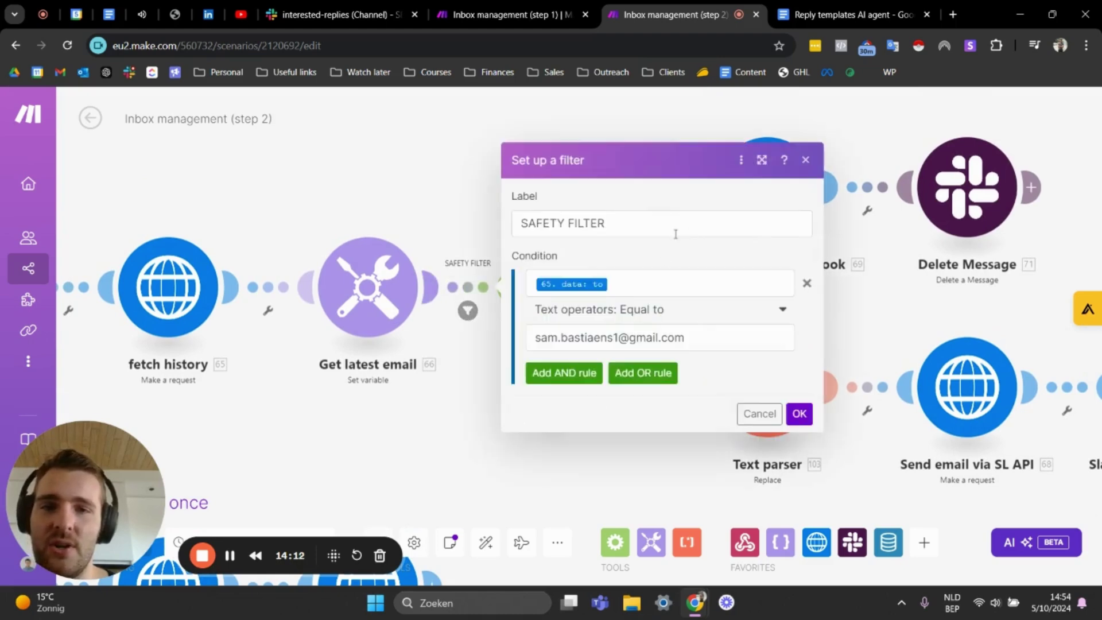
left_click(807, 285)
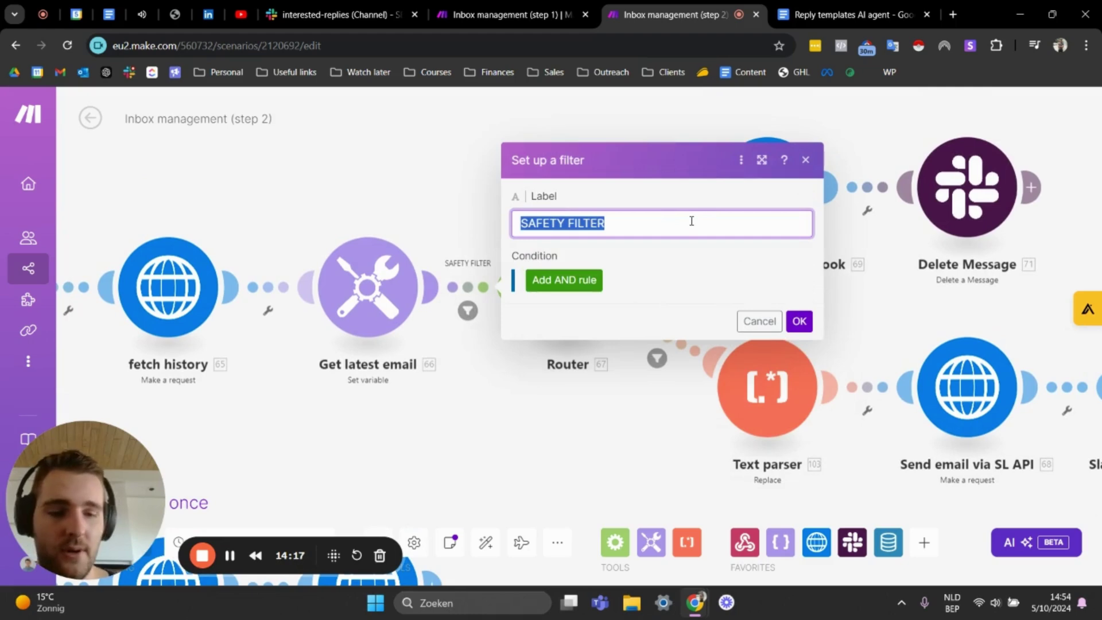
key("BackSpace")
left_click(799, 320)
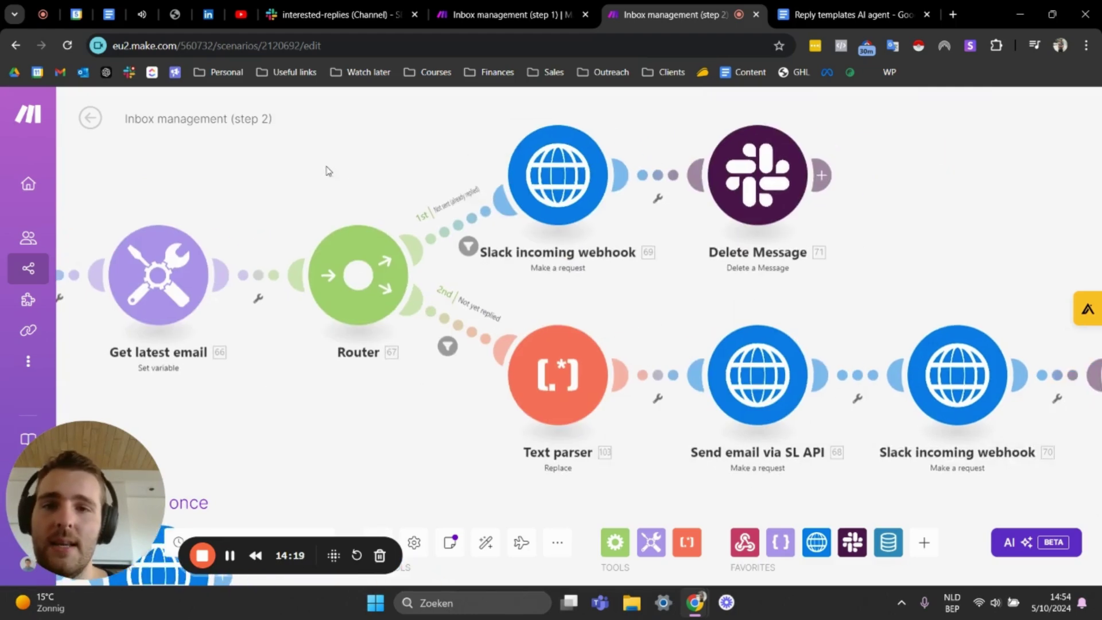
Step: Check the reply-type conditions of the Not yet replied and Not sent (already replied) filters on the router's two routes
left_click_drag(652, 278, 536, 290)
scroll(536, 289, "down", 2)
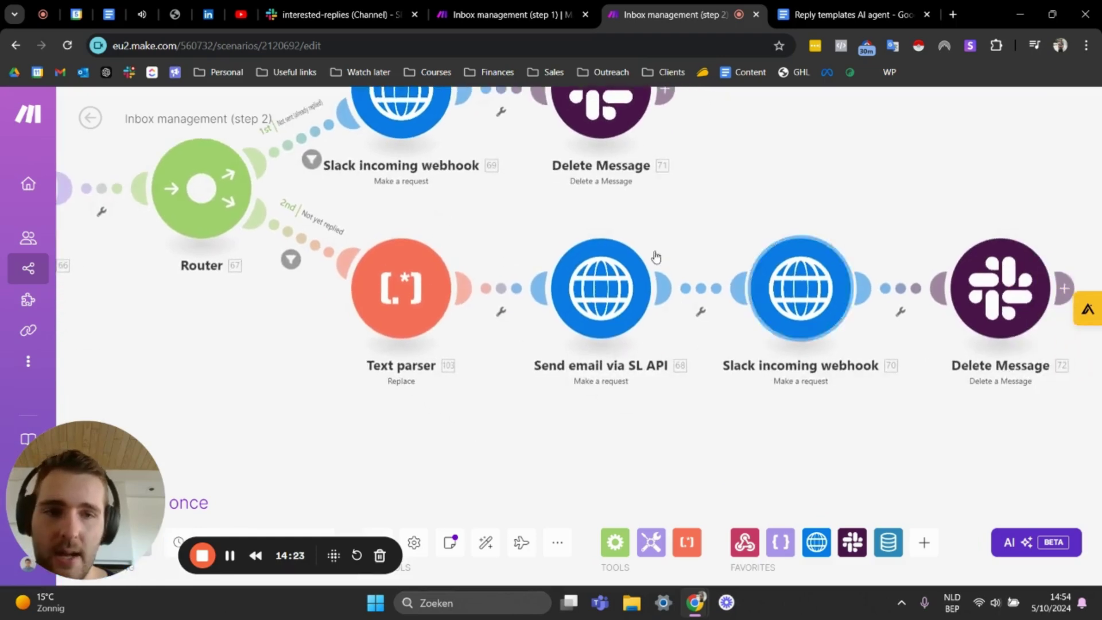
left_click_drag(617, 209, 596, 287)
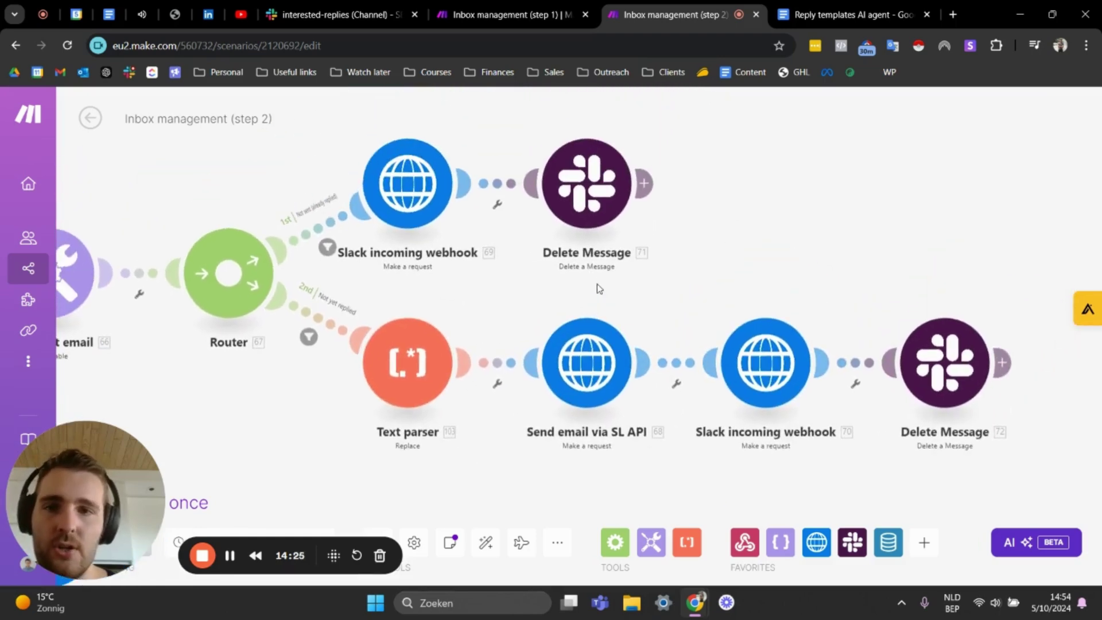
left_click(309, 339)
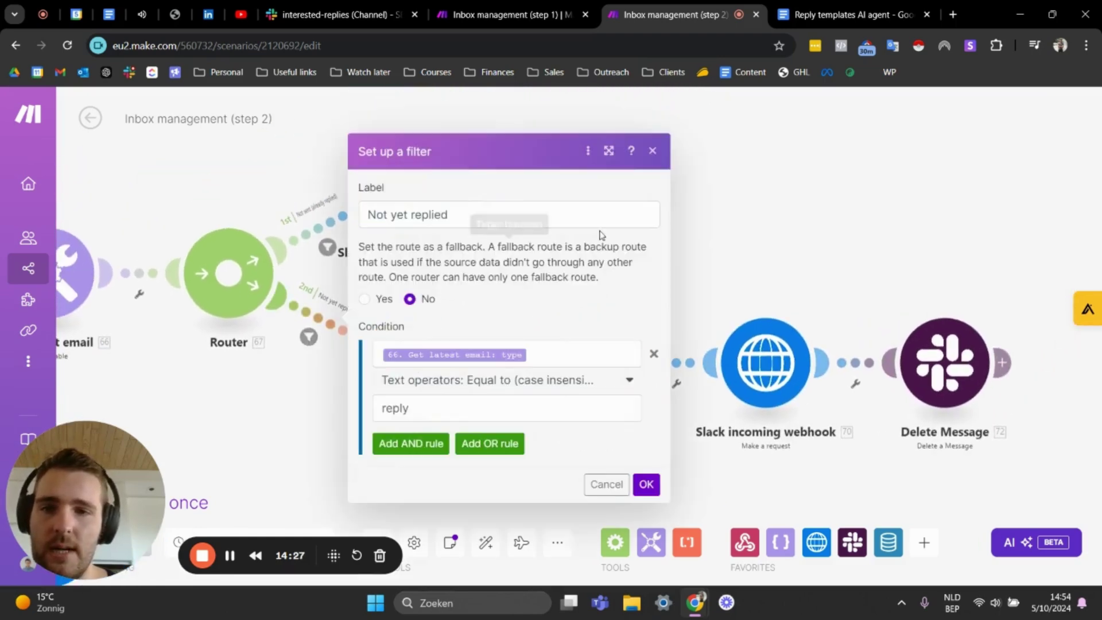
left_click(654, 152)
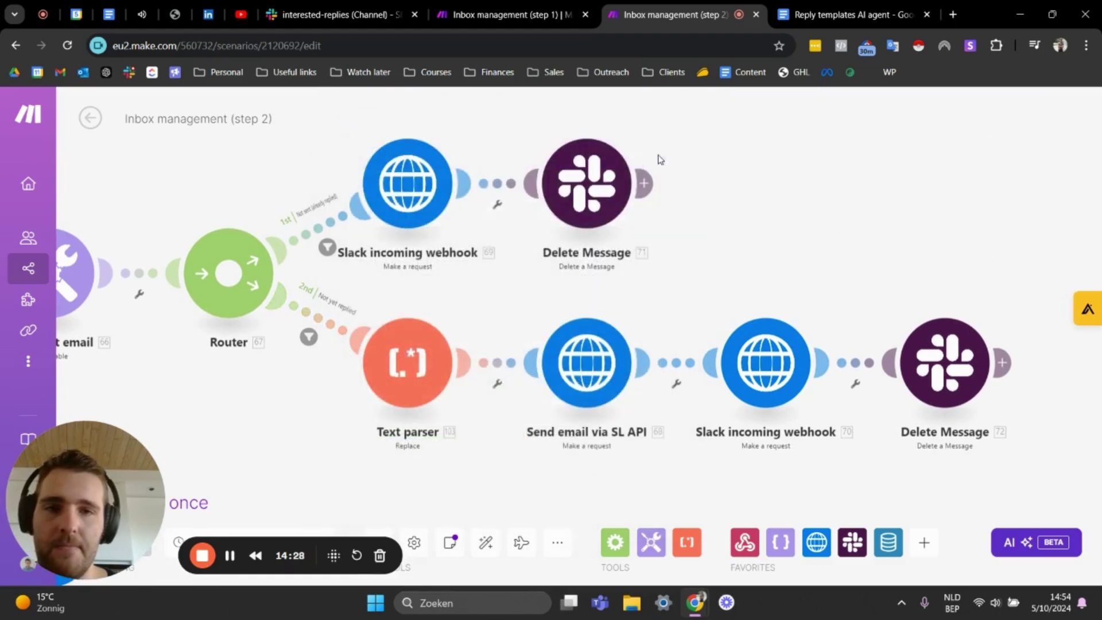
left_click(309, 339)
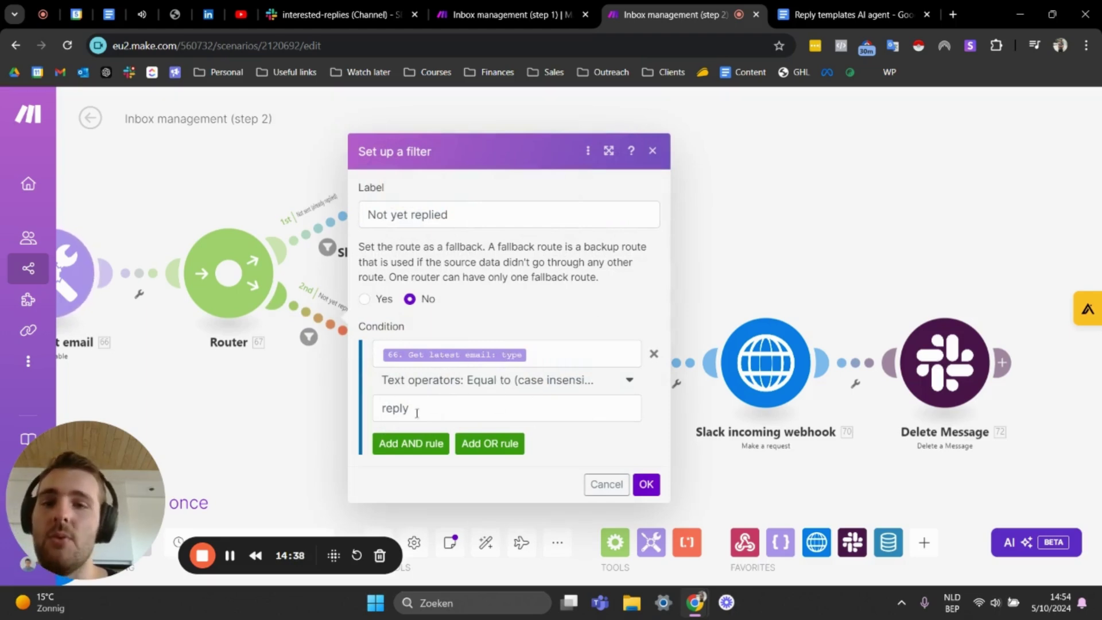
left_click(653, 151)
left_click(327, 247)
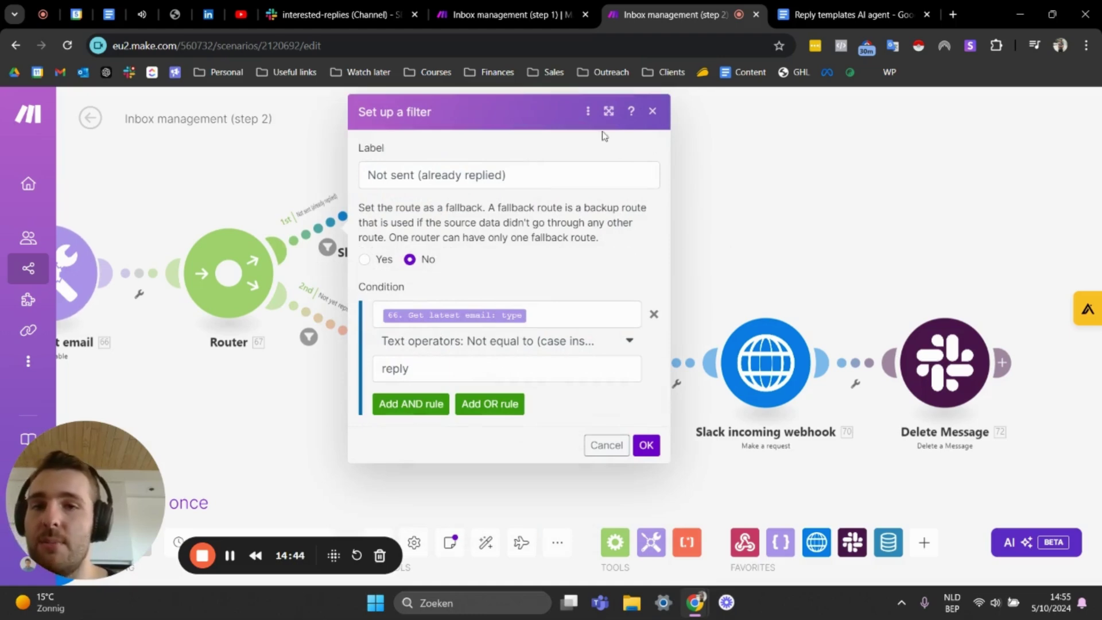
left_click(652, 111)
Step: Review the Slack incoming webhook's request content and the Delete Message settings on the already-replied route
scroll(384, 274, "up", 1)
left_click(409, 175)
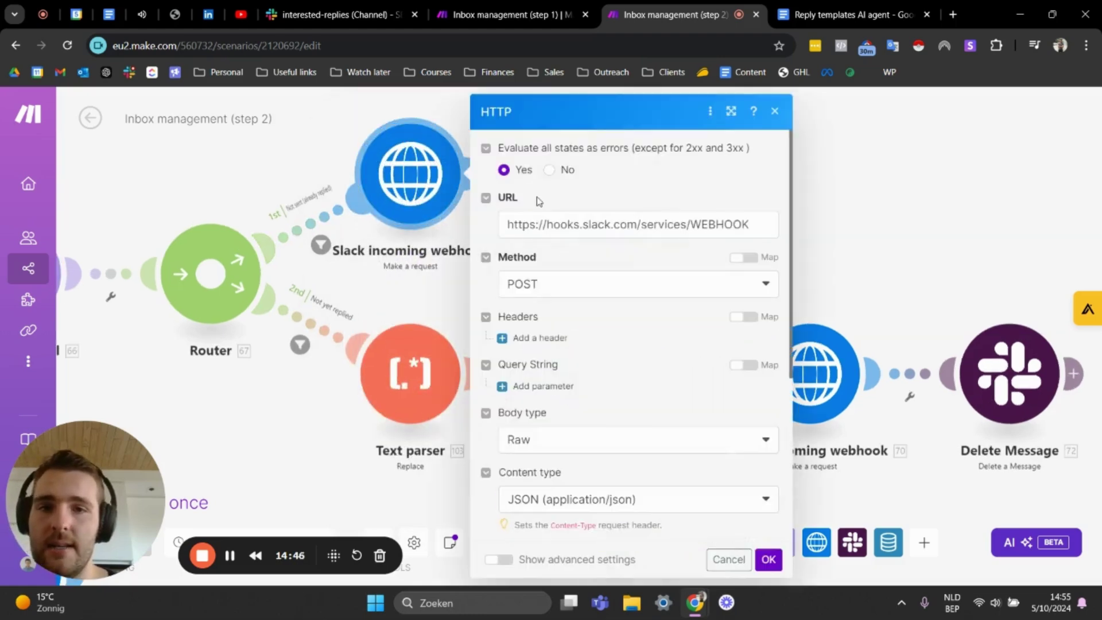
scroll(600, 277, "down", 5)
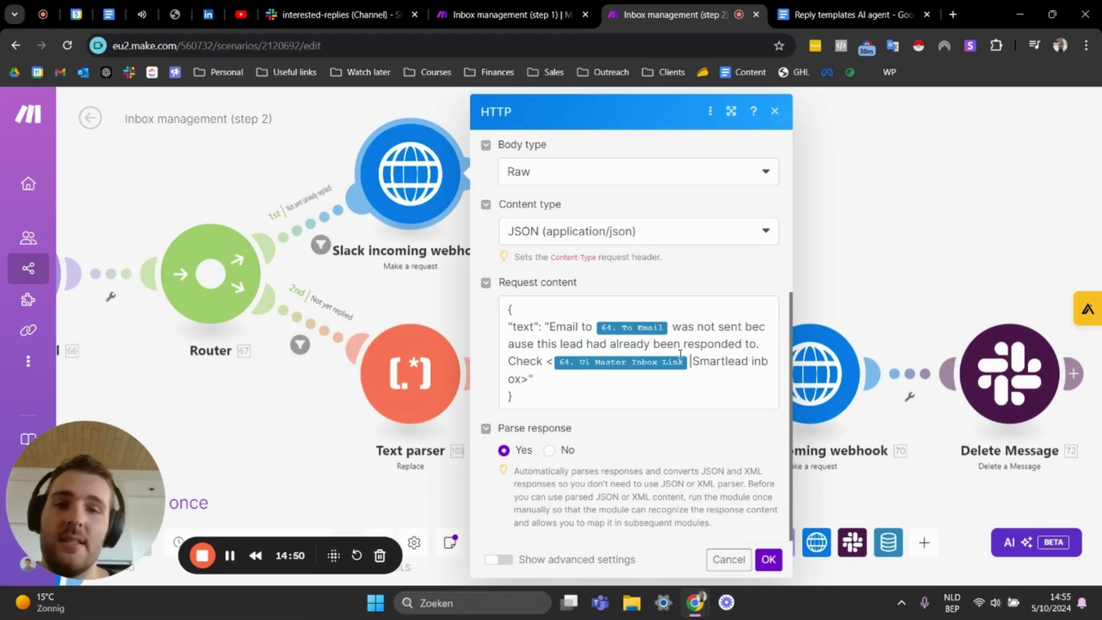
left_click(777, 113)
left_click(610, 173)
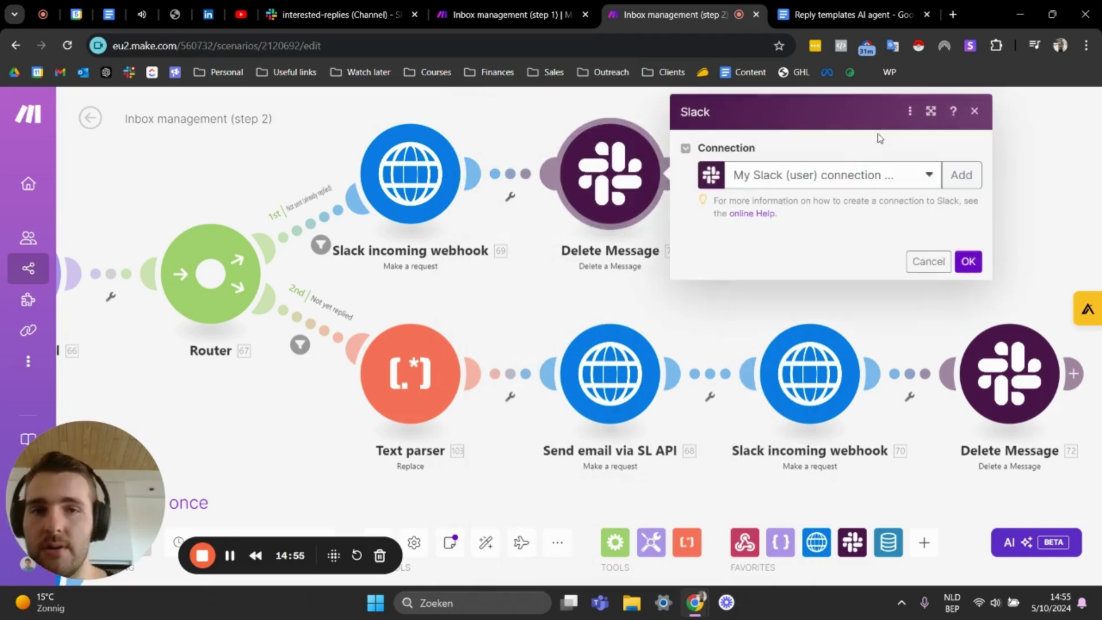
left_click(973, 115)
Step: Review the Send email via SL API module's URL, method and request content on the Not yet replied route
left_click_drag(620, 299, 348, 183)
left_click(345, 267)
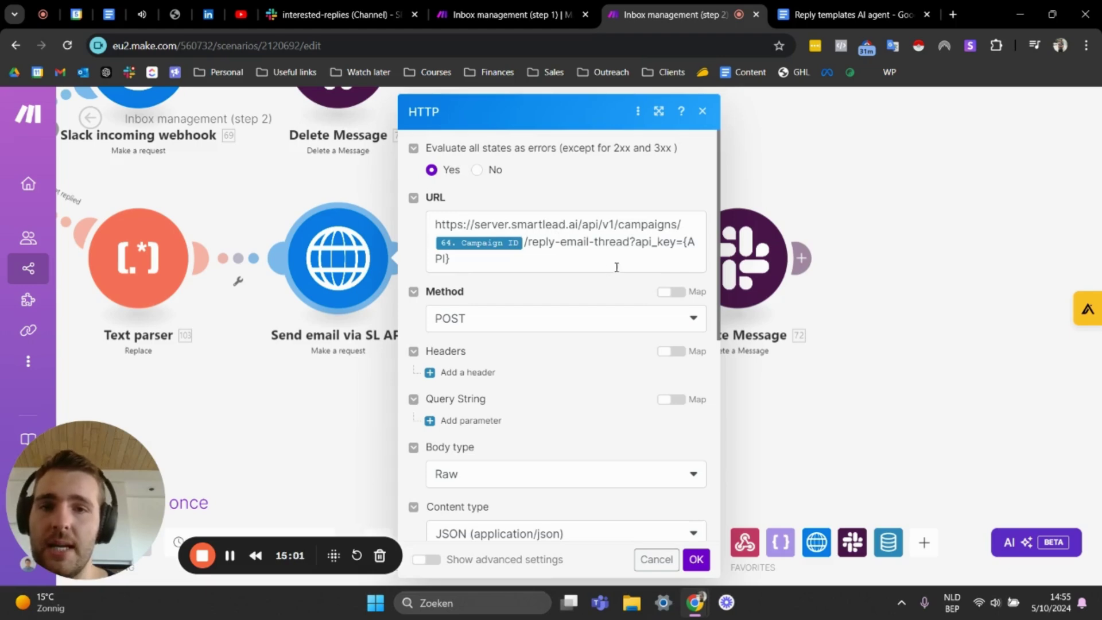
scroll(659, 246, "down", 2)
scroll(627, 256, "up", 2)
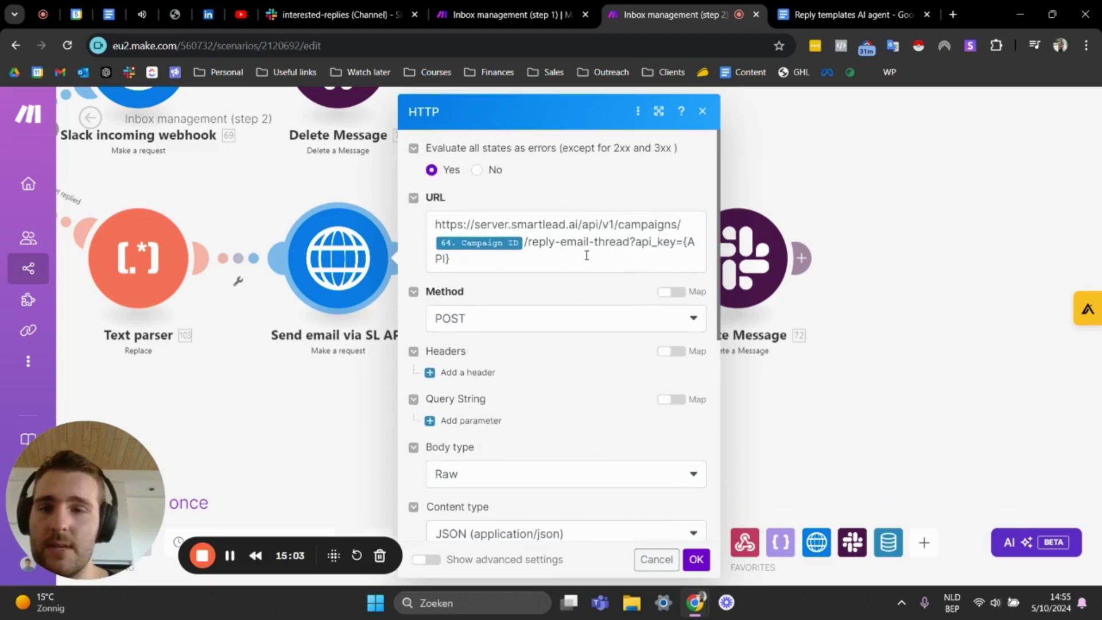
scroll(590, 218, "down", 10)
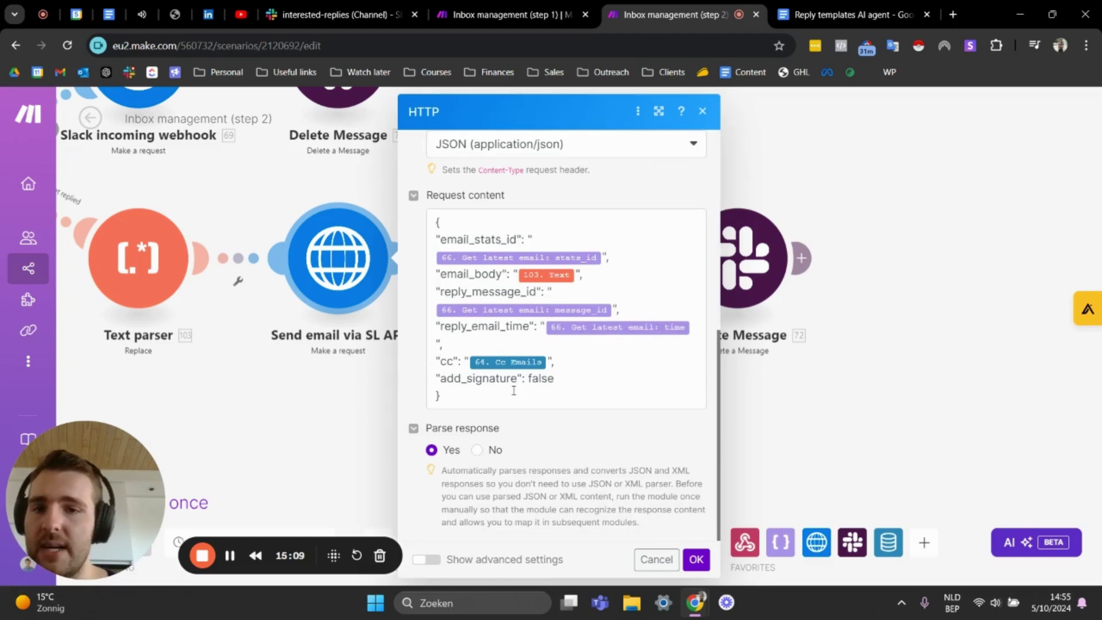
left_click(703, 111)
Step: Check the Slack incoming webhook's success message and the Delete Message channel and message IDs after the email-sending module
left_click(538, 296)
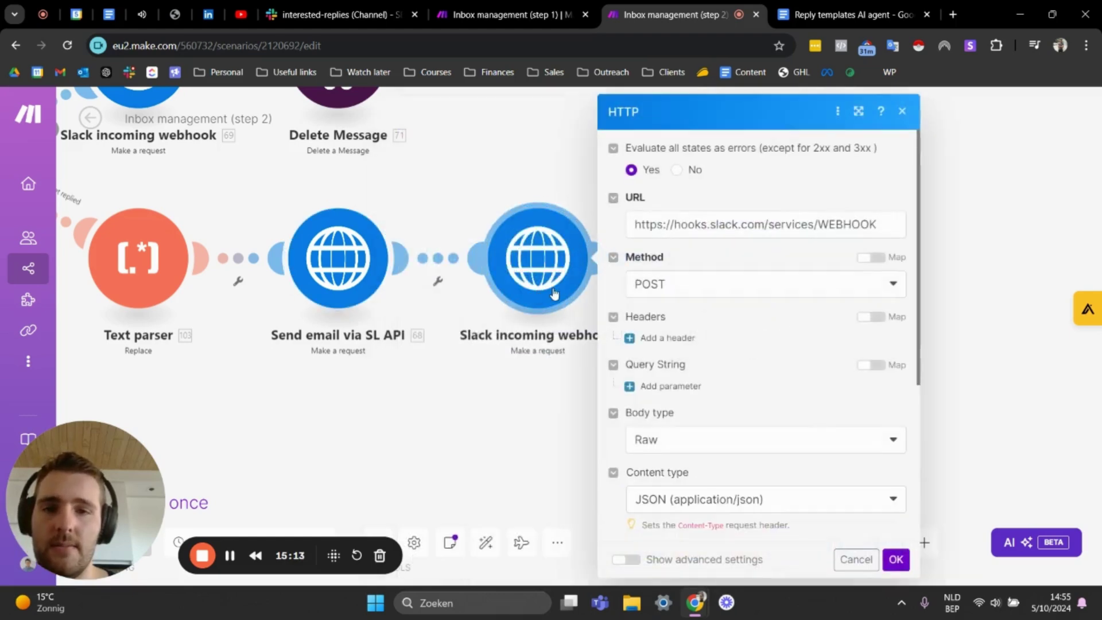
scroll(832, 237, "down", 9)
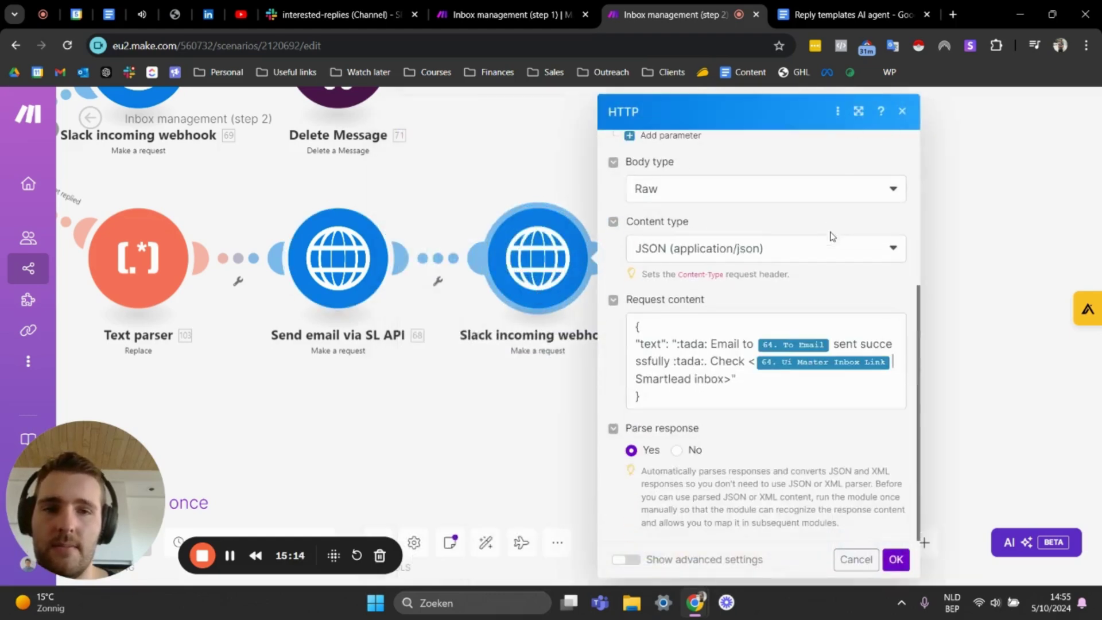
left_click(902, 111)
left_click(735, 269)
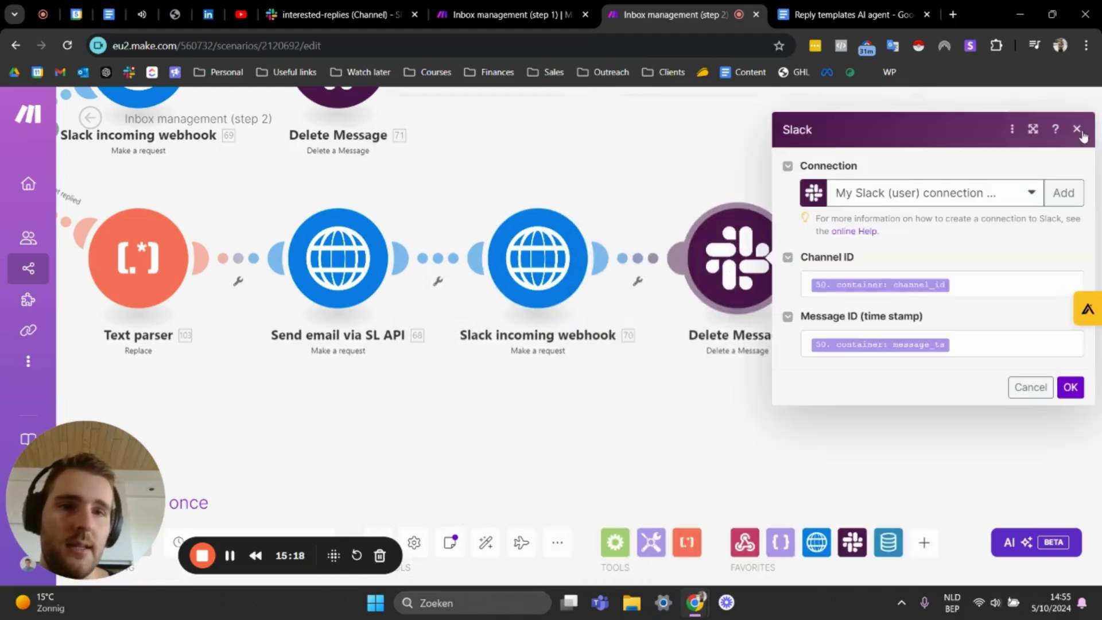
left_click(1081, 134)
Step: Look over the complete Inbox management (step 2) scenario with all its routes in view
scroll(574, 282, "down", 5)
scroll(480, 263, "up", 4)
scroll(451, 275, "down", 4)
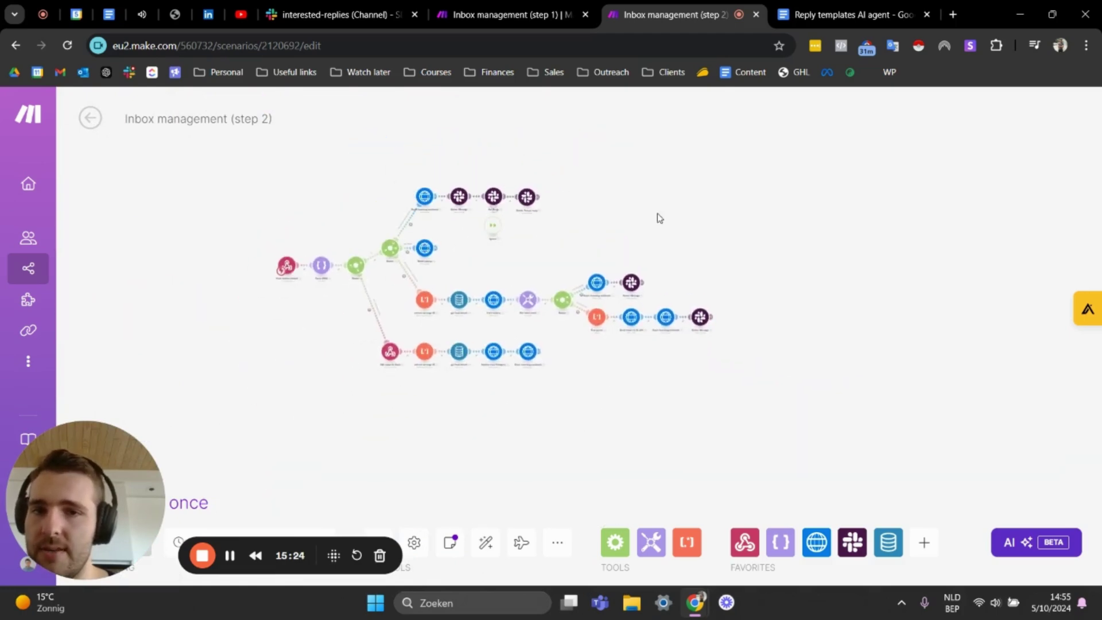
scroll(452, 304, "up", 4)
scroll(307, 241, "down", 2)
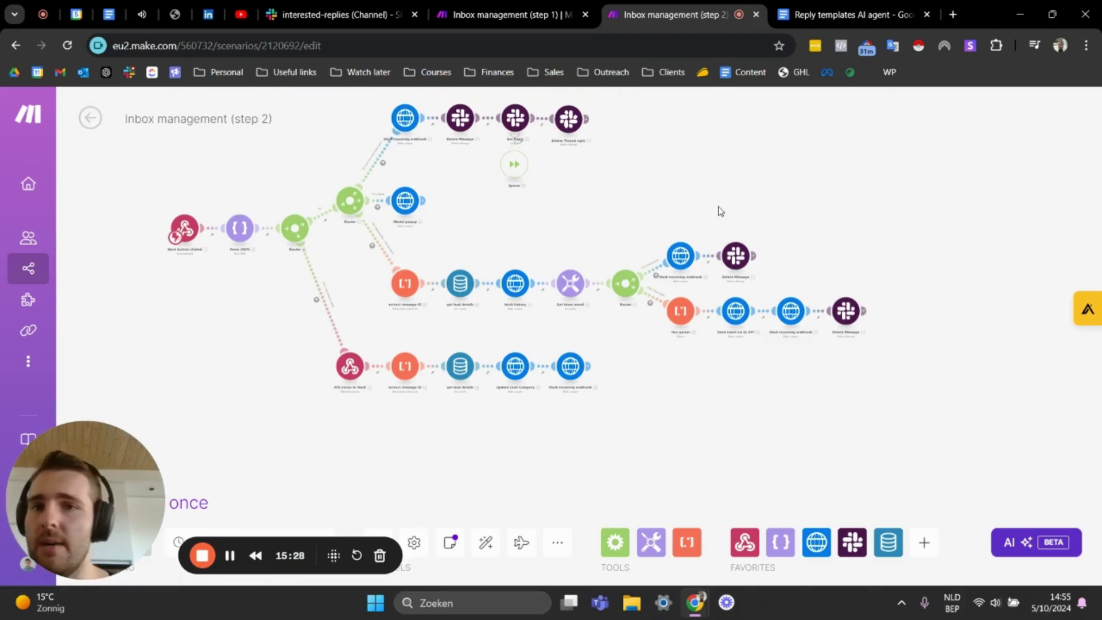
scroll(546, 257, "up", 3)
scroll(510, 273, "down", 3)
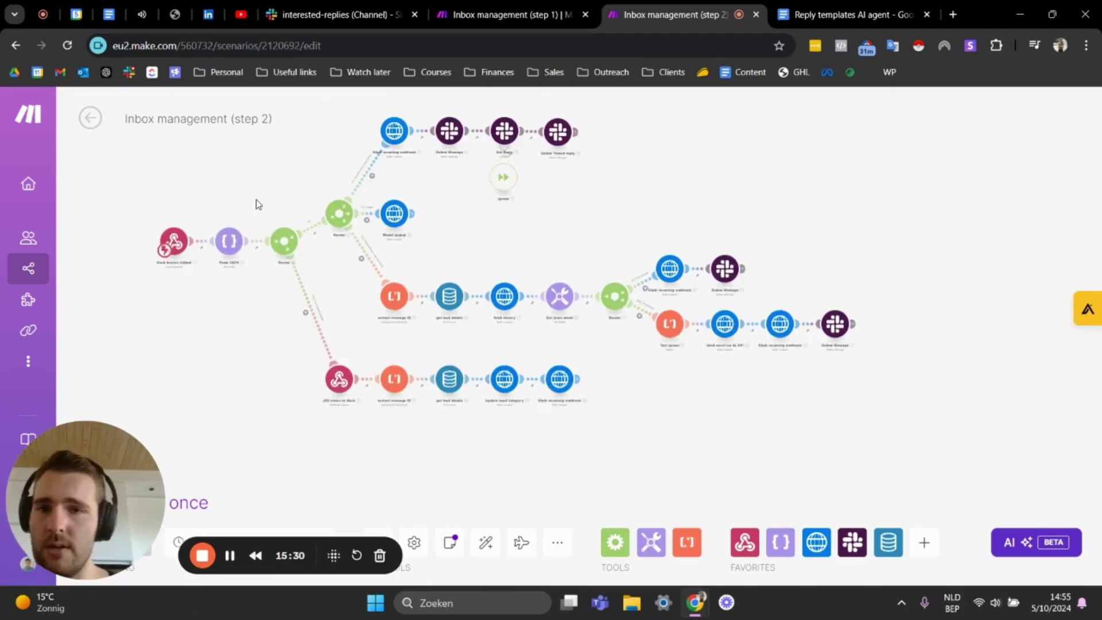
left_click_drag(556, 226, 499, 231)
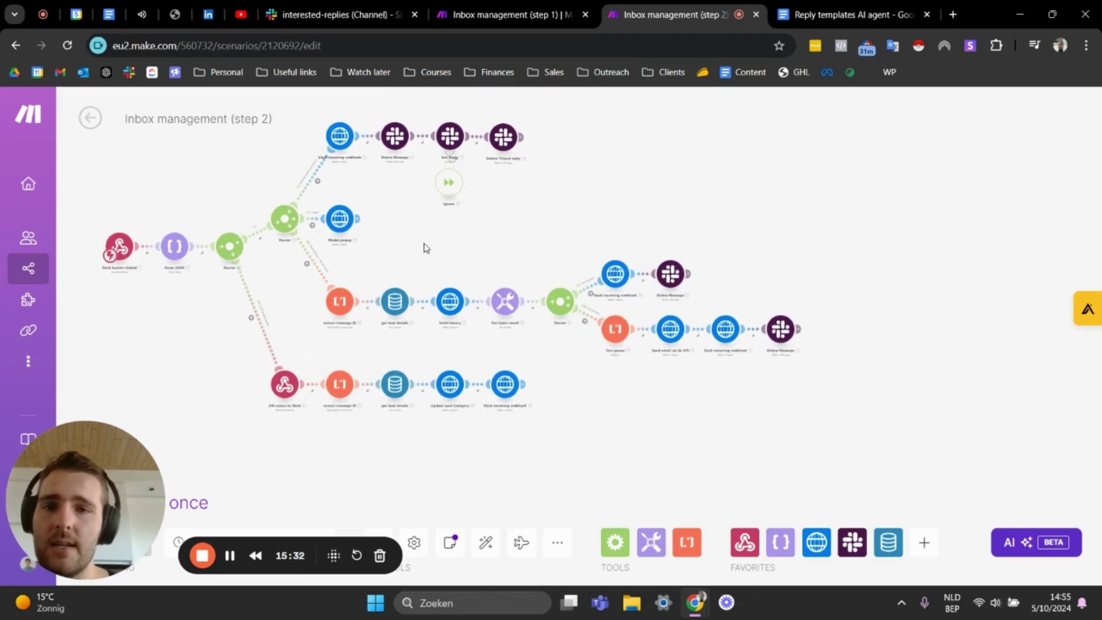
left_click_drag(435, 250, 475, 256)
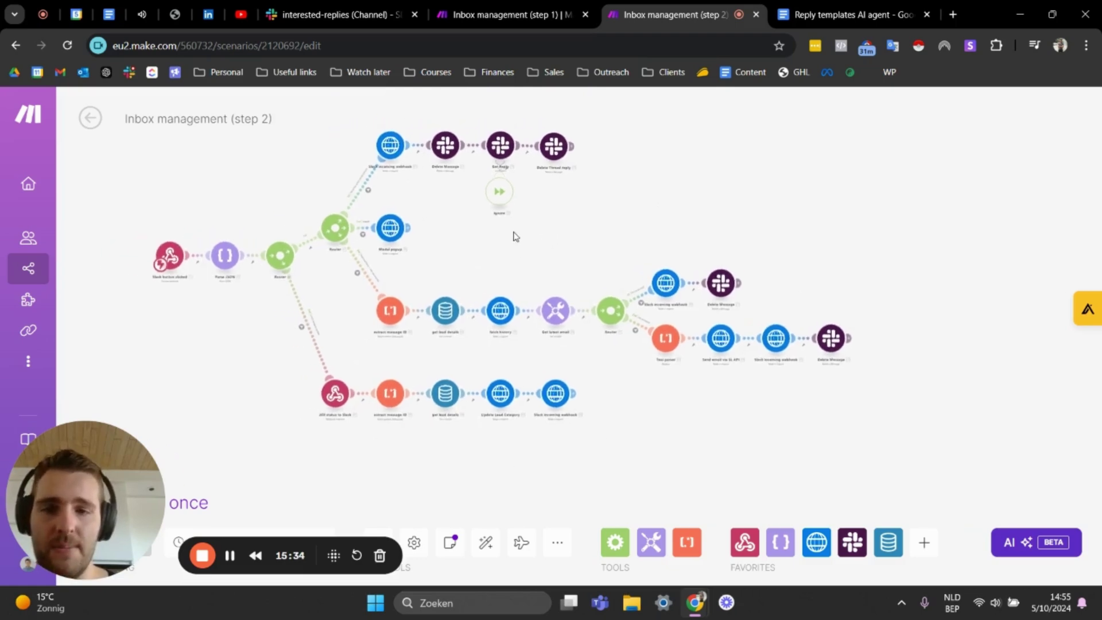
Step: Switch to the Inbox management (step 1) scenario and look over its full module chain
left_click(504, 15)
scroll(532, 374, "down", 5)
left_click_drag(369, 405, 582, 384)
scroll(597, 366, "up", 4)
scroll(600, 366, "down", 4)
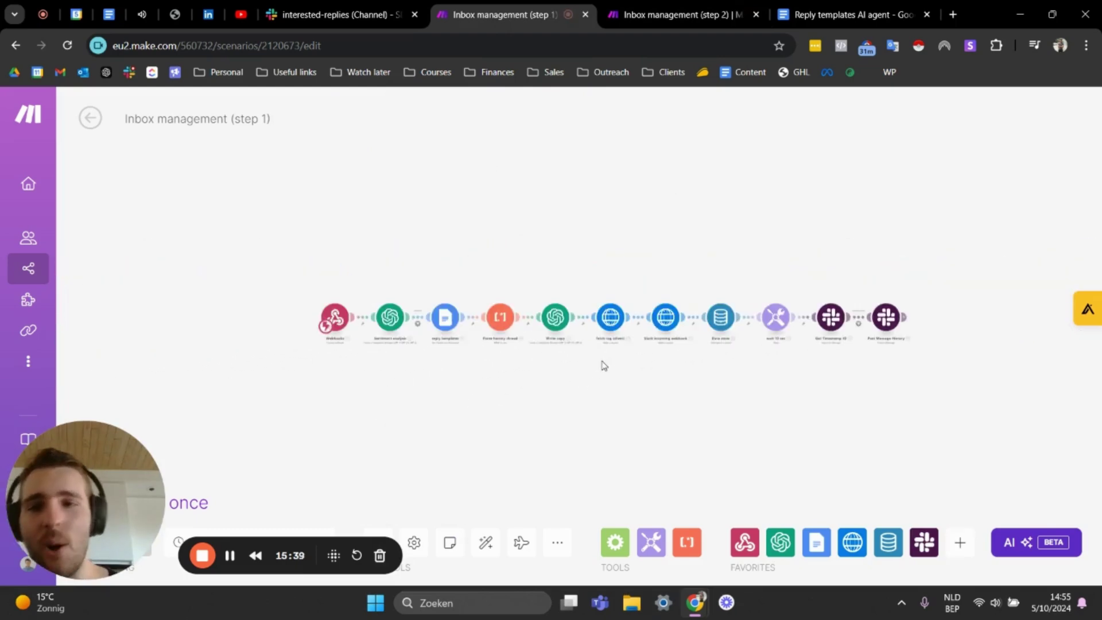
scroll(755, 392, "up", 2)
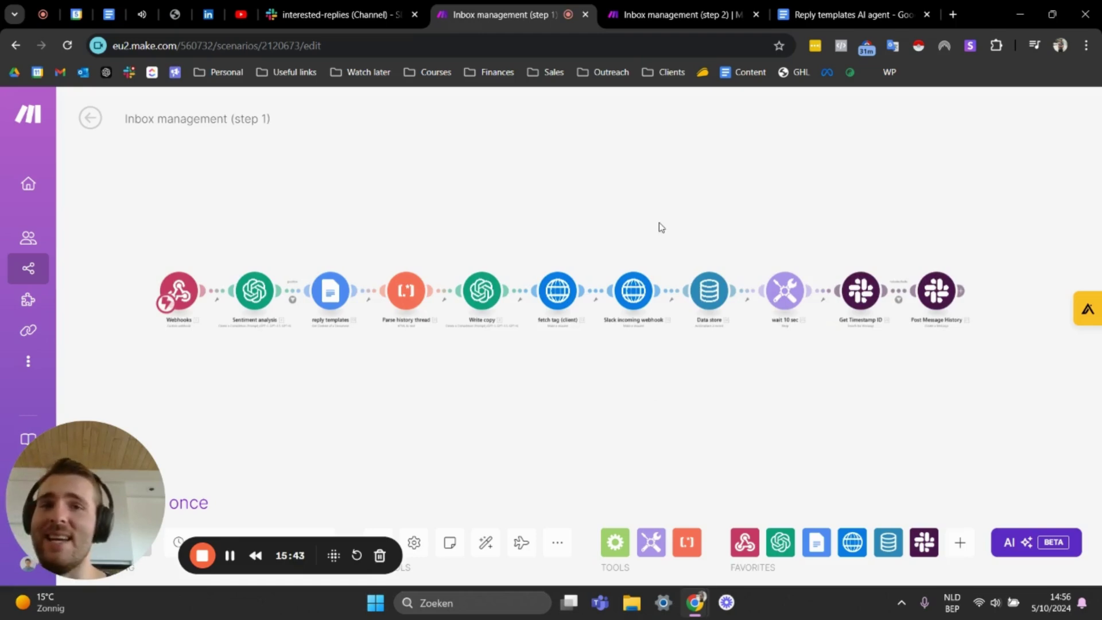
left_click_drag(637, 234, 550, 244)
left_click_drag(247, 202, 290, 307)
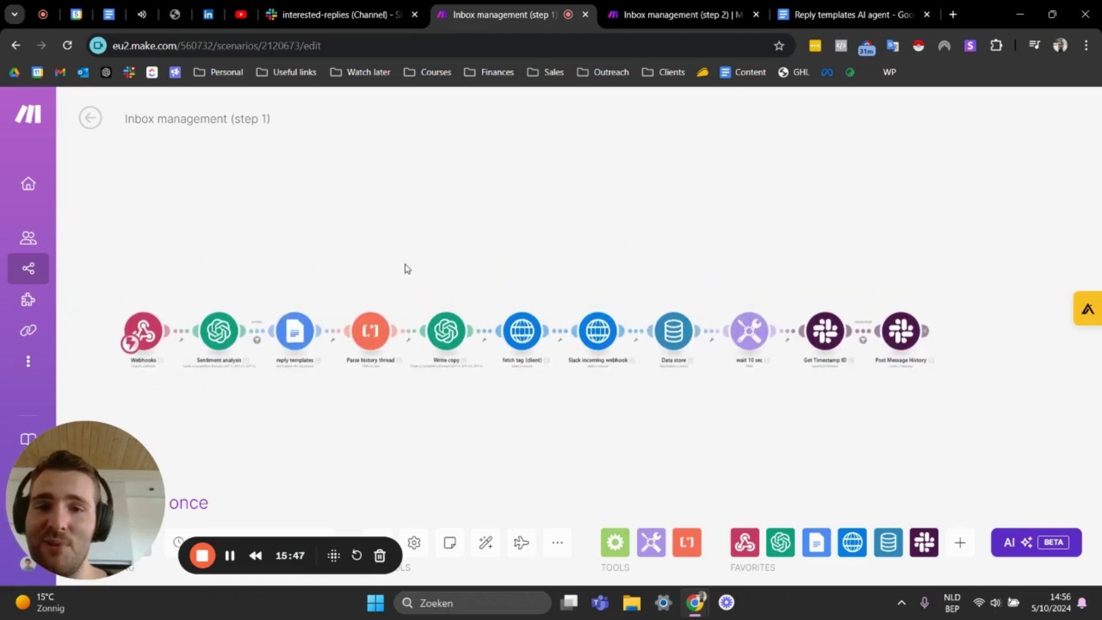
Step: Return to the Inbox management (step 2) scenario and view its overall route layout
left_click(677, 14)
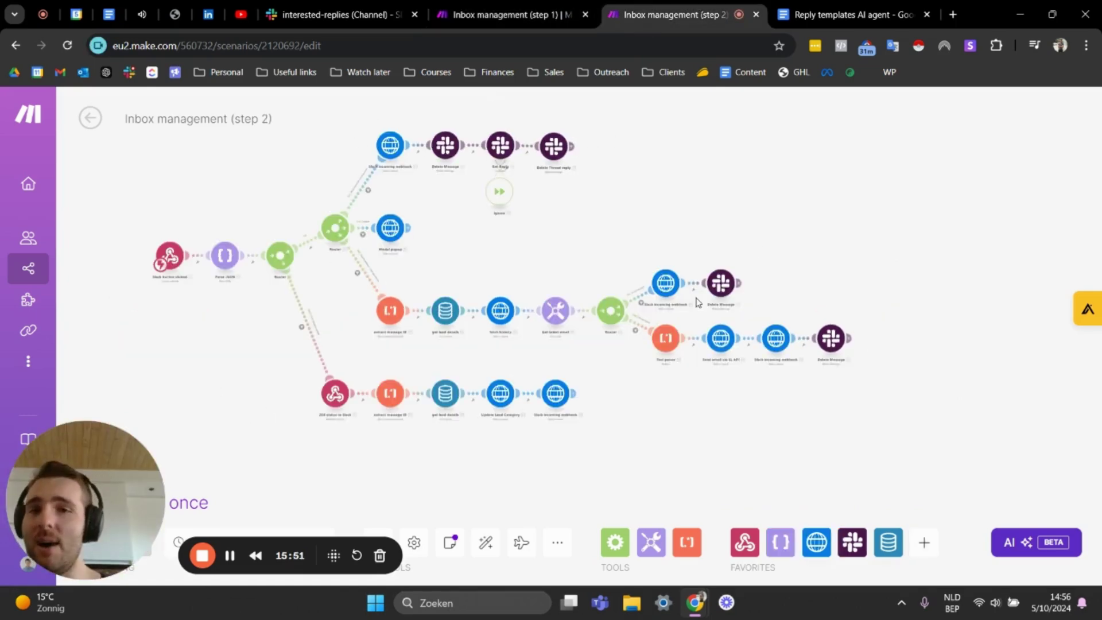
scroll(477, 201, "up", 5)
scroll(492, 235, "down", 6)
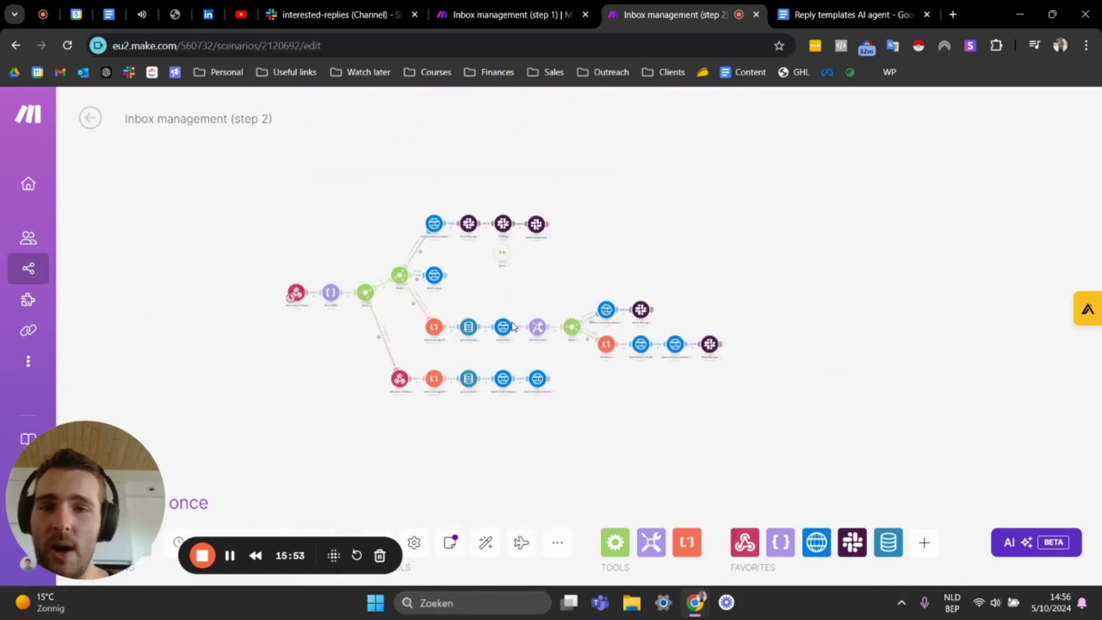
Step: Inspect the email-sending routes after the latest-email router in the Inbox management (step 2) scenario
scroll(567, 229, "up", 5)
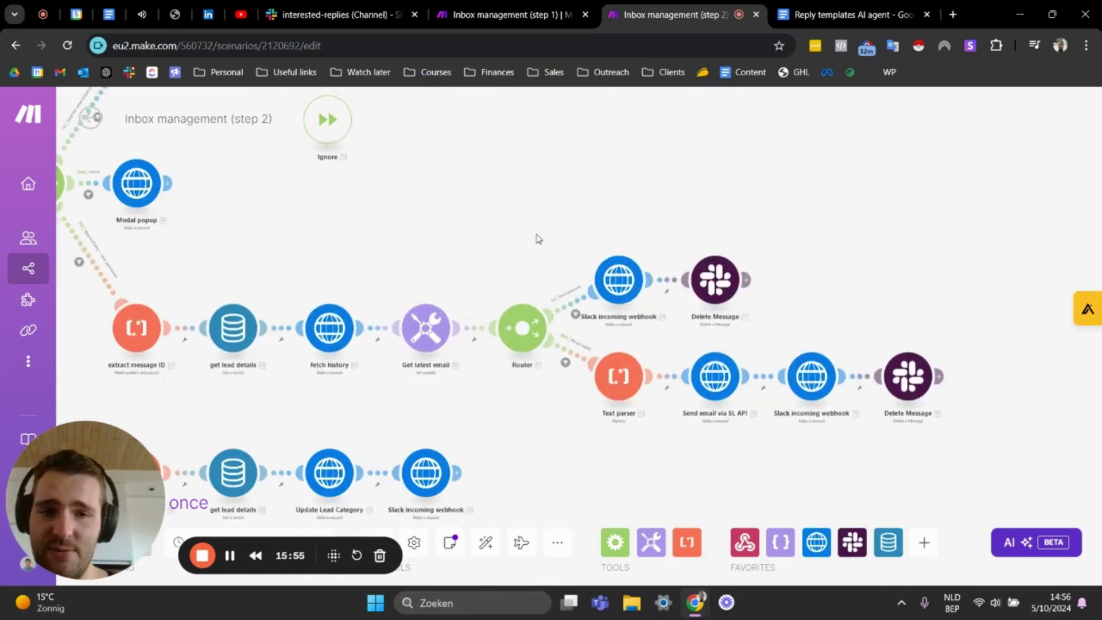
scroll(567, 234, "down", 8)
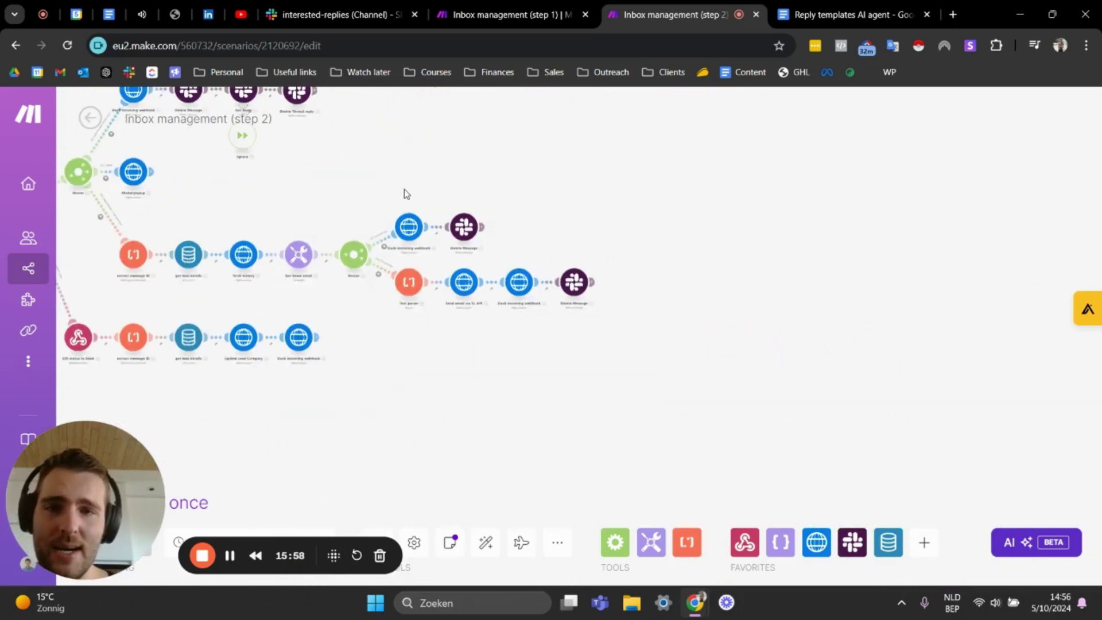
scroll(436, 253, "down", 3)
Step: Review the module chain of Inbox management (step 1), and compare it with the full route layout of Inbox management (step 2)
left_click(504, 14)
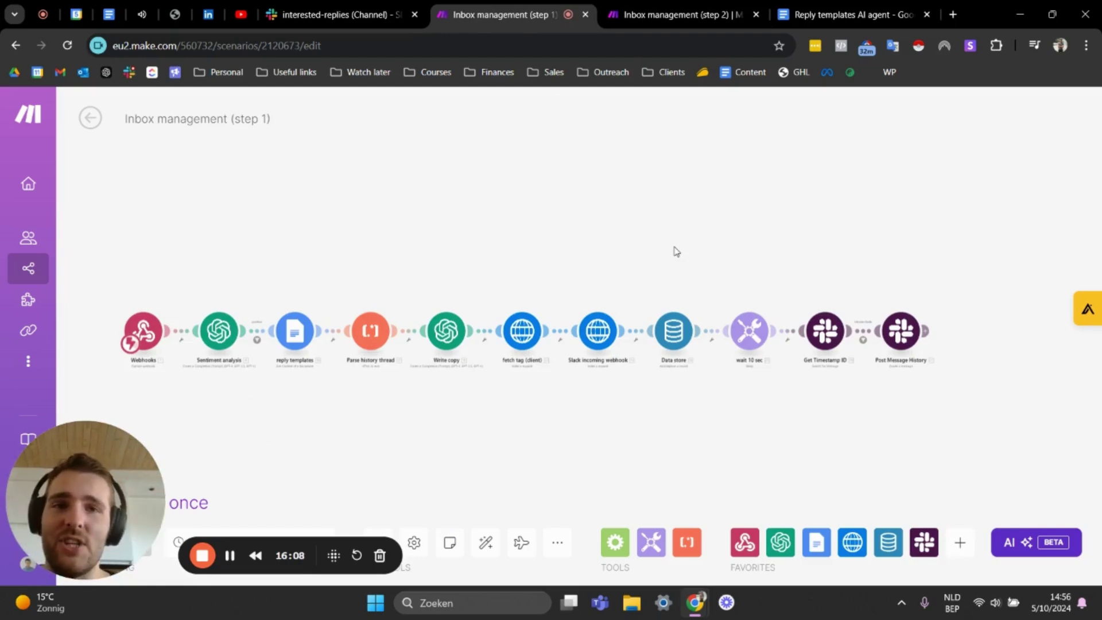
left_click_drag(833, 252, 558, 283)
left_click(665, 6)
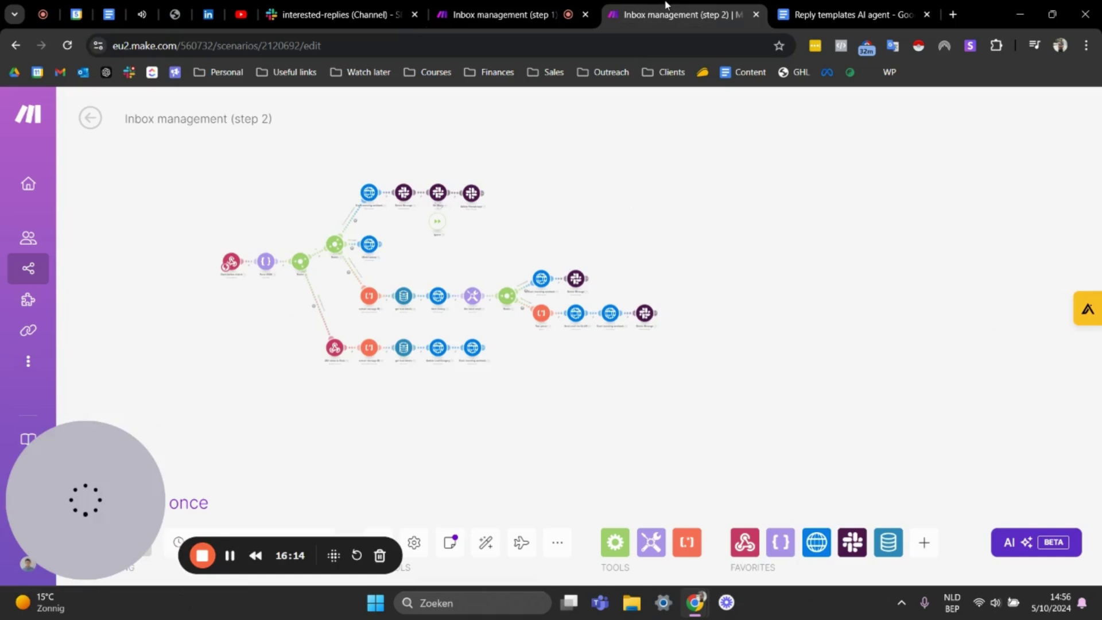
scroll(426, 267, "up", 3)
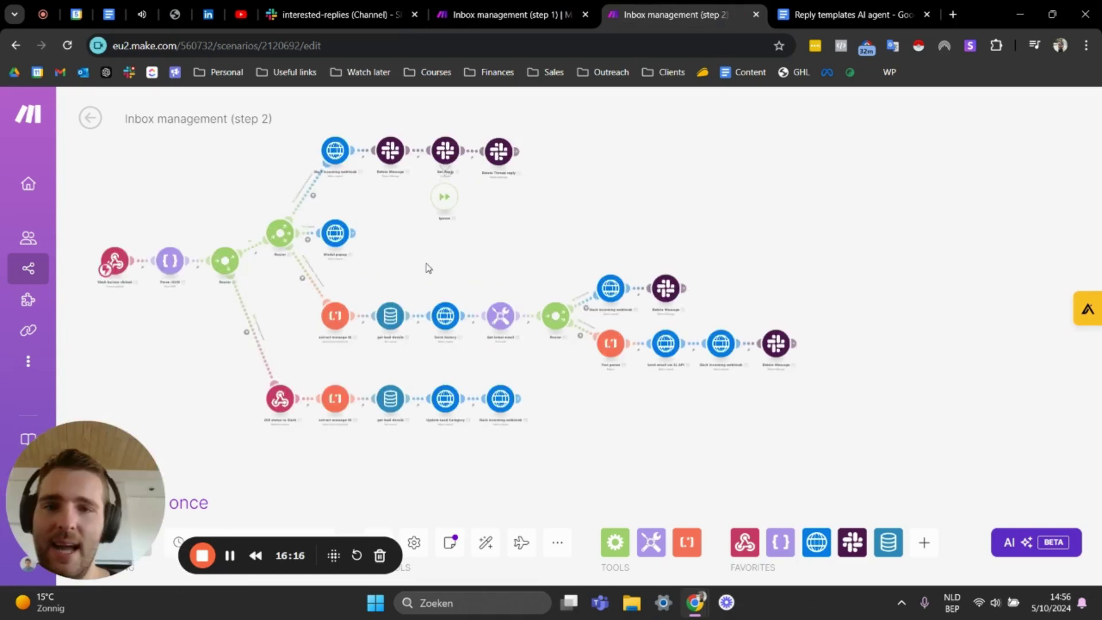
Step: Switch between the two scenarios and finish on Inbox management (step 1) with its whole module chain in view
left_click(530, 11)
left_click(677, 15)
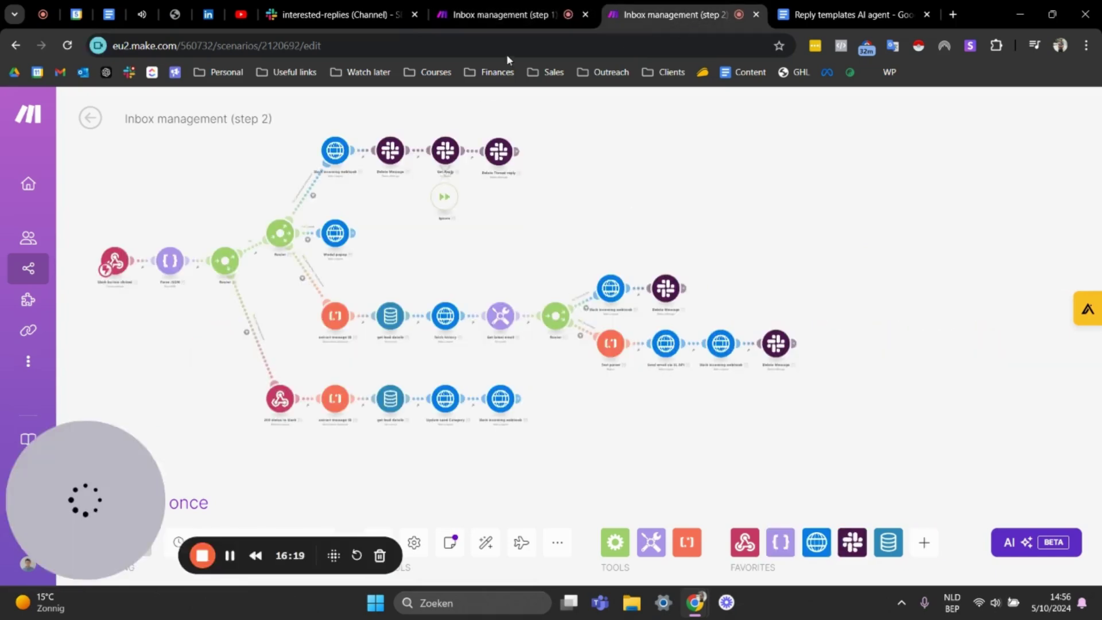
left_click(521, 8)
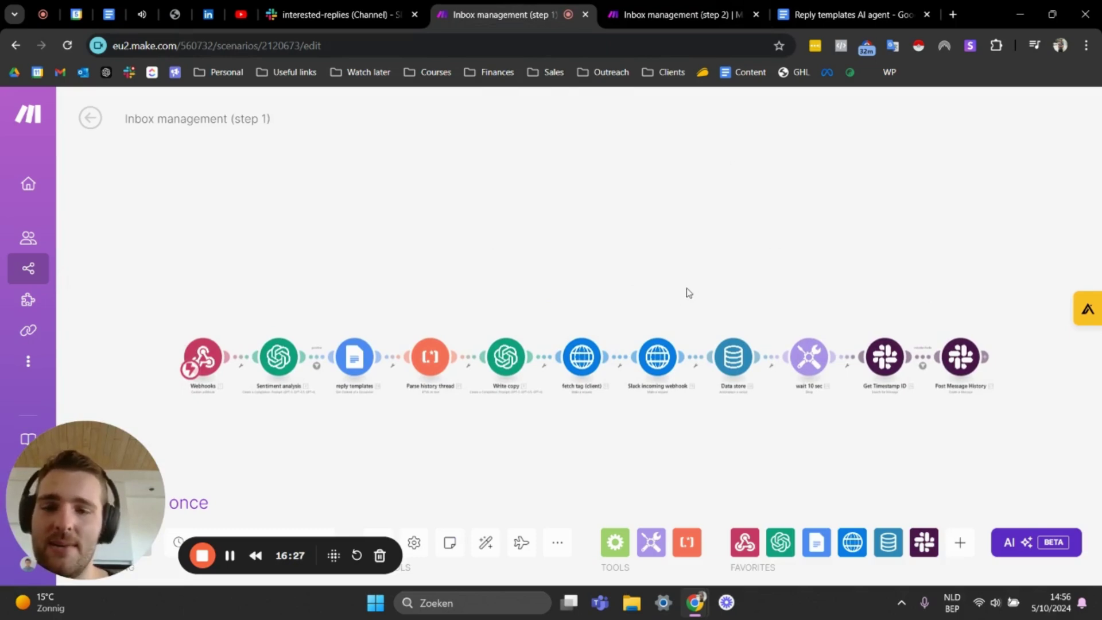
left_click_drag(674, 297, 657, 282)
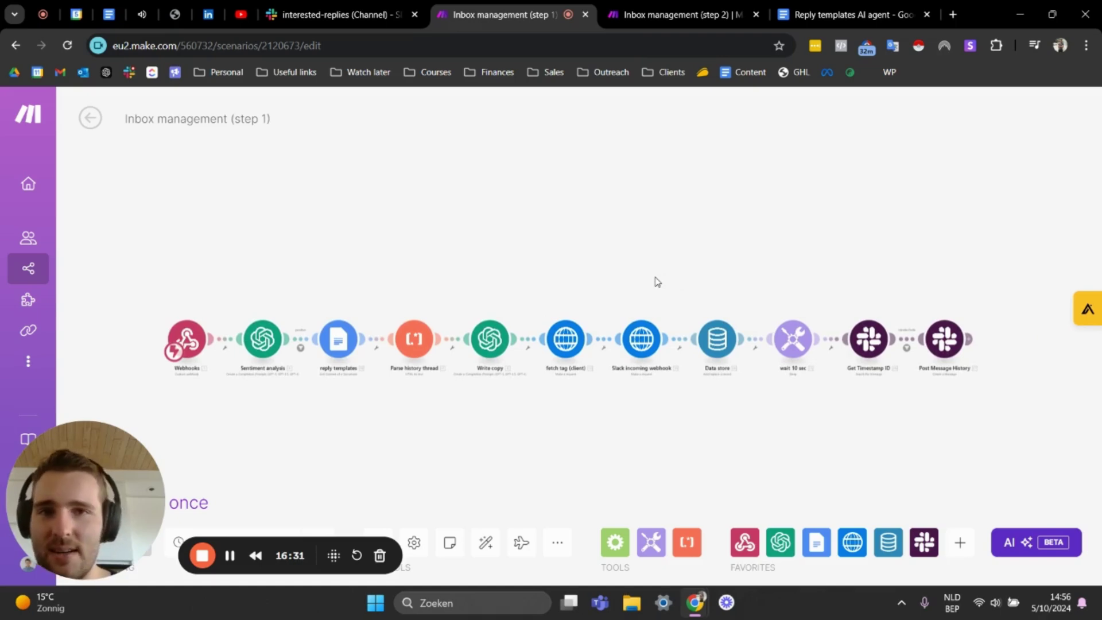